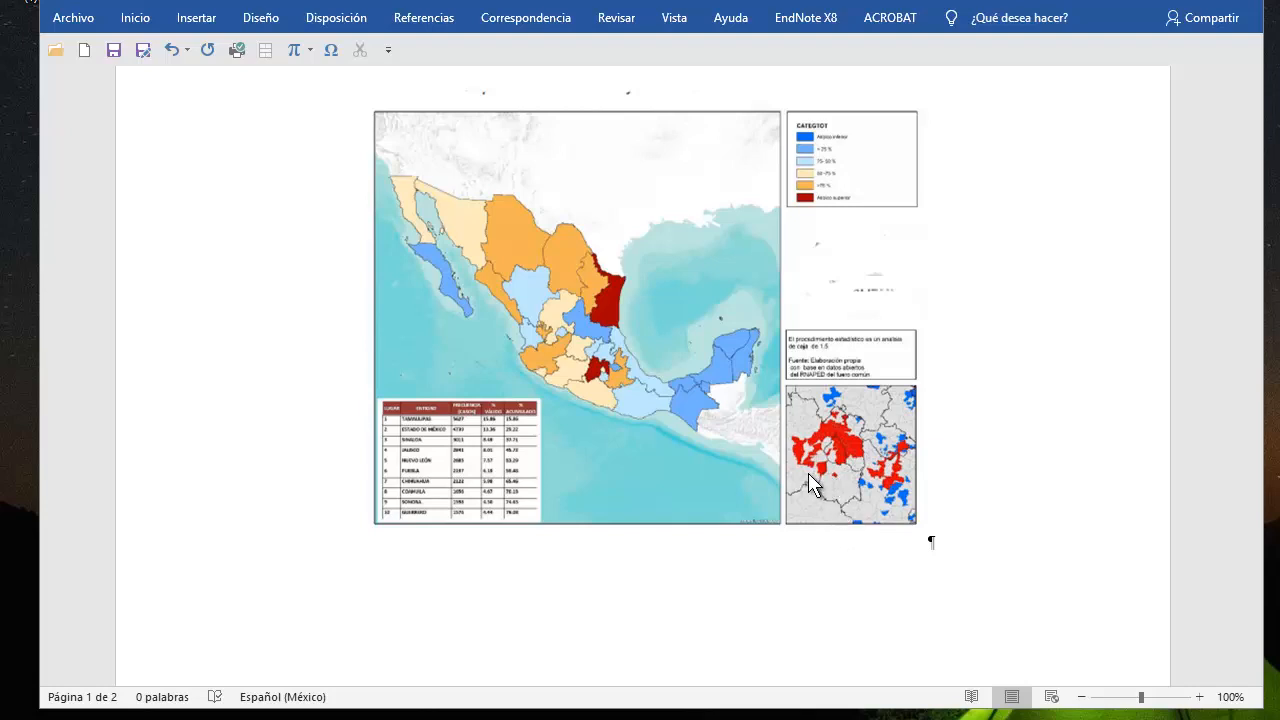
Look over the example thematic maps of Mexico in the document, down to Mapa 4 on homicides per municipality
scroll(810, 470, "down", 10)
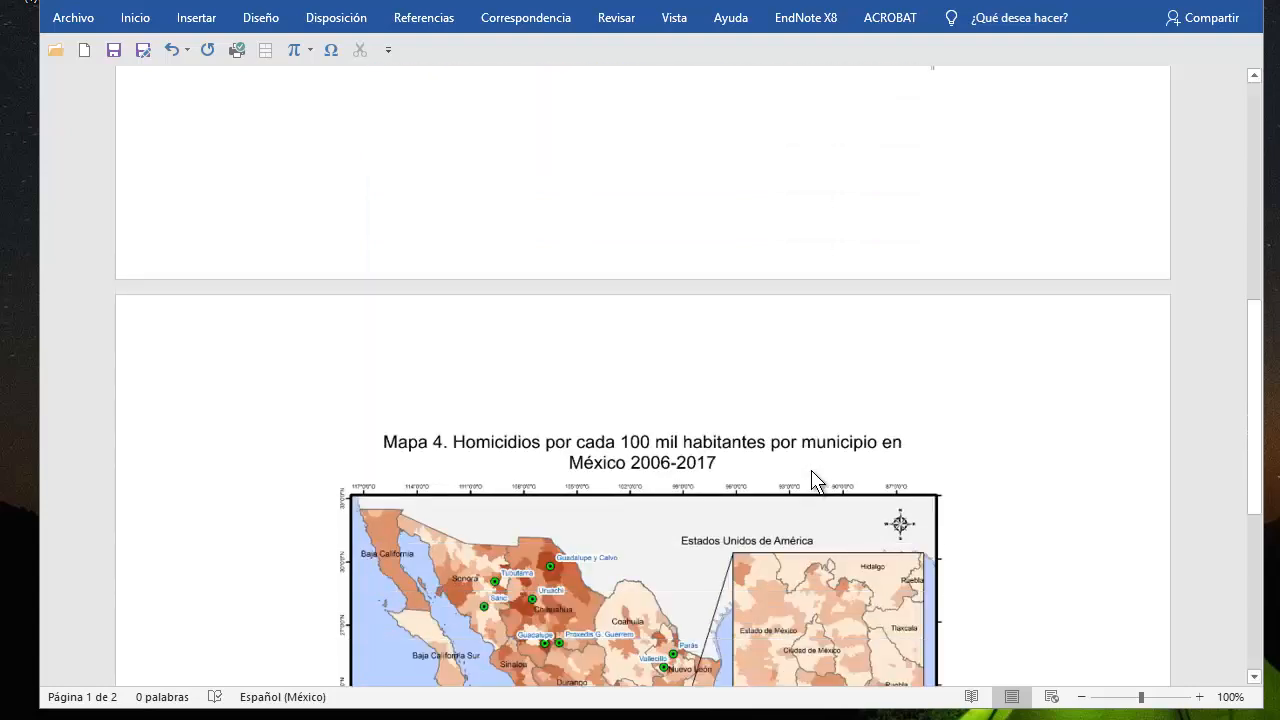
scroll(811, 470, "down", 3)
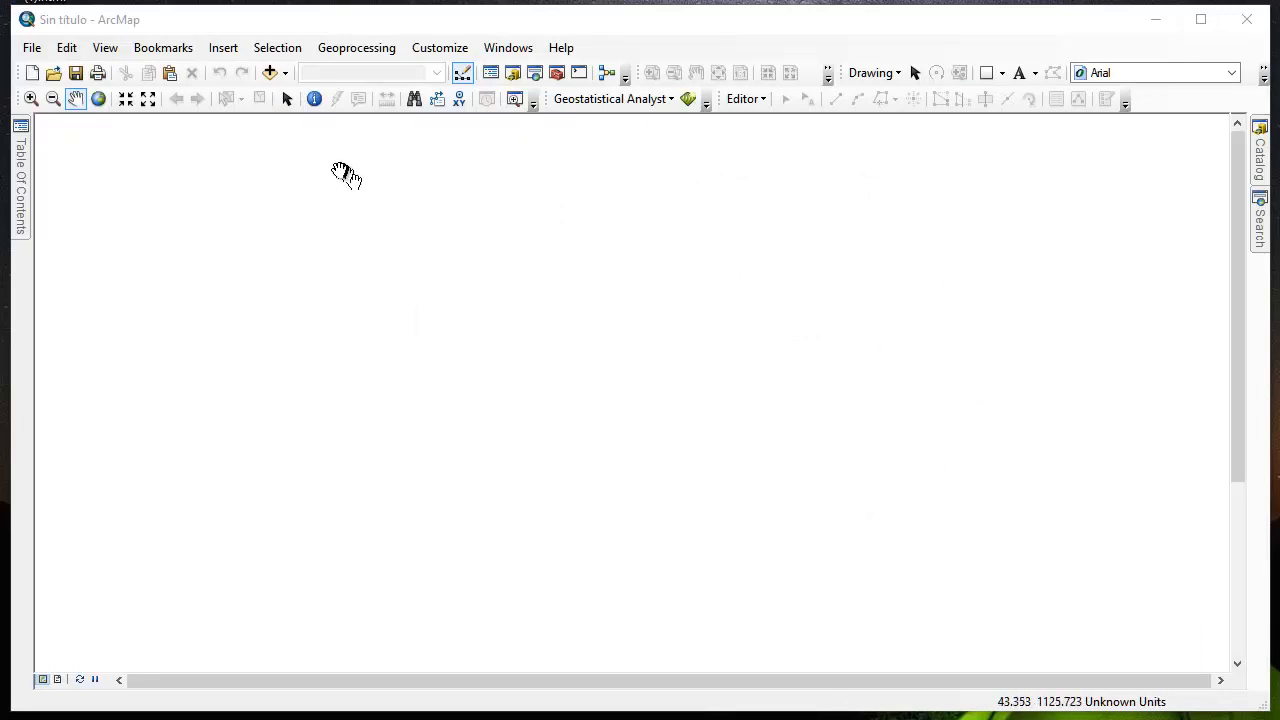
Switch to ArcMap and add the Municipios INEGI 2016.shp and Estados 2016.shp shapefiles from the 00 Cartografía folder to the map
left_click(270, 73)
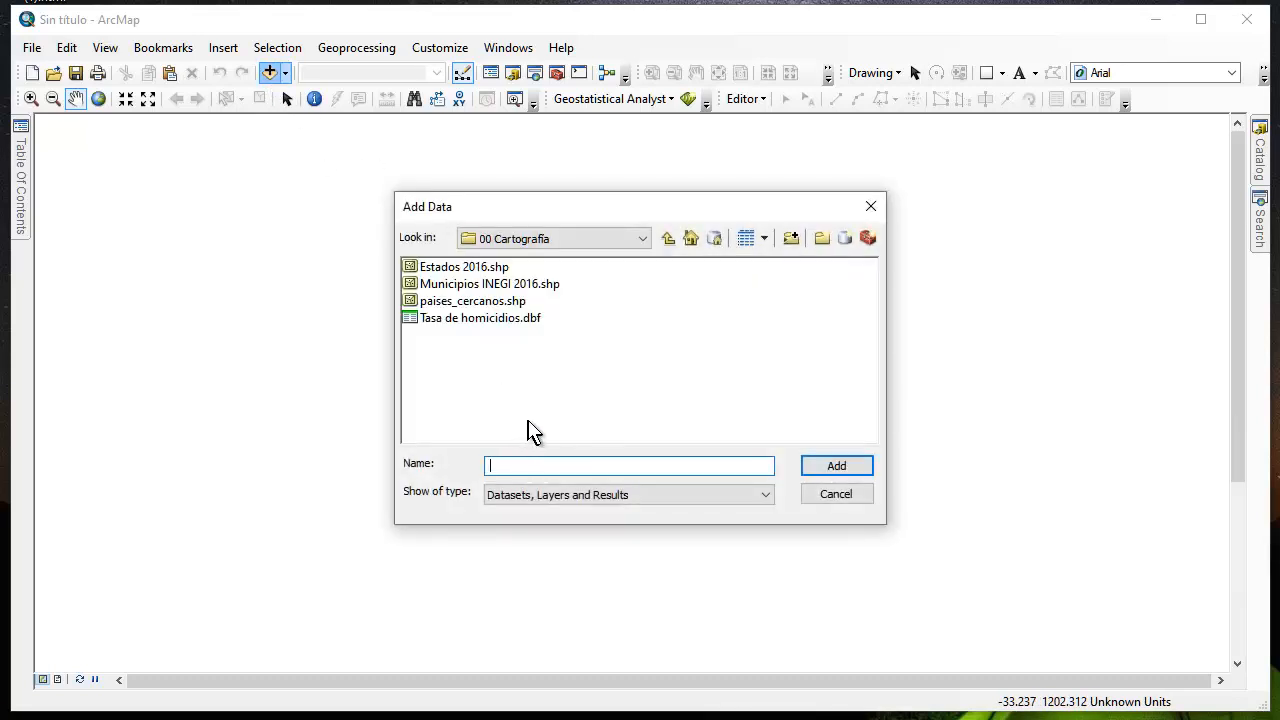
left_click(516, 285)
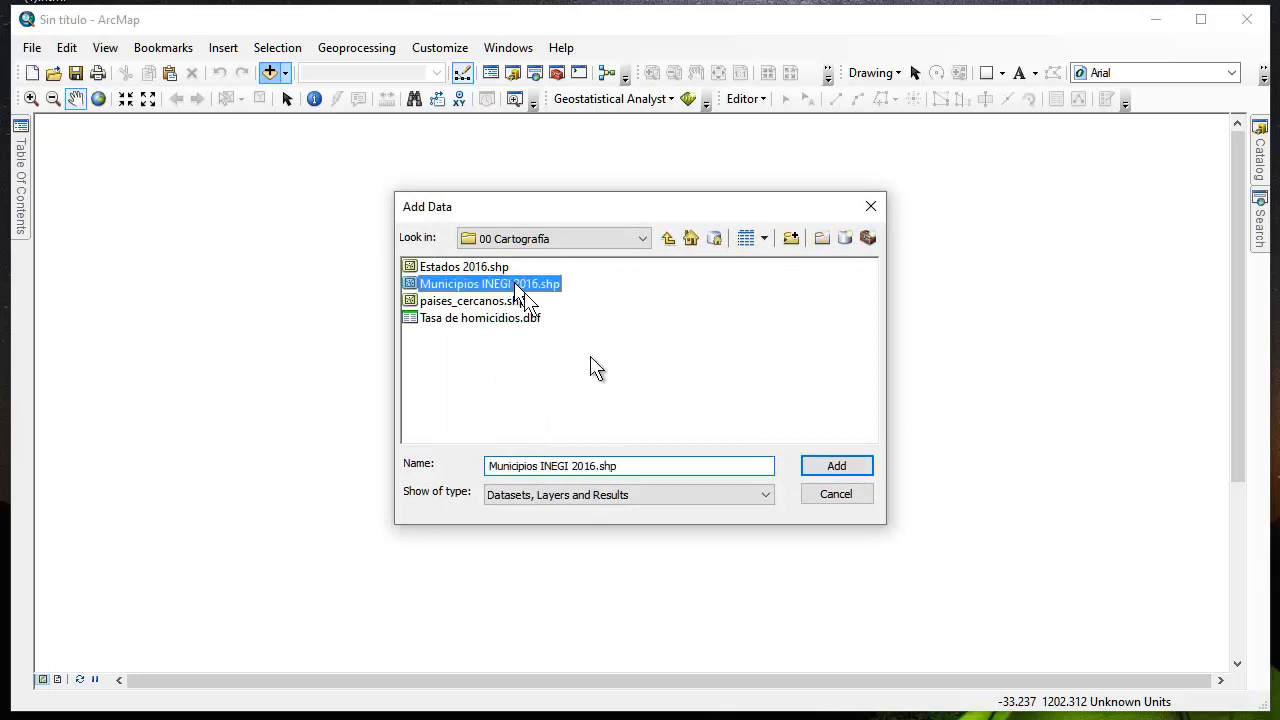
left_click(830, 470)
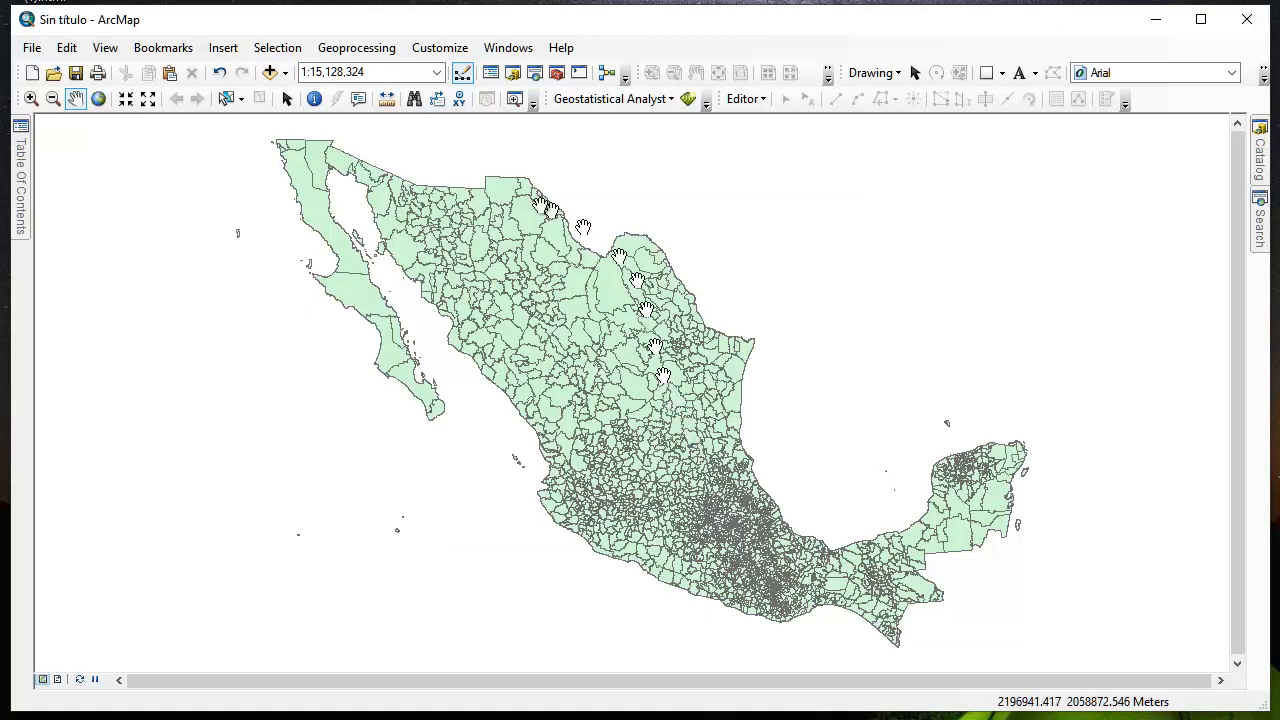
left_click(271, 74)
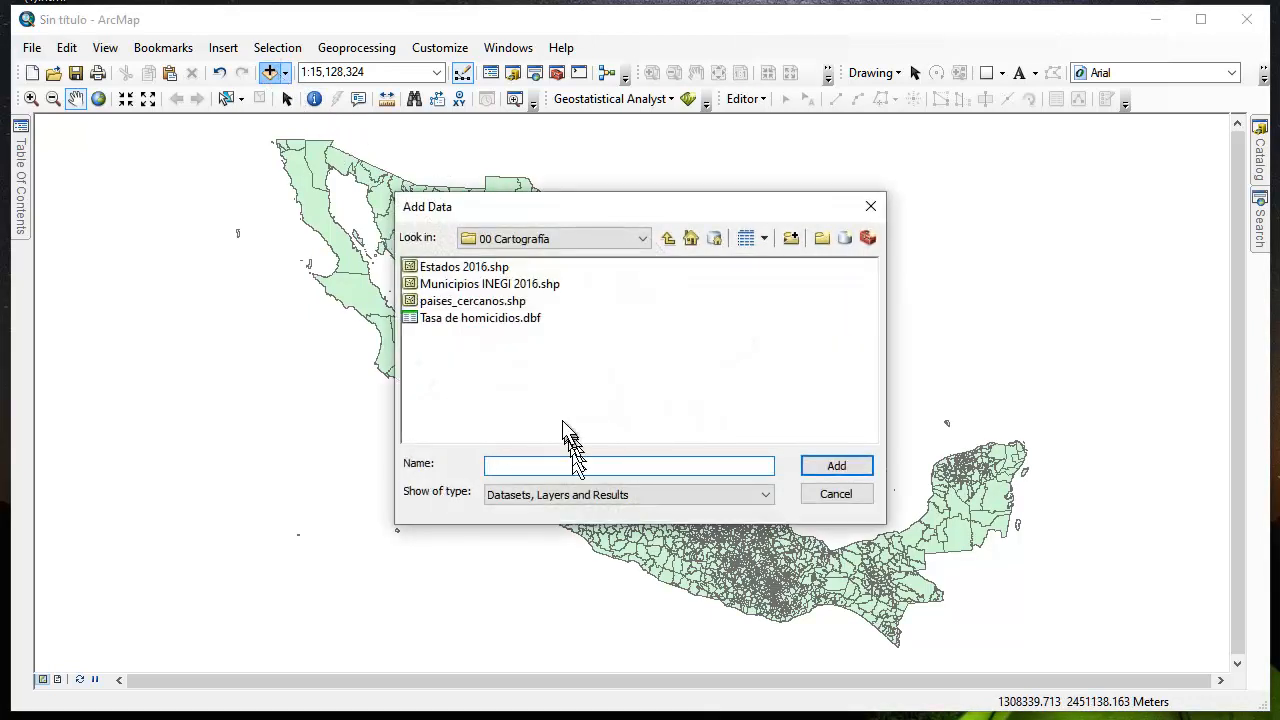
left_click(508, 268)
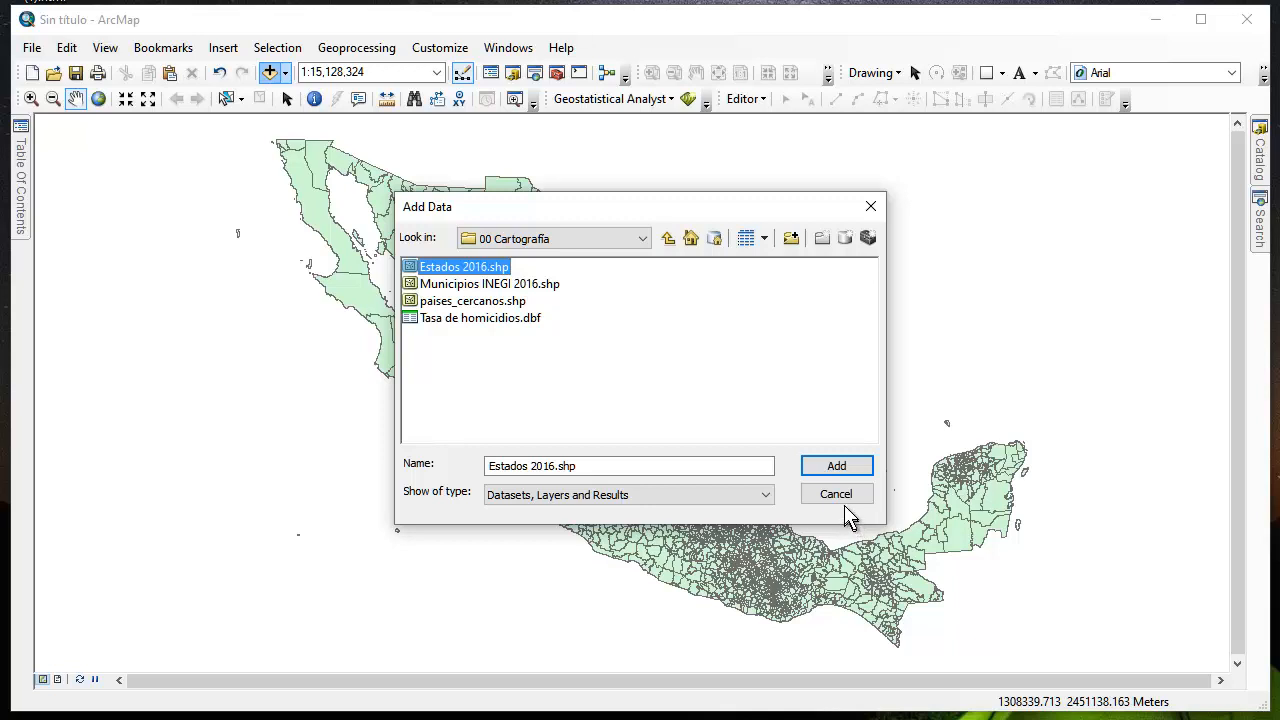
left_click(836, 467)
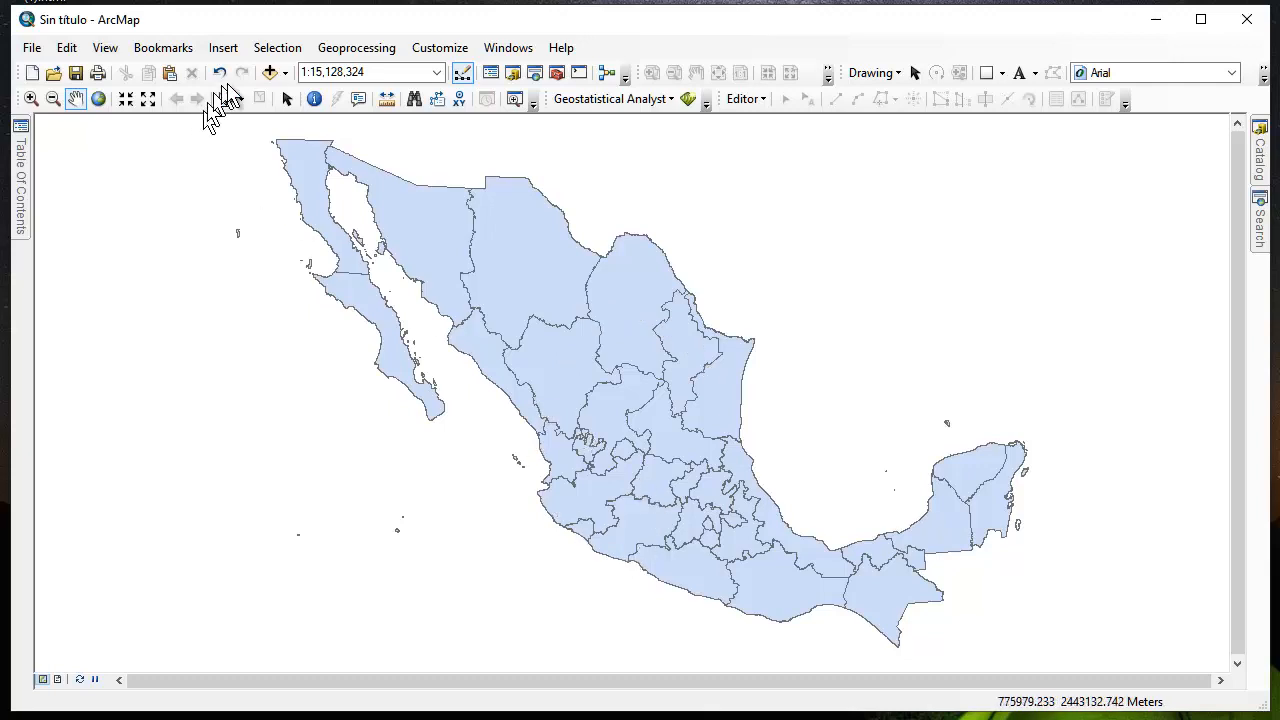
Add the paises_cercanos.shp shapefile to the map, accepting its different geographic coordinate system without setting a transformation
left_click(270, 73)
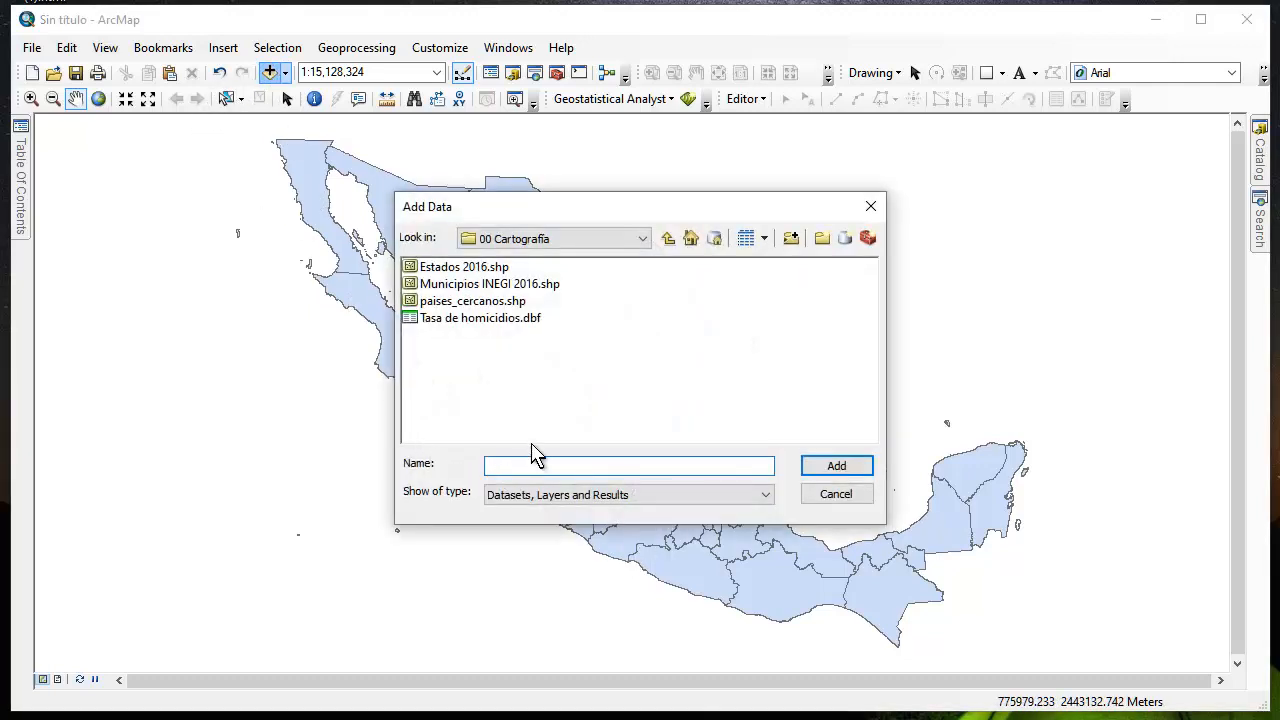
left_click(480, 301)
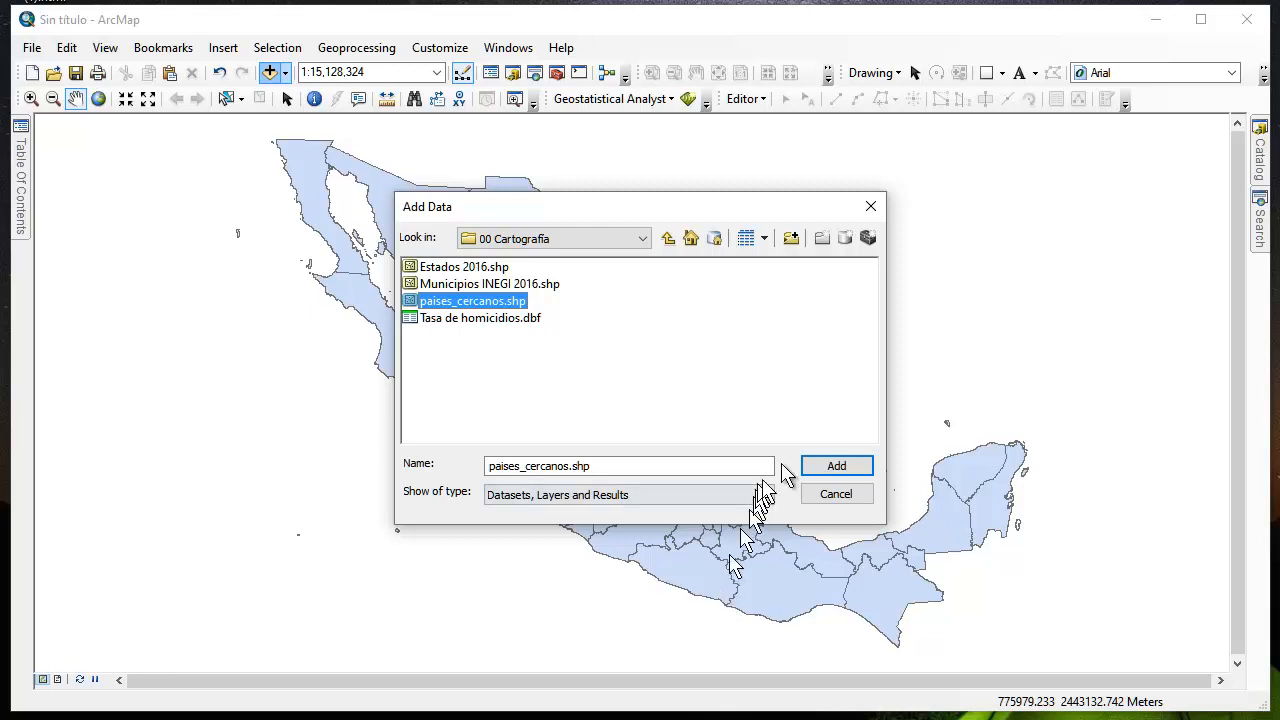
left_click(820, 468)
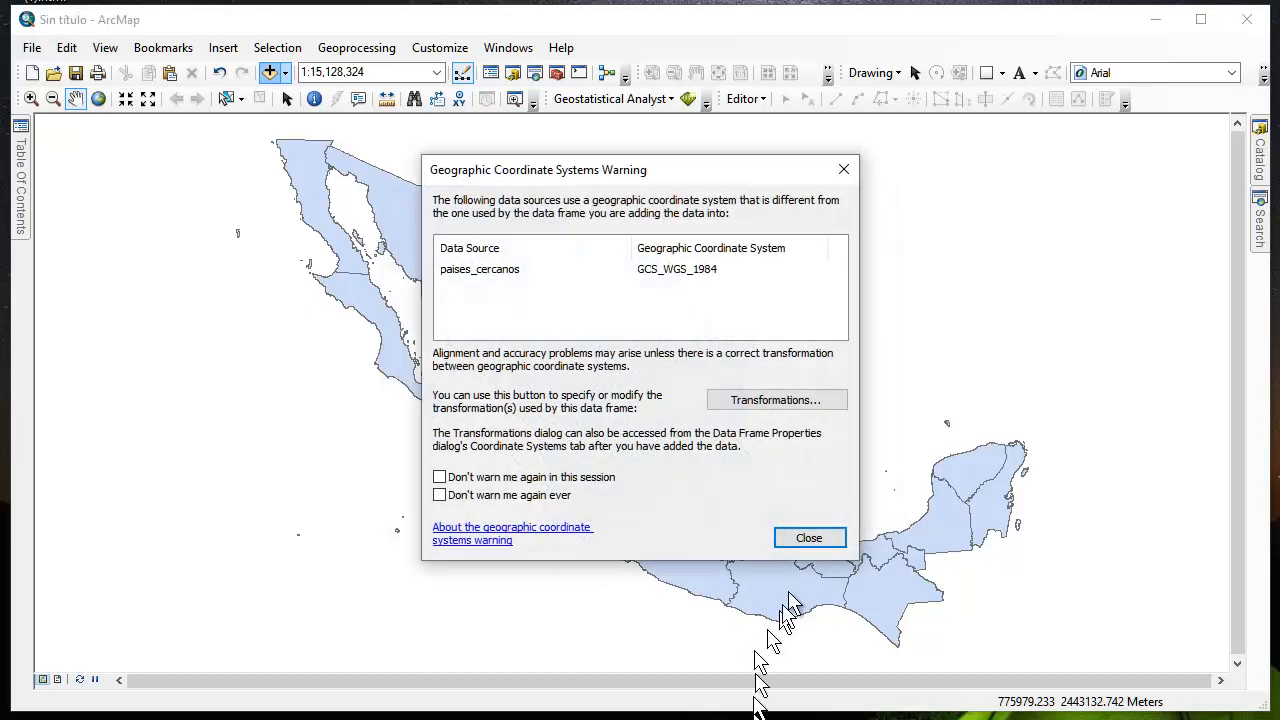
left_click(812, 538)
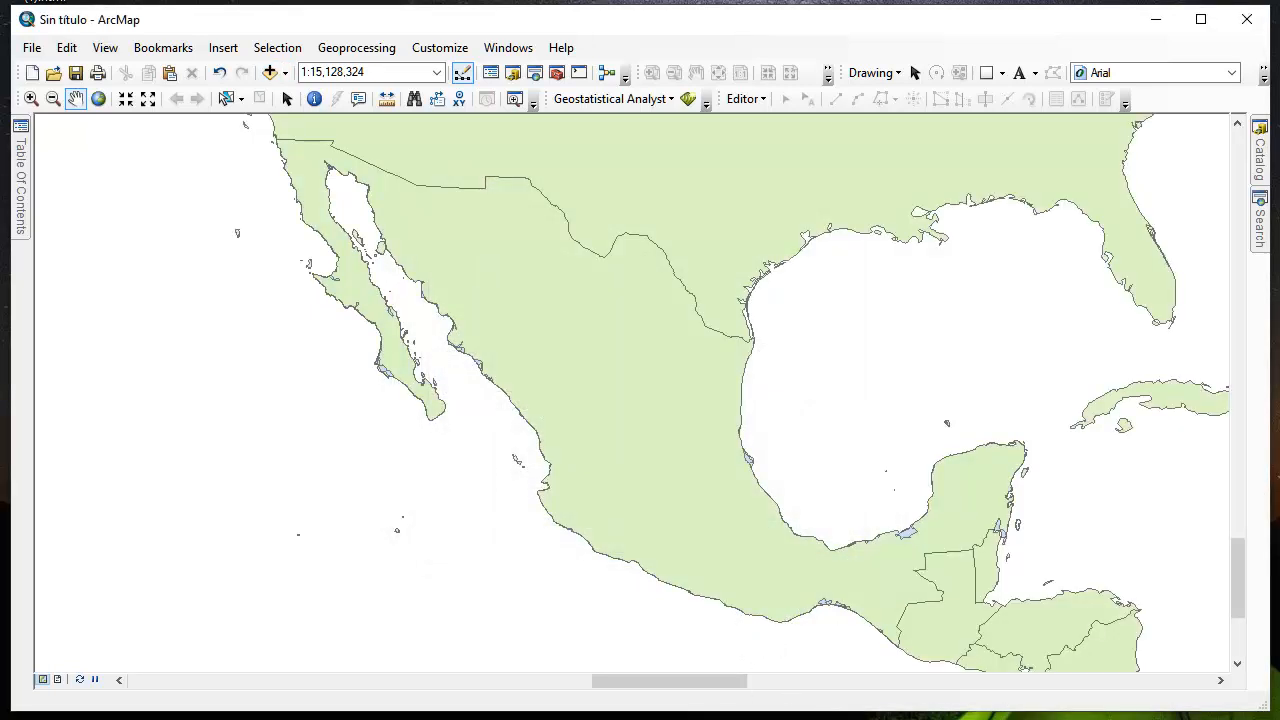
List the layers by drawing order and move paises_cercanos below Estados 2016 and Municipios INEGI 2016
left_click(22, 132)
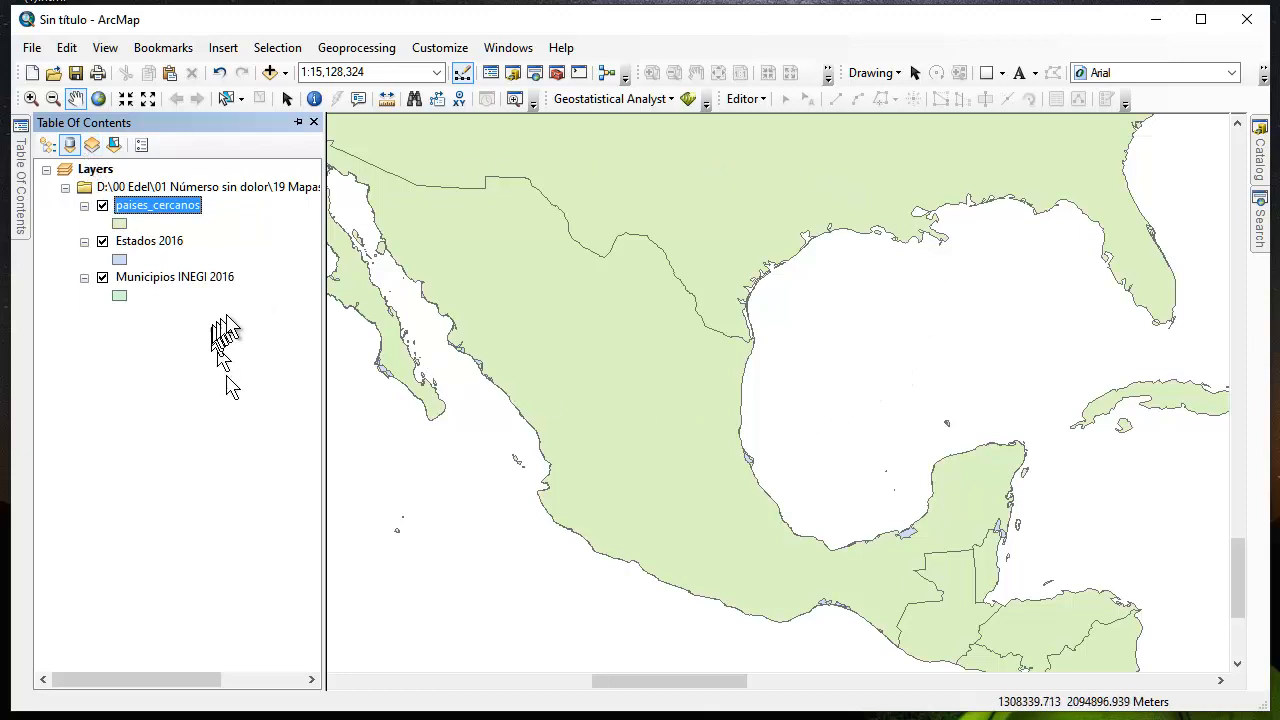
left_click(48, 146)
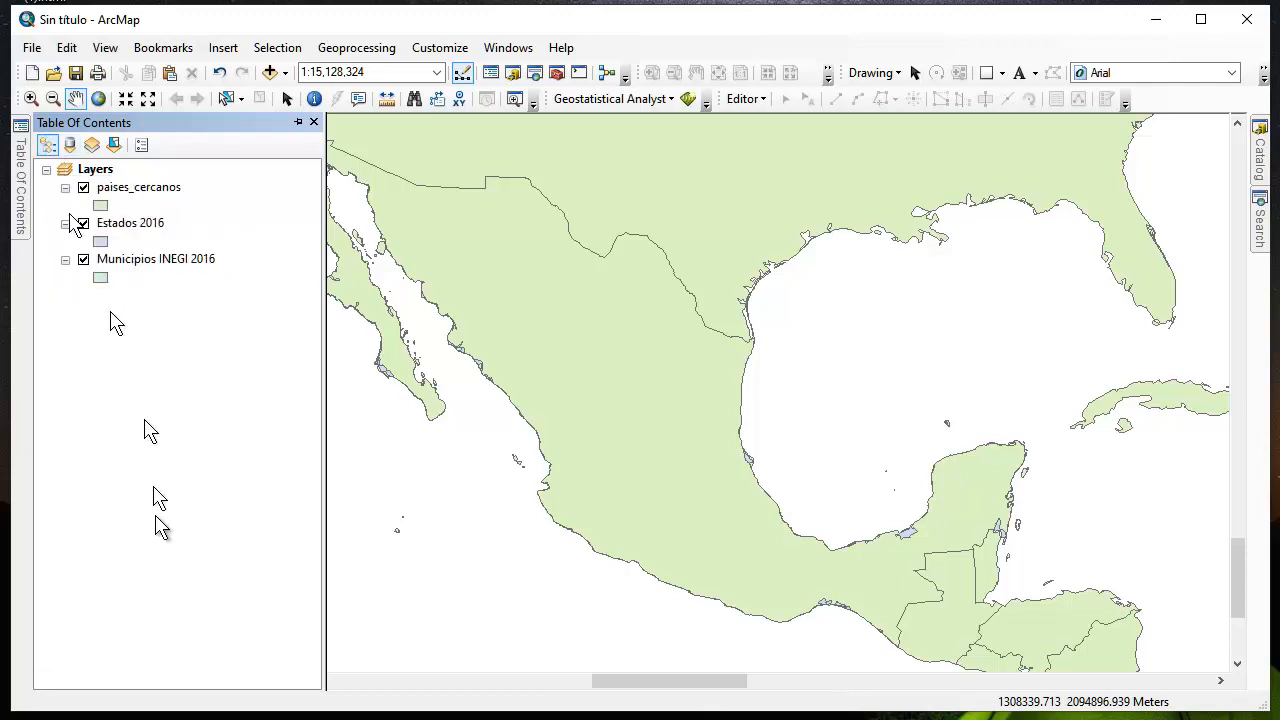
left_click(122, 190)
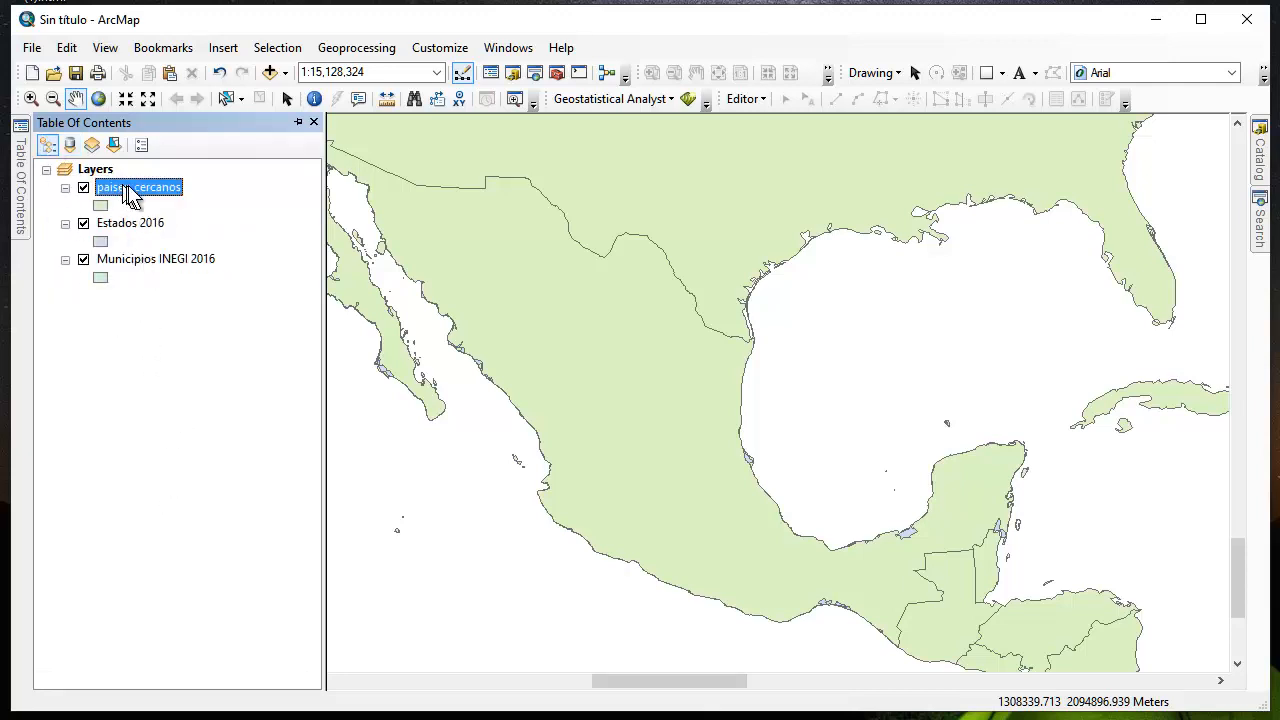
left_click_drag(130, 195, 121, 287)
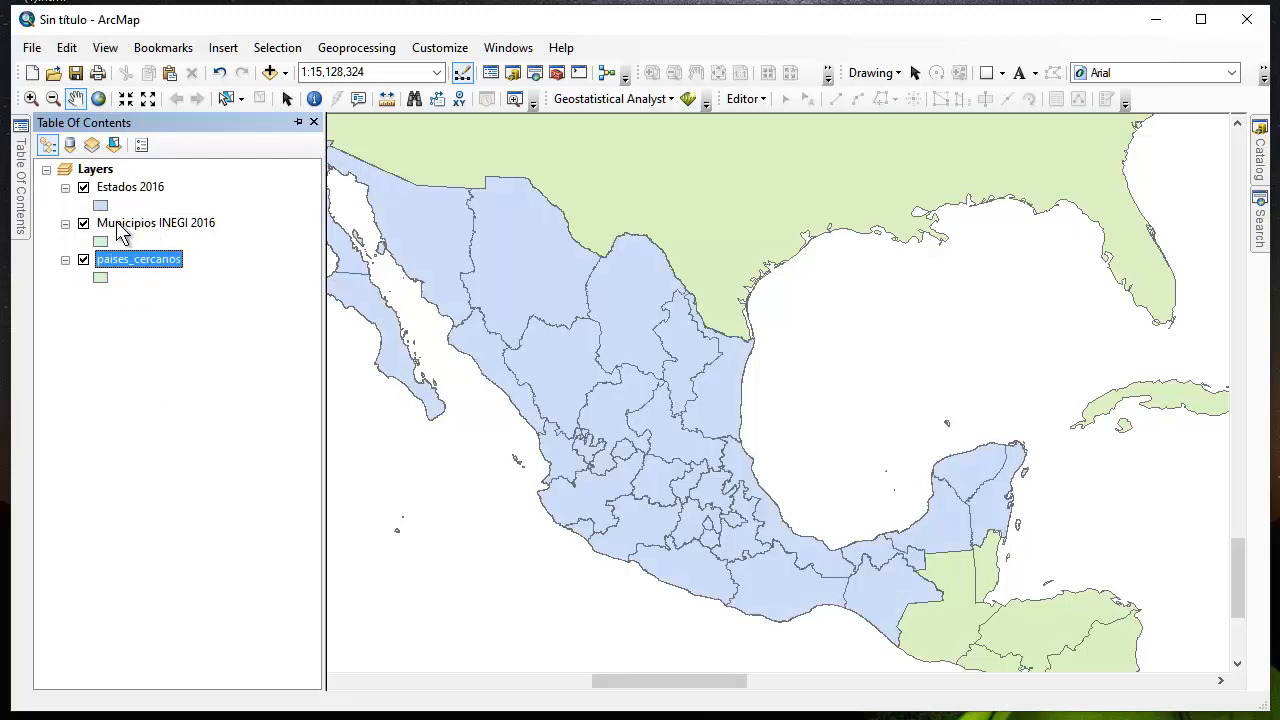
Add the Tasa de homicidios.dbf table from the 00 Cartografía folder to the map document
left_click(270, 72)
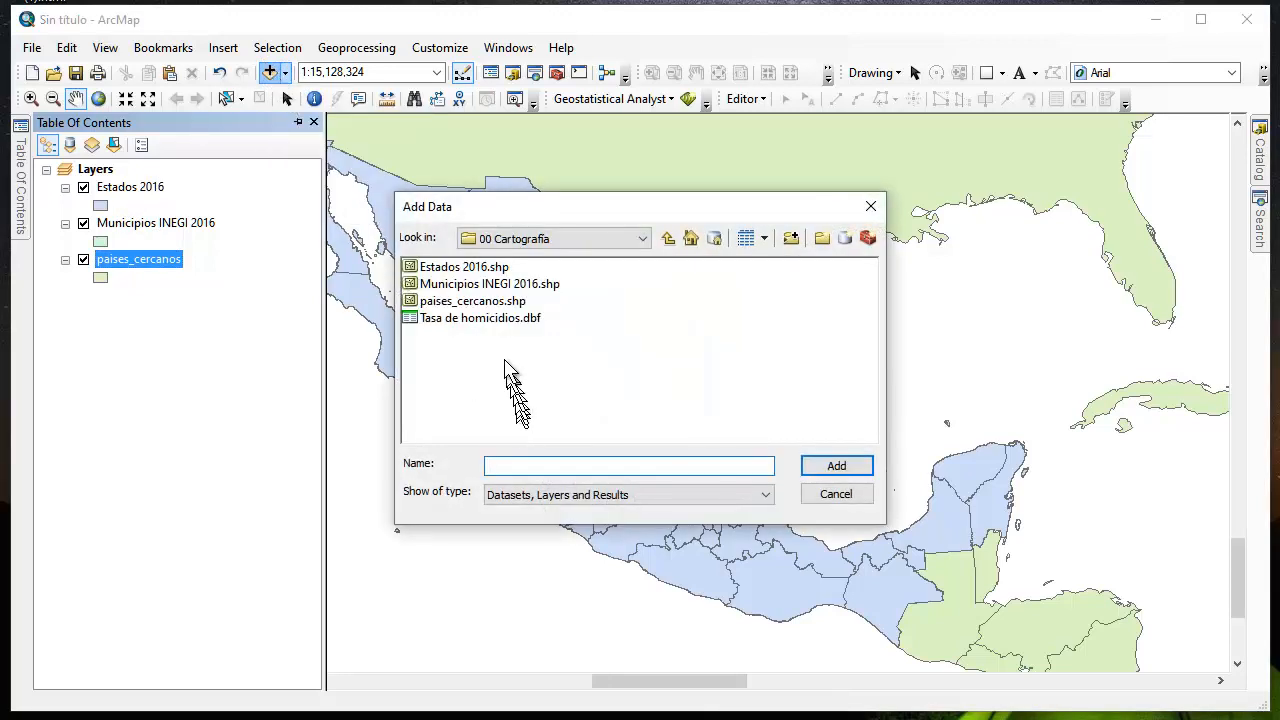
left_click(497, 319)
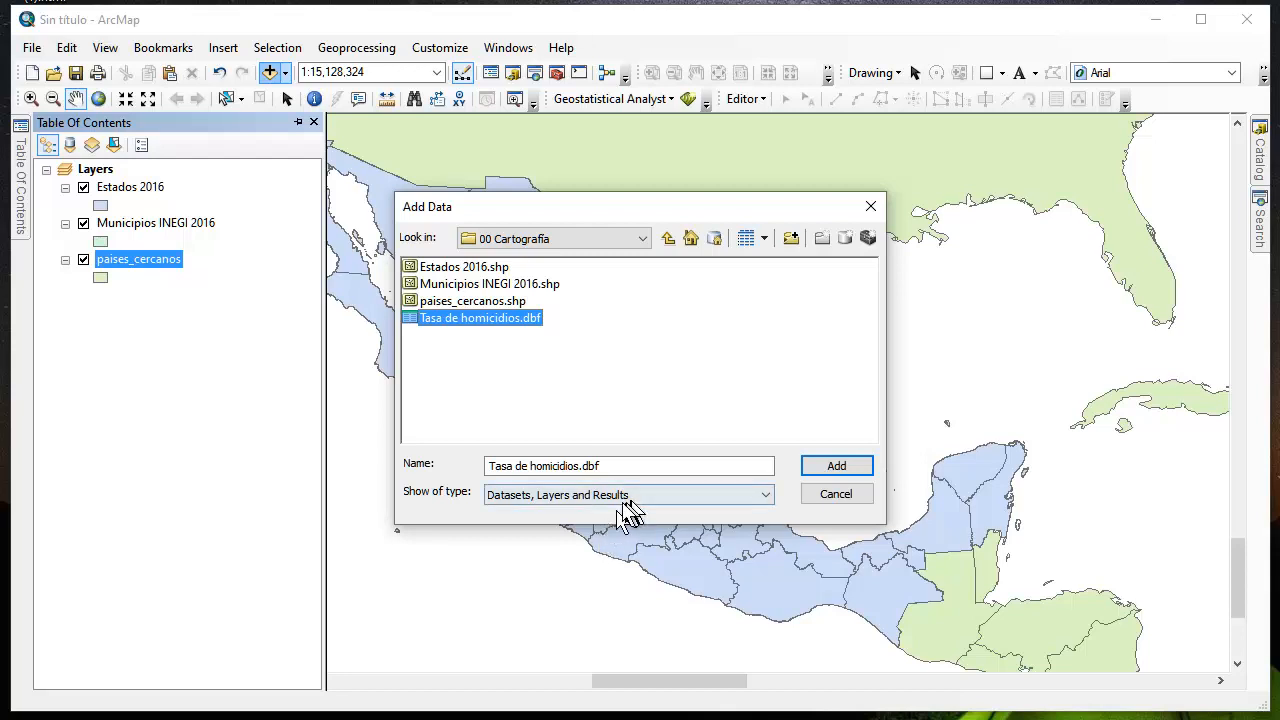
left_click(836, 468)
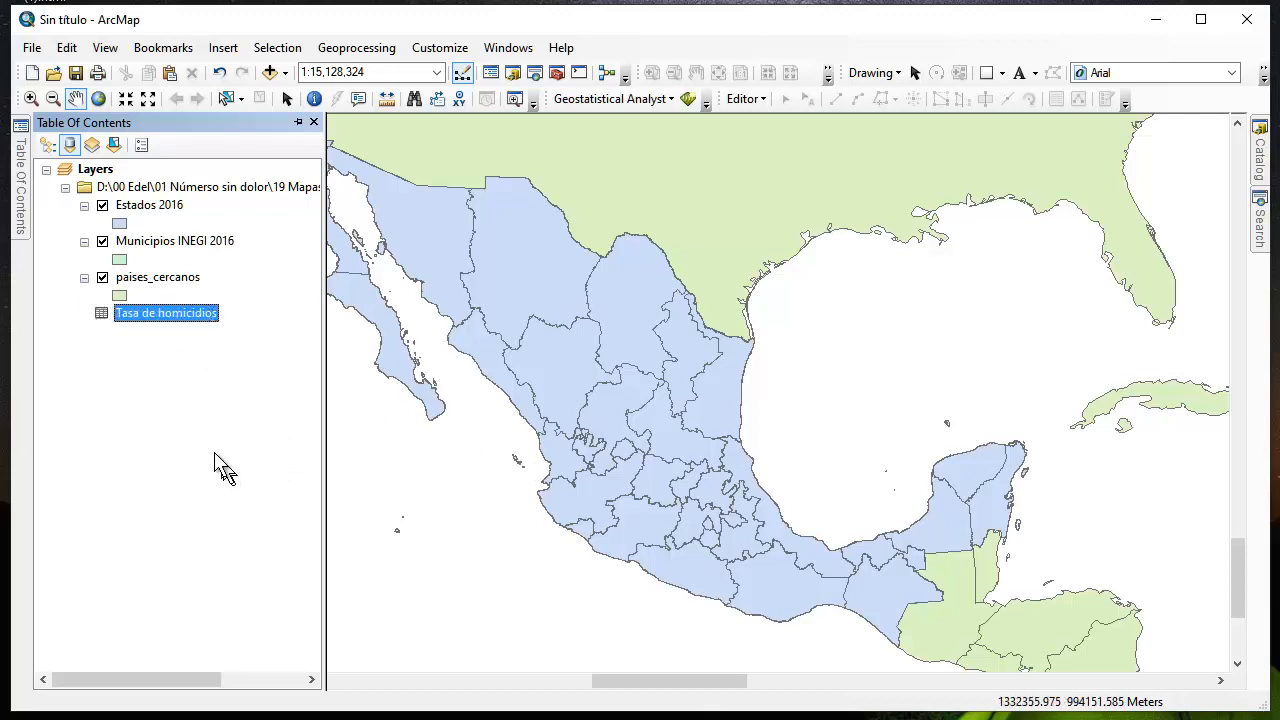
Join the Tasa de homicidios table to the Municipios INEGI 2016 layer on CLAVEMUN, keeping all records and creating an index
left_click(150, 243)
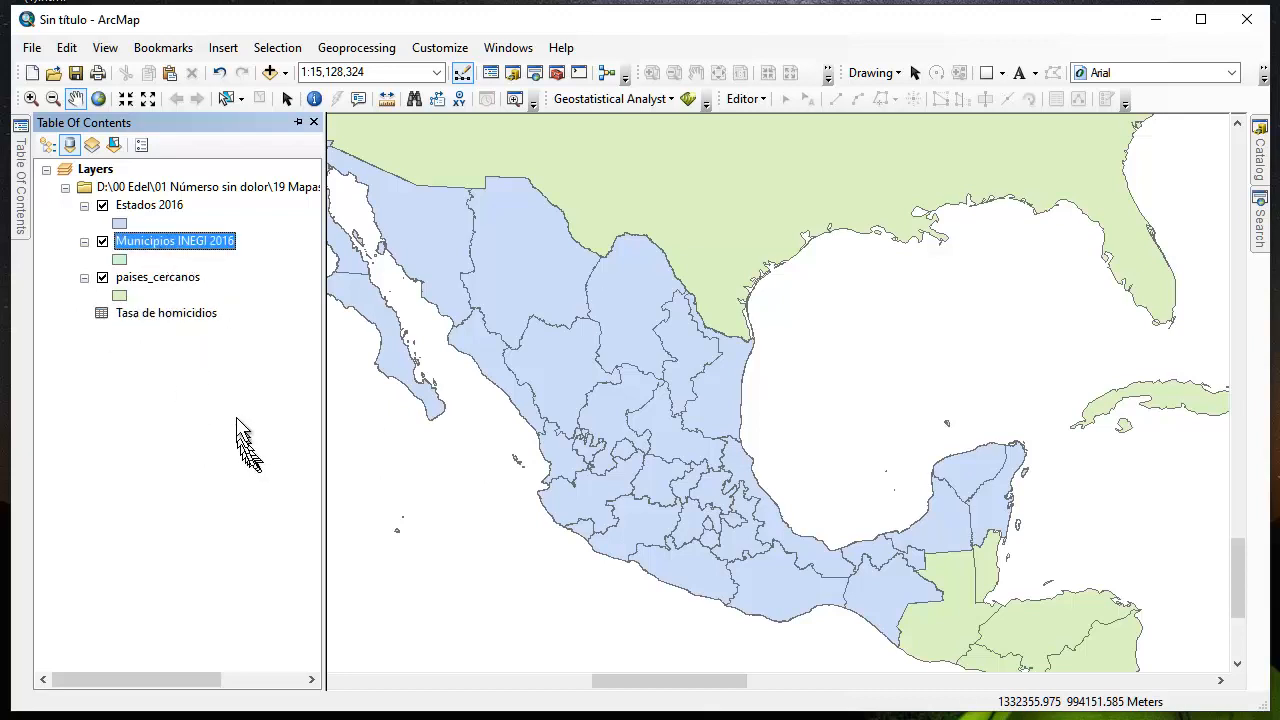
right_click(165, 246)
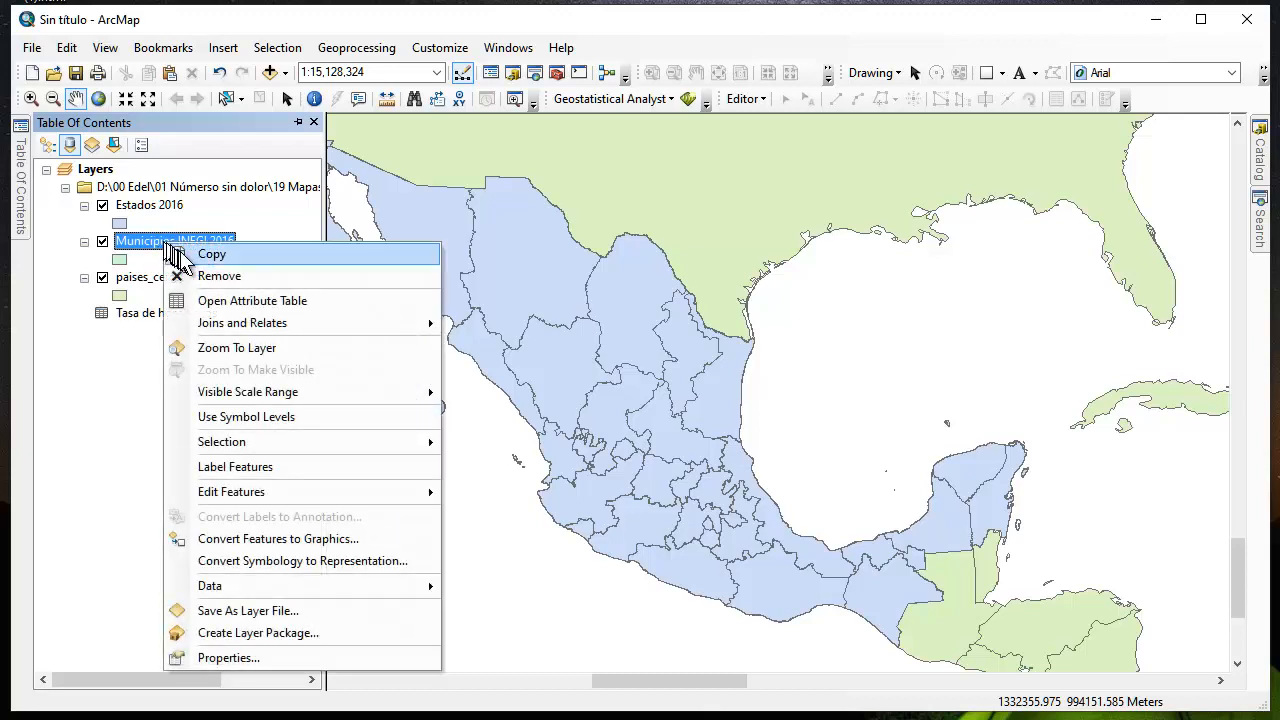
mouse_move(215, 324)
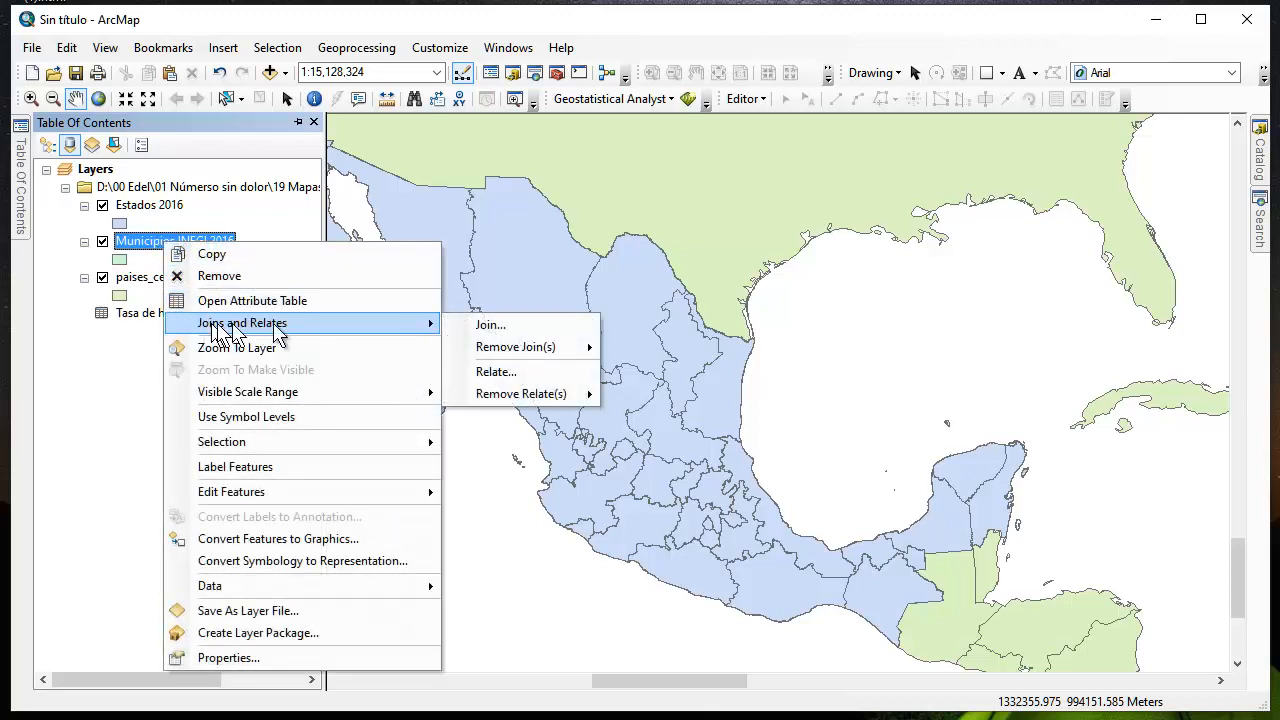
left_click(474, 329)
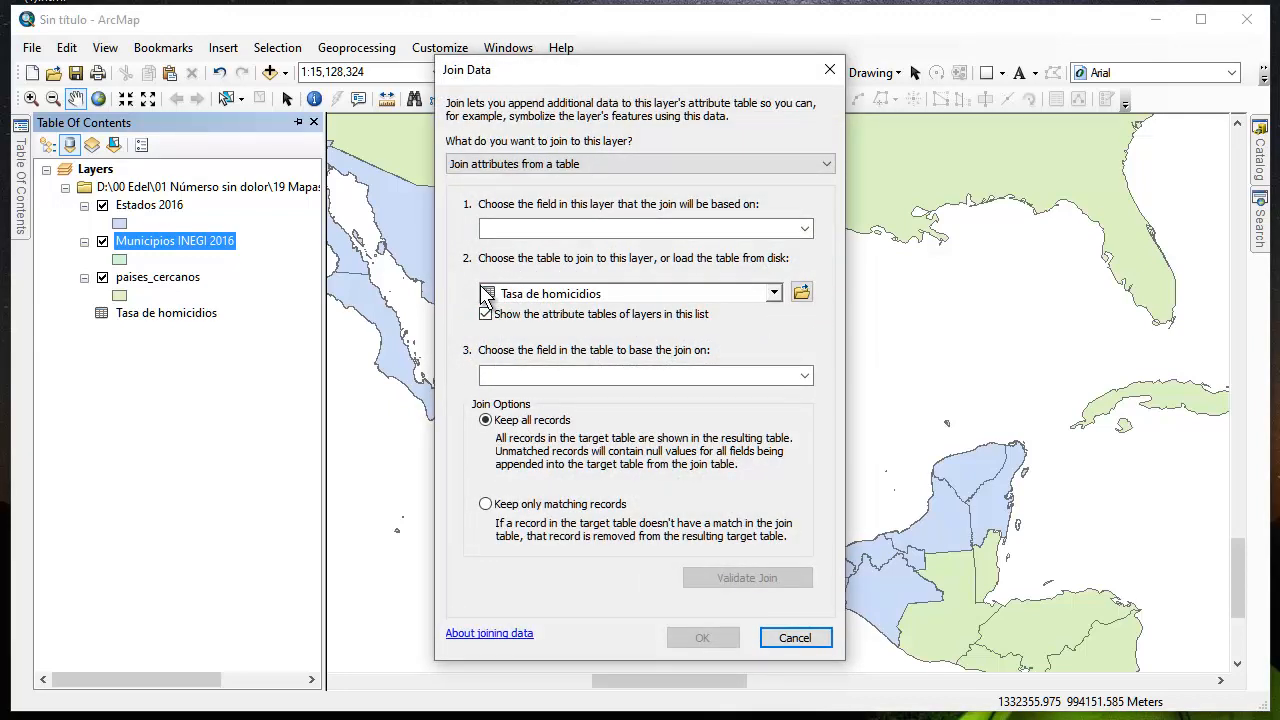
left_click(536, 232)
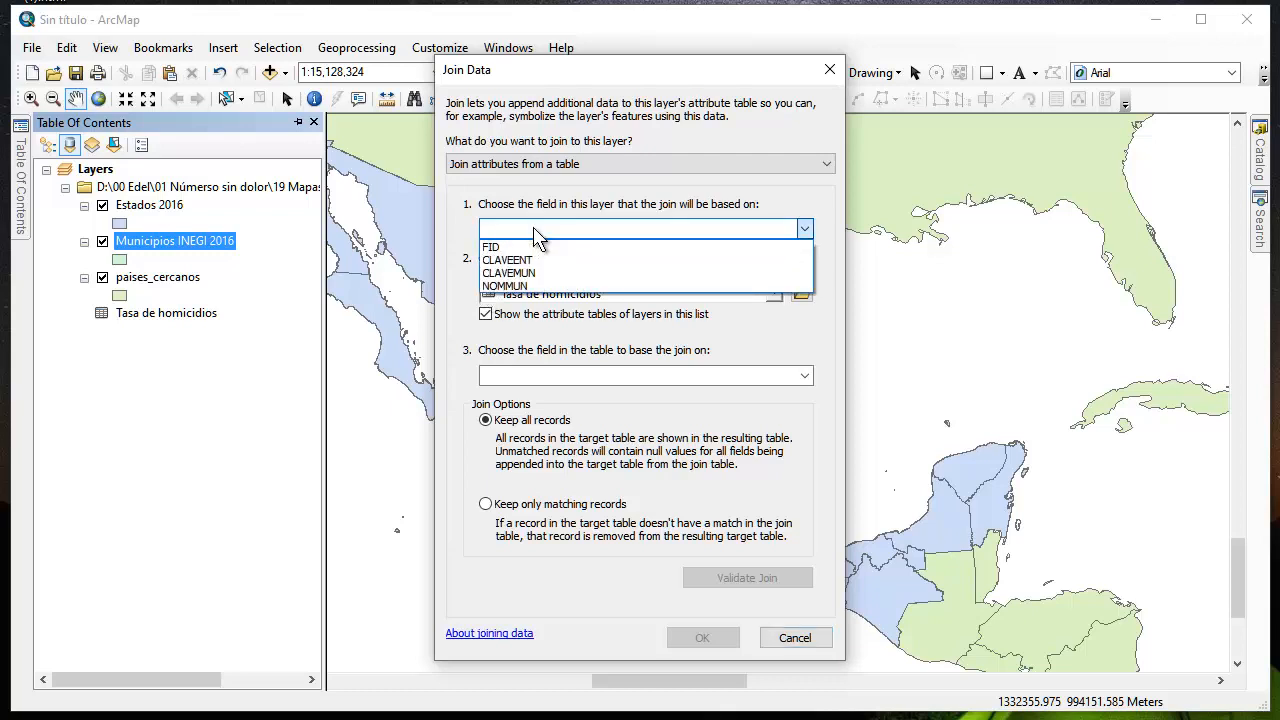
left_click(532, 273)
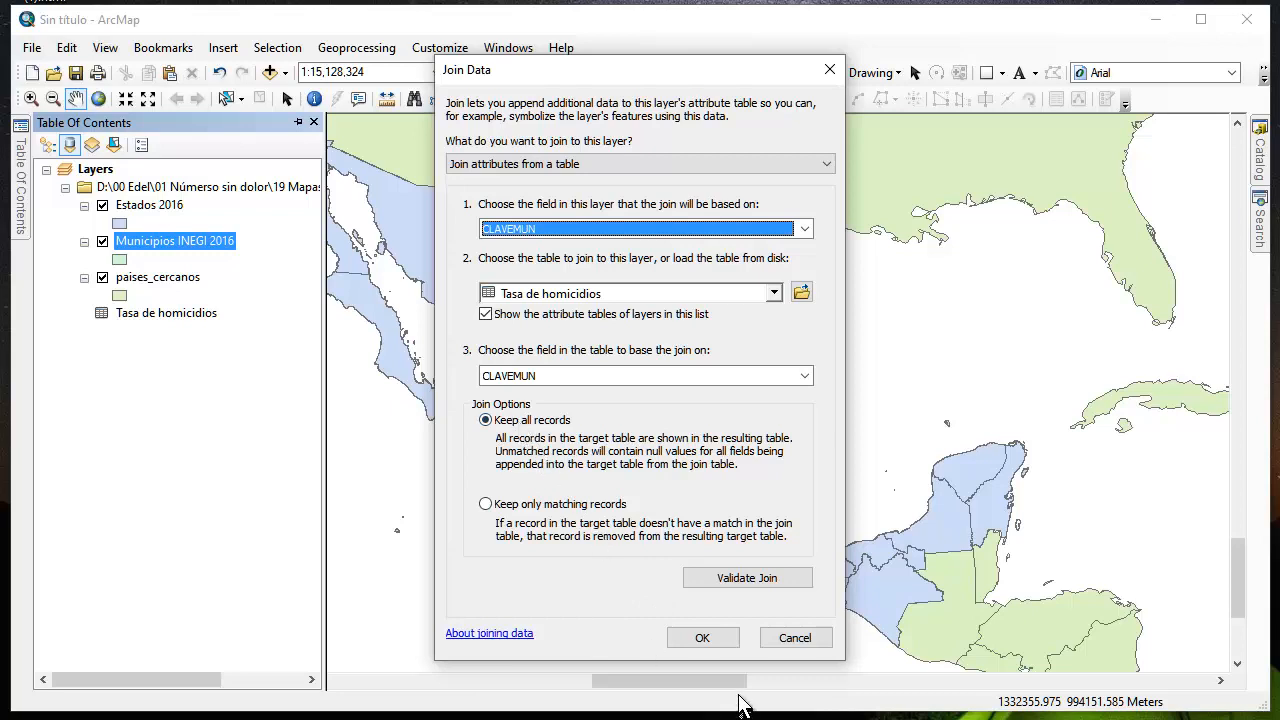
left_click(703, 643)
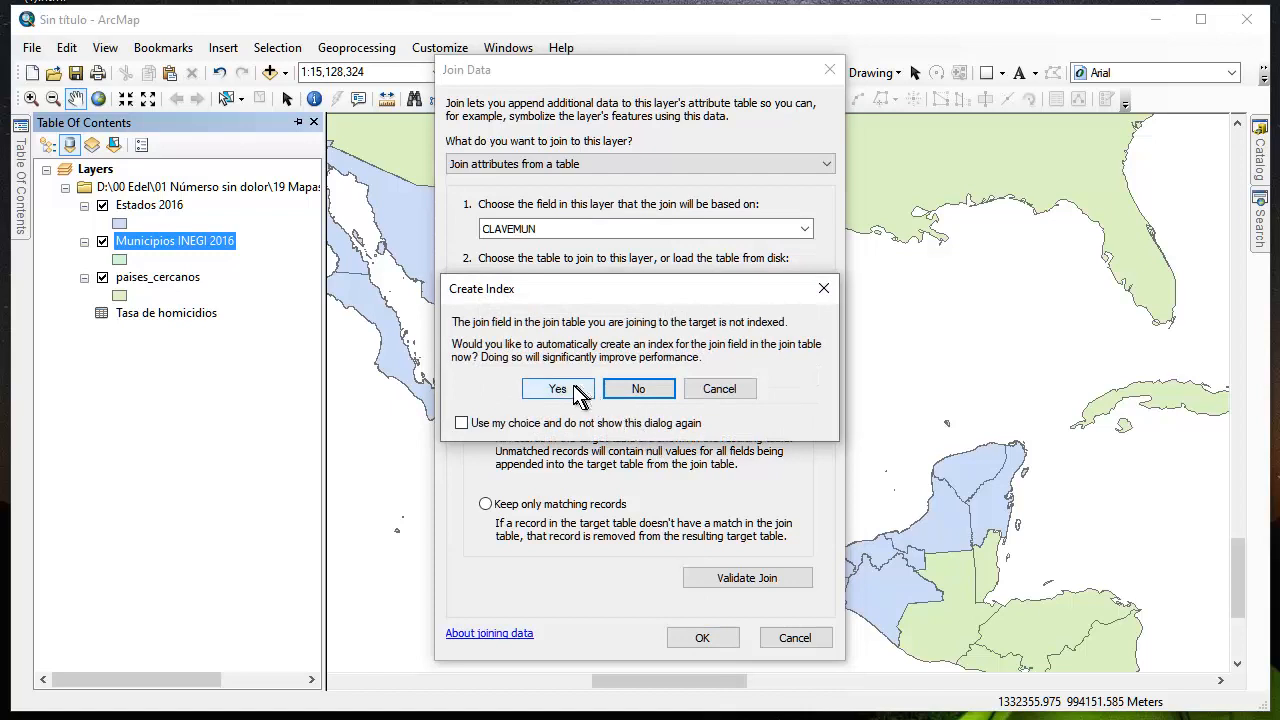
left_click(578, 390)
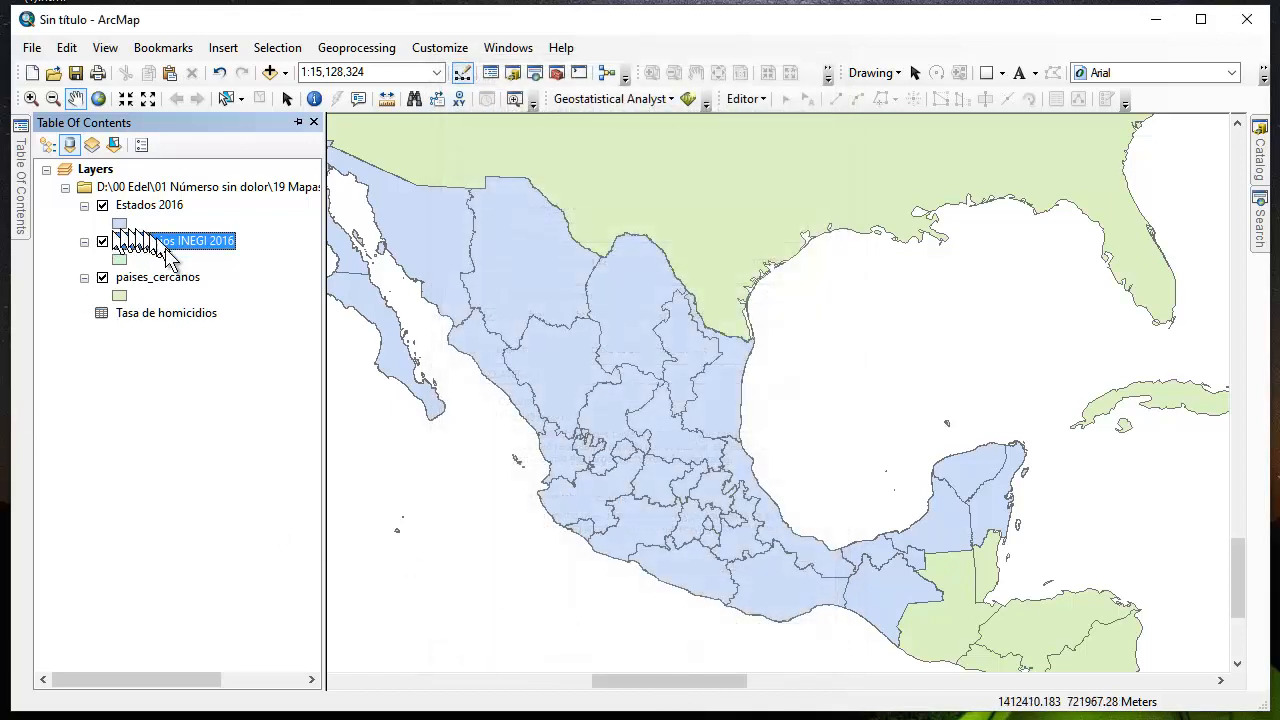
Check the joined CLAVEMUN, TASAHOM and CLASIFIC fields in the attribute table of Municipios INEGI 2016, then close the table
left_click(167, 242)
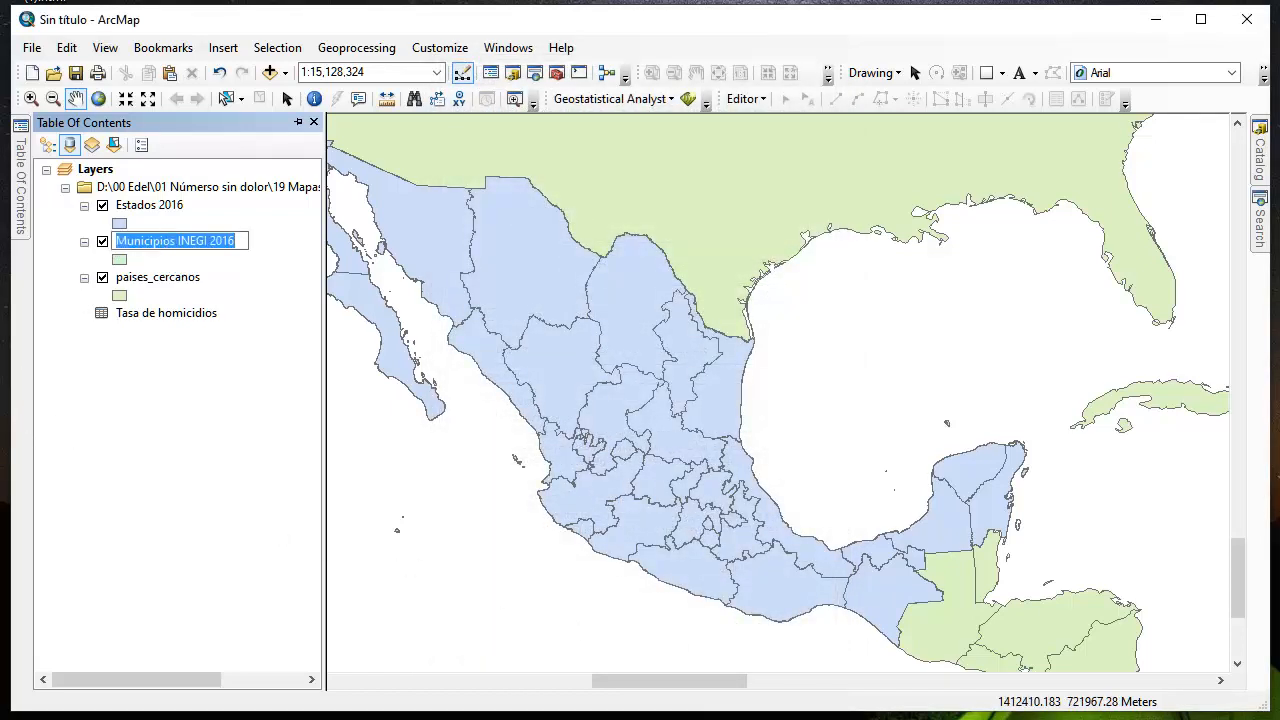
right_click(127, 249)
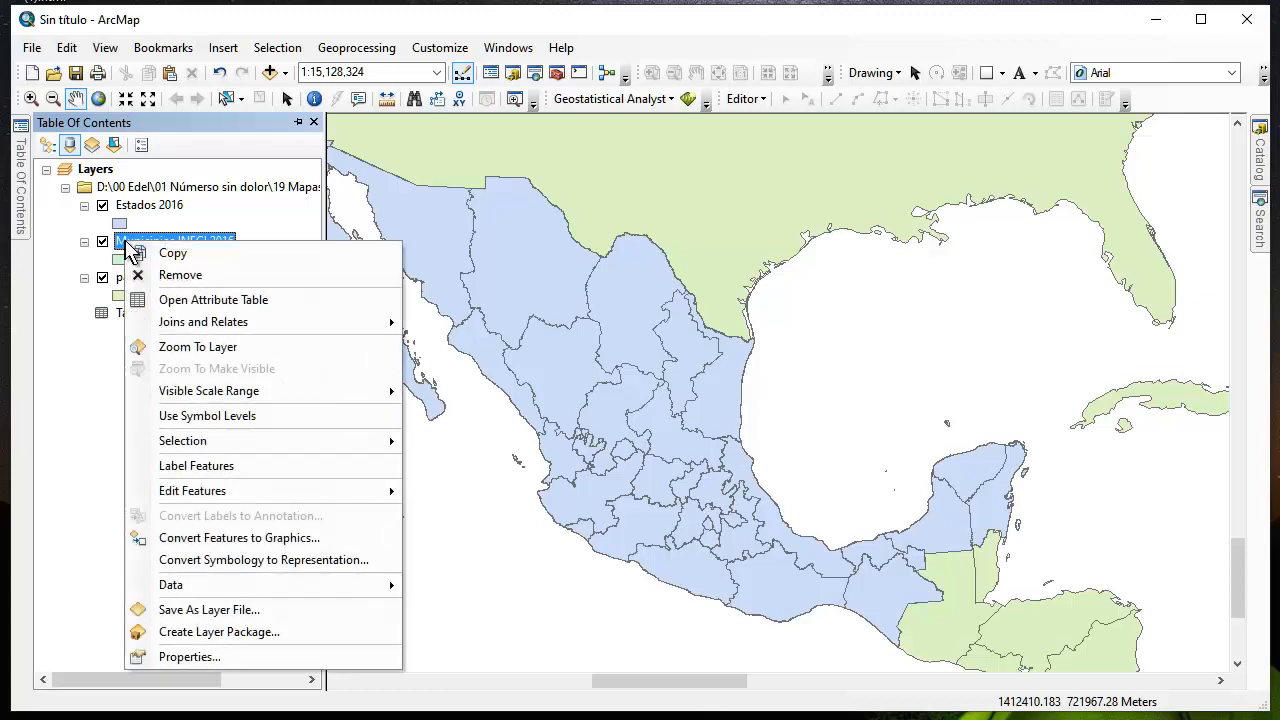
left_click(190, 300)
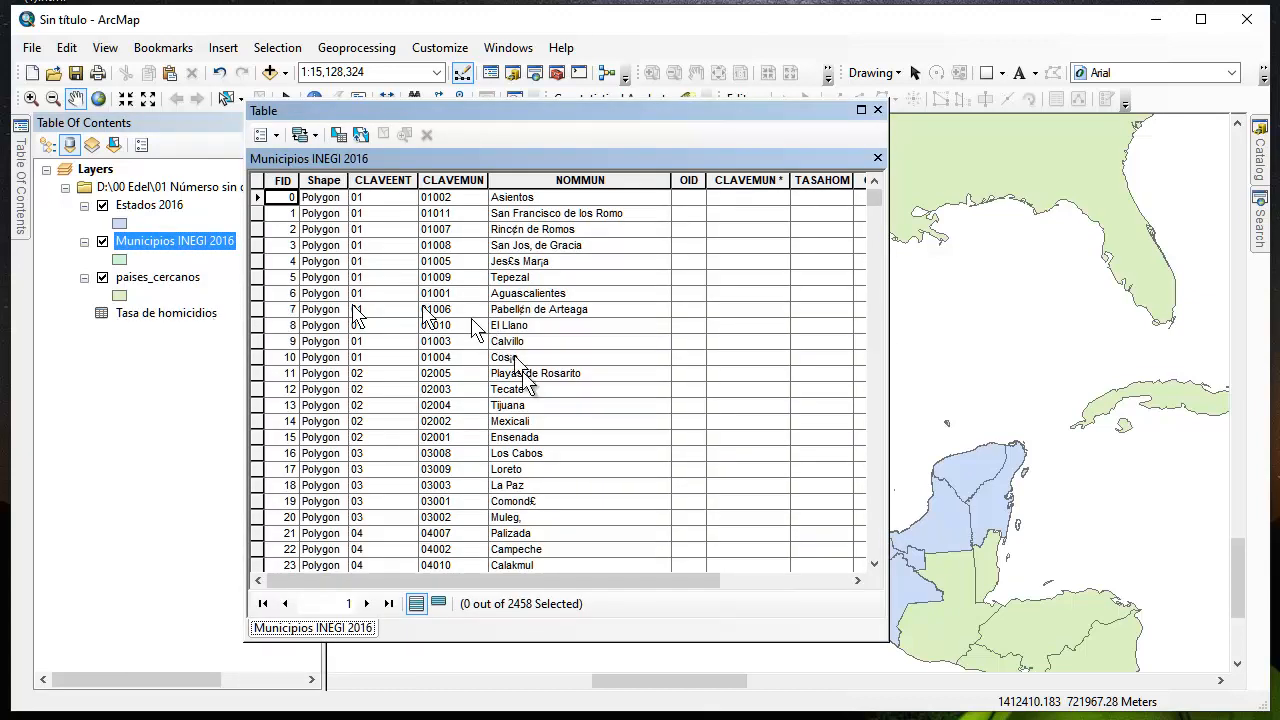
left_click_drag(487, 580, 628, 598)
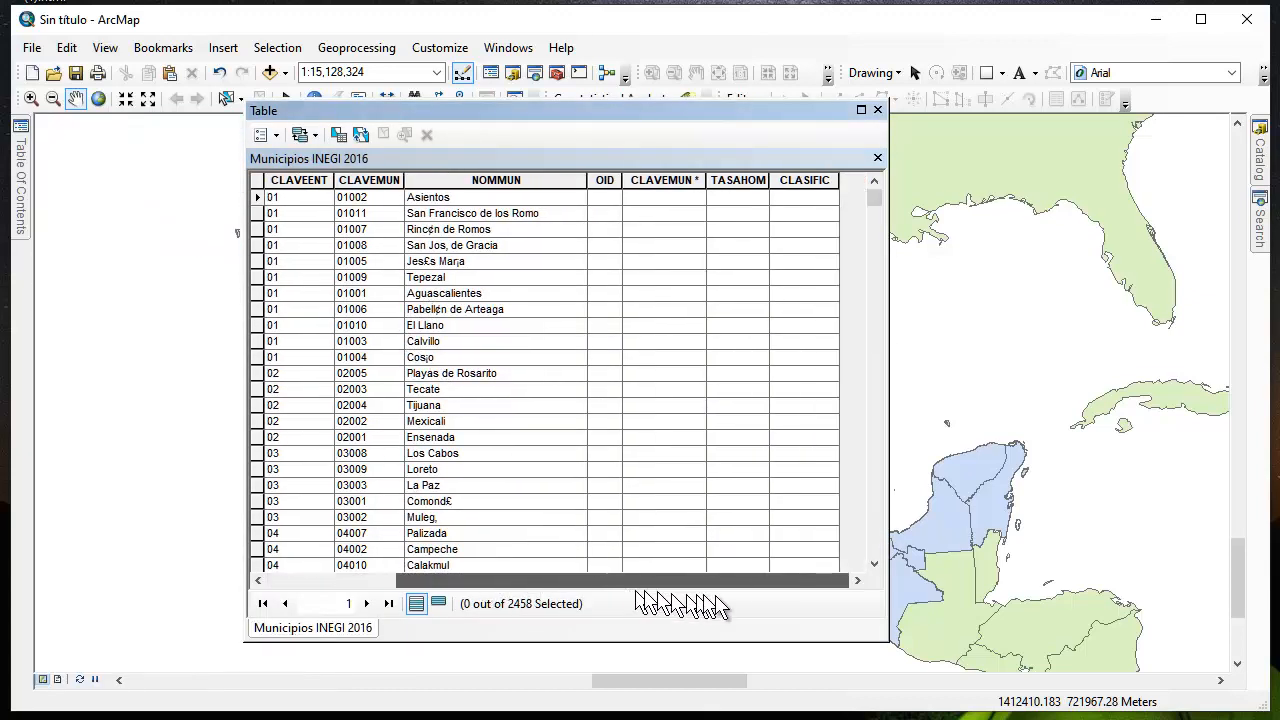
scroll(643, 367, "down", 8)
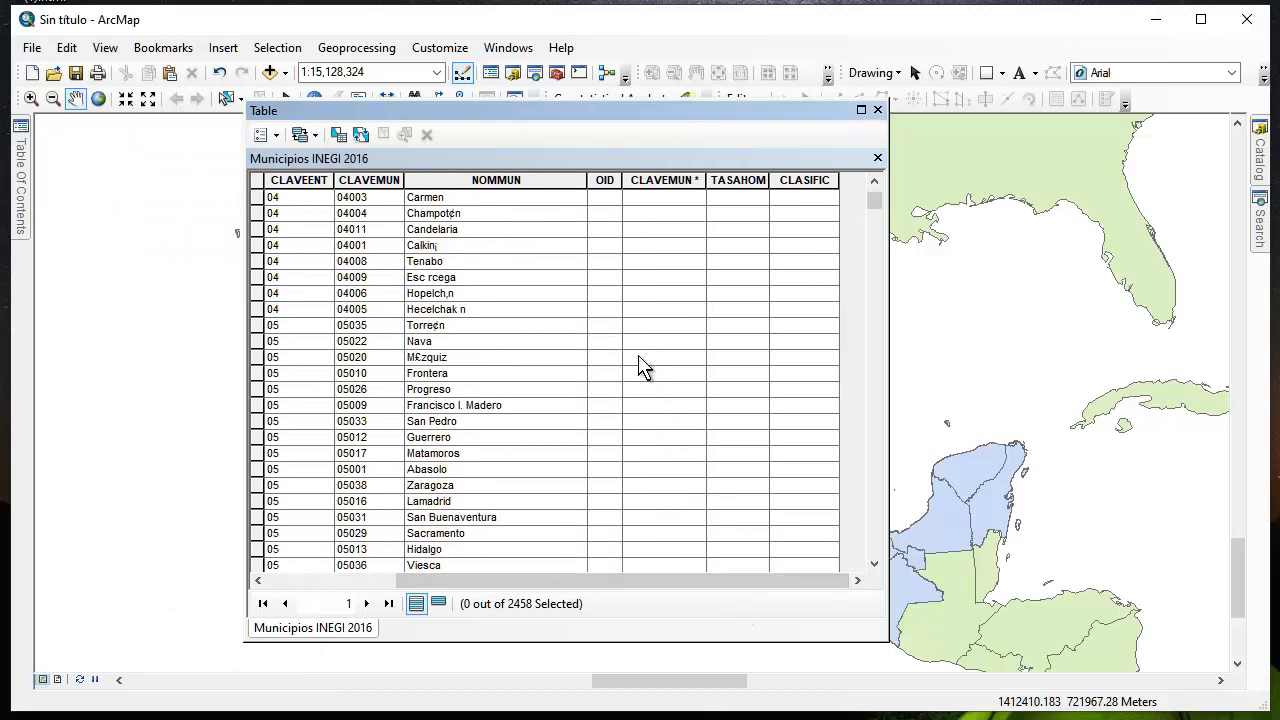
scroll(643, 367, "down", 20)
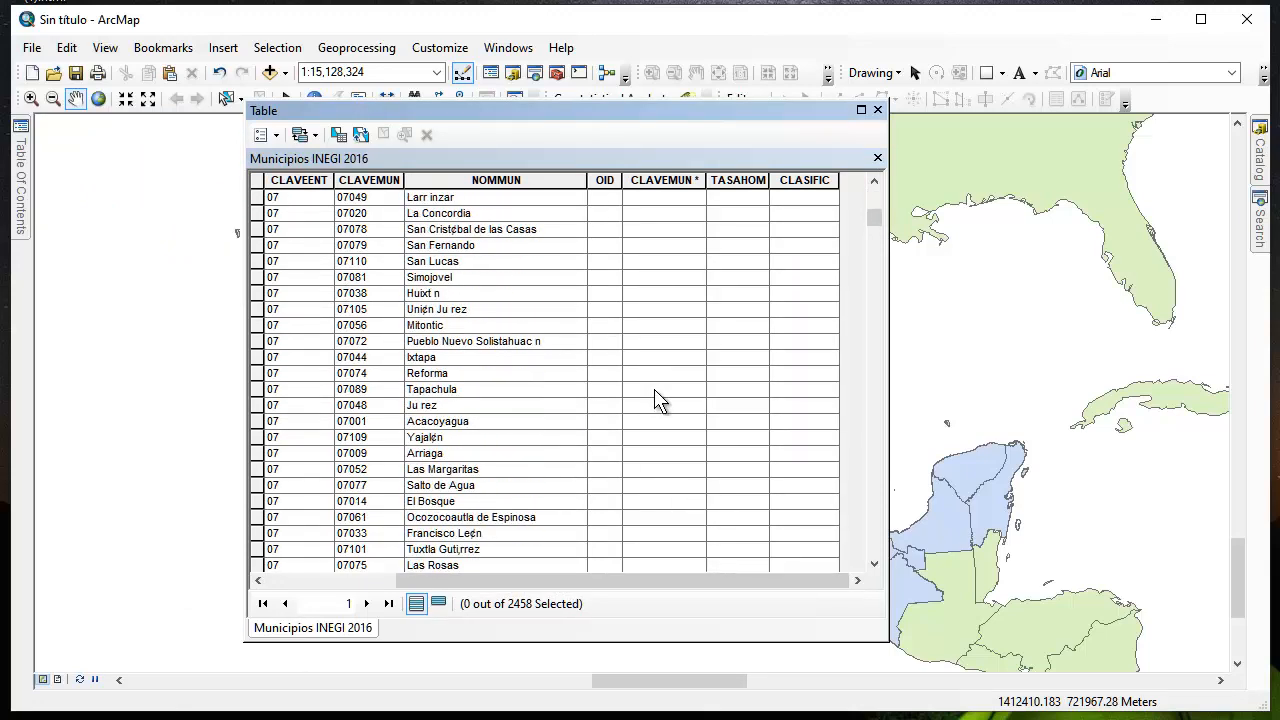
scroll(662, 400, "down", 6)
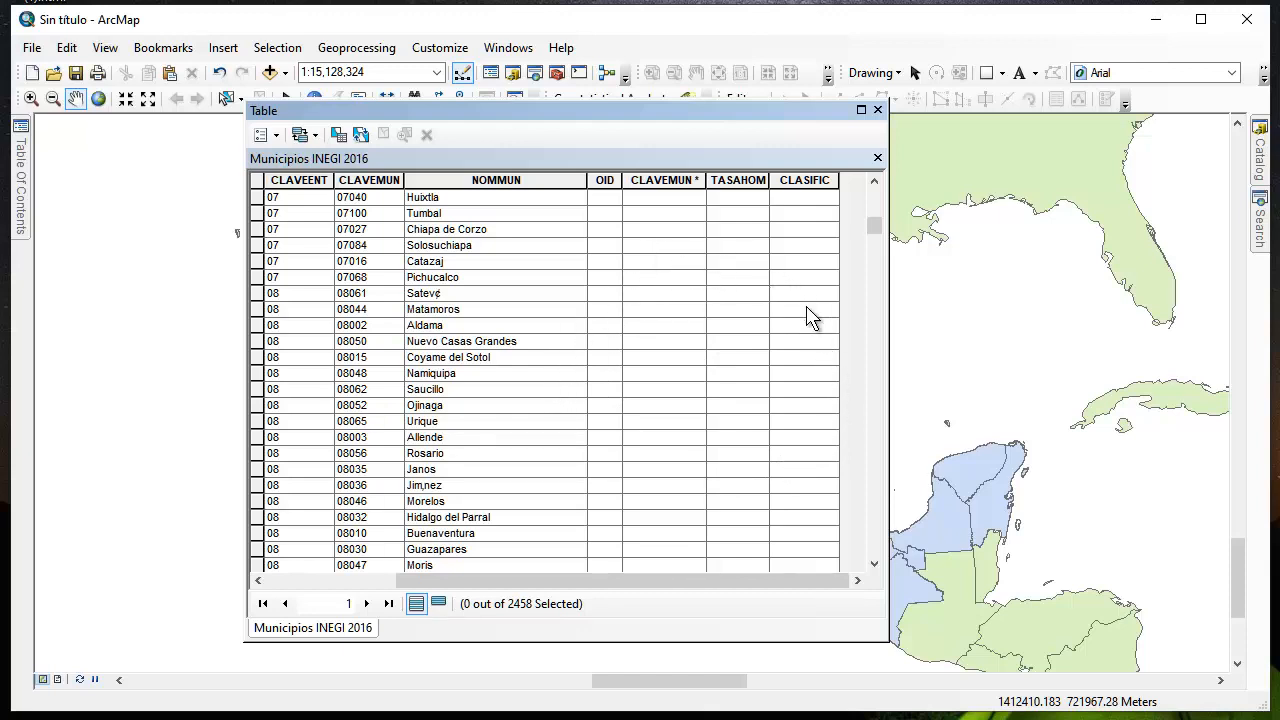
left_click(878, 111)
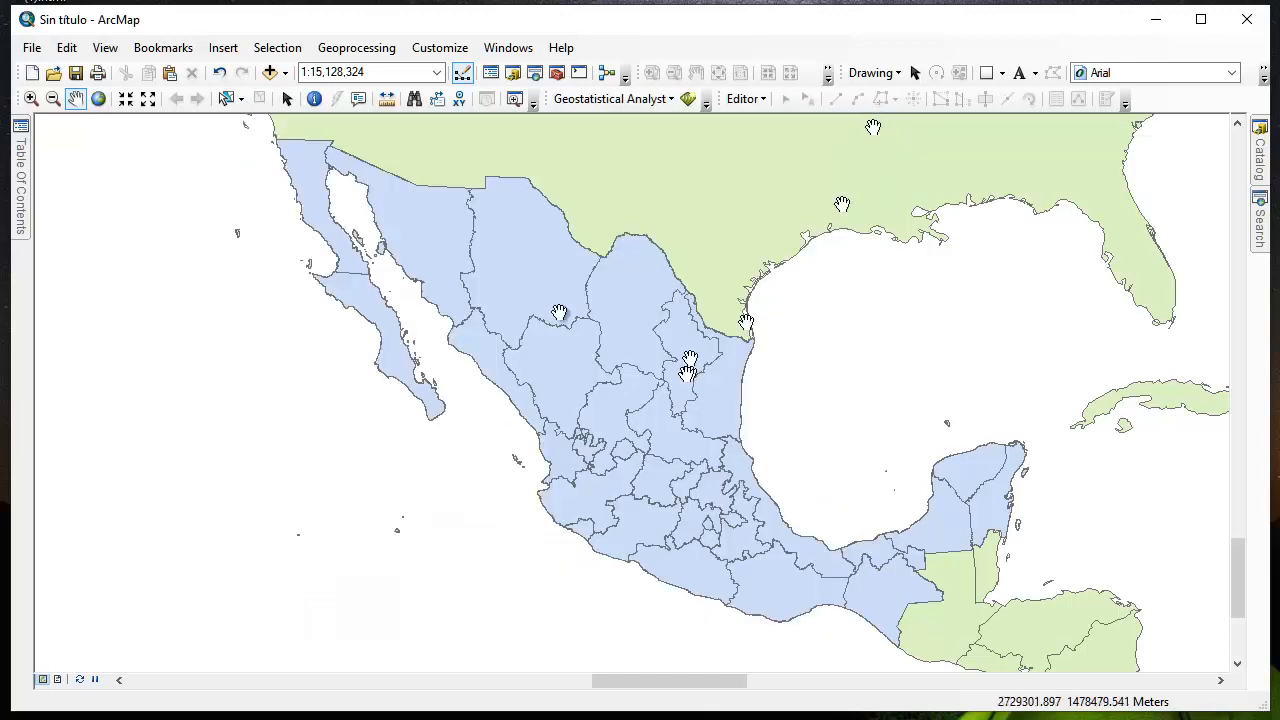
Set the fill of the Estados 2016 layer's symbol to No Color so only the state outlines draw
left_click(22, 145)
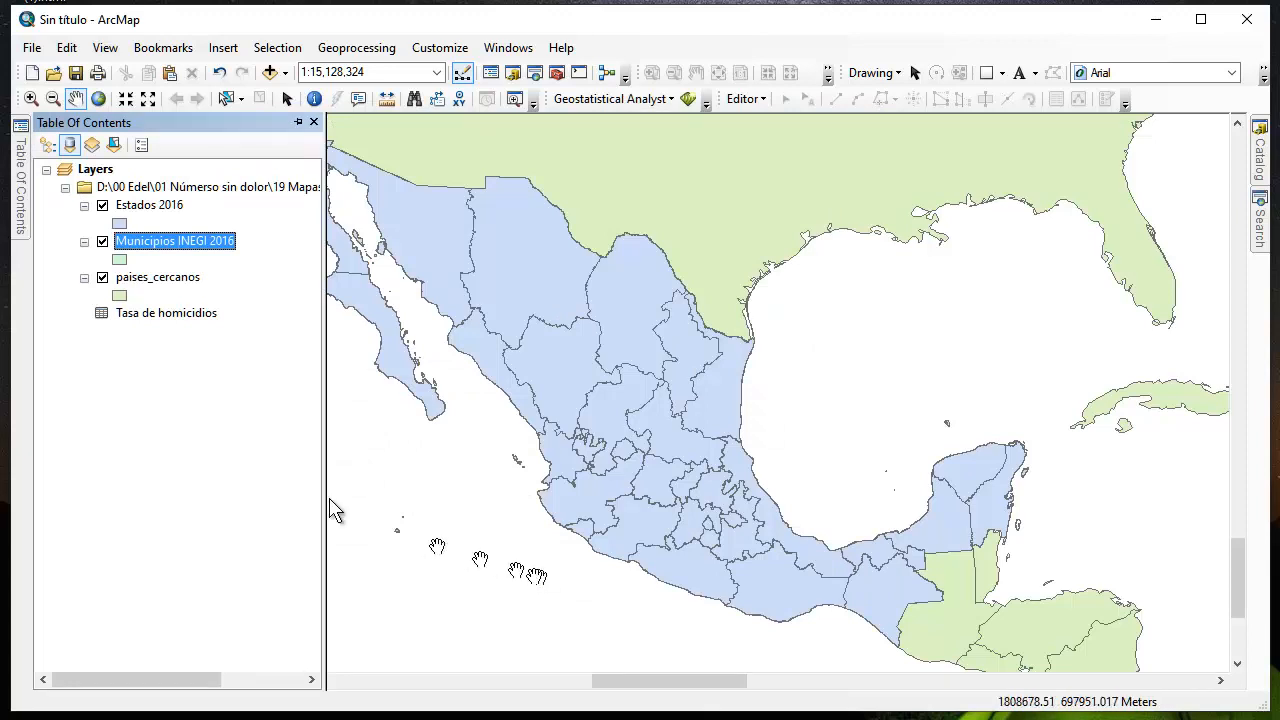
left_click(121, 226)
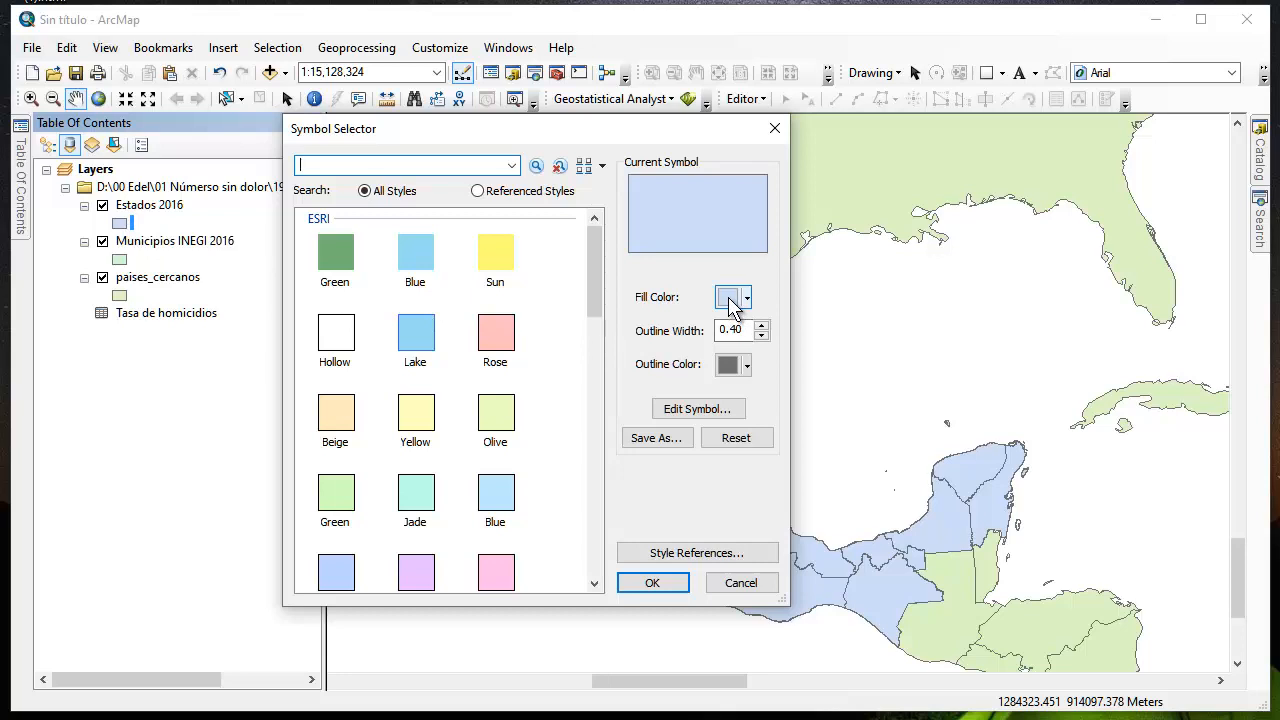
left_click(744, 584)
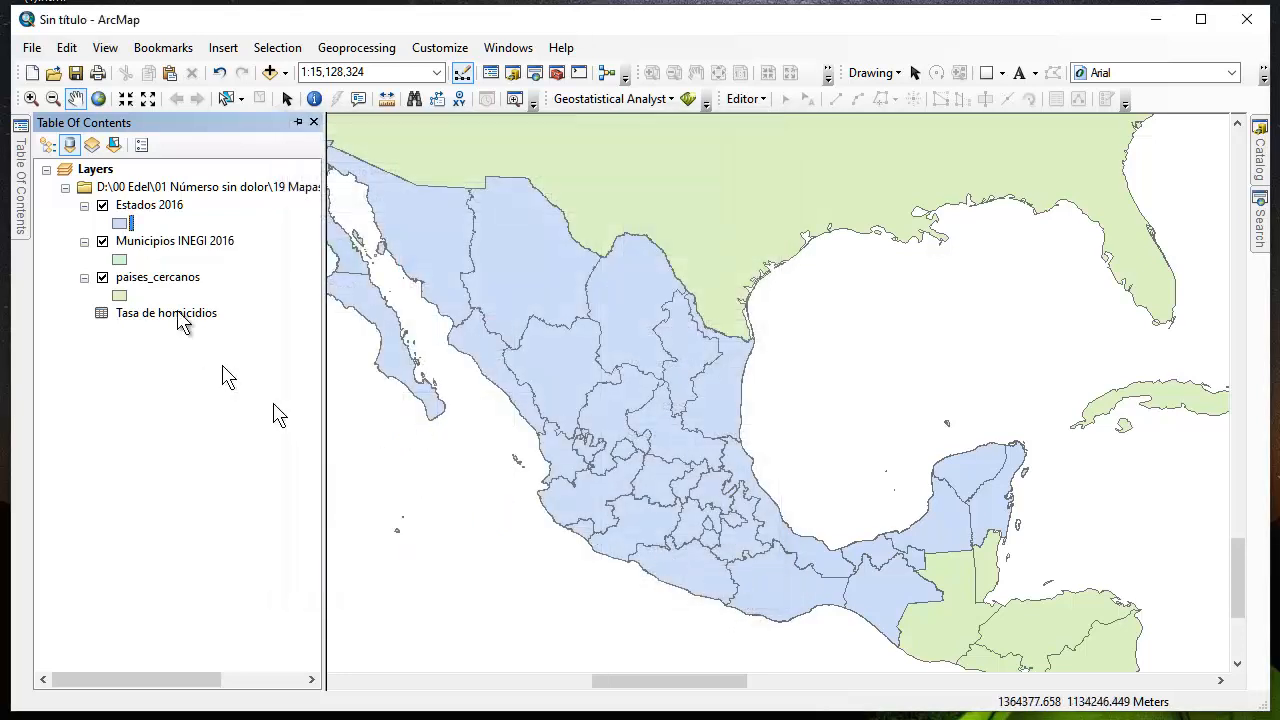
left_click(121, 222)
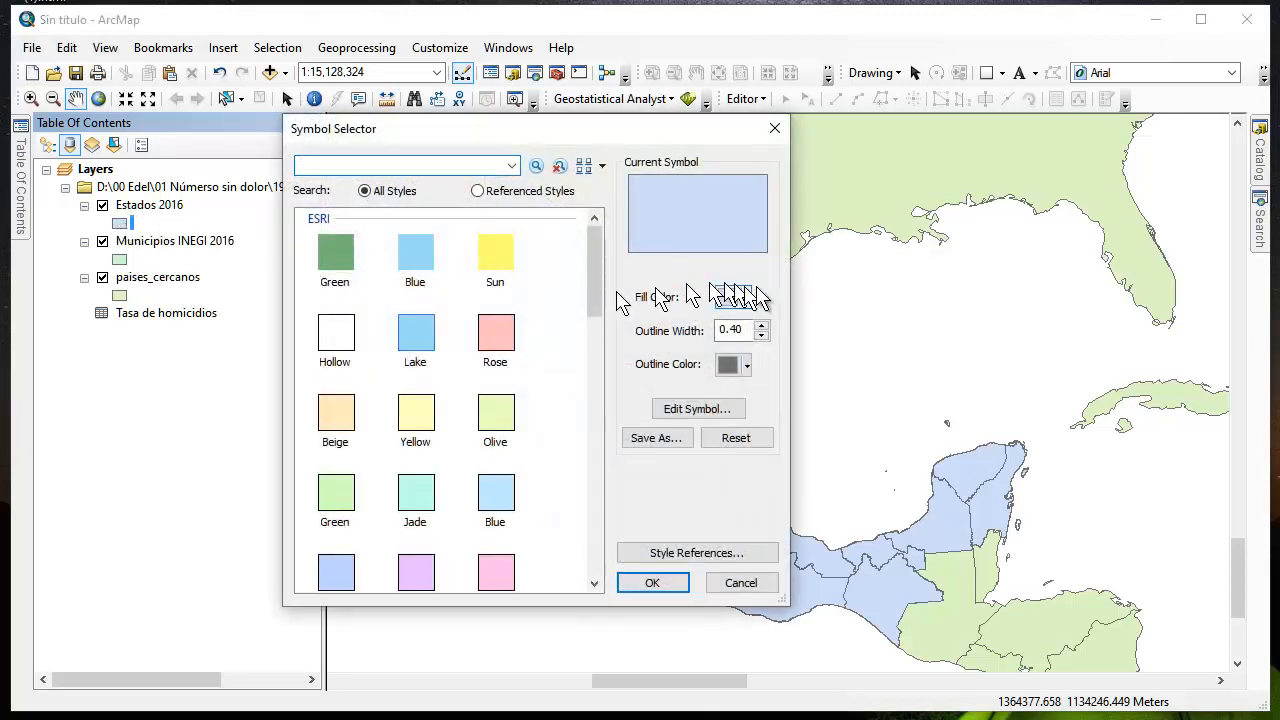
left_click(737, 297)
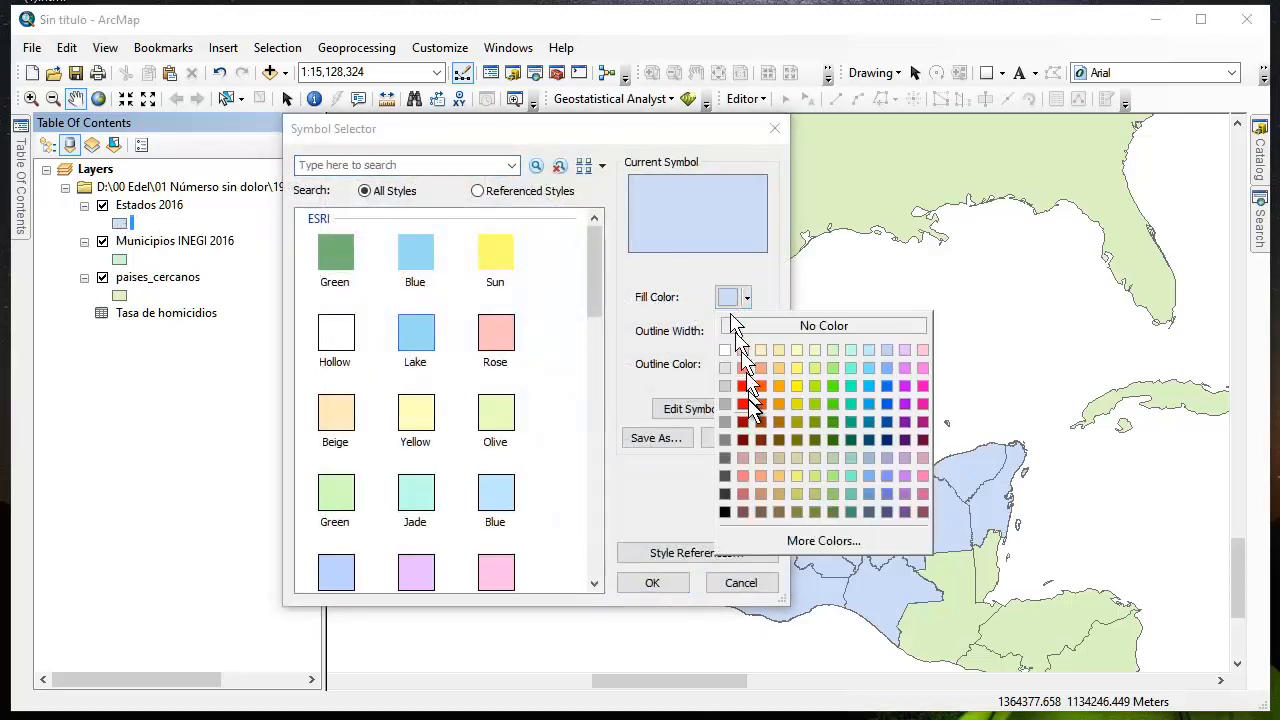
left_click(777, 326)
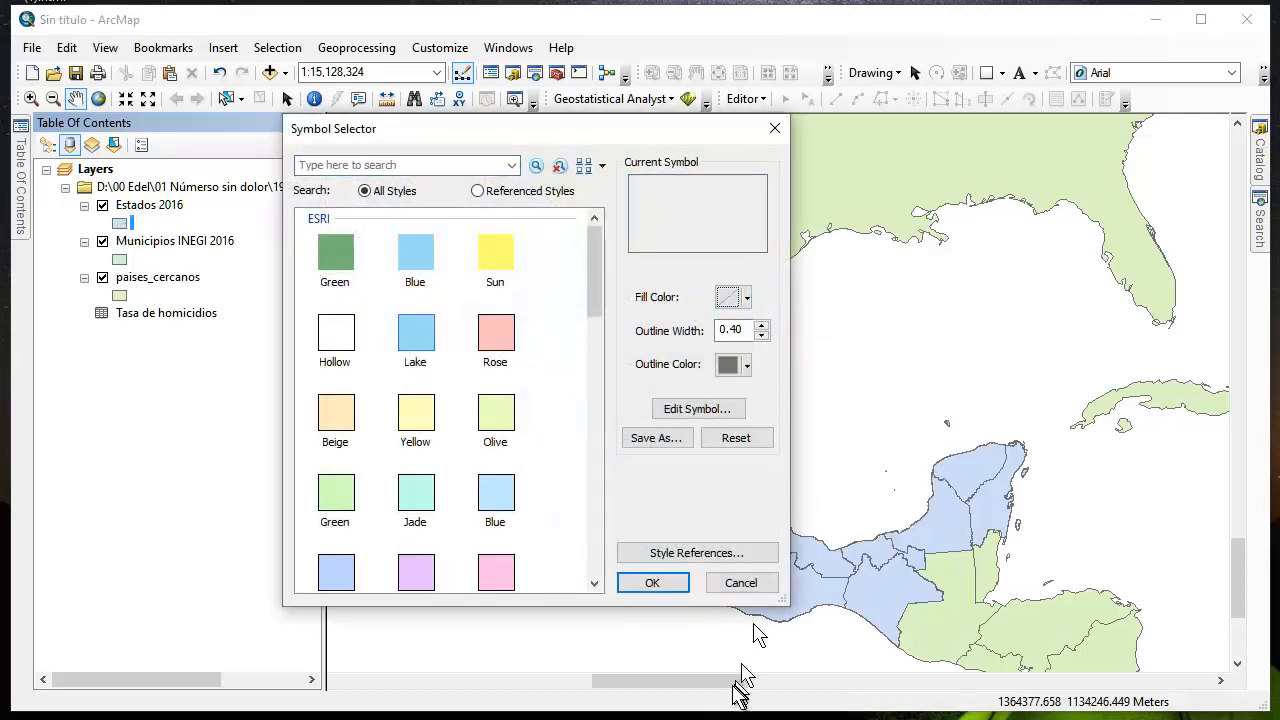
left_click(660, 585)
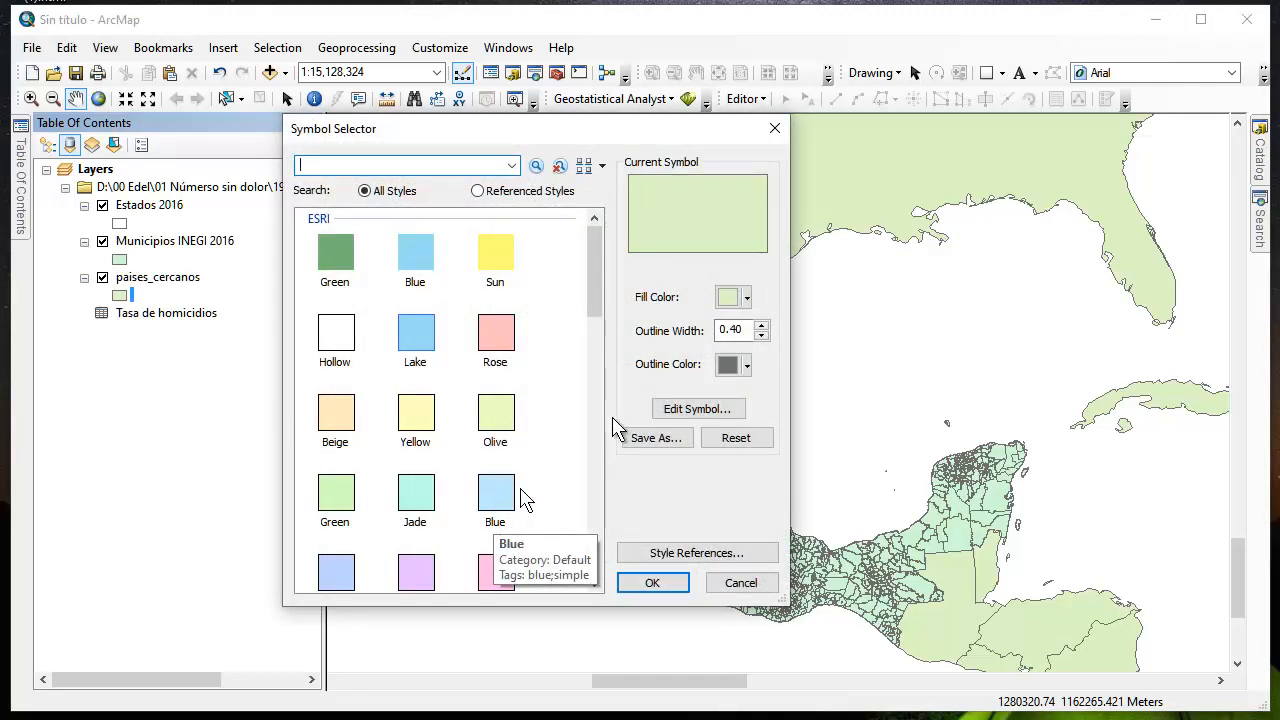
Change the fill color of the paises_cercanos layer's symbol to light gray
left_click(725, 297)
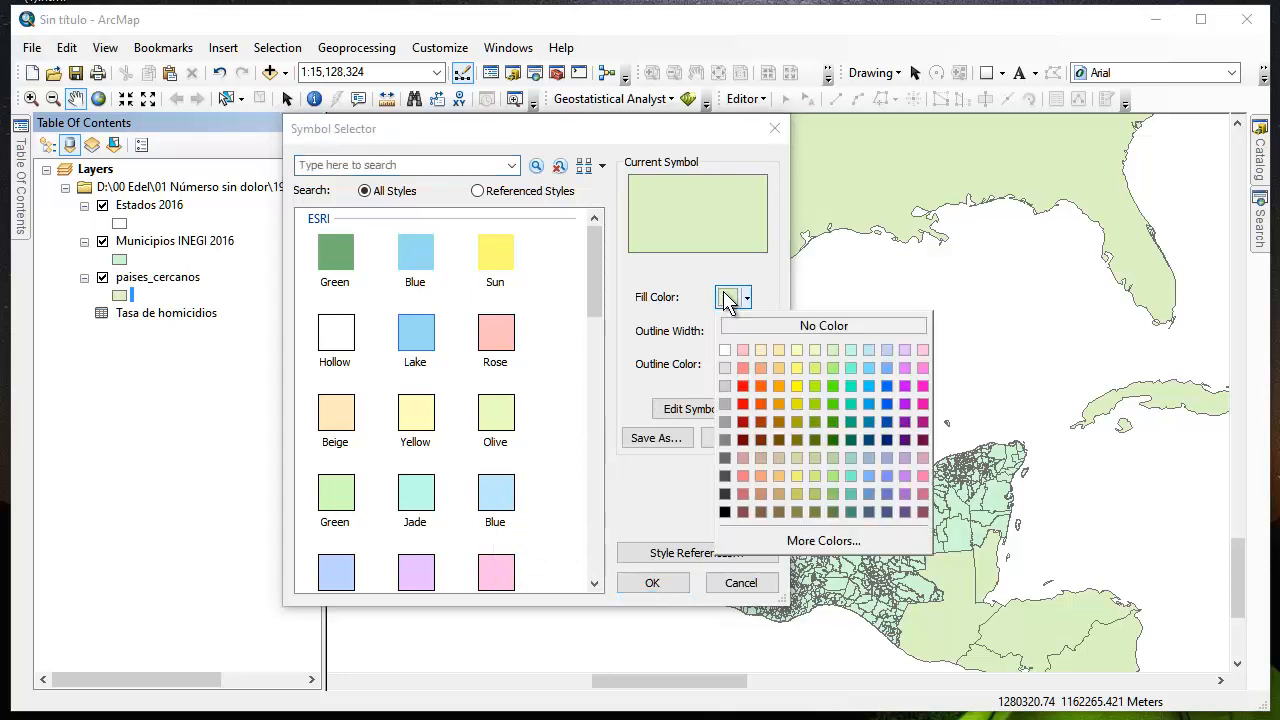
left_click(726, 367)
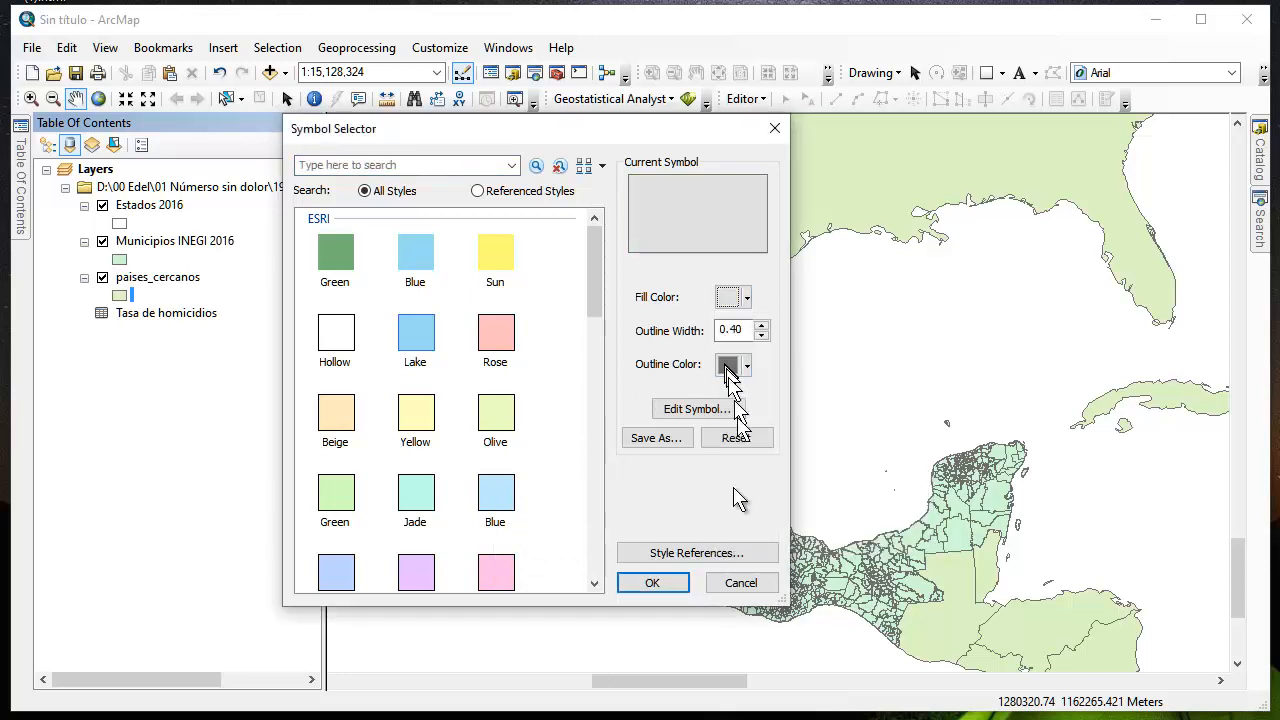
left_click(652, 583)
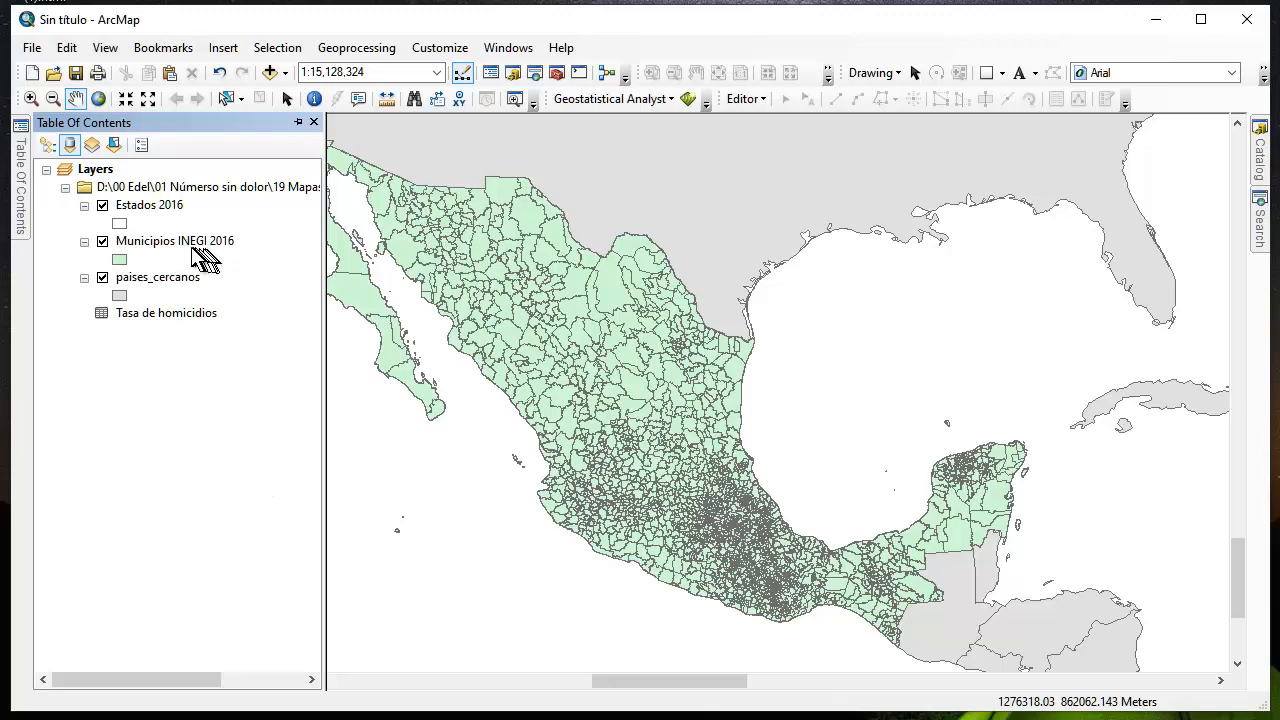
Symbolize Municipios INEGI 2016 by unique values of CLASIFIC, adding all values and excluding <all other values>
left_click(169, 245)
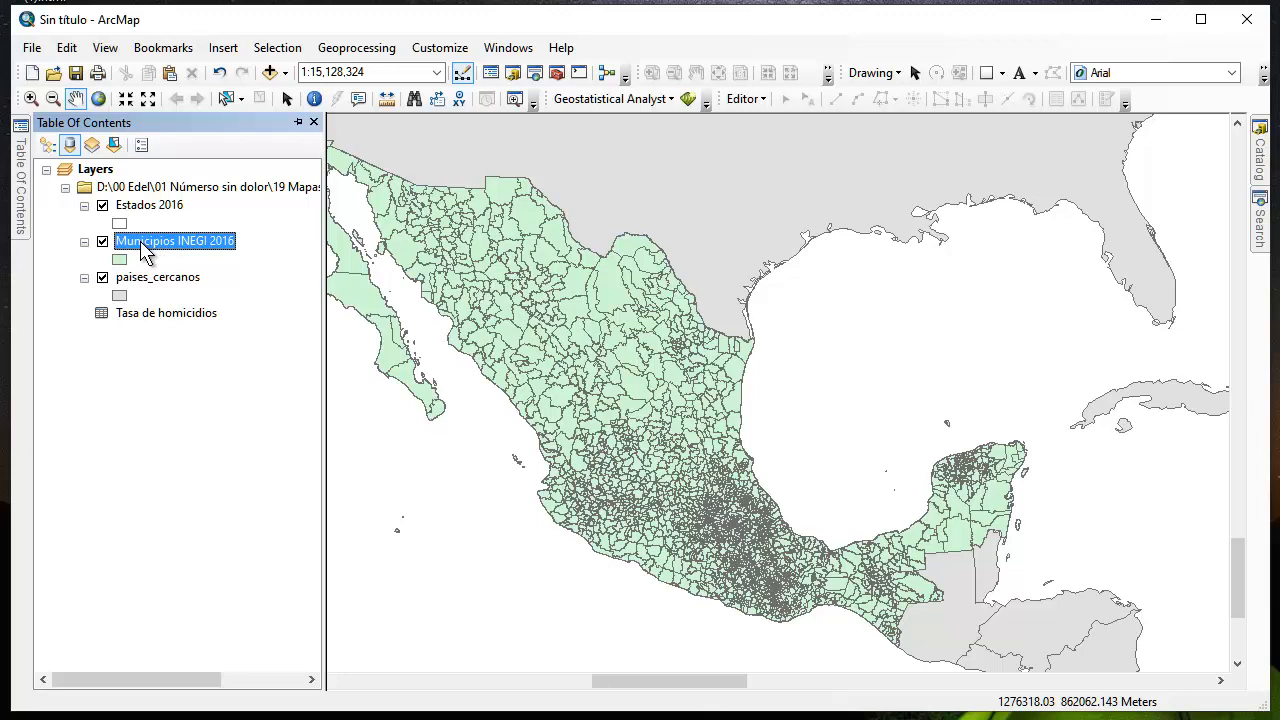
double_click(143, 248)
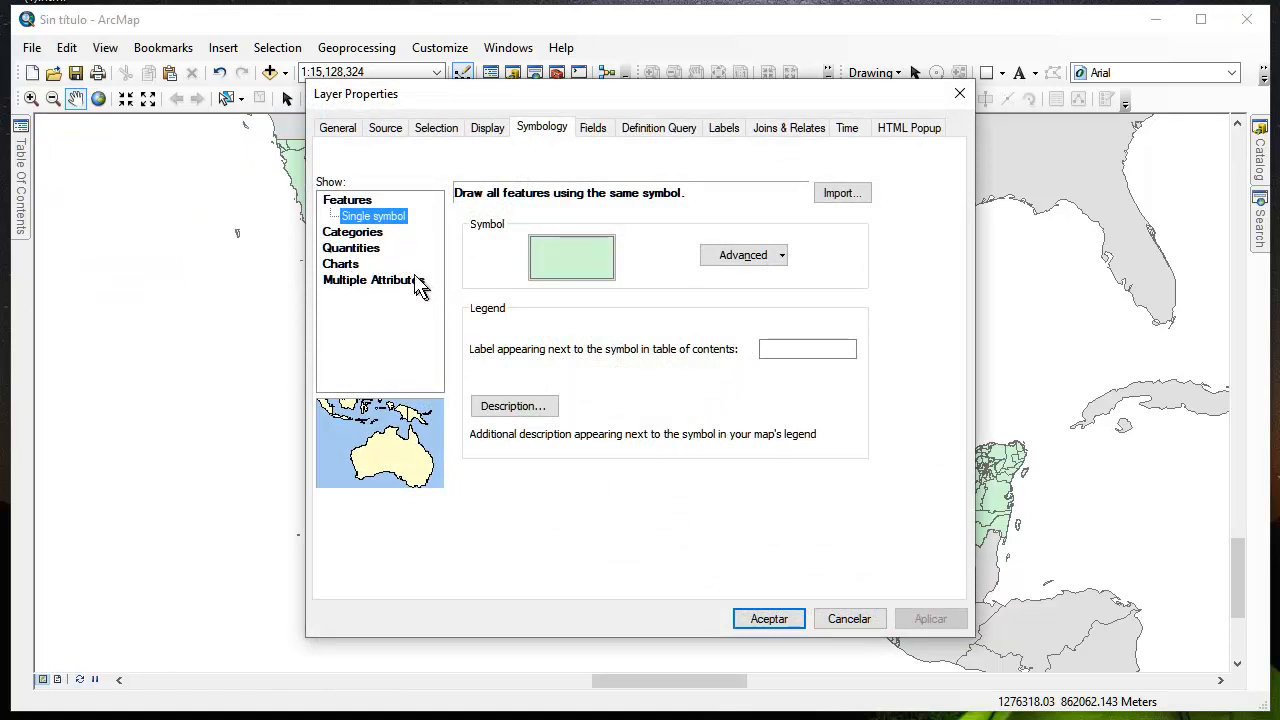
left_click(364, 233)
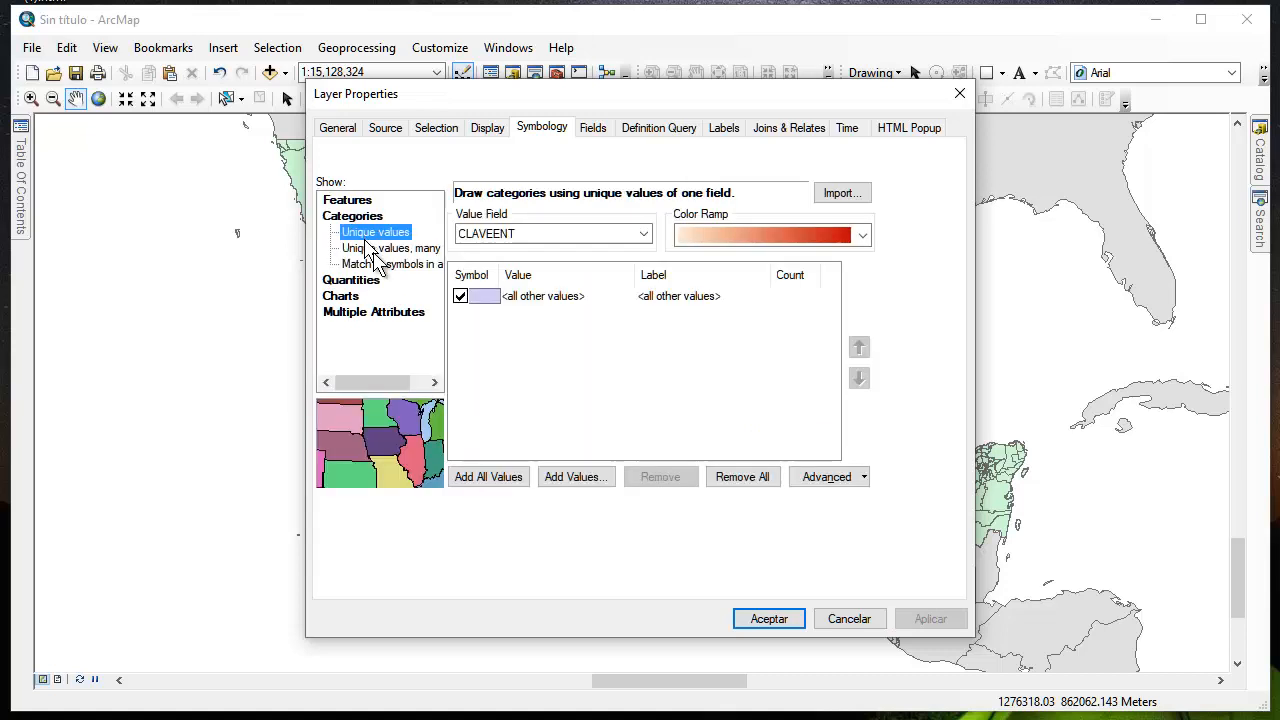
left_click(528, 232)
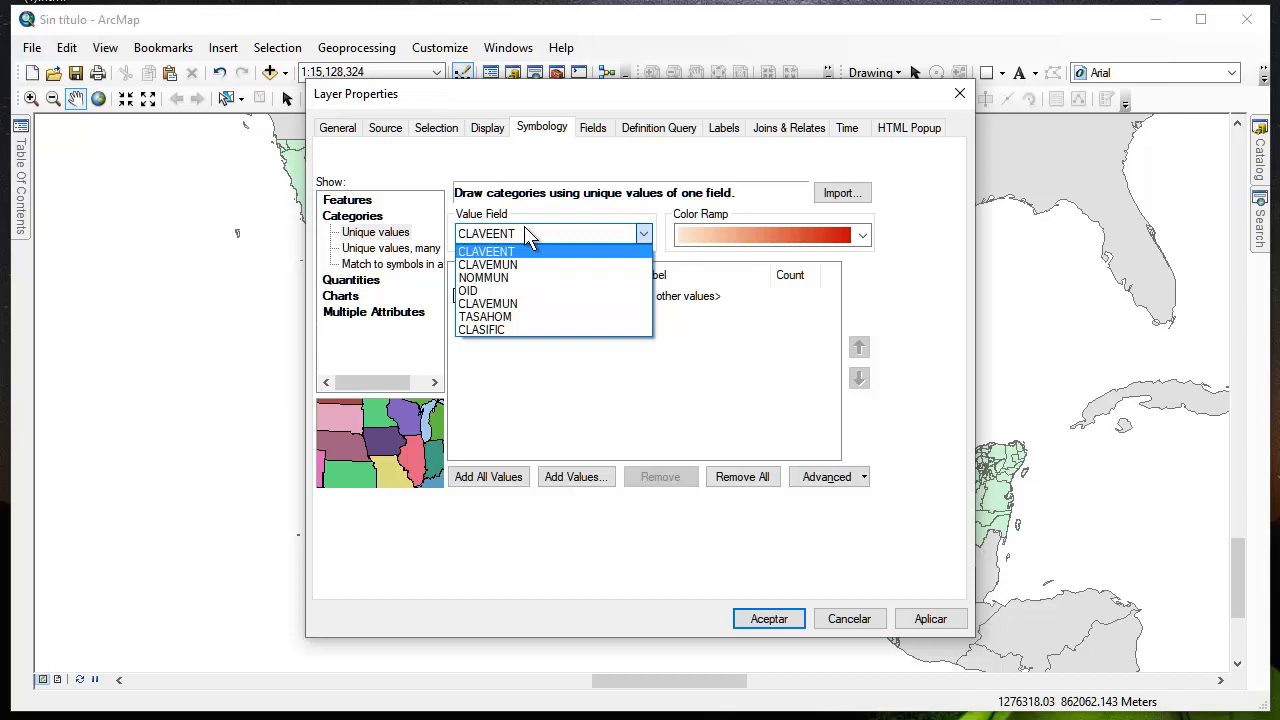
left_click(498, 330)
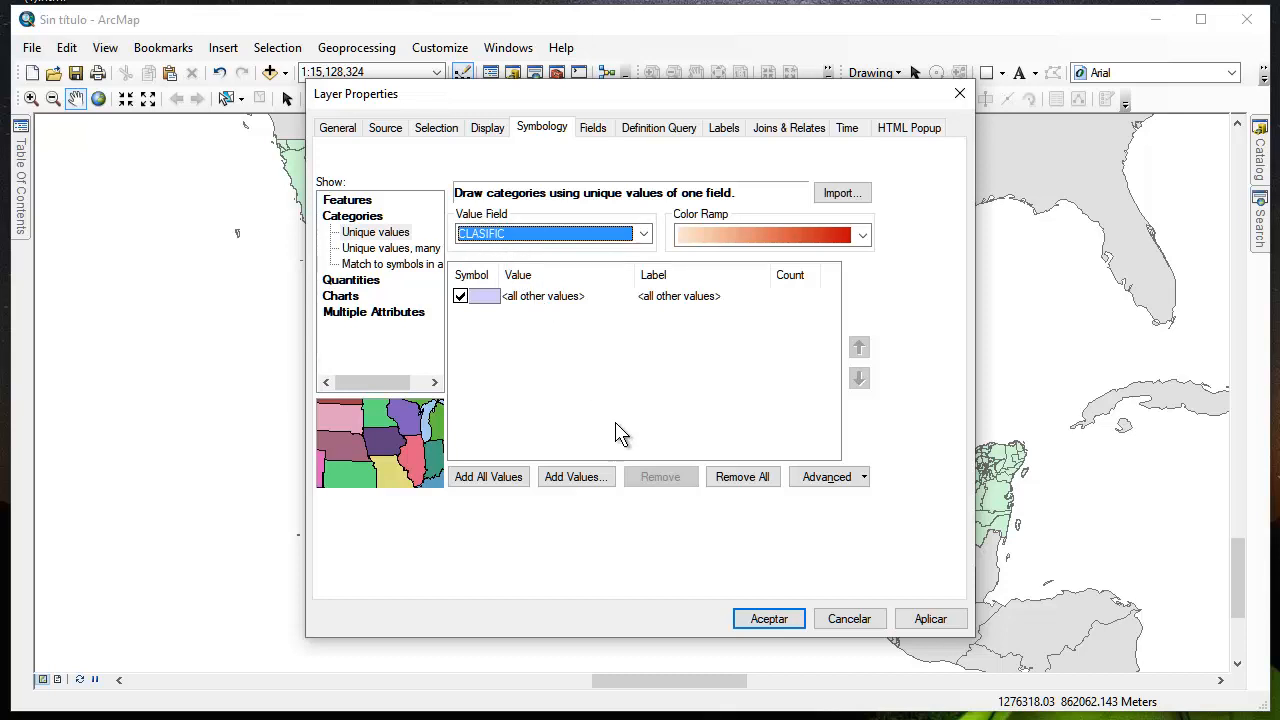
left_click(500, 478)
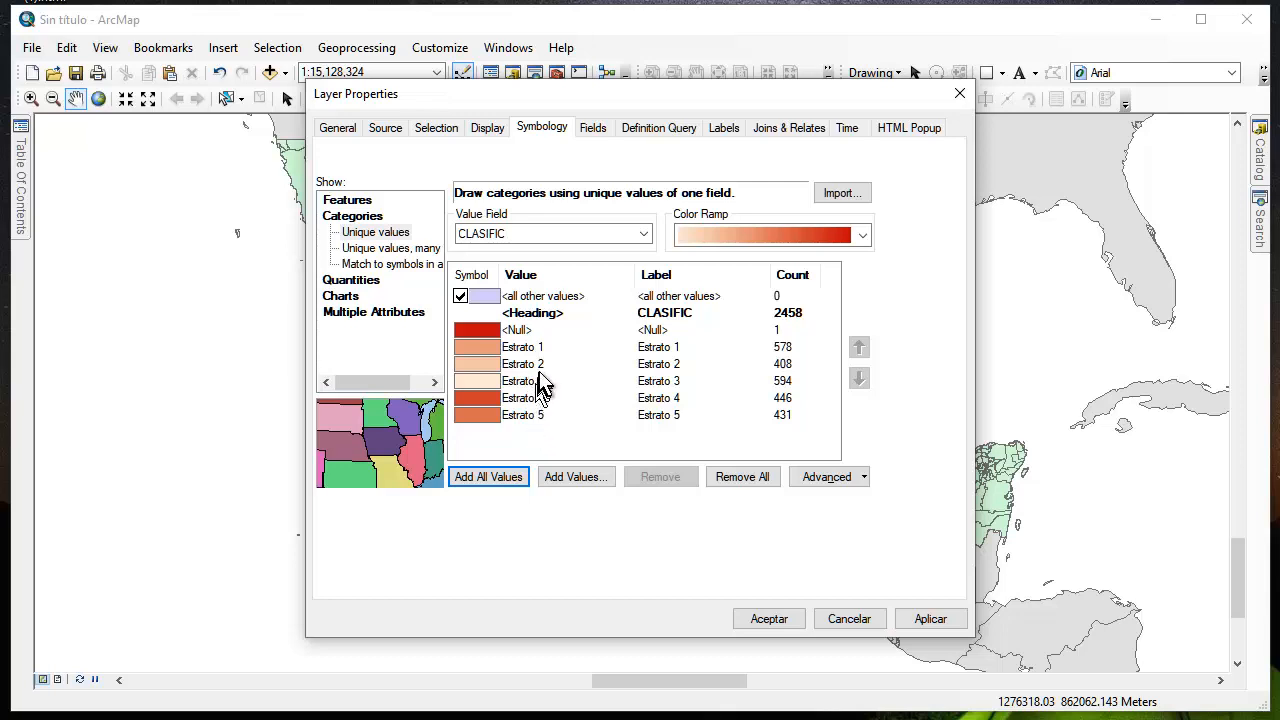
left_click(460, 297)
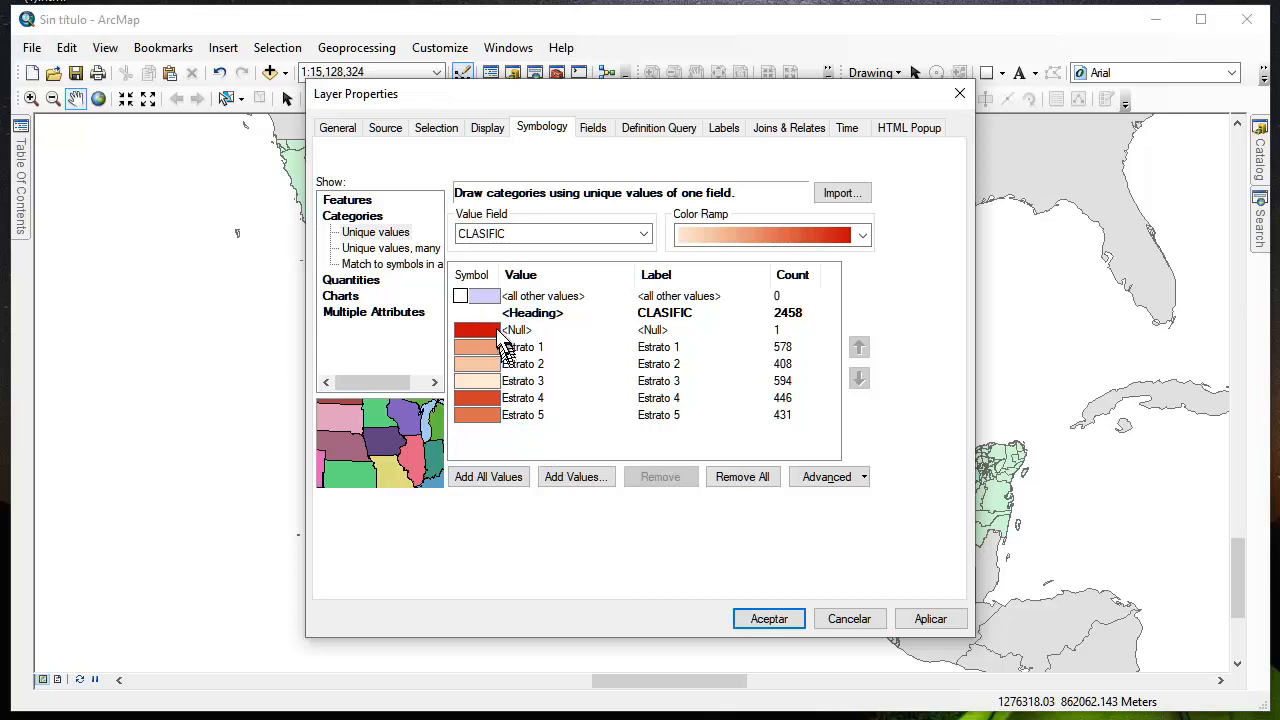
Set the fill color of the <Null> category's symbol to light gray
left_click(481, 332)
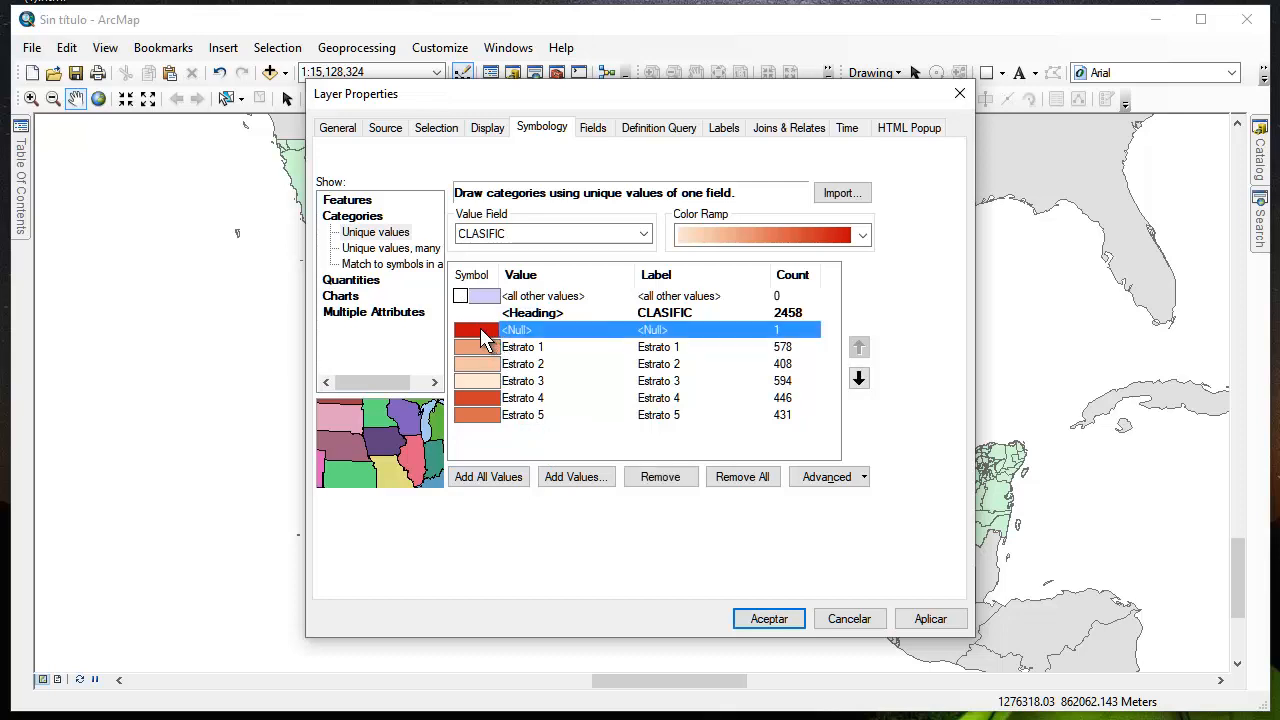
double_click(481, 332)
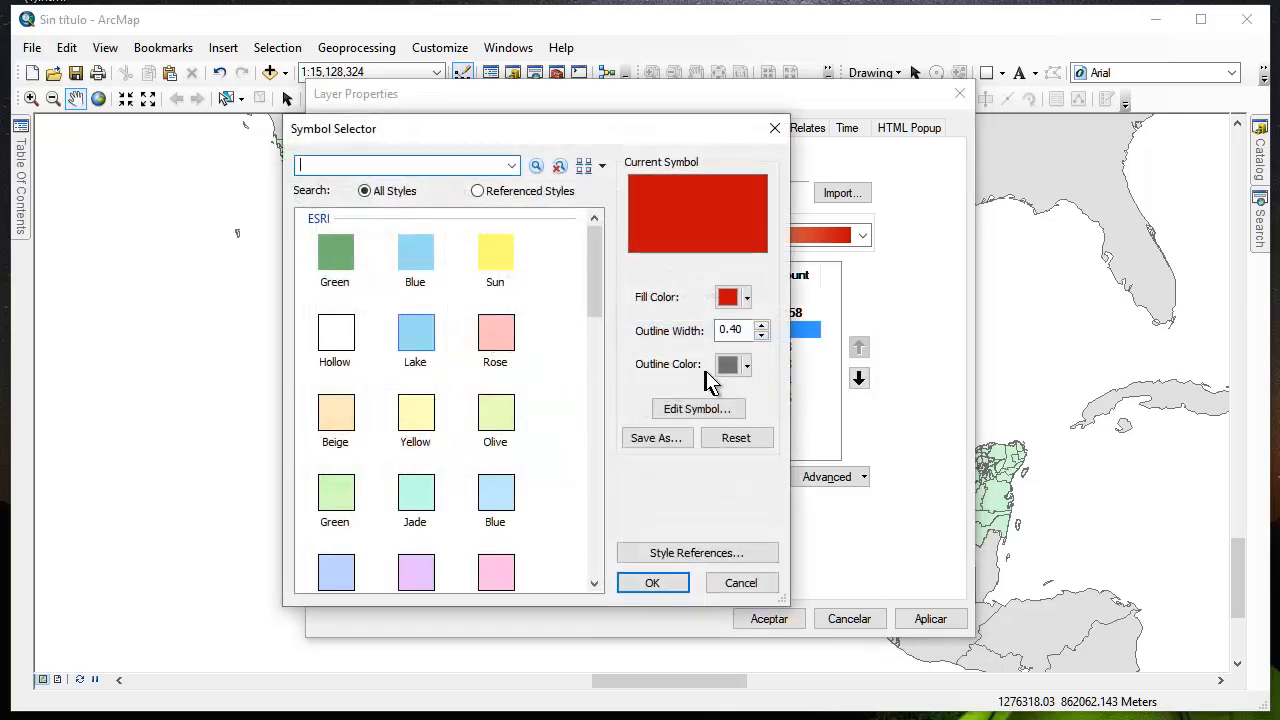
left_click(744, 300)
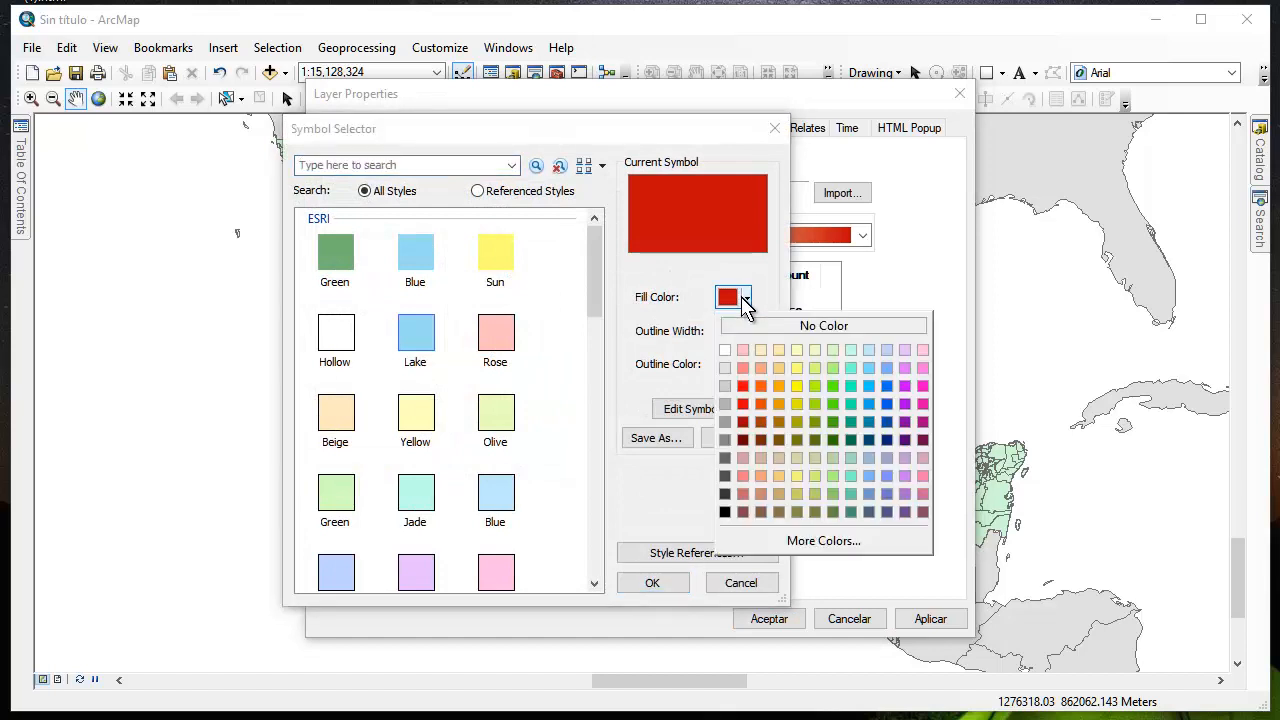
left_click(726, 367)
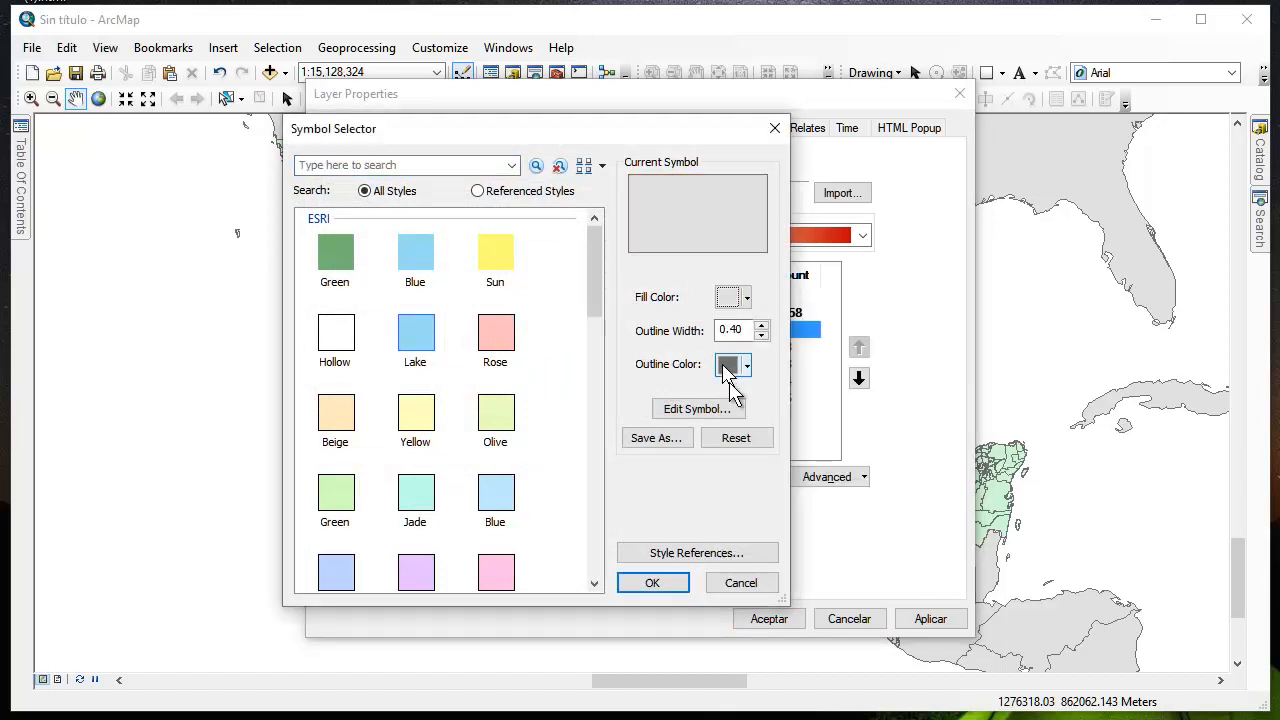
left_click(655, 584)
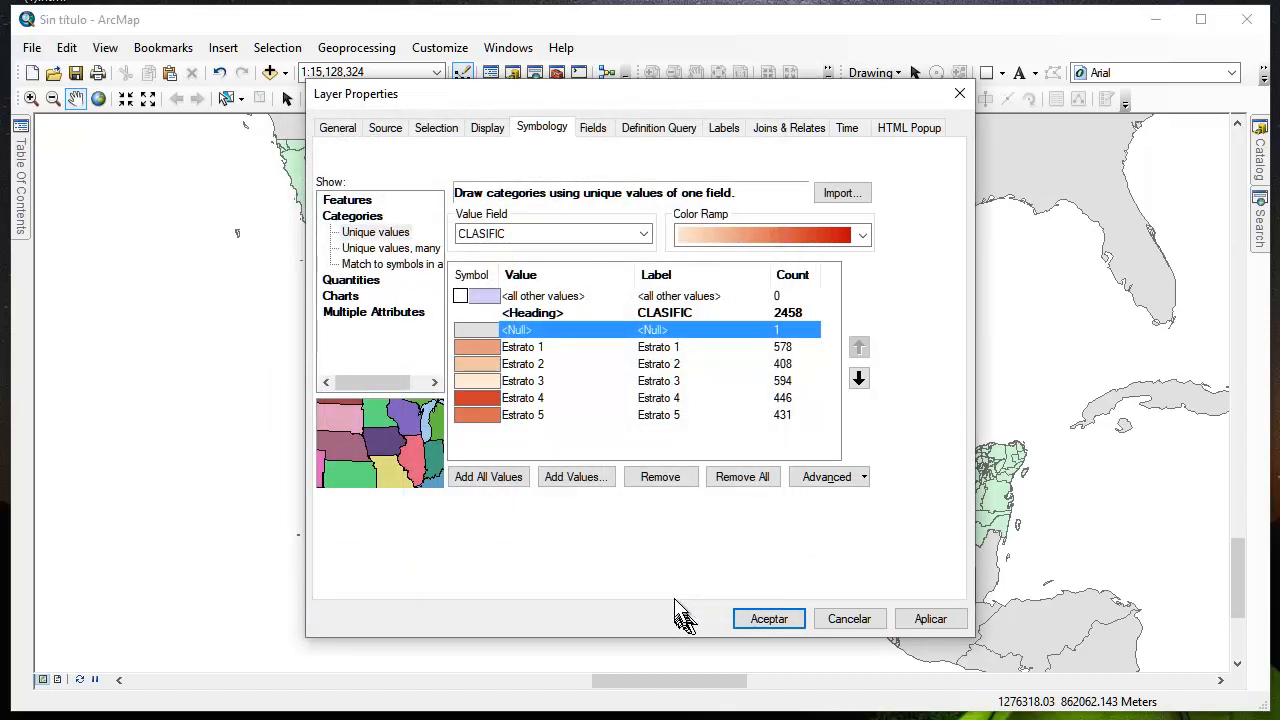
Apply the continuous pale-orange-to-red color ramp to categories Estrato 1 through Estrato 5 and accept the layer symbology
left_click(469, 347)
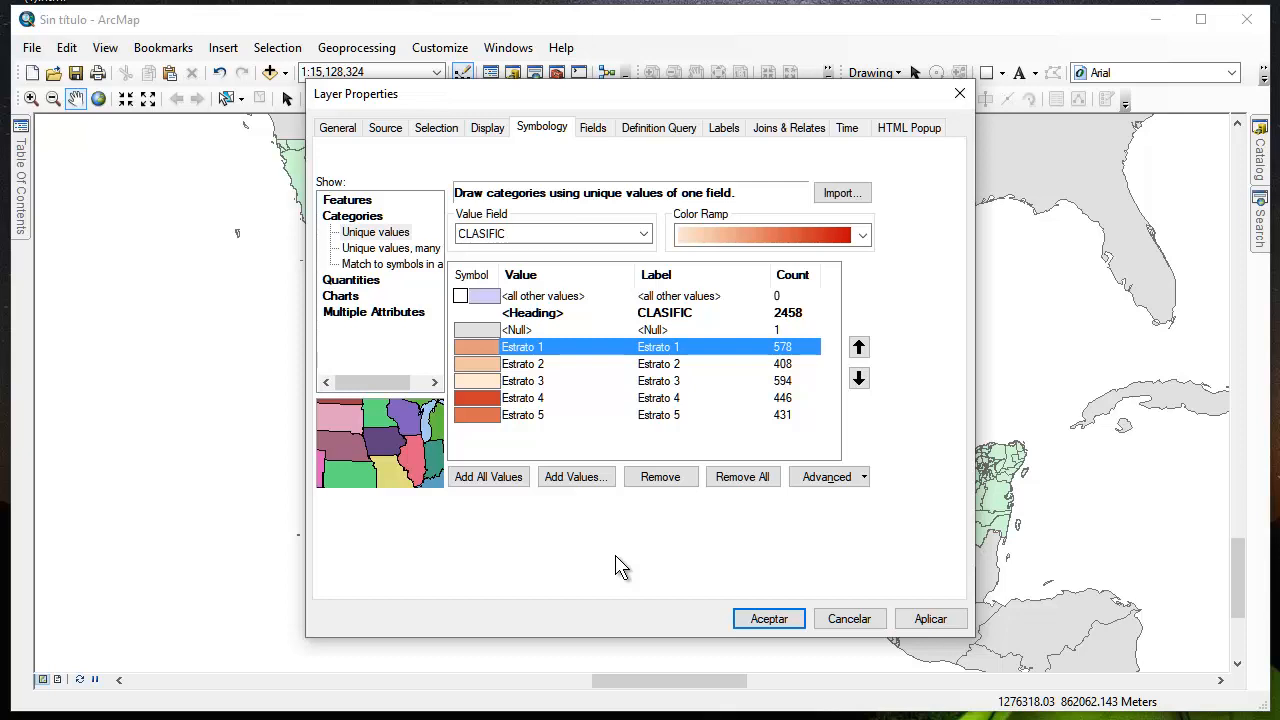
left_click(483, 418, "shift")
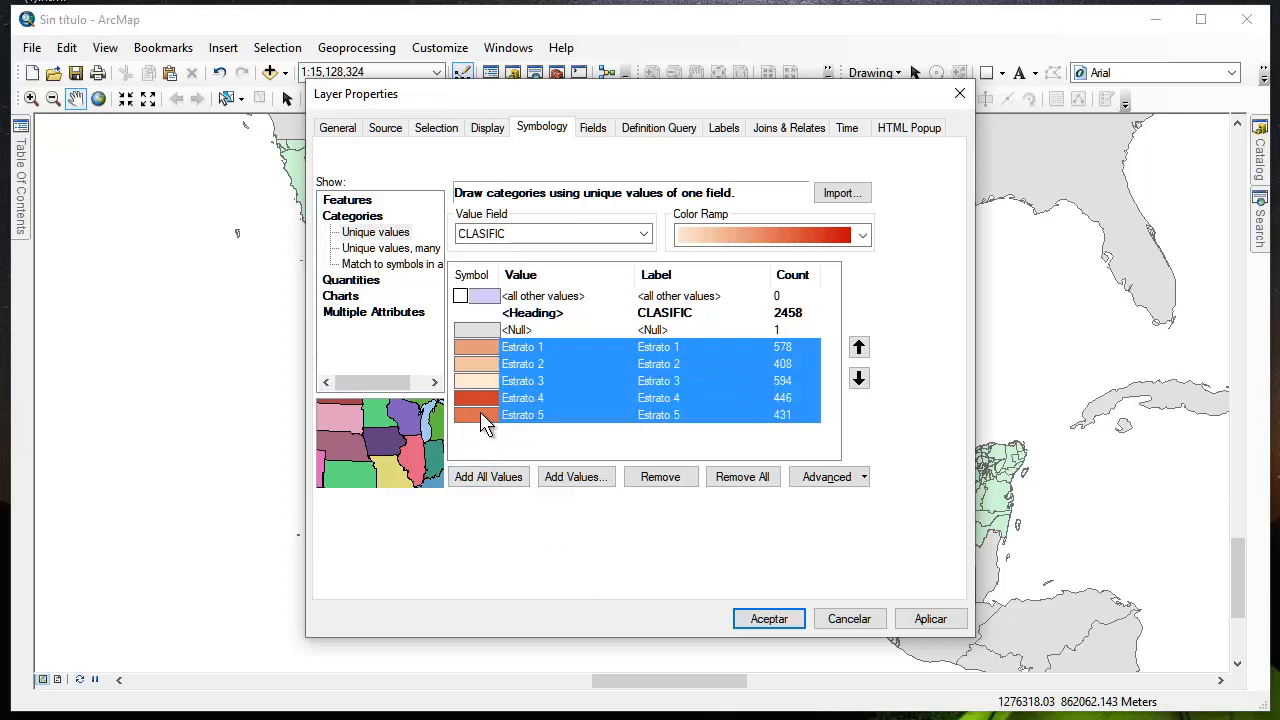
left_click(762, 232)
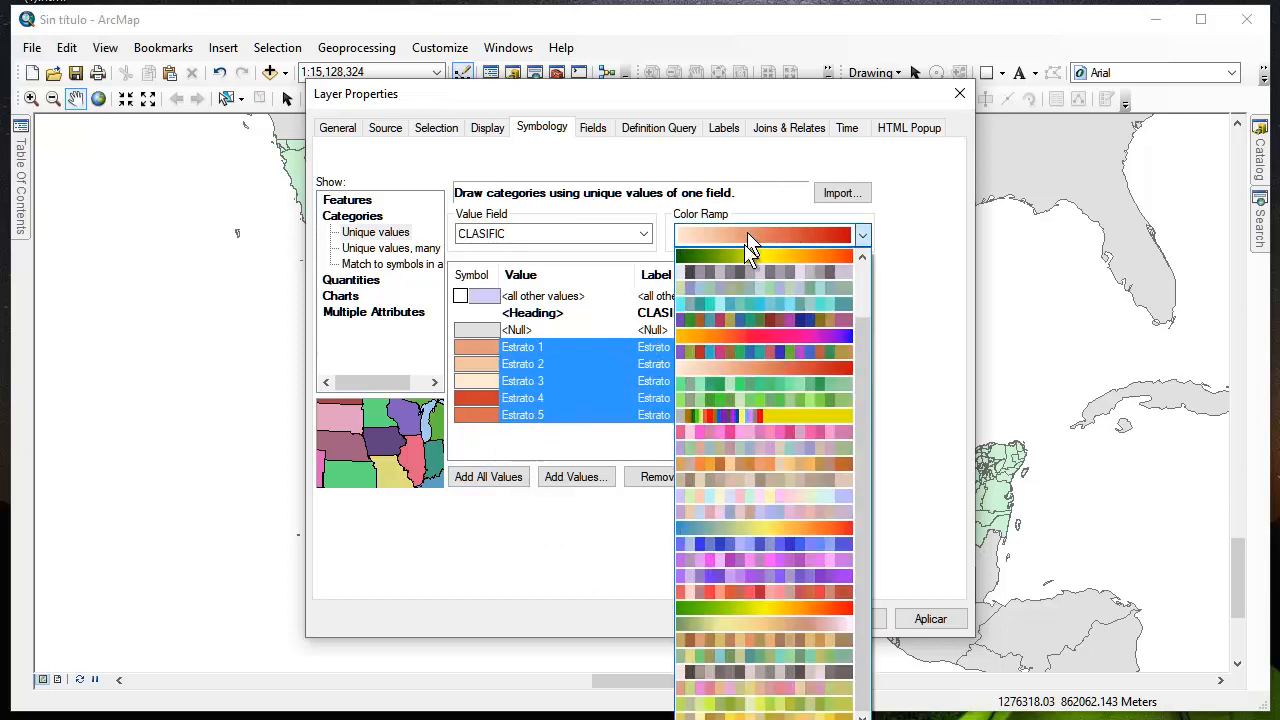
left_click(752, 367)
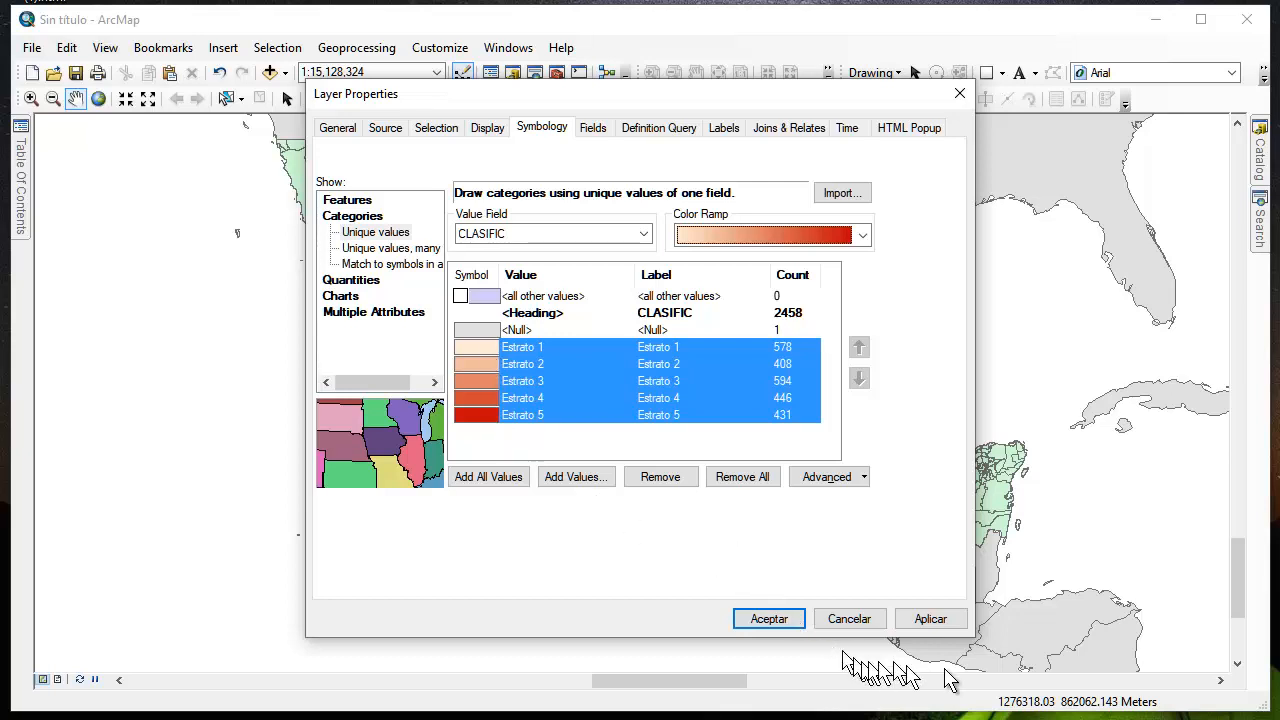
left_click(938, 627)
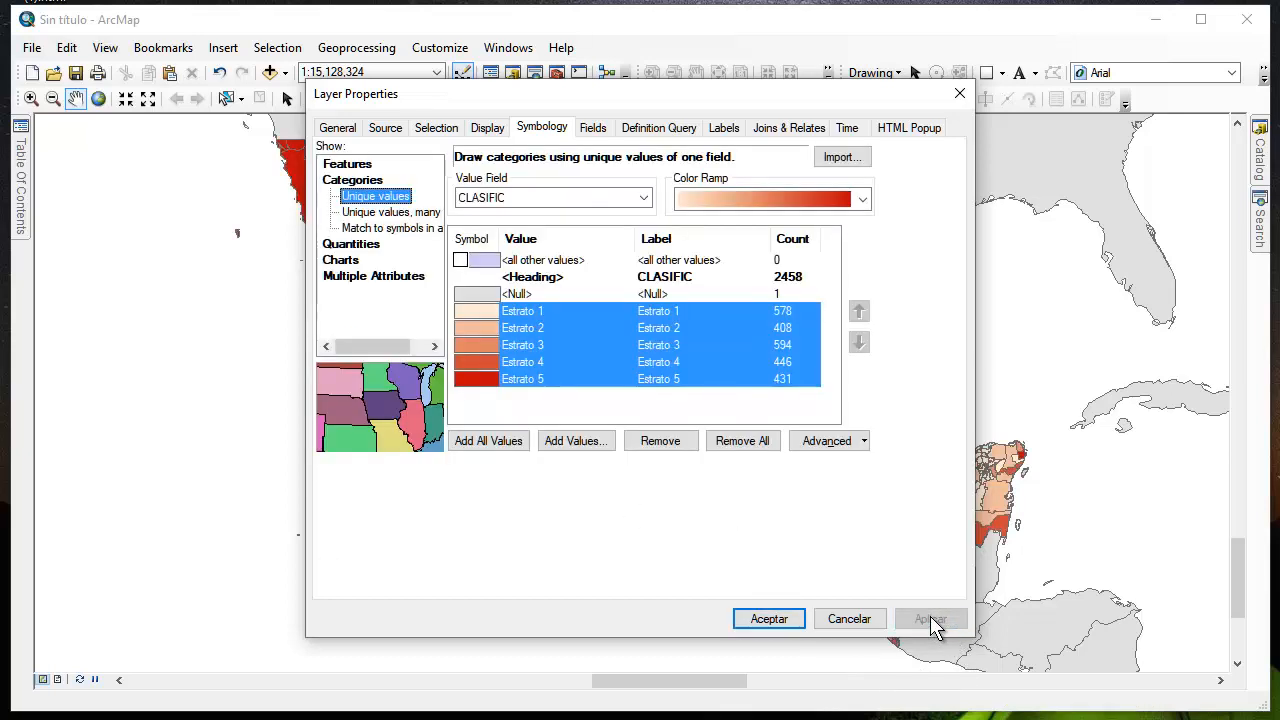
left_click(771, 620)
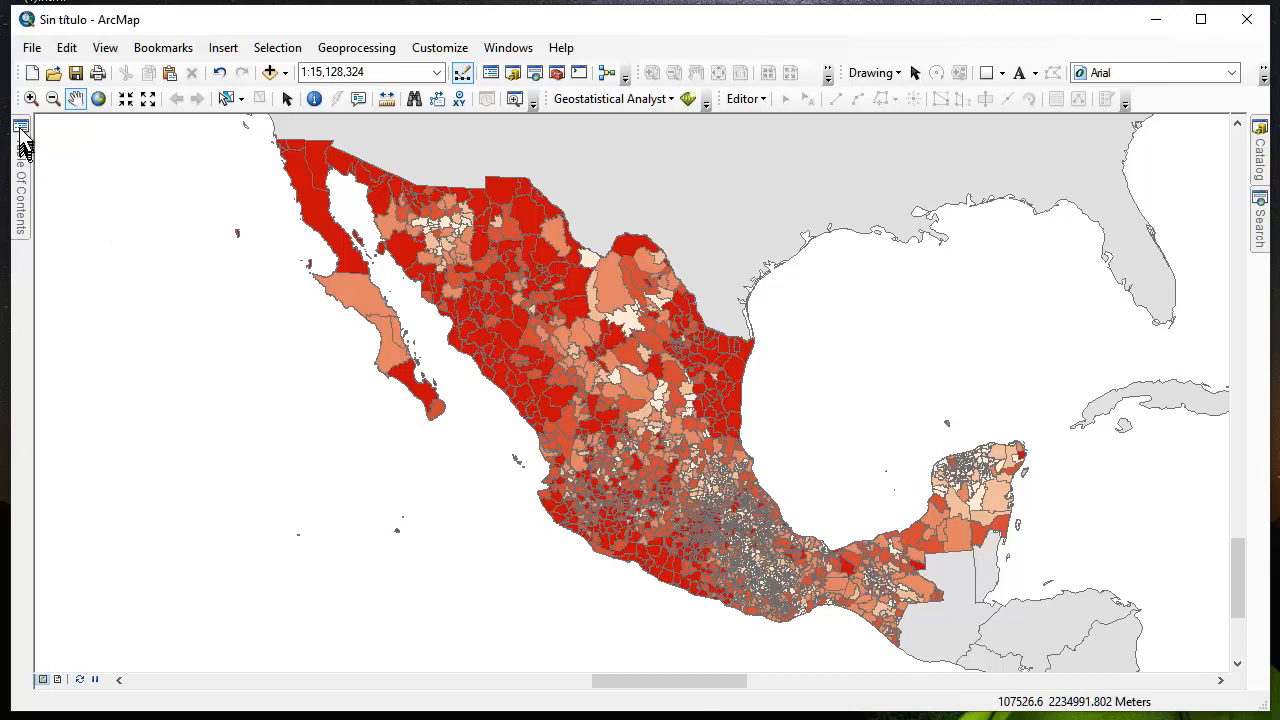
Set the outline color of all Municipios INEGI 2016 category symbols to No Color and apply the change
mouse_move(22, 140)
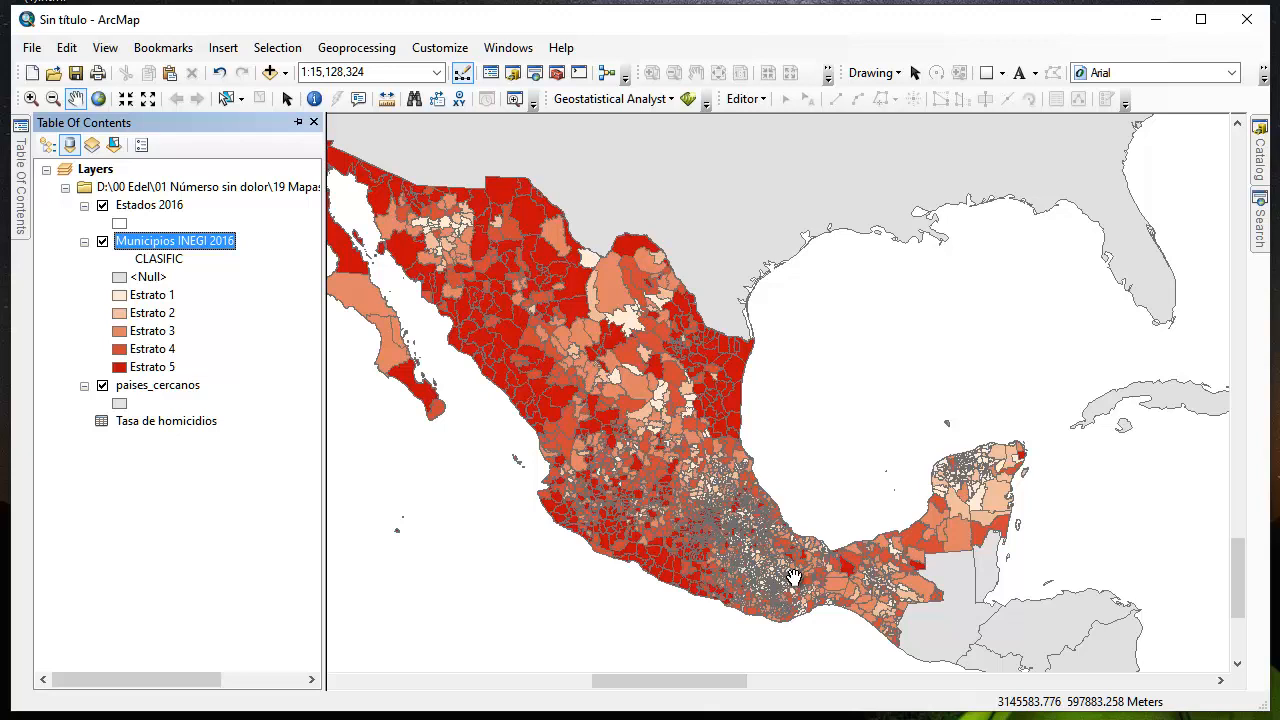
double_click(172, 242)
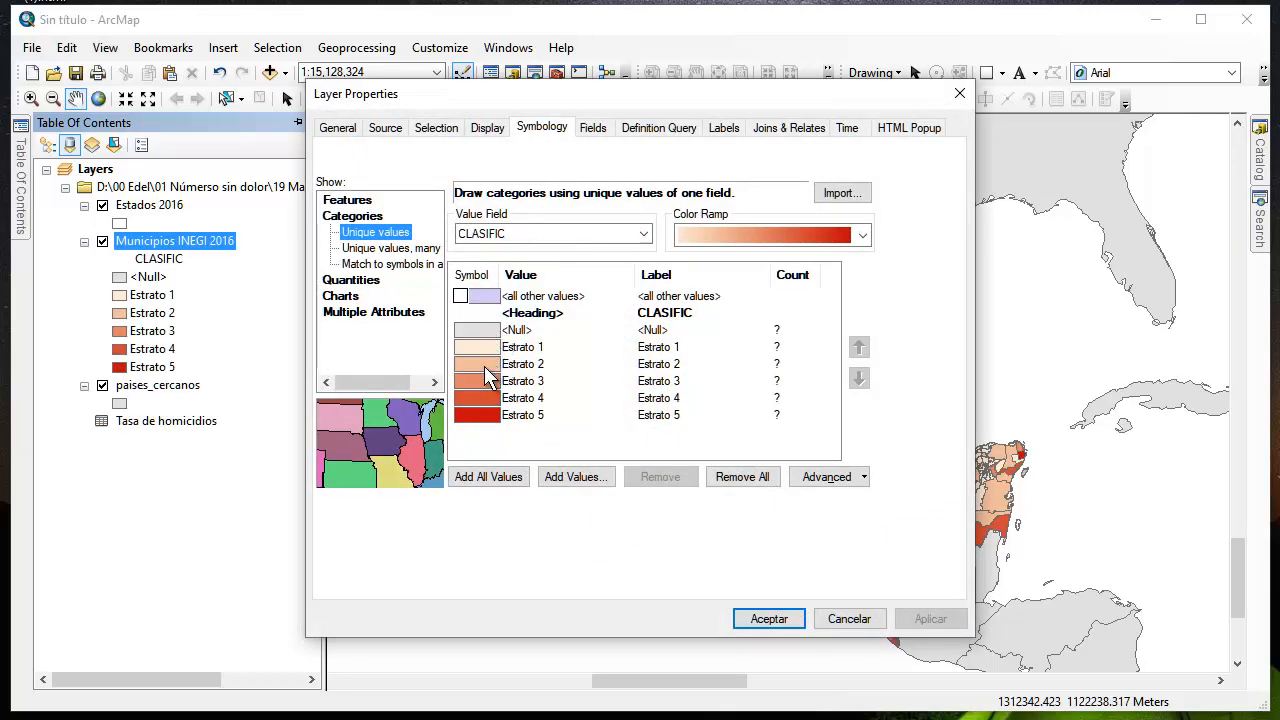
right_click(484, 367)
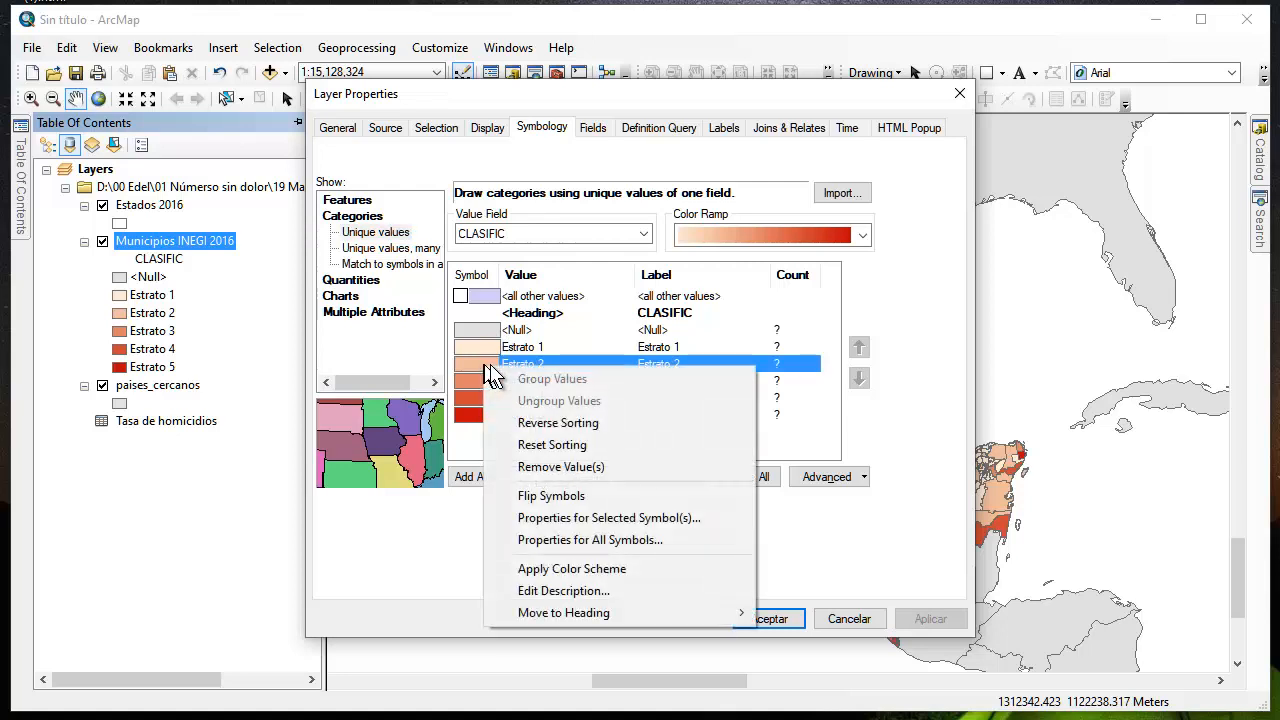
left_click(605, 545)
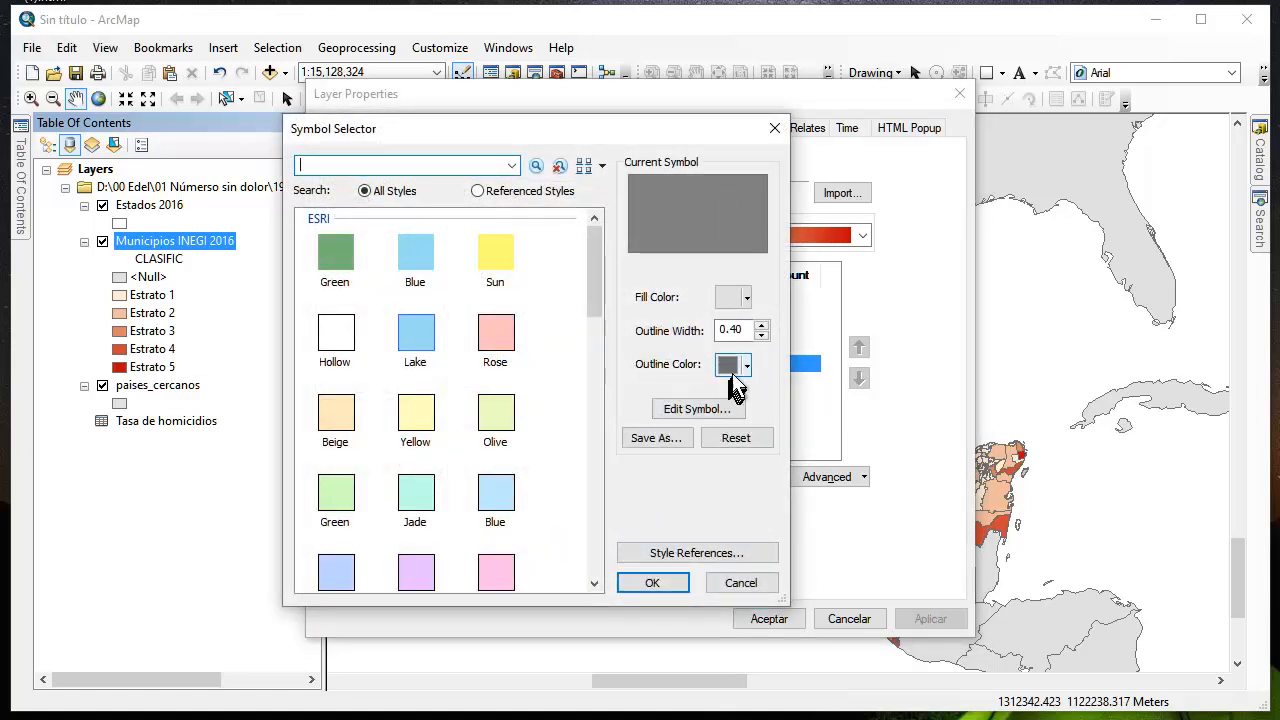
left_click(747, 365)
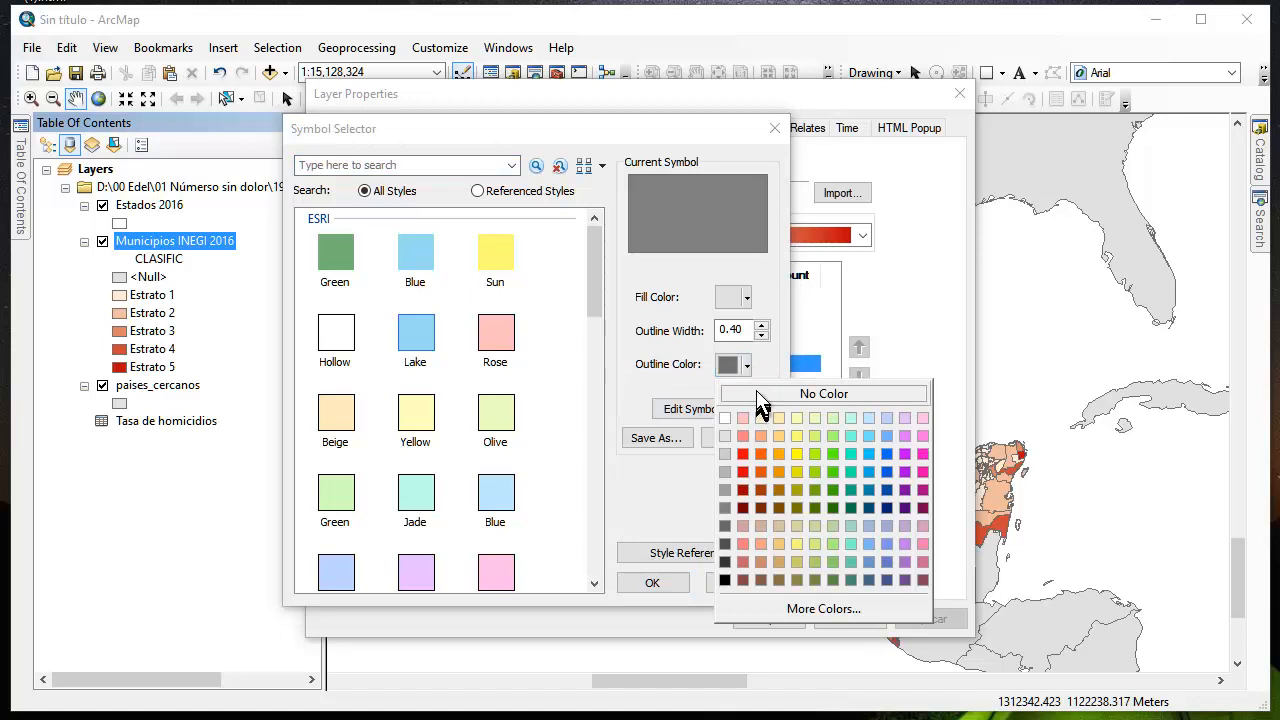
left_click(756, 392)
left_click(660, 586)
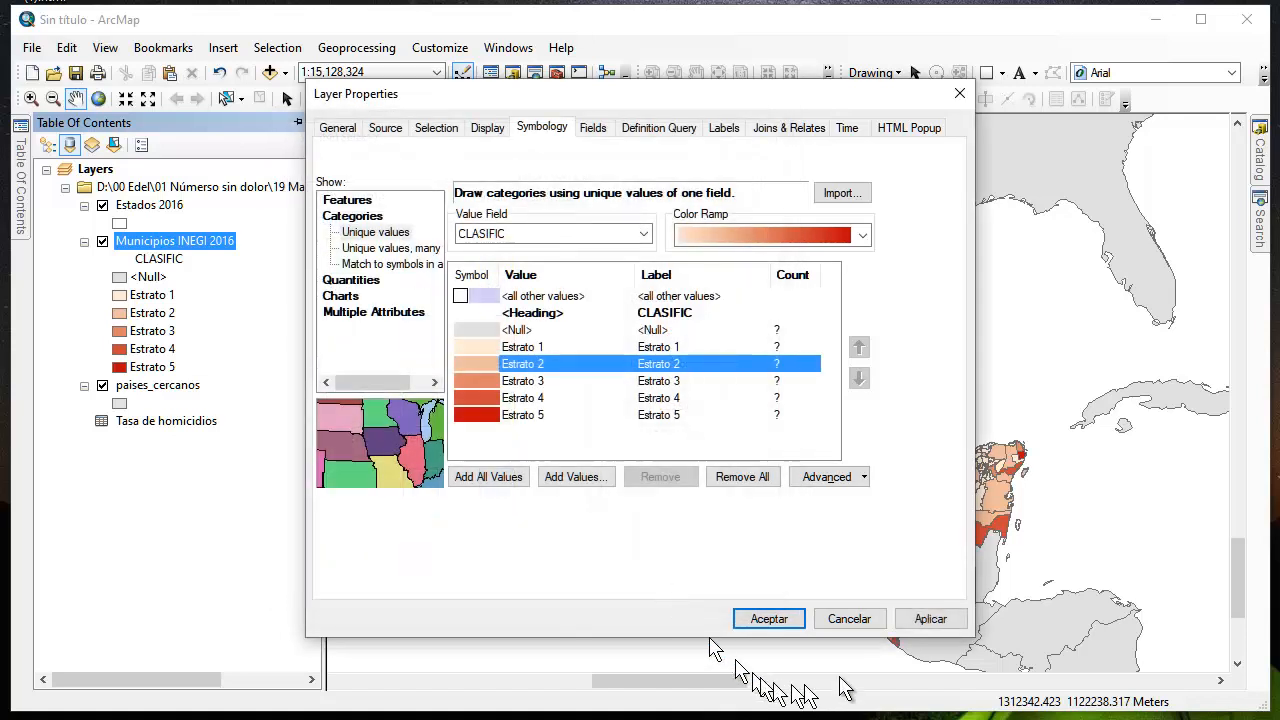
left_click(925, 618)
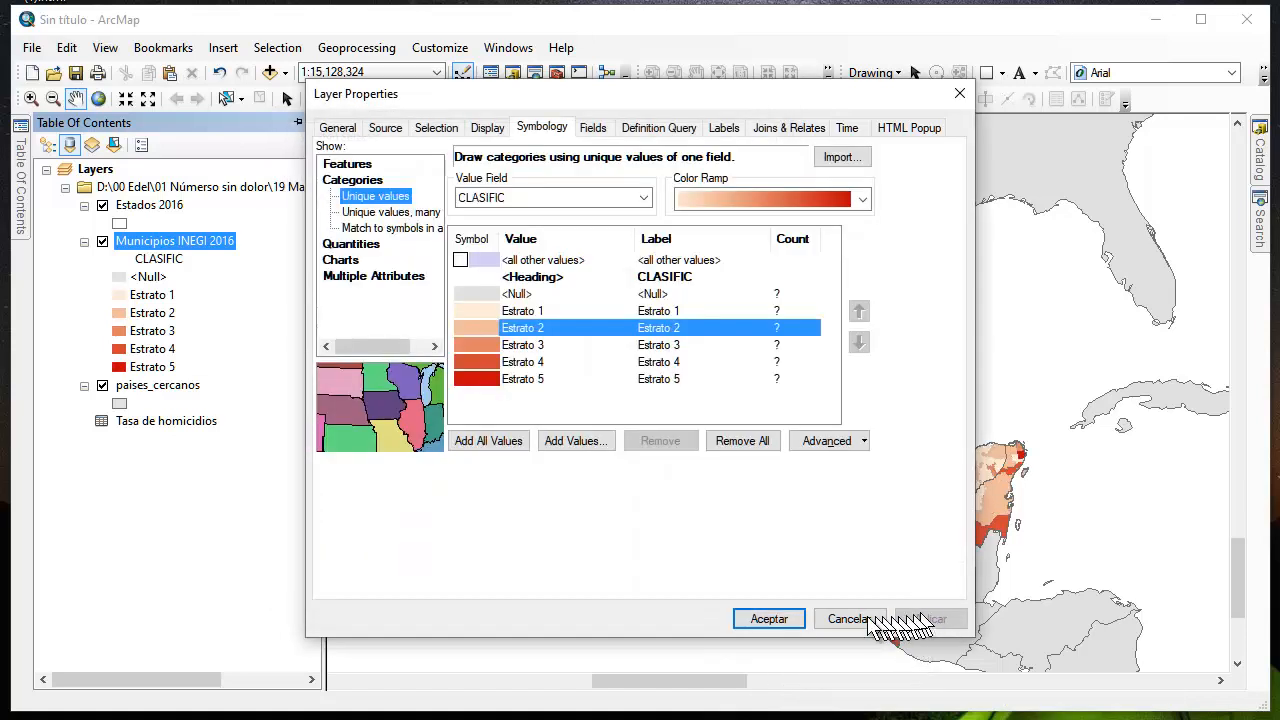
Accept the municipality symbology and label the features of Estados 2016 with the NOM_ENT field
left_click(770, 619)
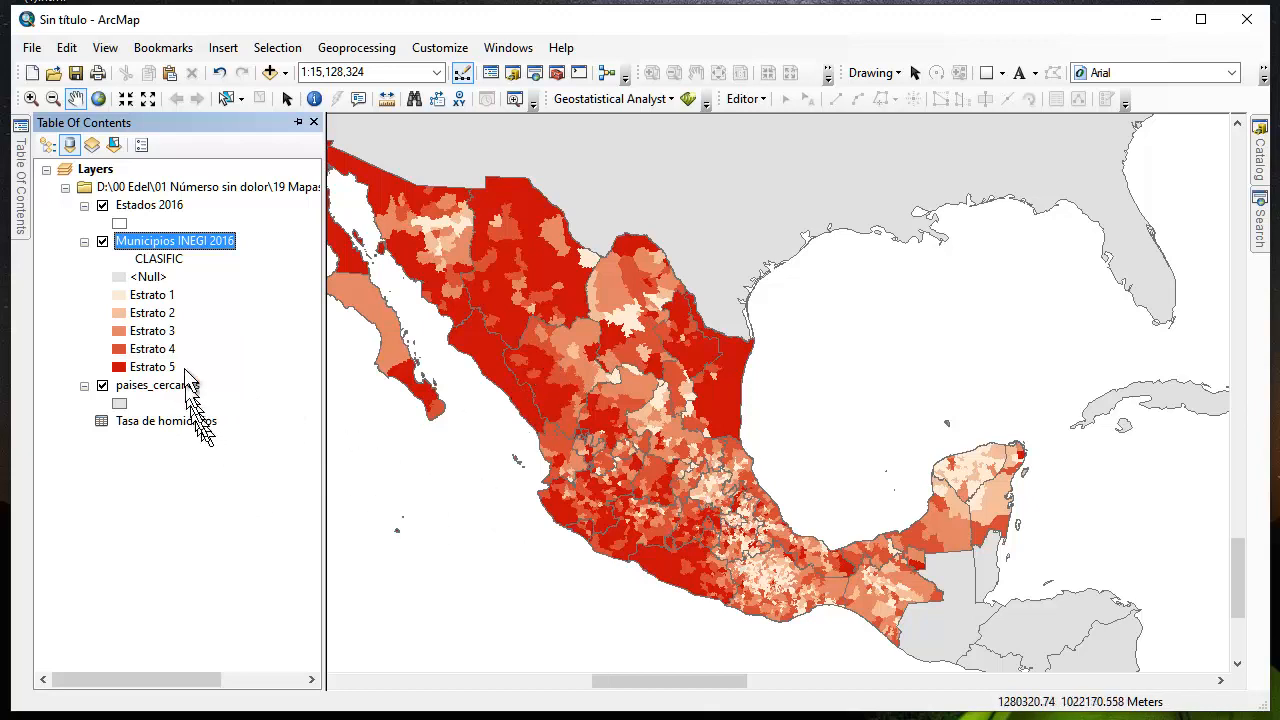
double_click(146, 206)
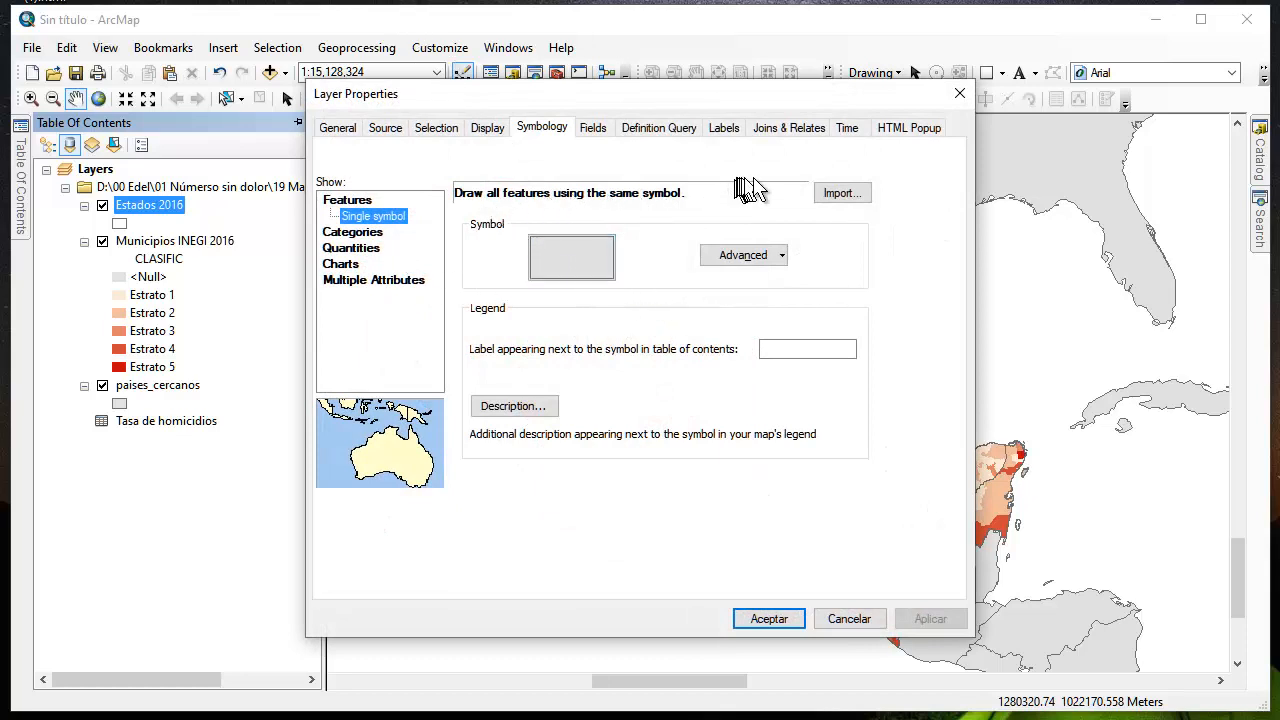
left_click(726, 133)
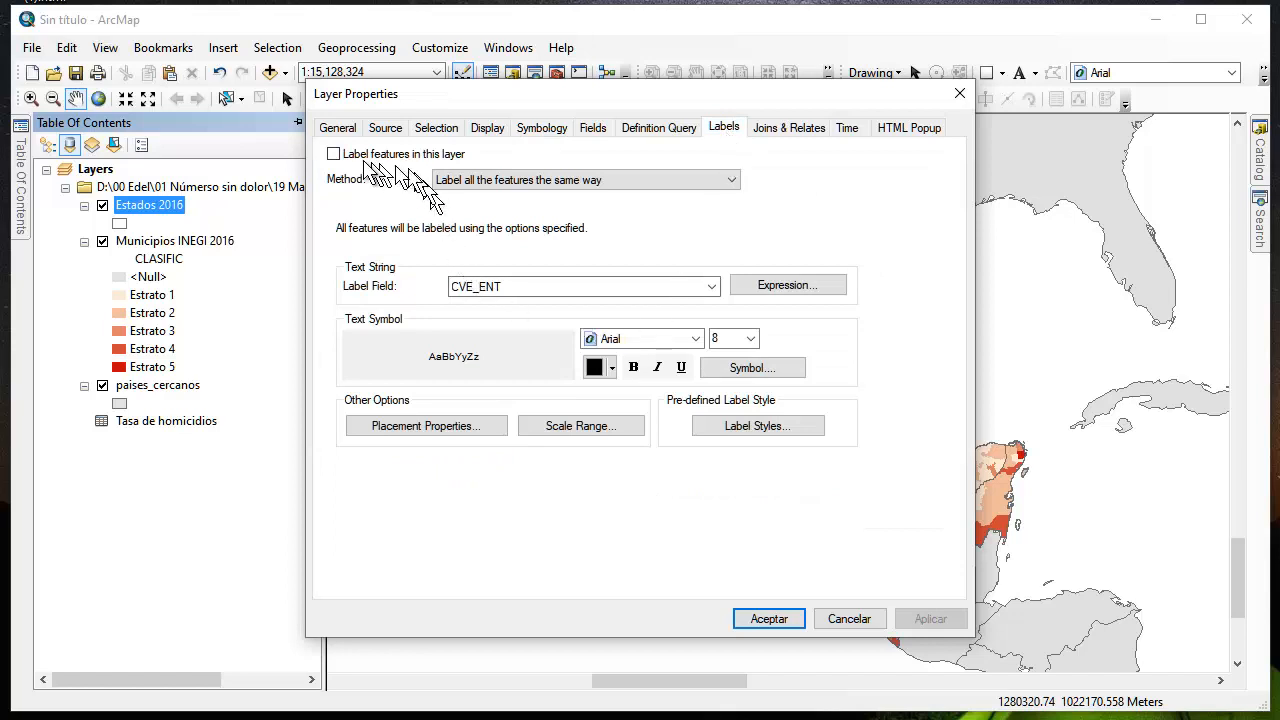
left_click(334, 154)
left_click(535, 290)
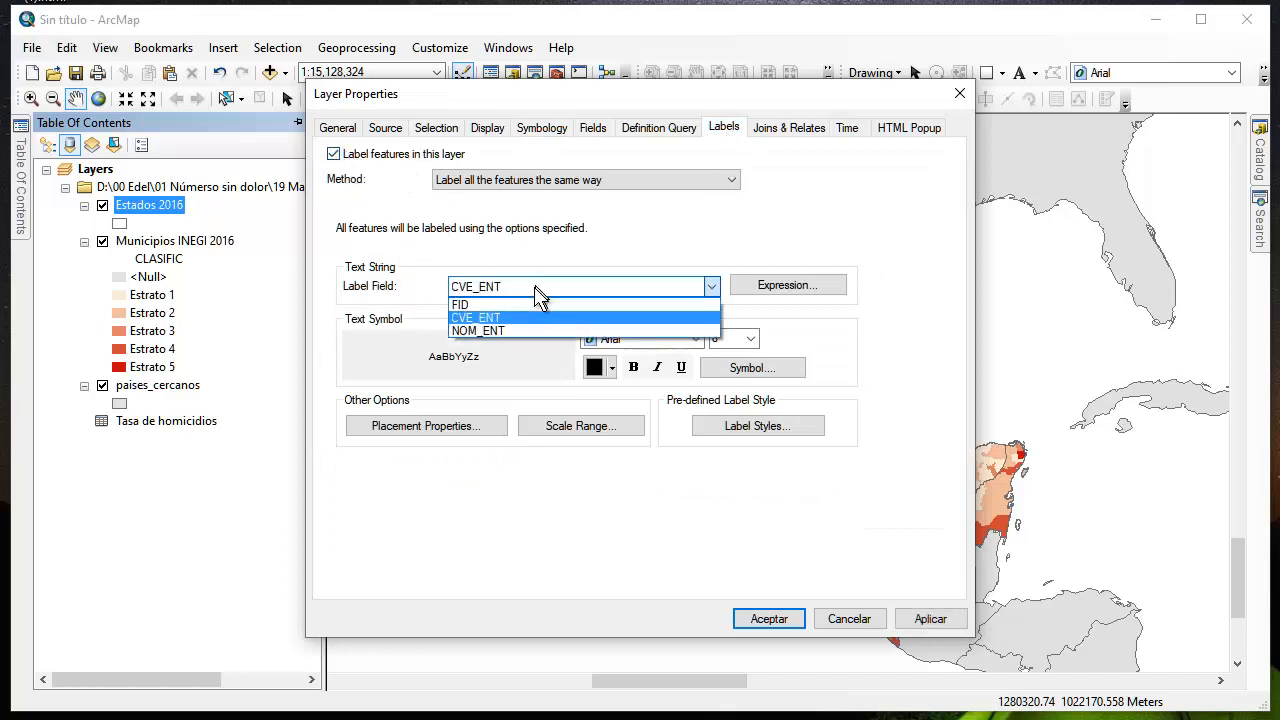
left_click(503, 331)
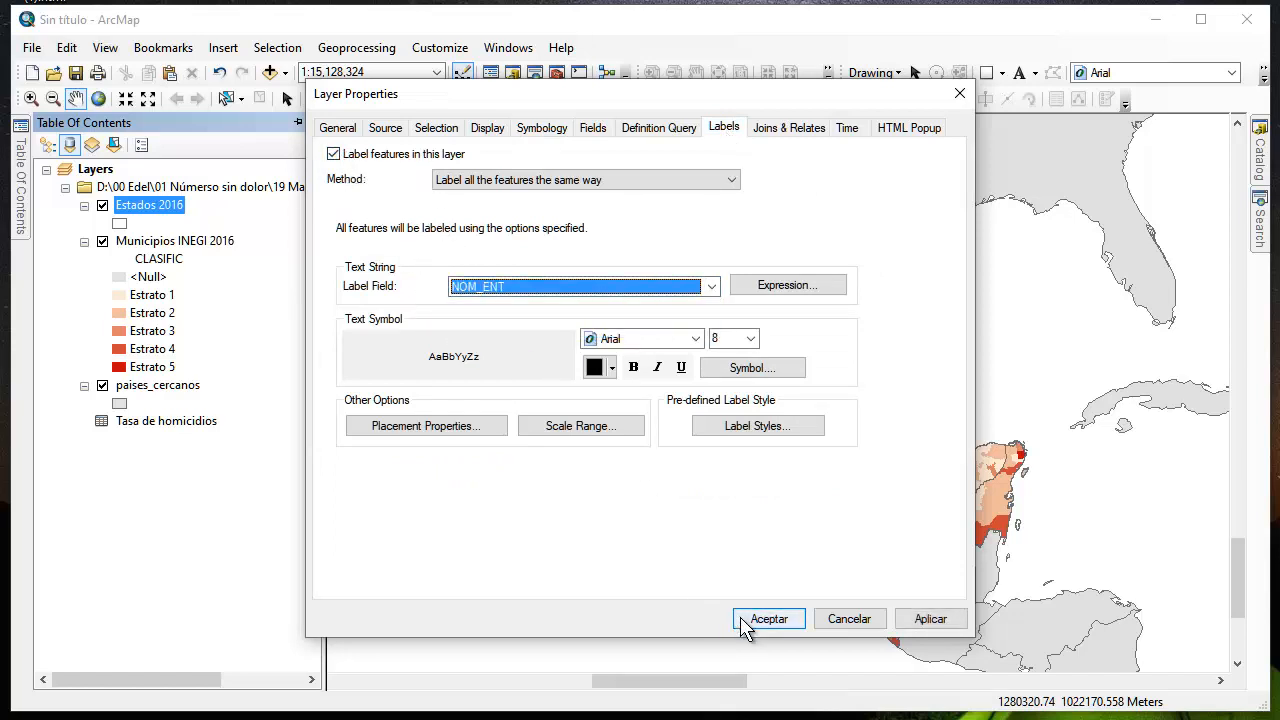
left_click(930, 622)
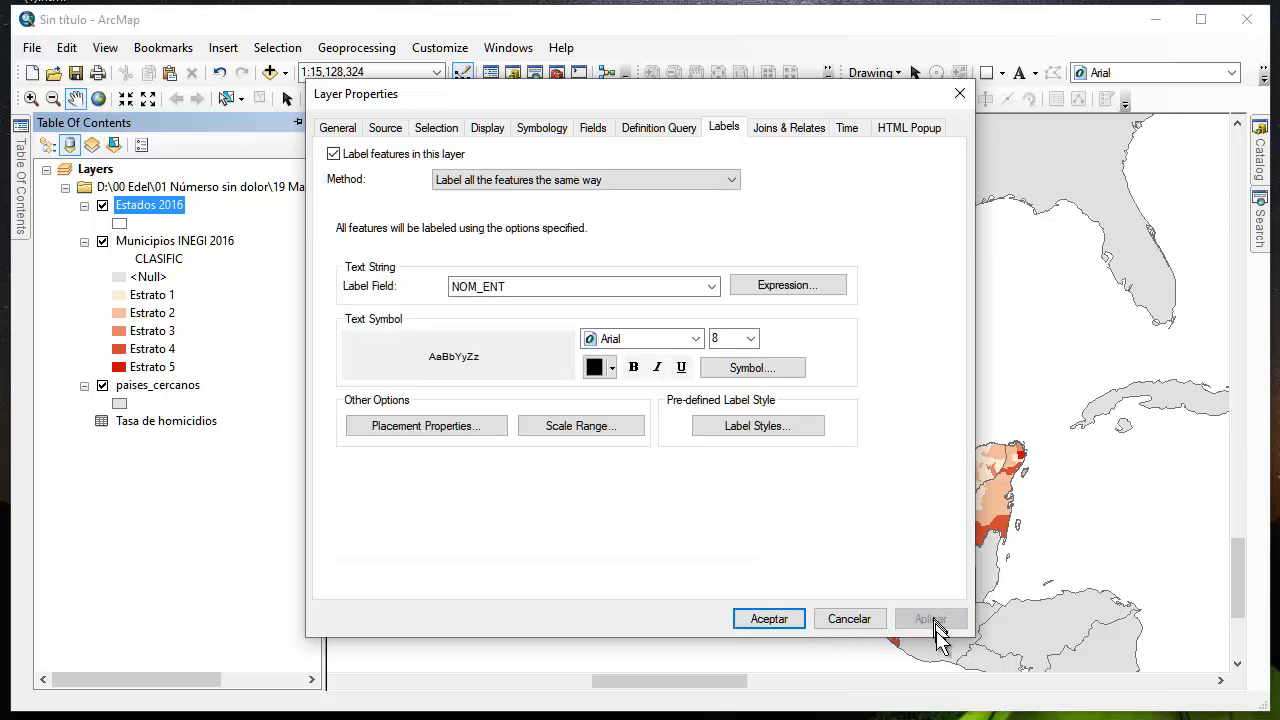
left_click(769, 619)
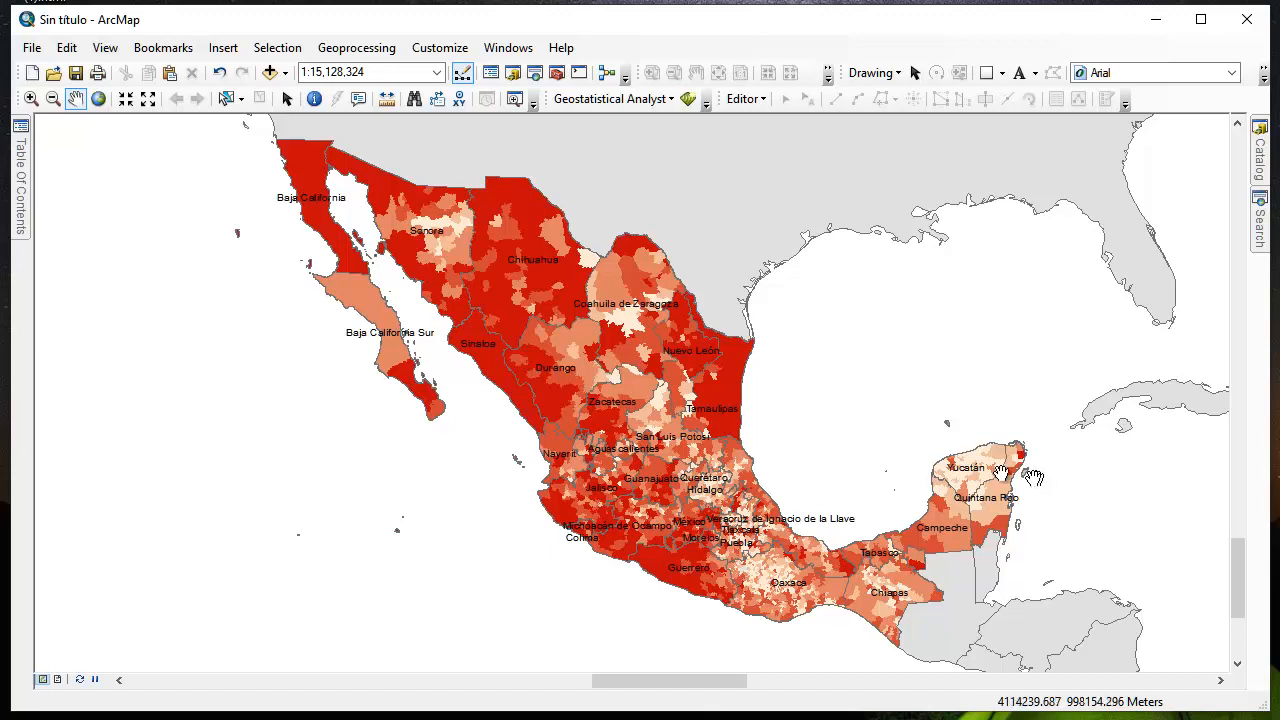
Symbolize Municipios INEGI 2016 with graduated colors using TASAHOM as the value field
left_click(20, 138)
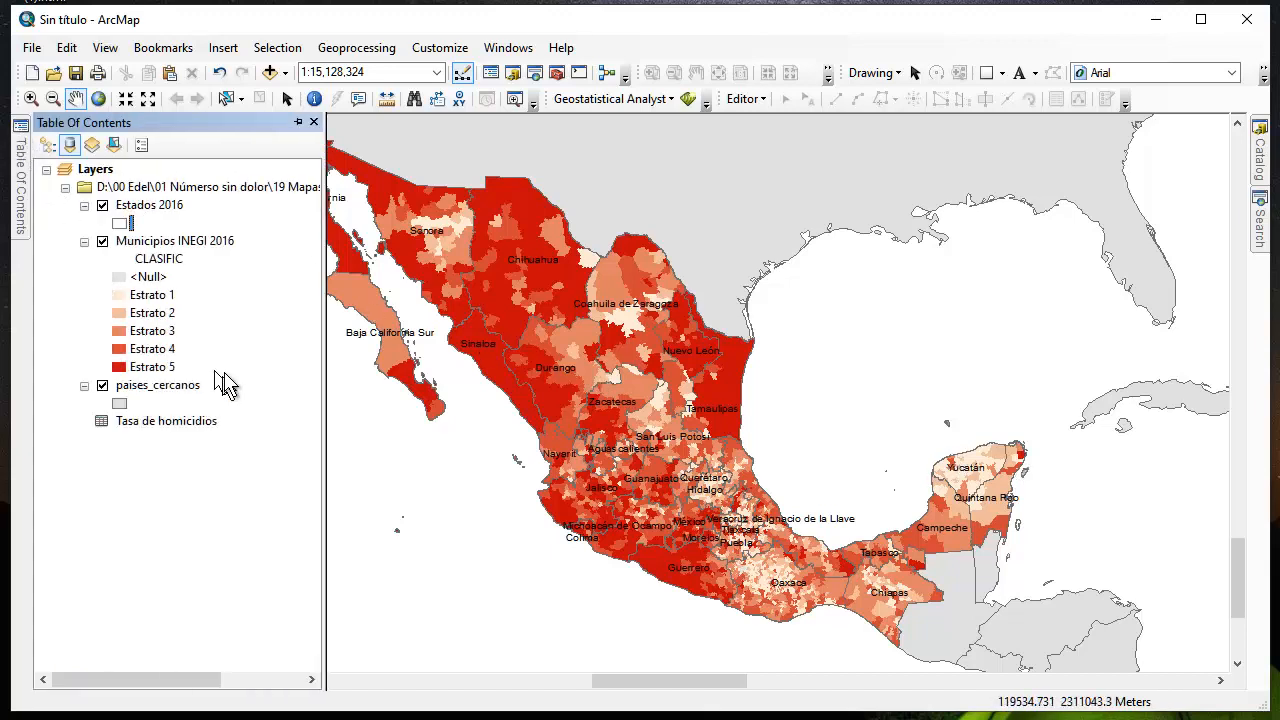
left_click(187, 243)
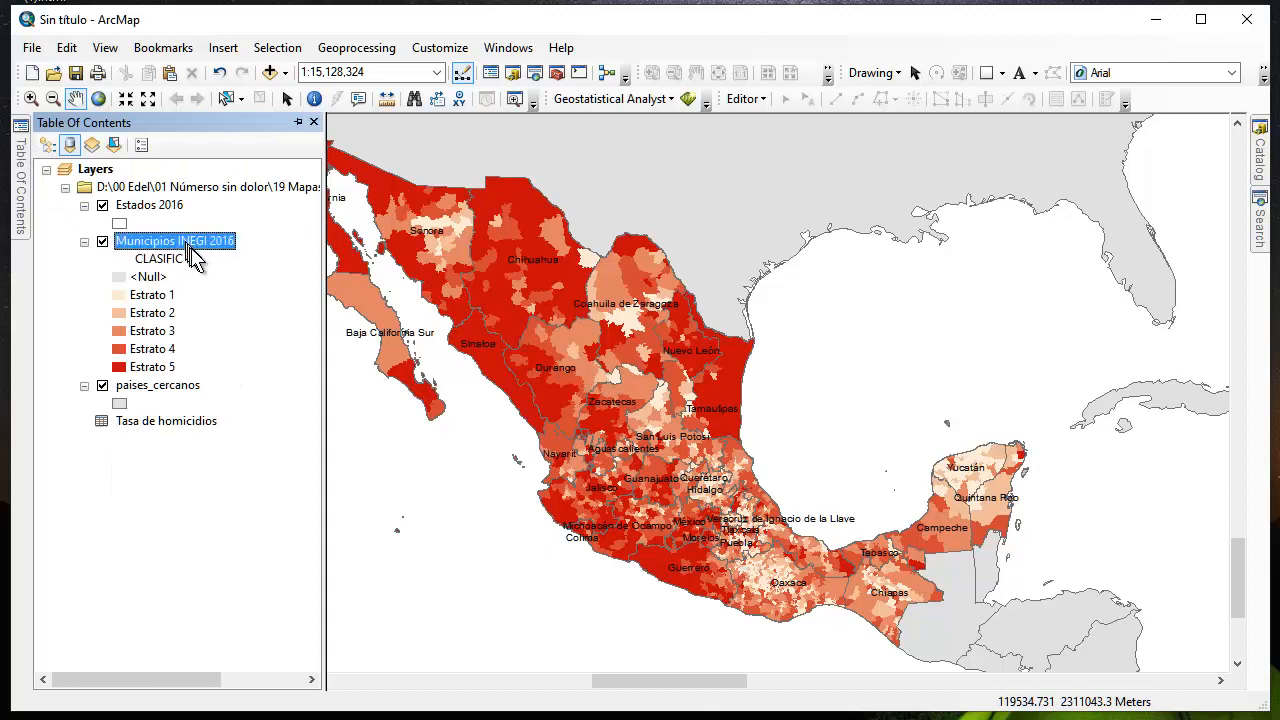
double_click(186, 244)
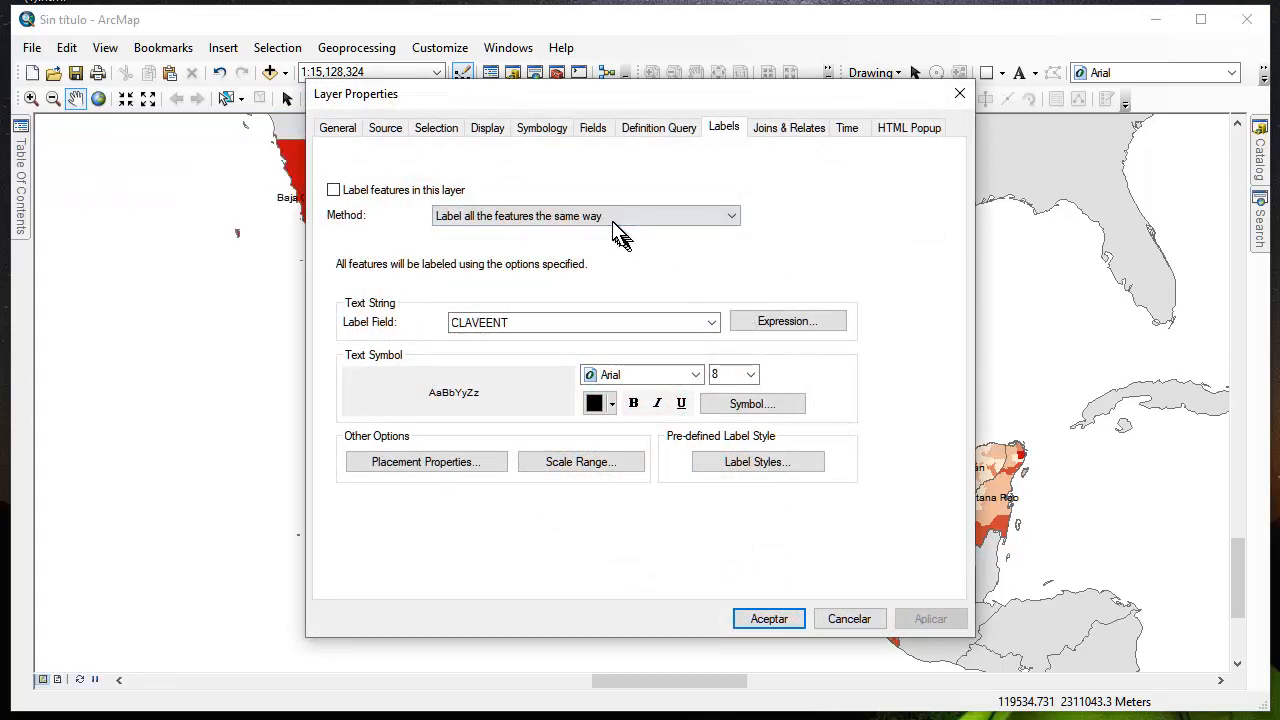
left_click(548, 130)
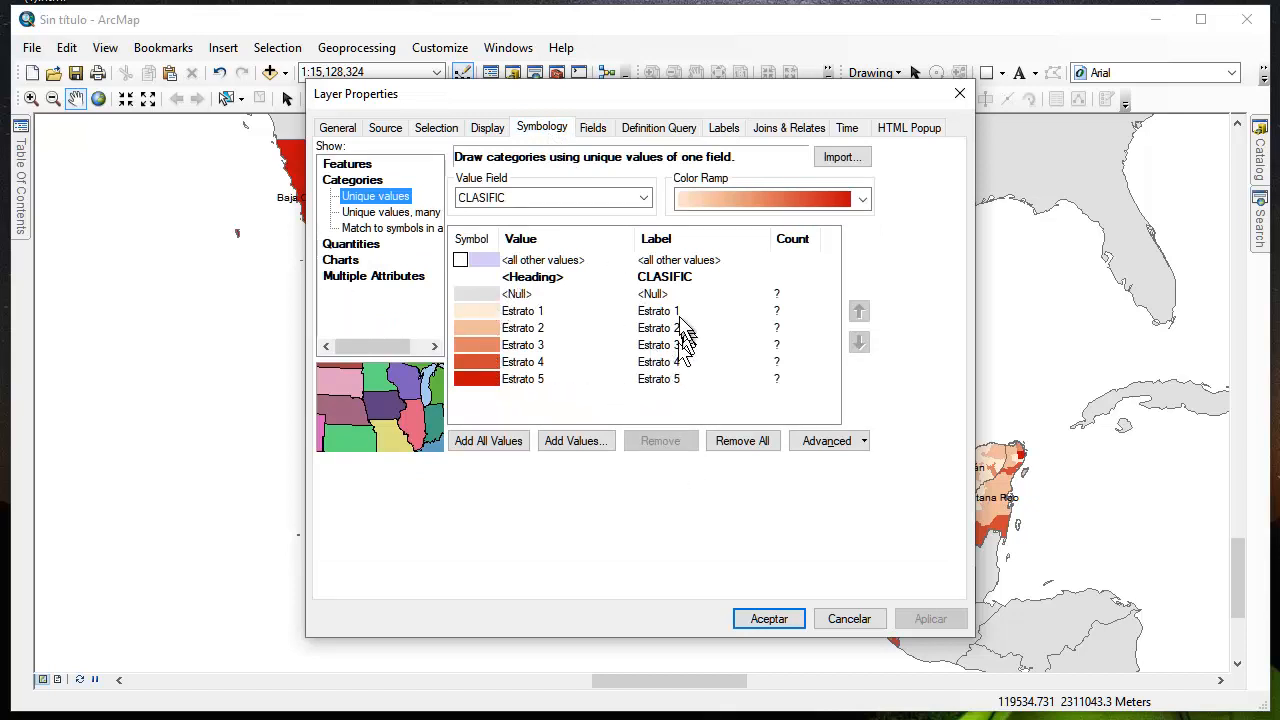
left_click(548, 198)
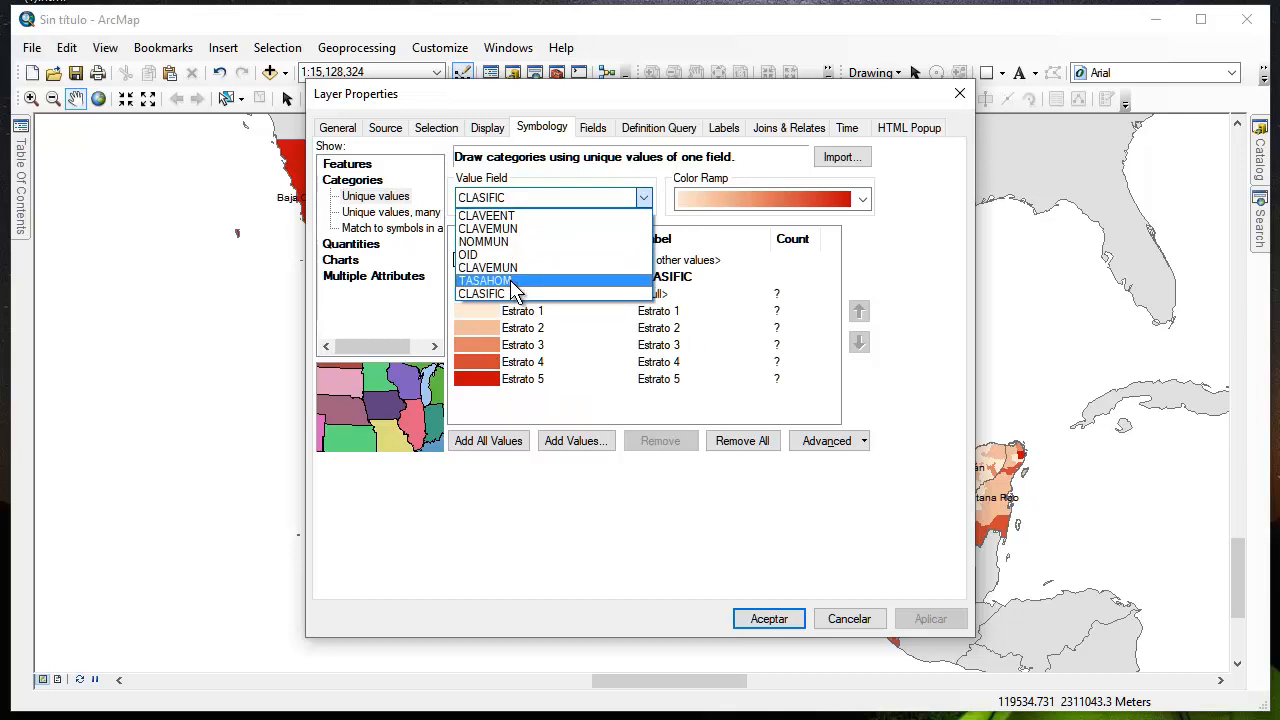
left_click(513, 283)
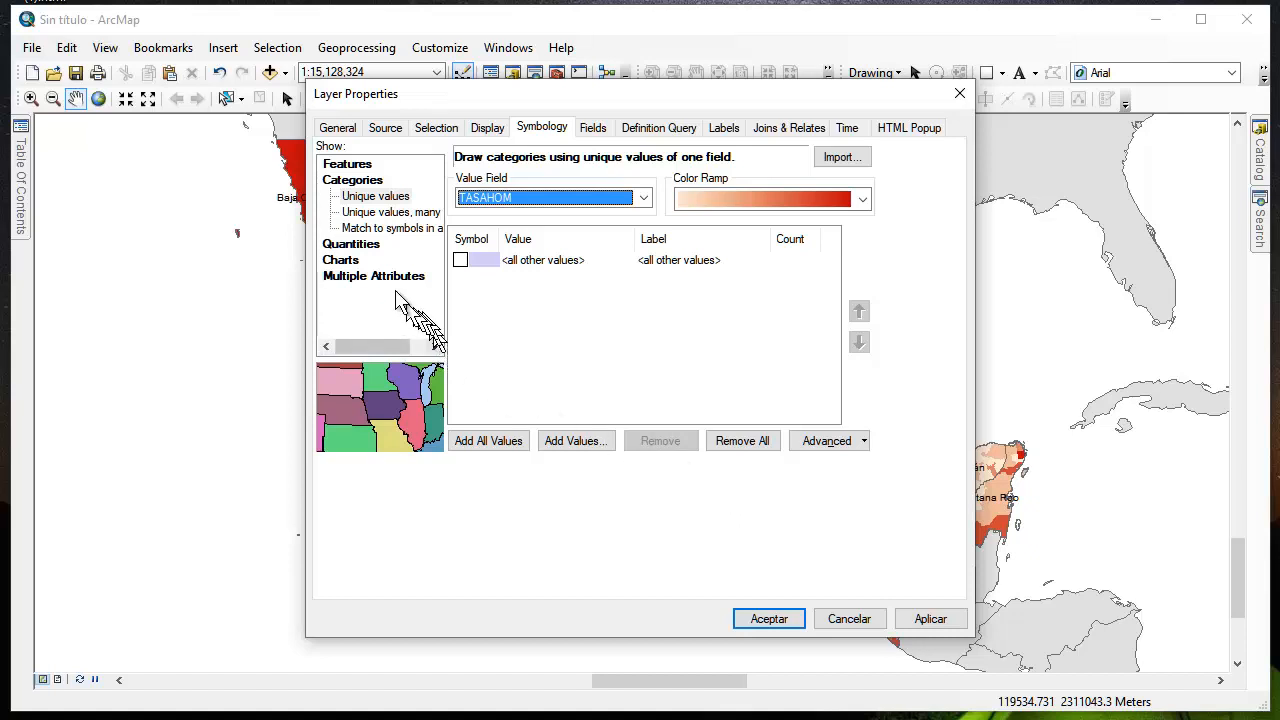
left_click(356, 246)
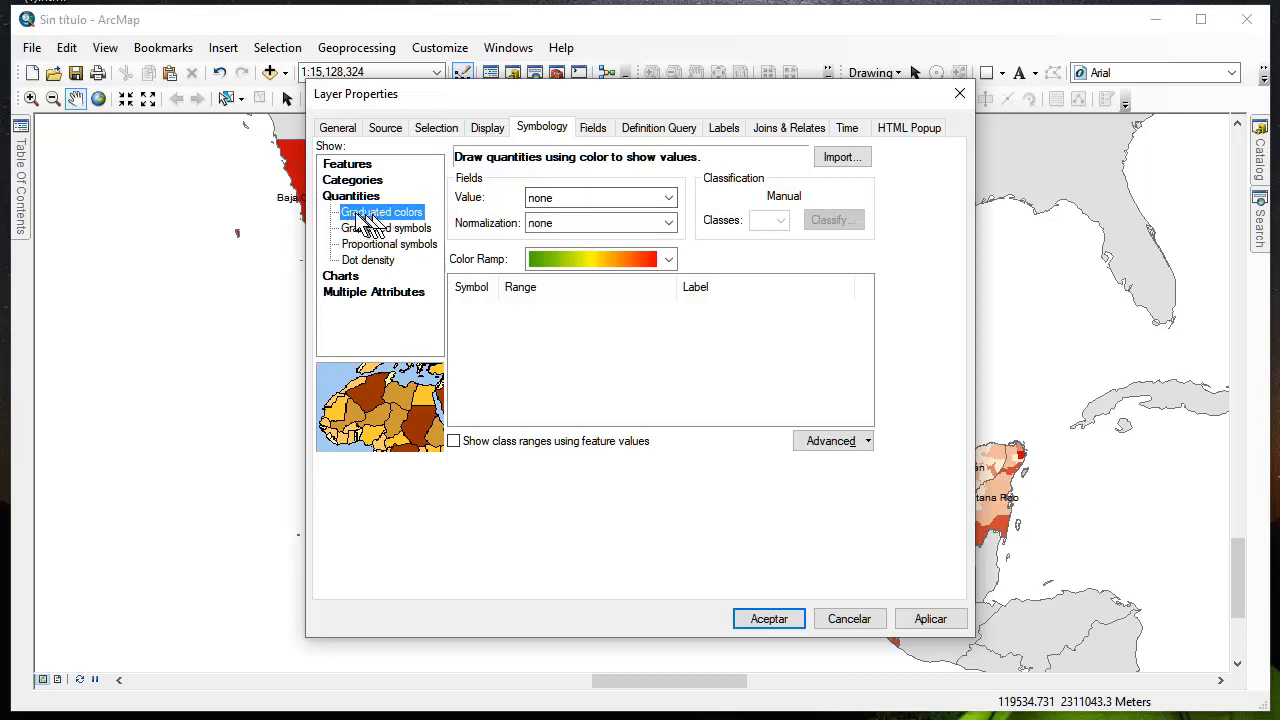
left_click(607, 198)
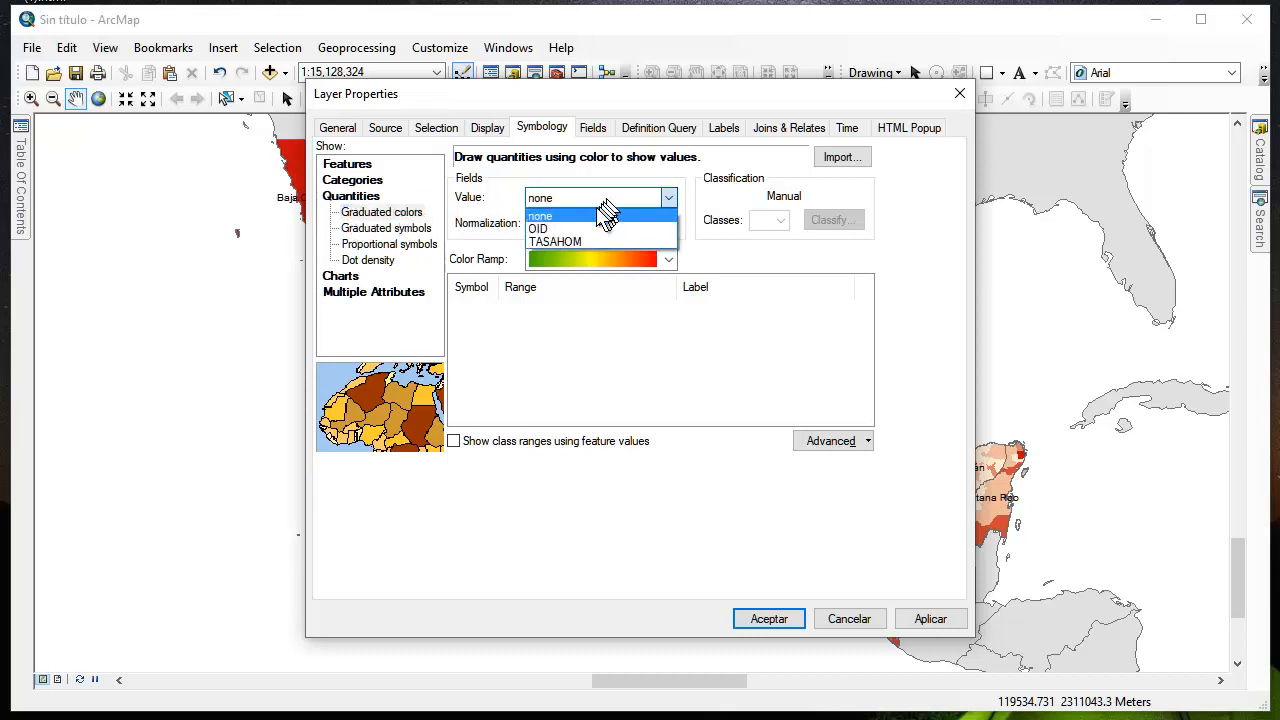
left_click(581, 240)
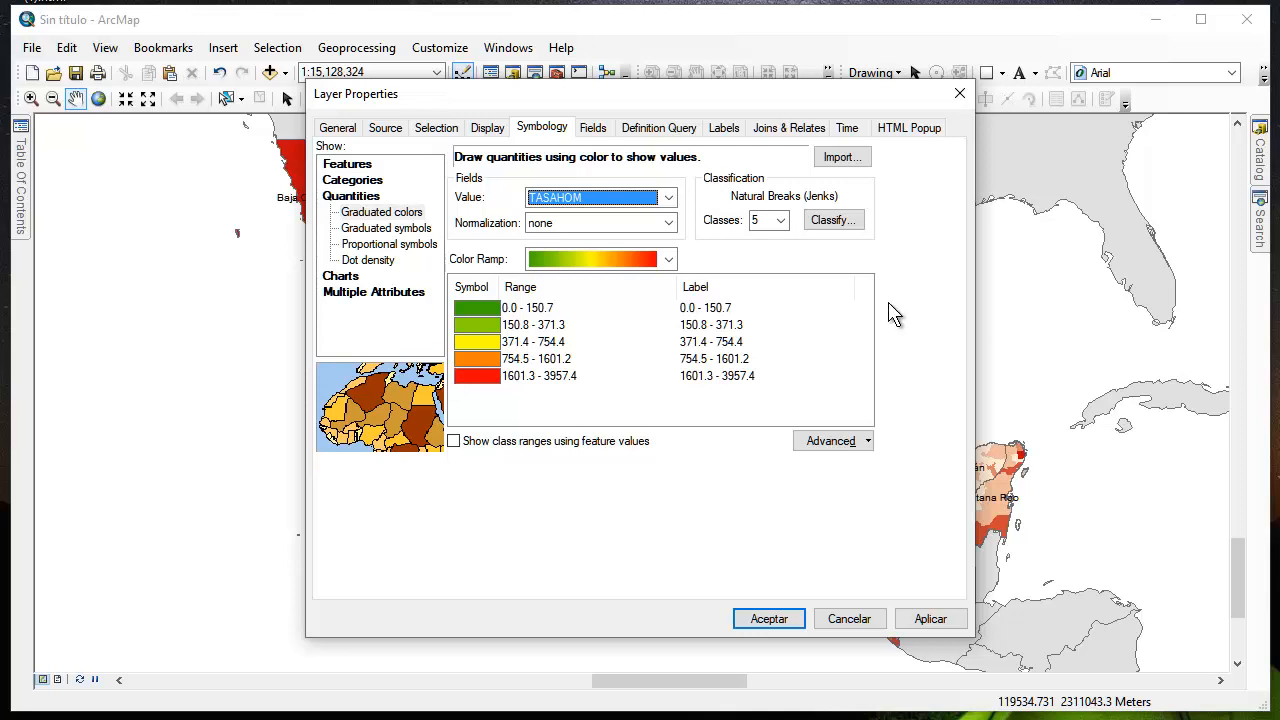
Classify the TASAHOM values by Equal Interval, apply the symbology, and examine the resulting municipality map
left_click(831, 220)
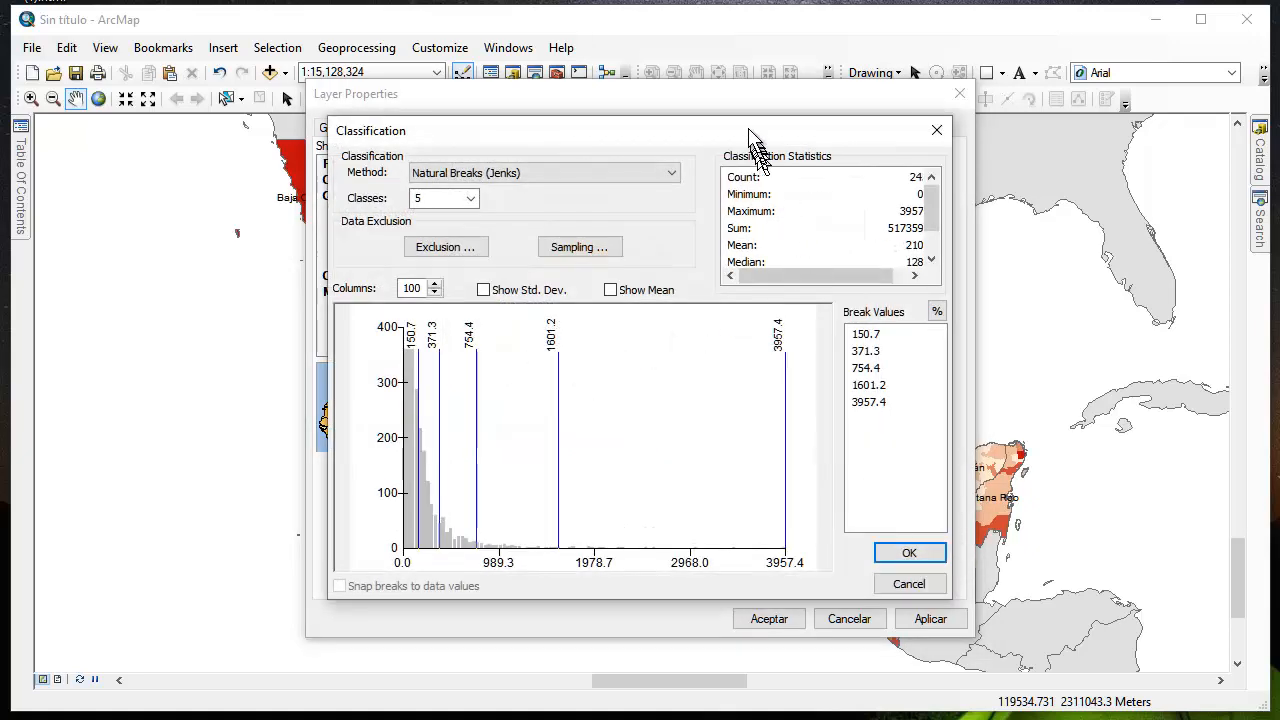
left_click_drag(750, 131, 802, 418)
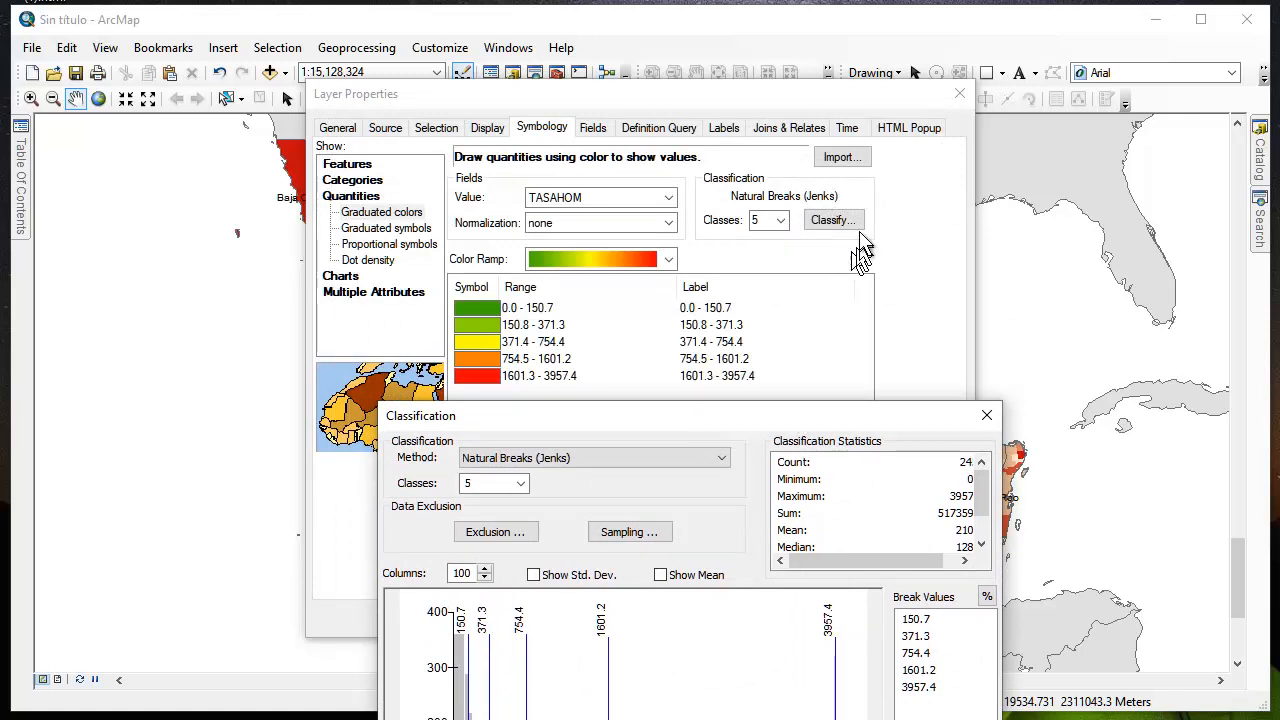
left_click_drag(705, 419, 670, 135)
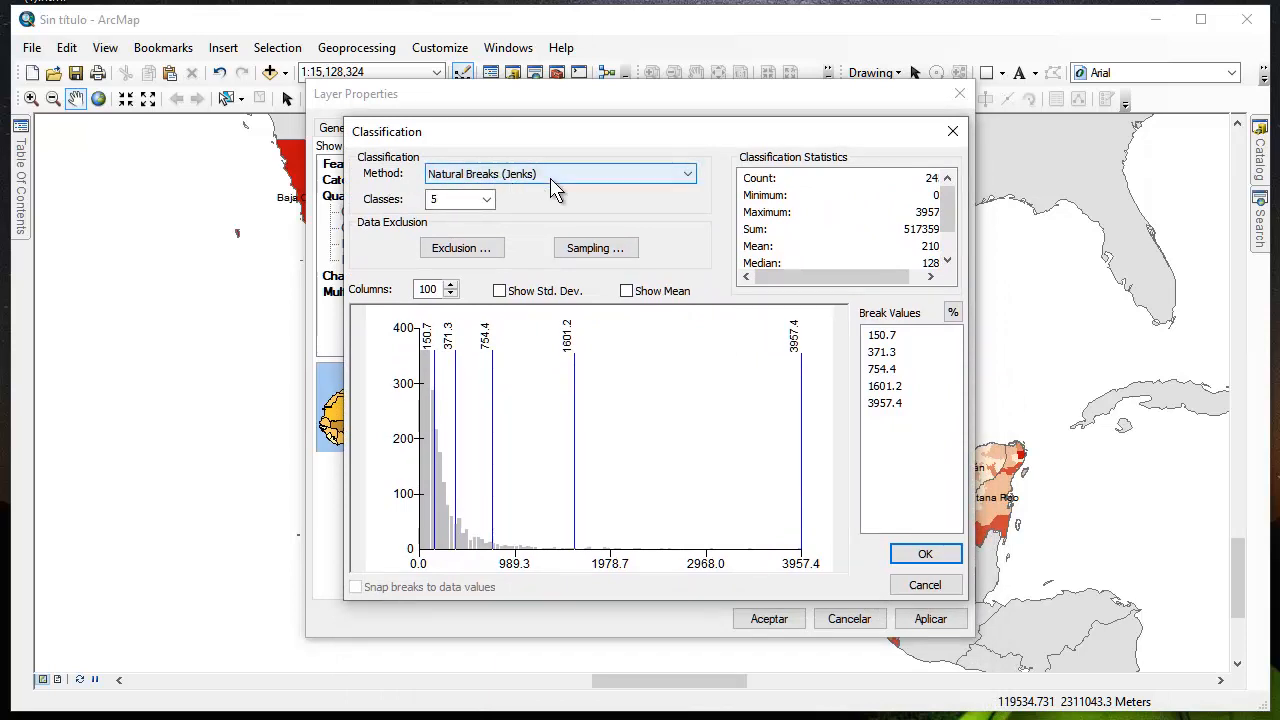
left_click(697, 182)
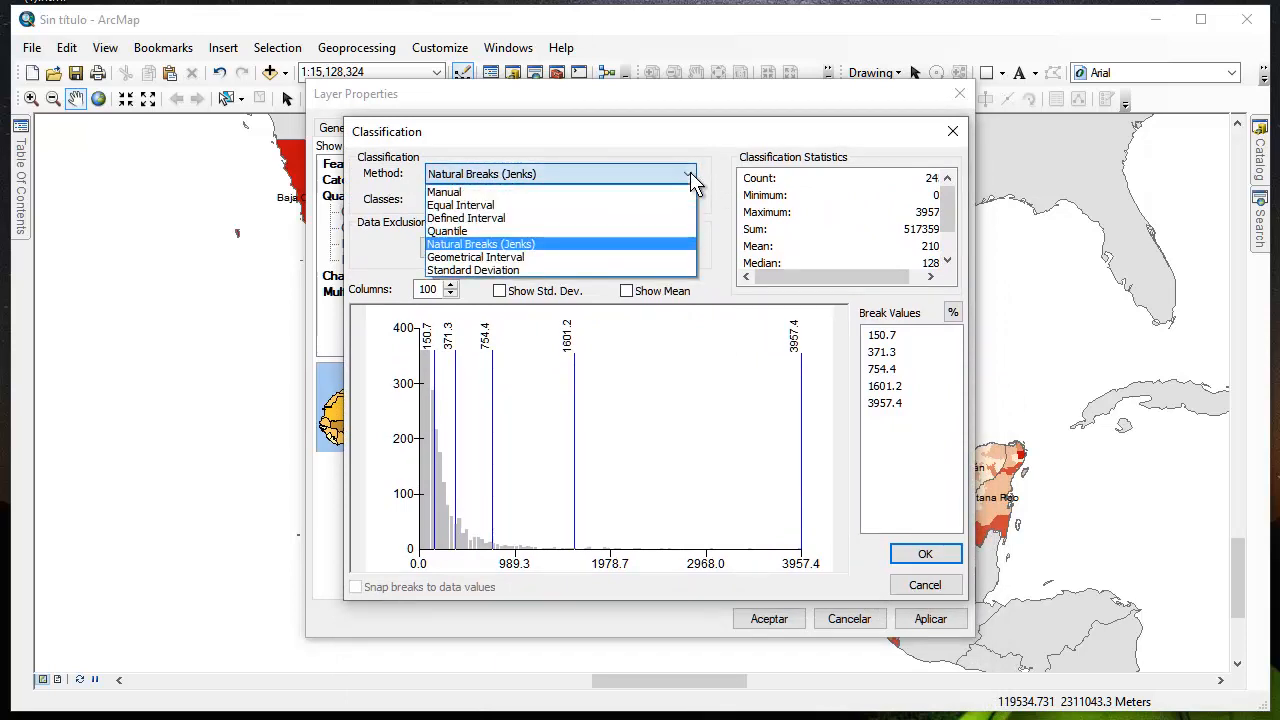
left_click(486, 206)
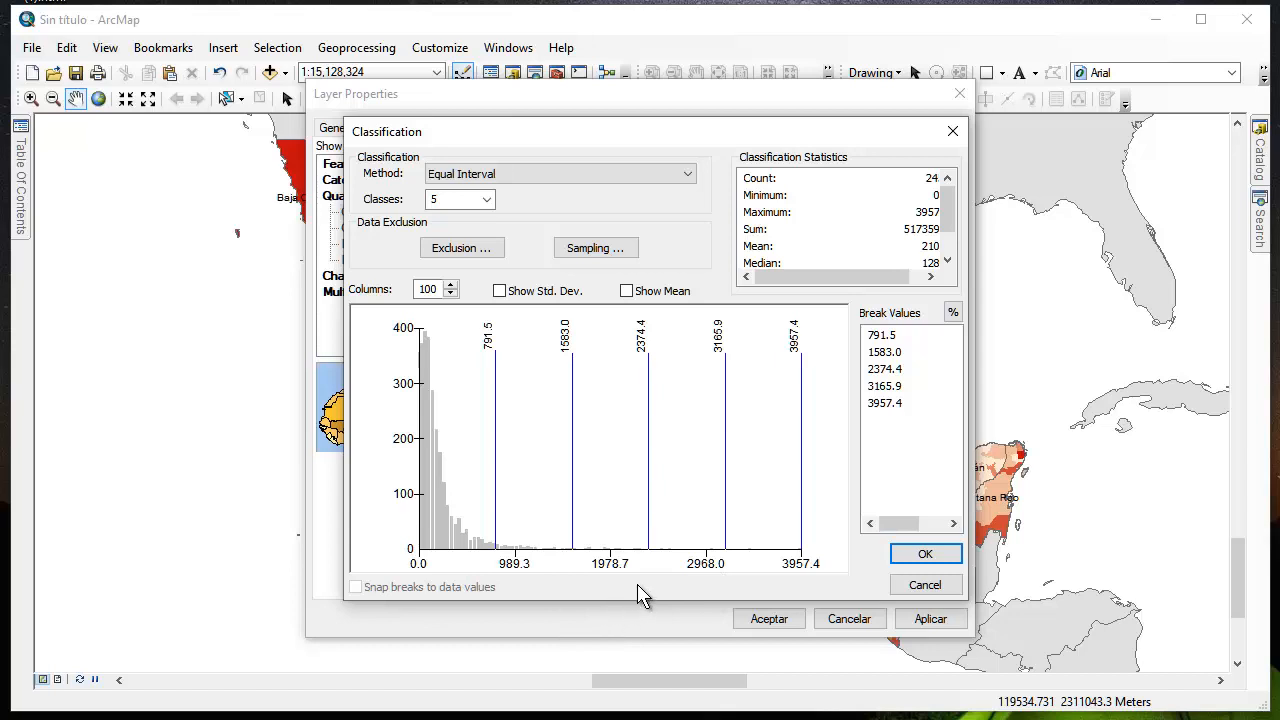
left_click(922, 556)
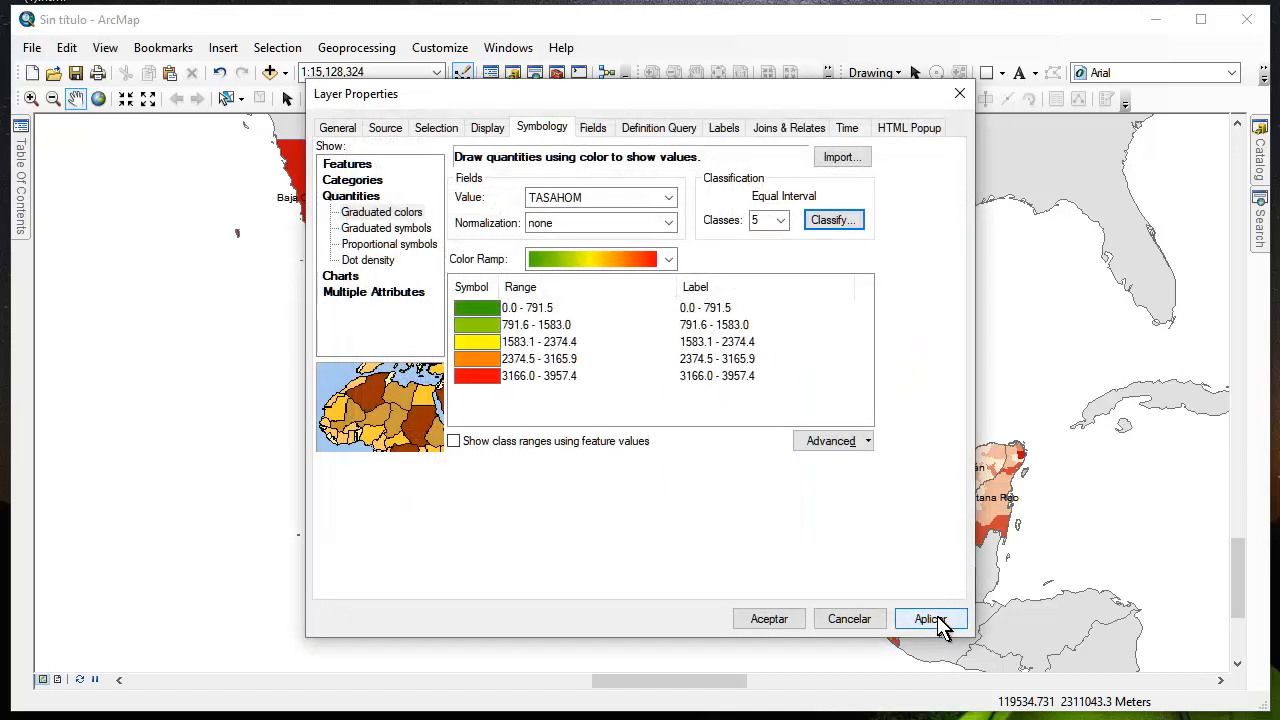
left_click(930, 619)
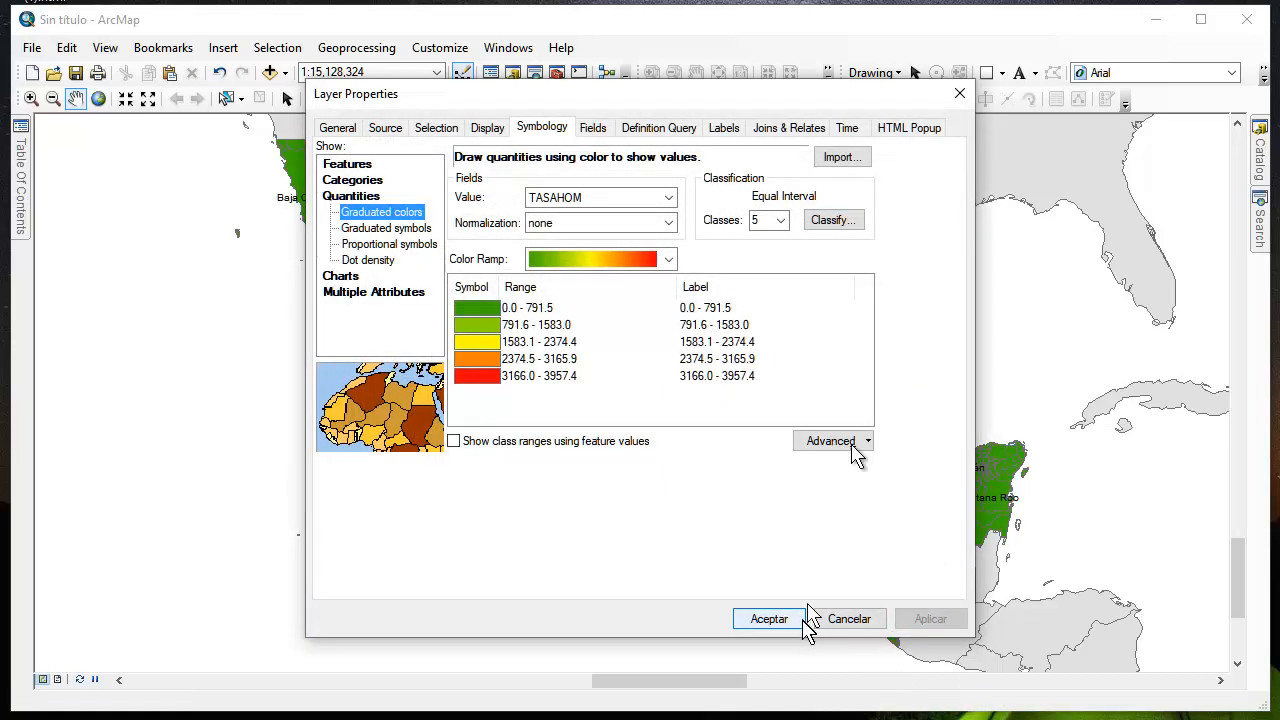
left_click_drag(737, 100, 85, 200)
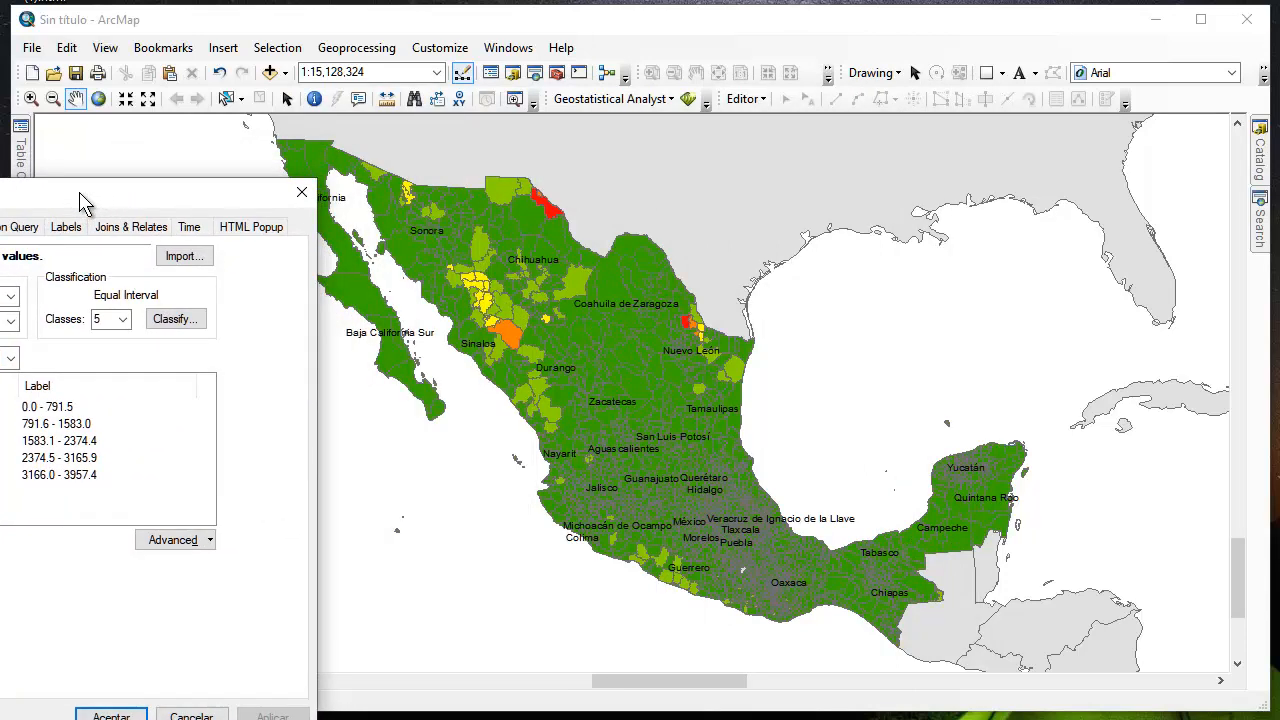
left_click_drag(85, 200, 766, 71)
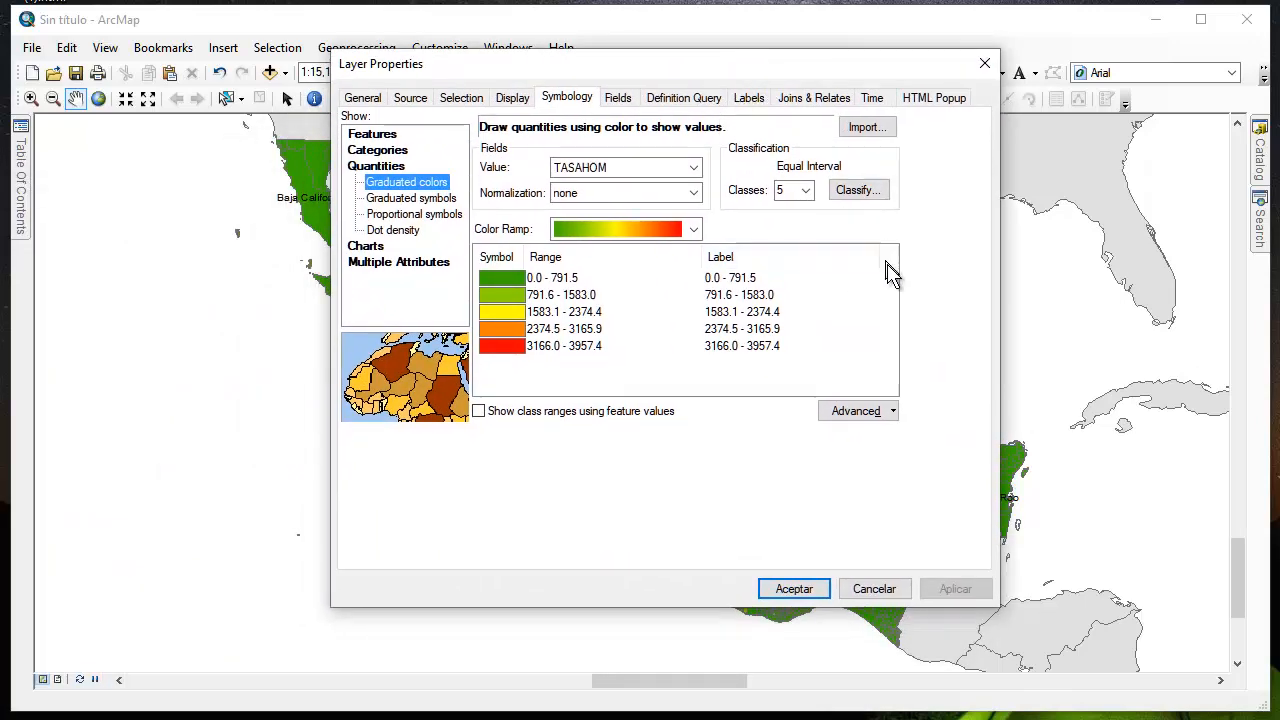
Change the TASAHOM classification method to Quantile, apply it, and examine the recolored municipality map
left_click(862, 198)
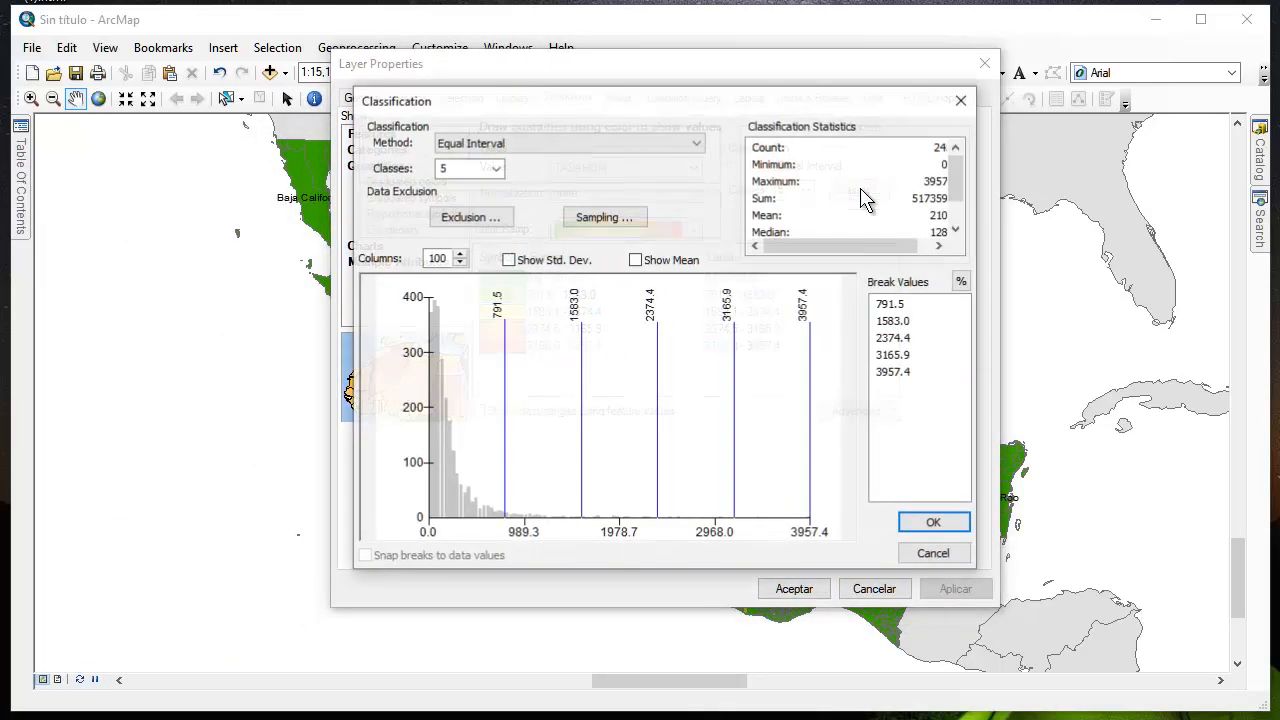
left_click(528, 145)
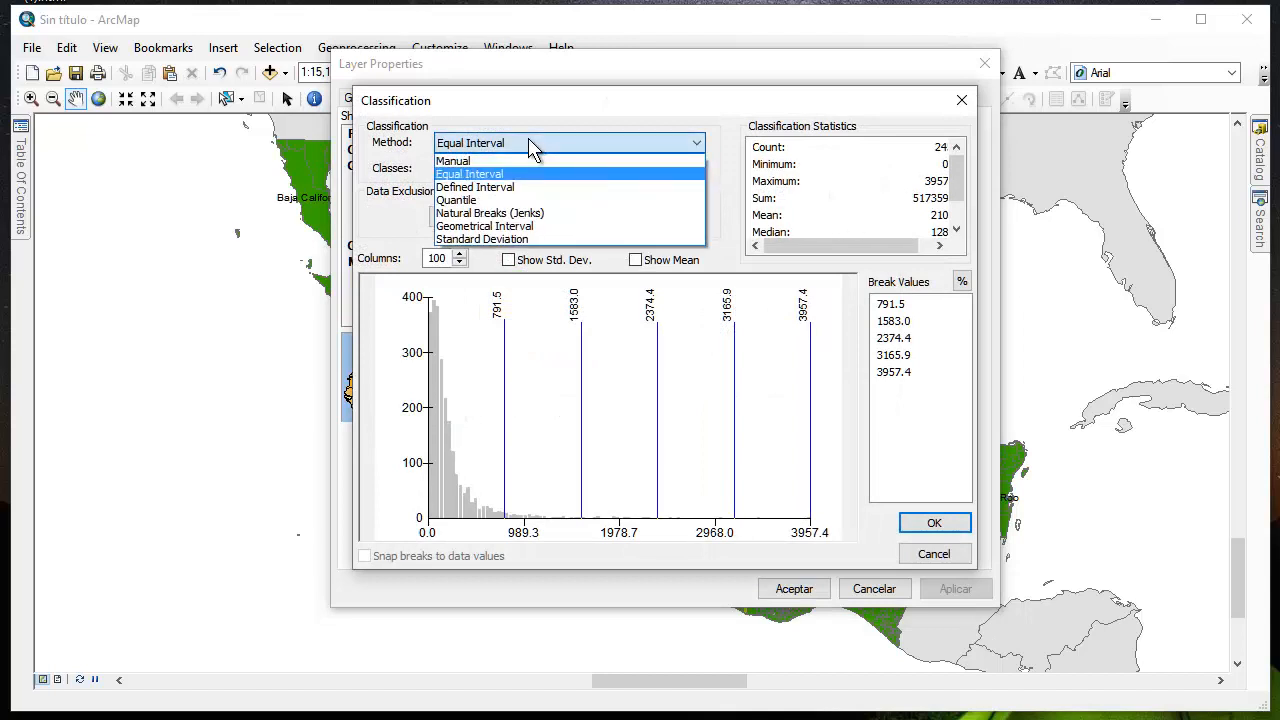
left_click(500, 200)
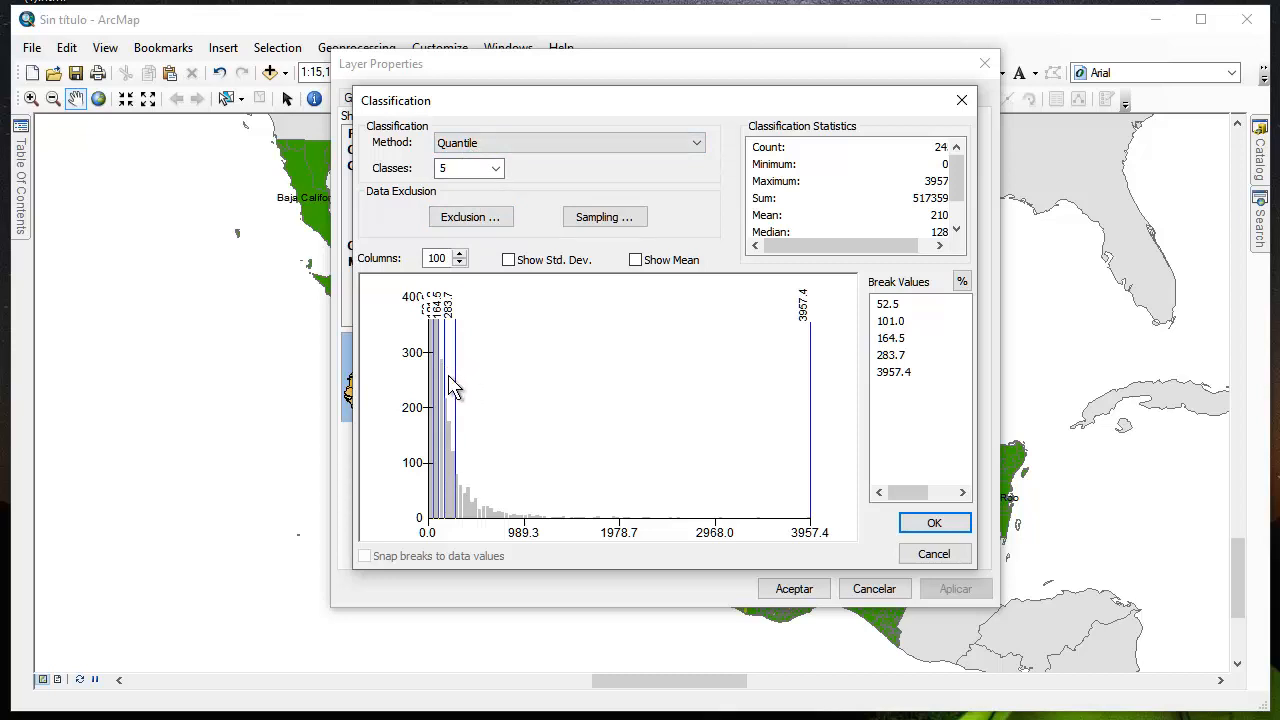
left_click(934, 523)
left_click(955, 590)
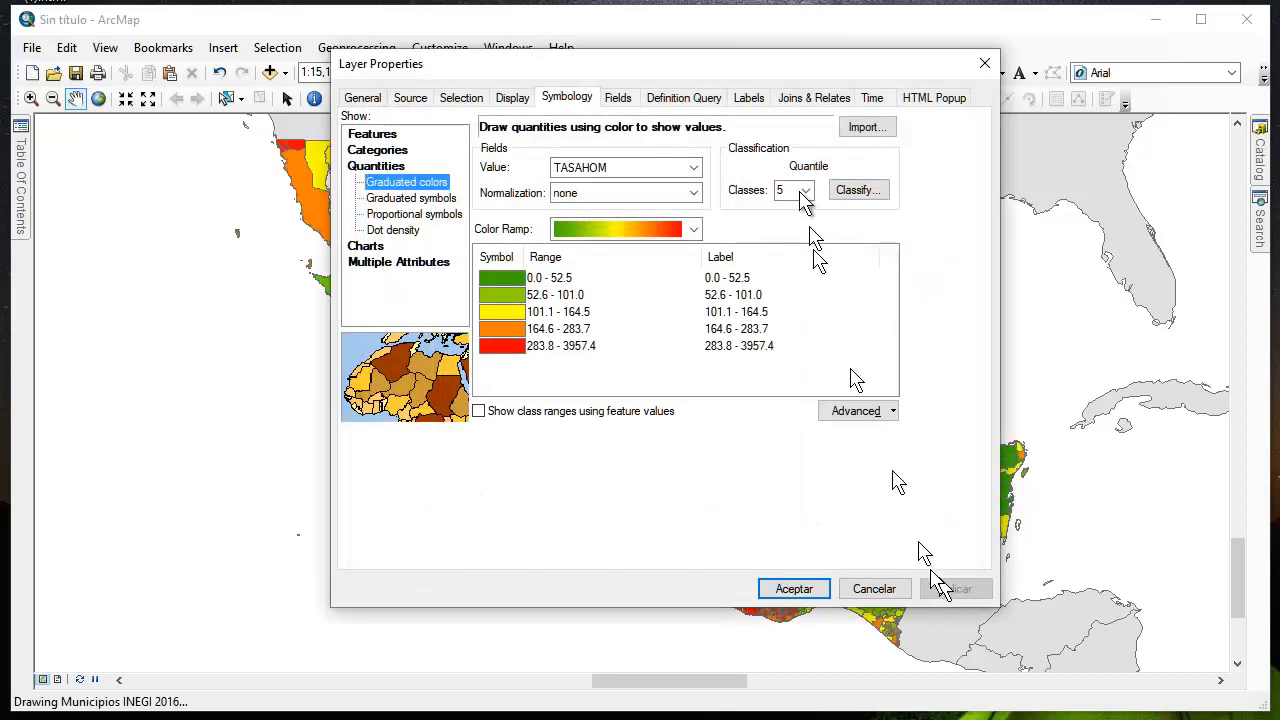
left_click_drag(699, 70, 6, 216)
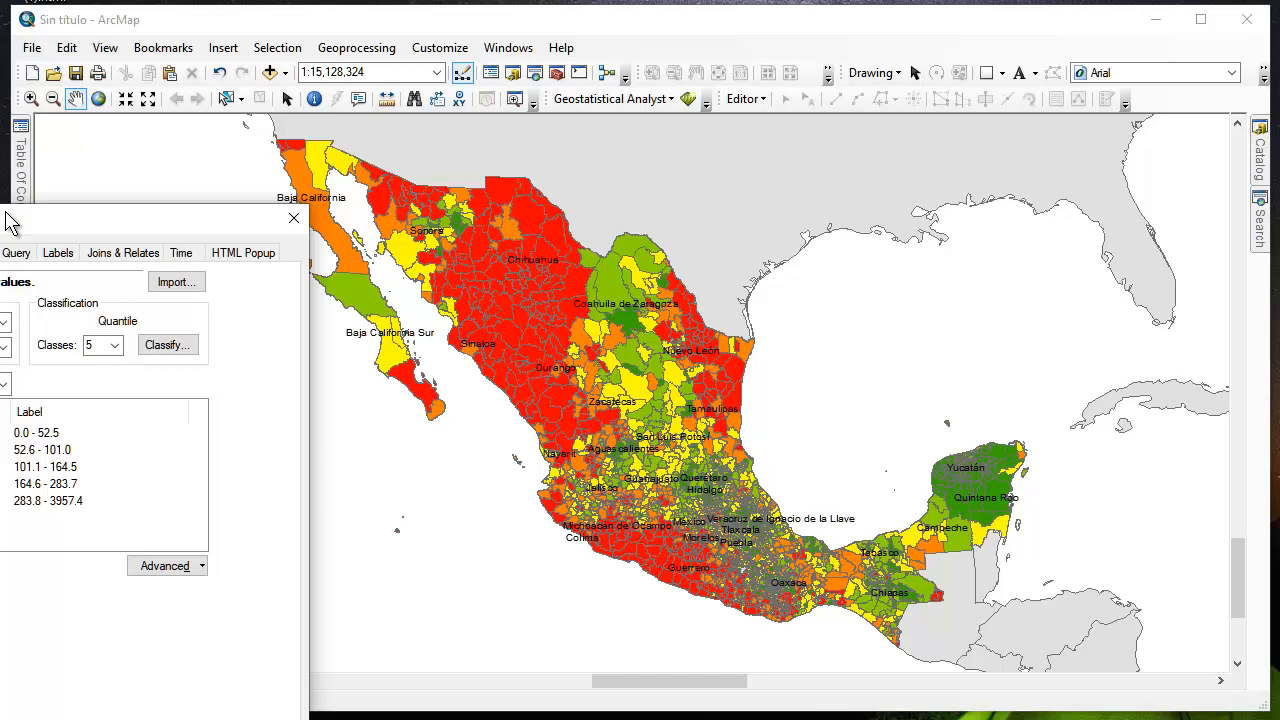
left_click_drag(6, 216, 600, 62)
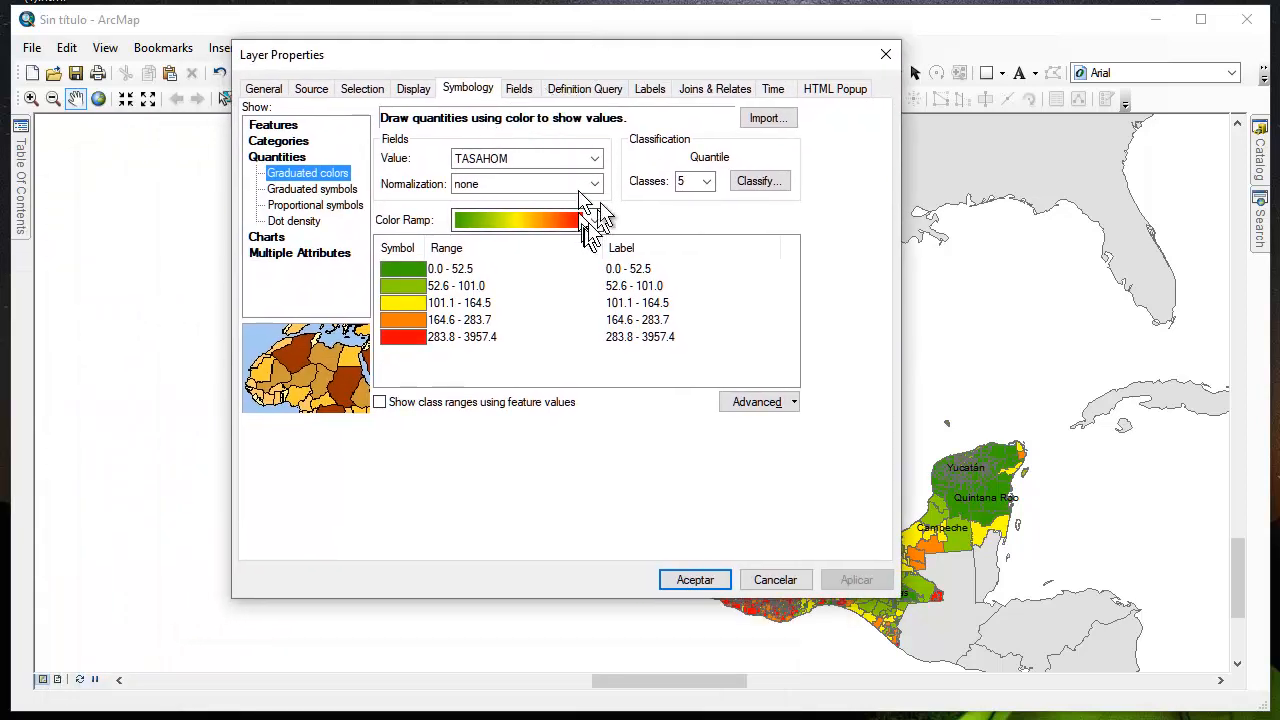
Change the TASAHOM classification method to Geometrical Interval, apply it, and examine the recolored municipality map
left_click(757, 183)
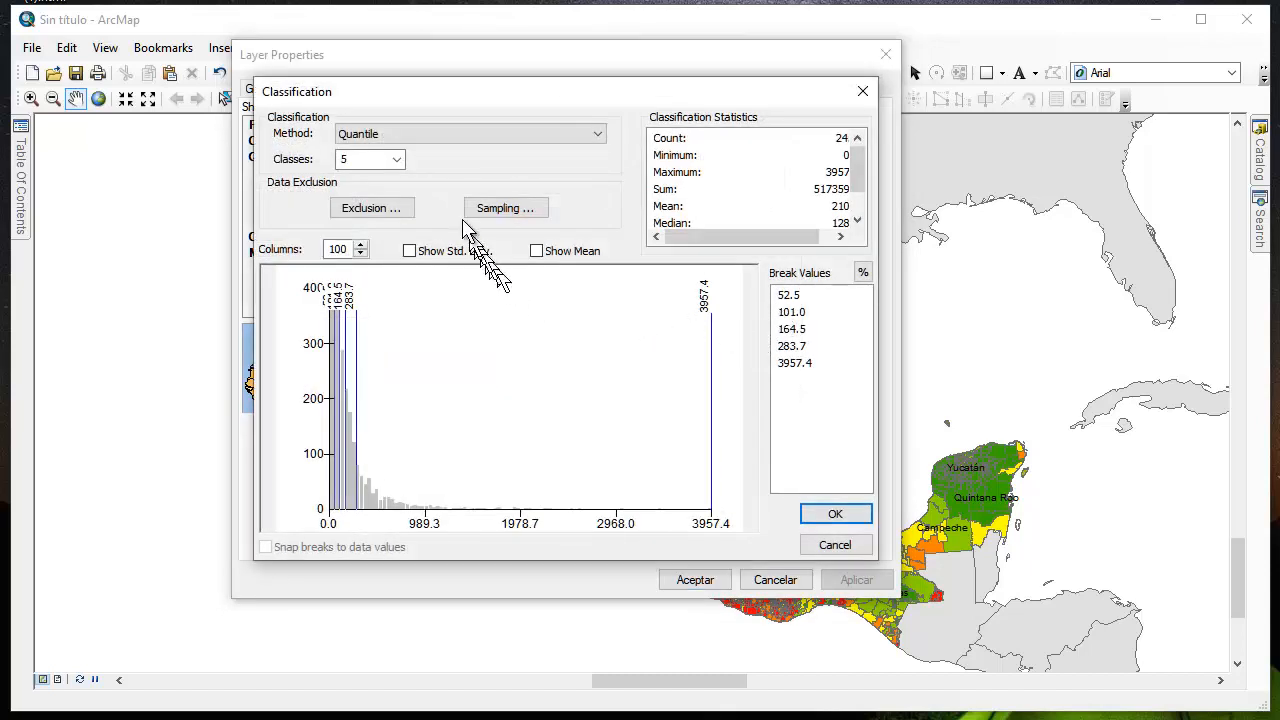
left_click(434, 140)
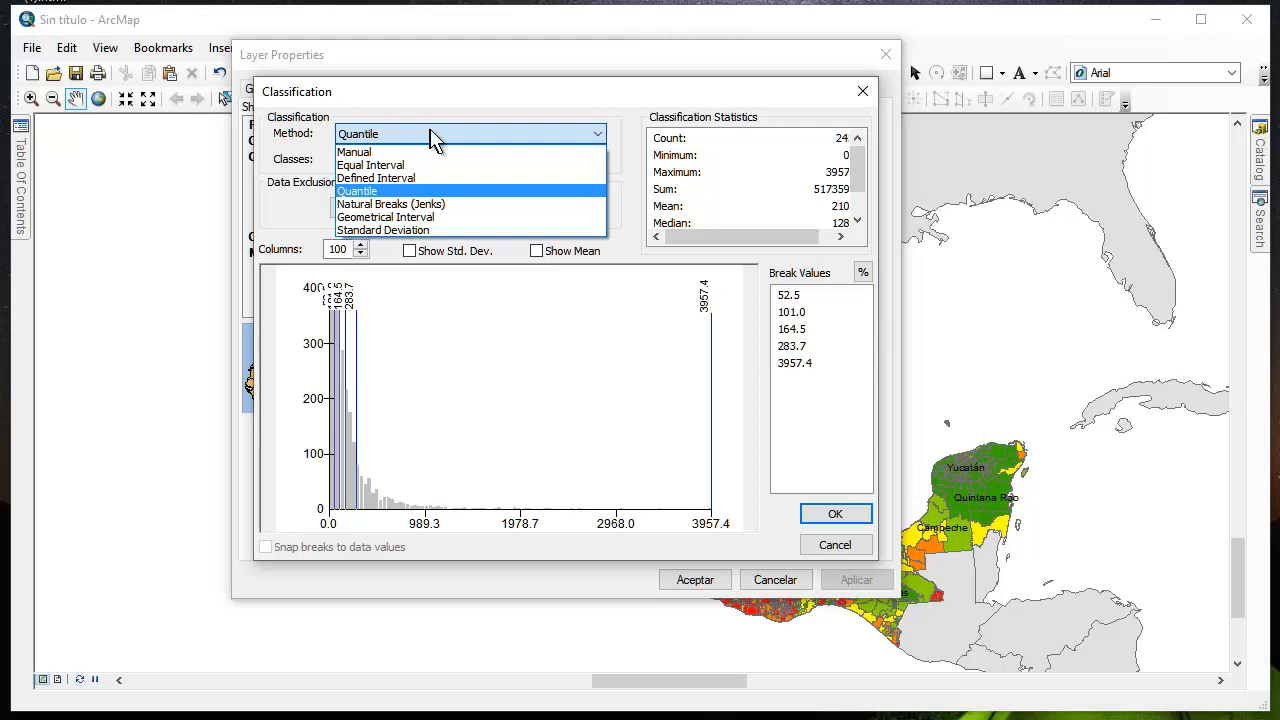
left_click(432, 217)
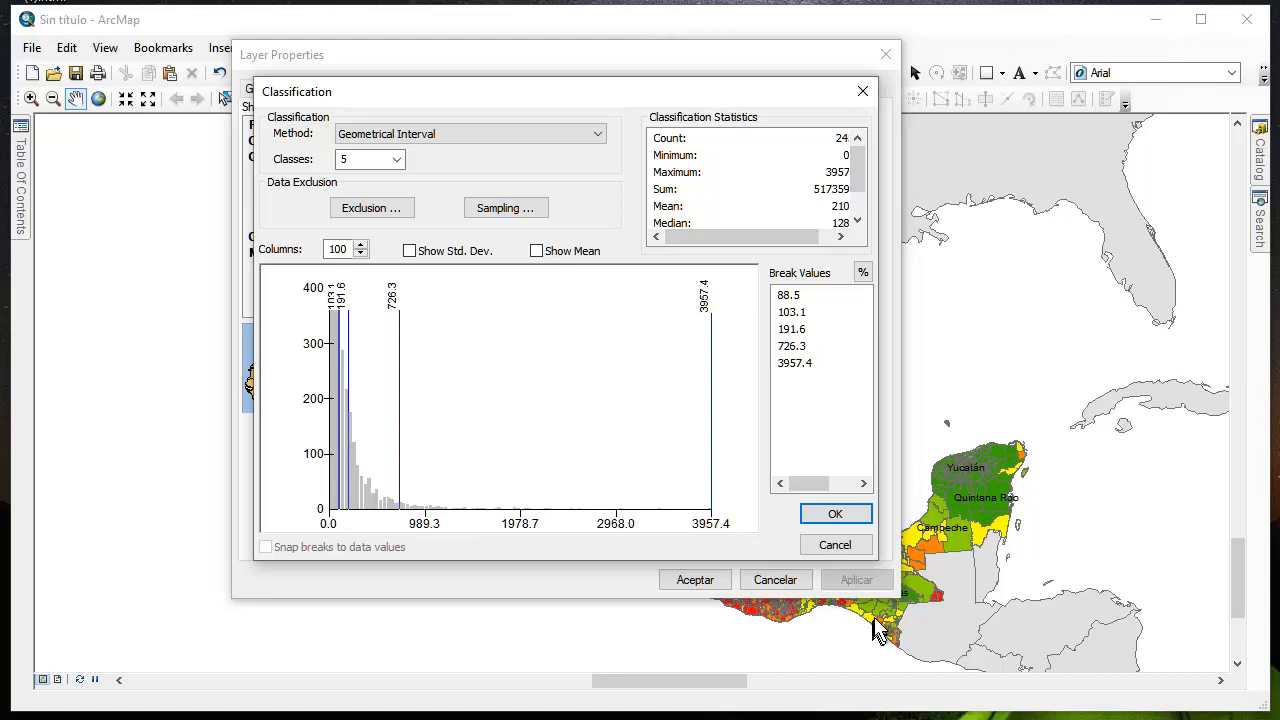
left_click(838, 516)
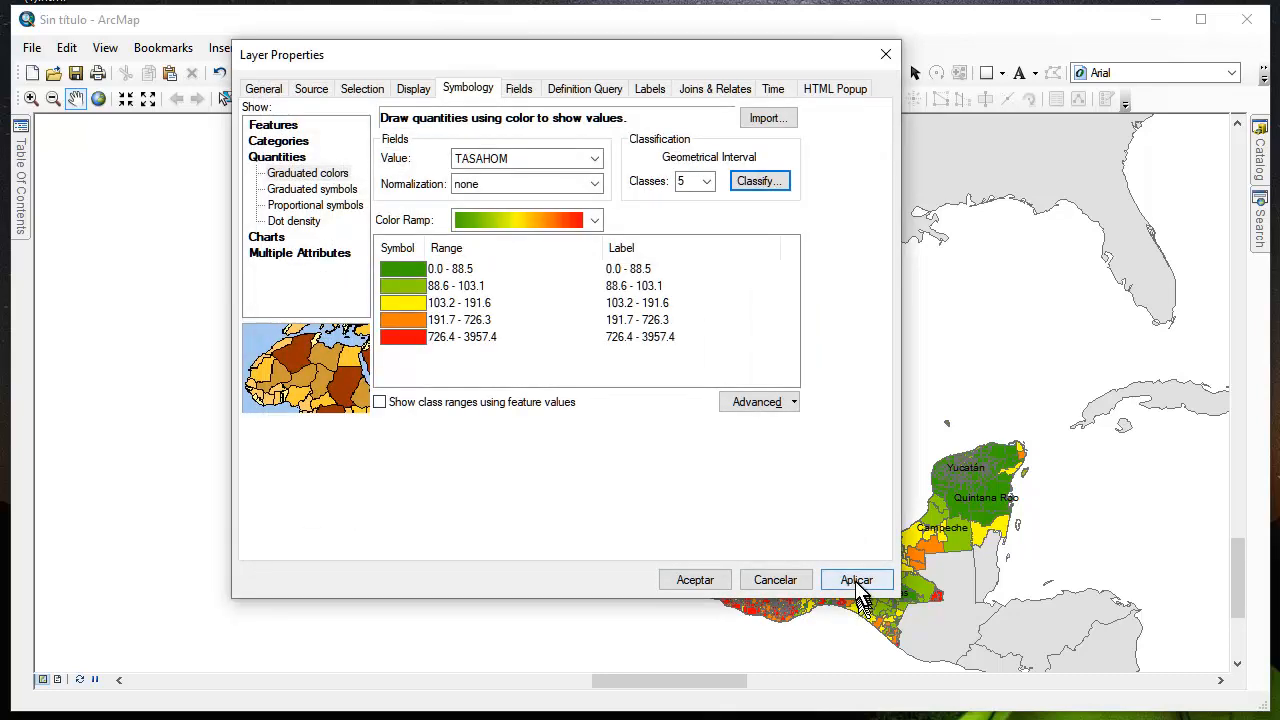
left_click(855, 582)
left_click_drag(650, 60, 92, 128)
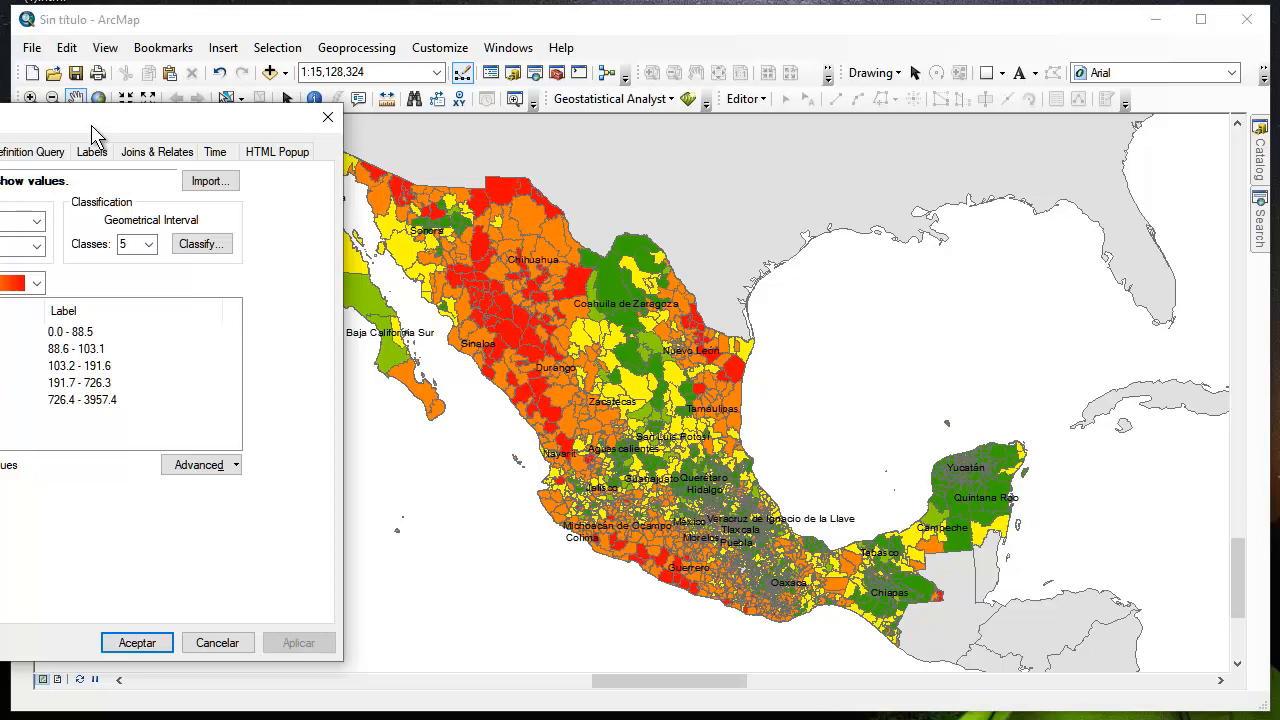
left_click_drag(91, 127, 647, 69)
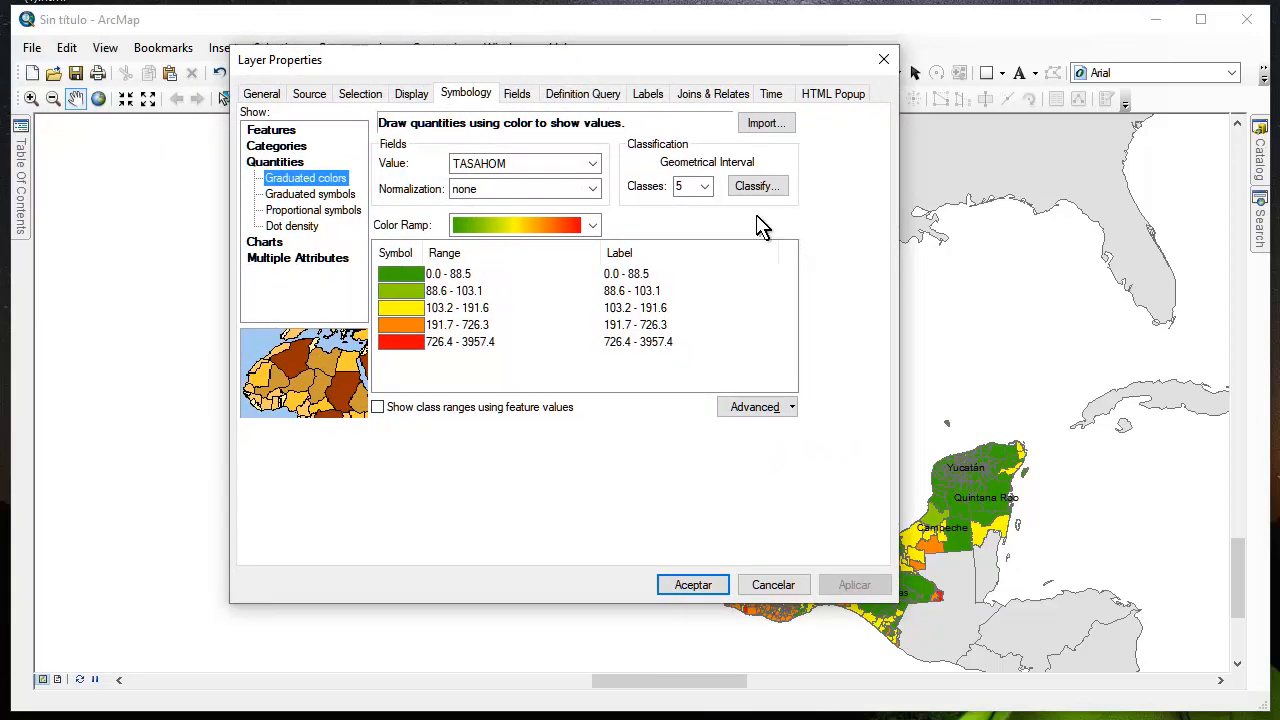
Classify the TASAHOM values by Standard Deviation with an interval size of 1 Std Dev and apply the symbology
left_click(756, 186)
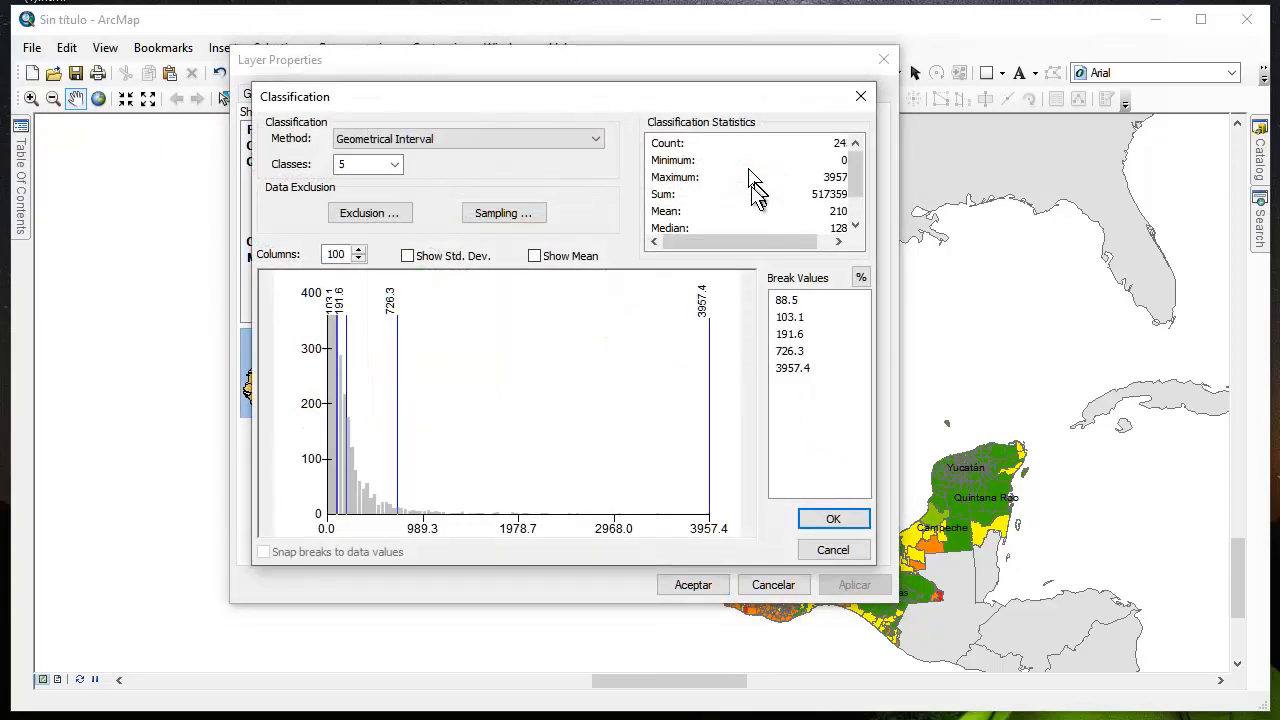
left_click(430, 143)
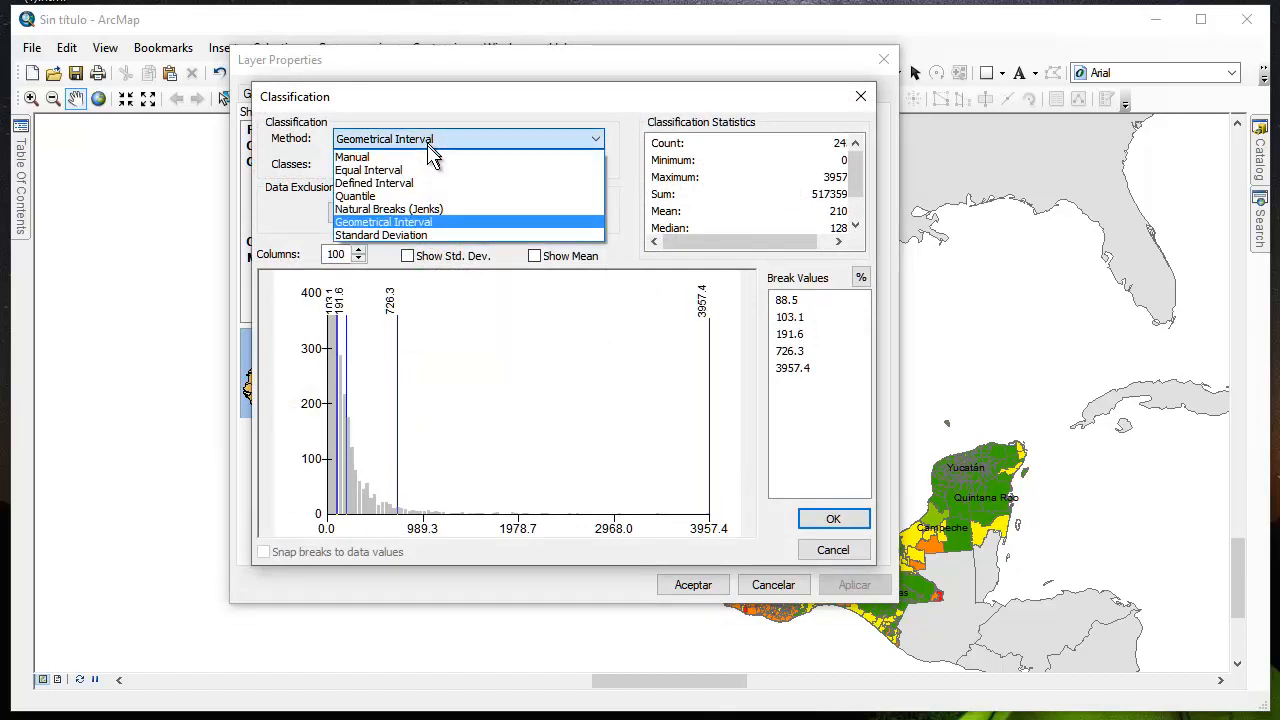
left_click(419, 236)
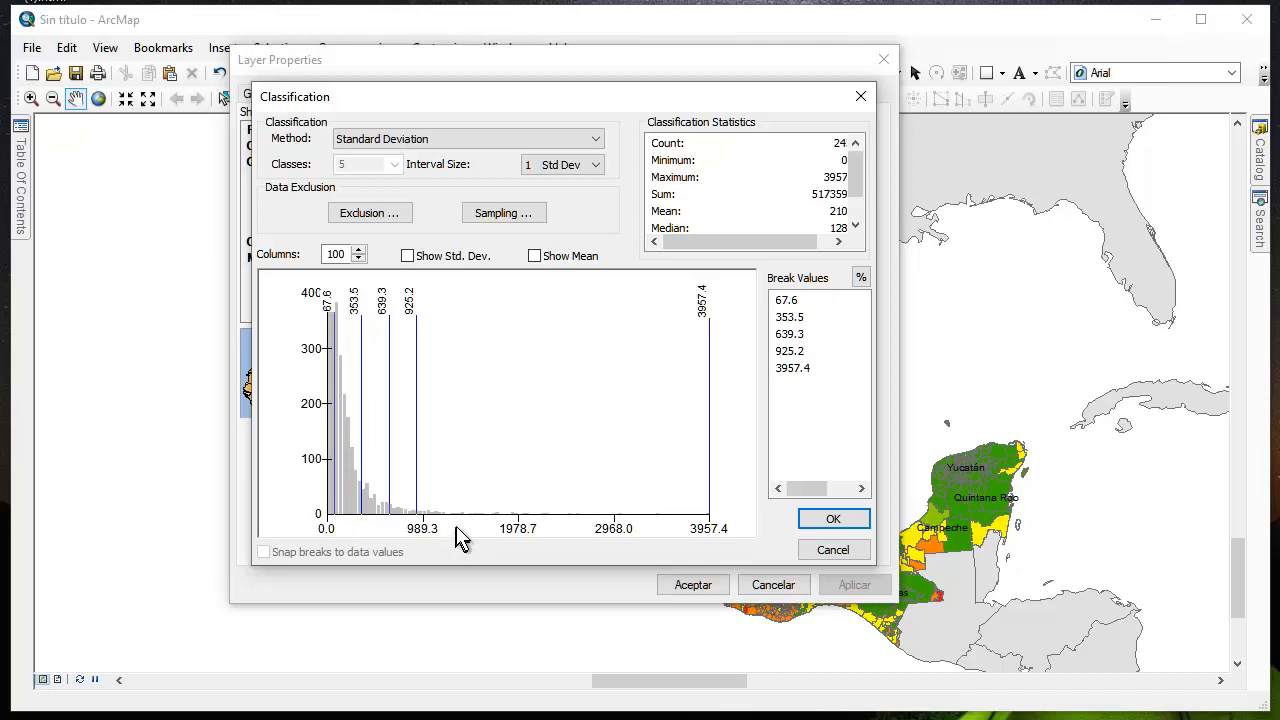
left_click(596, 168)
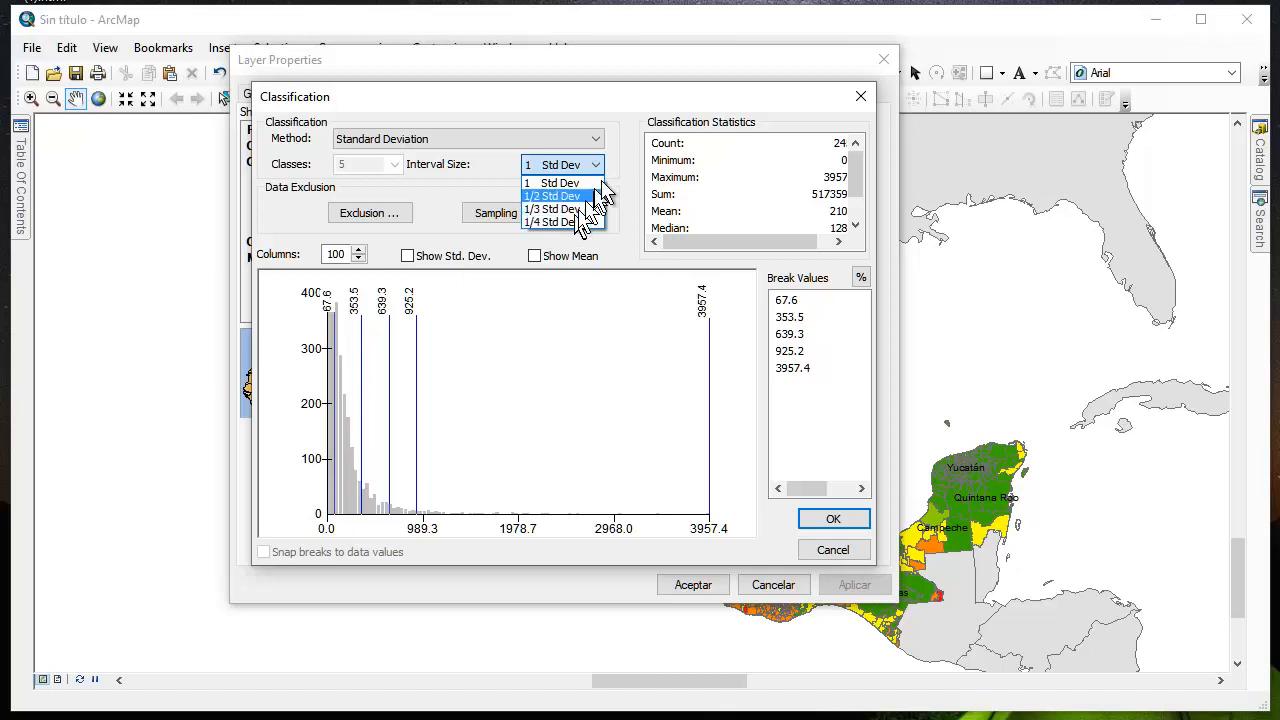
left_click(624, 146)
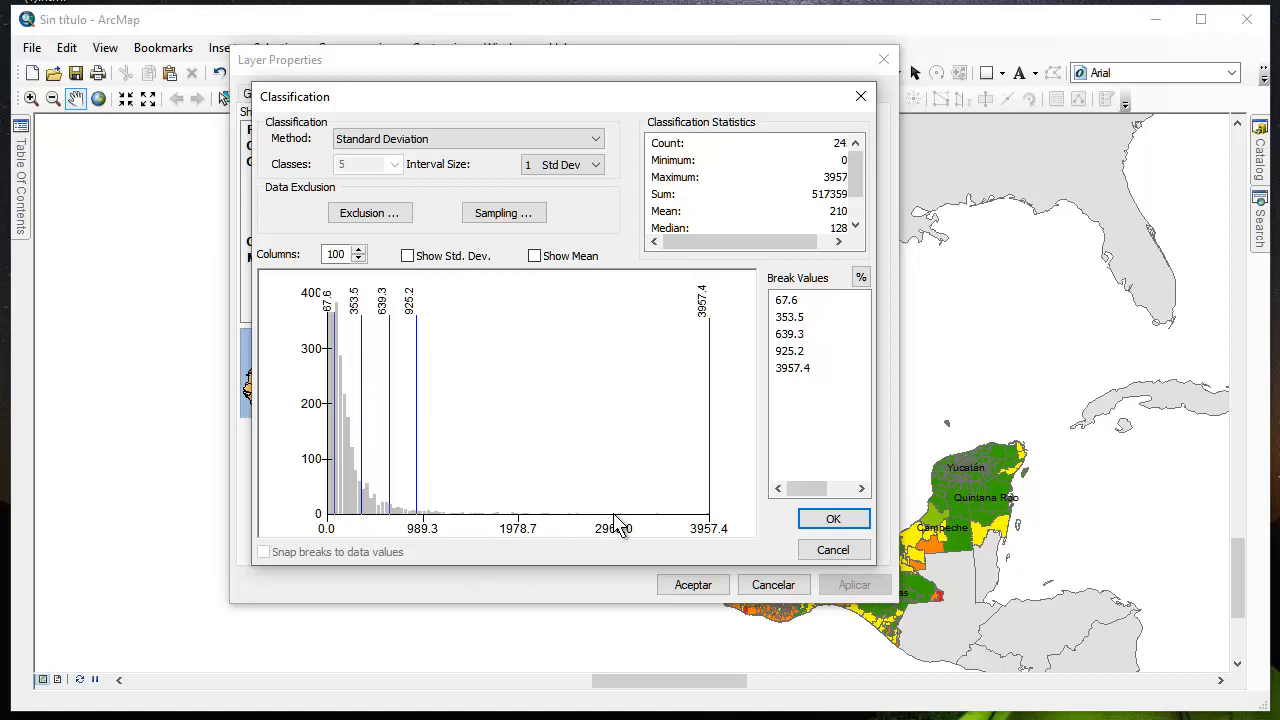
left_click(843, 522)
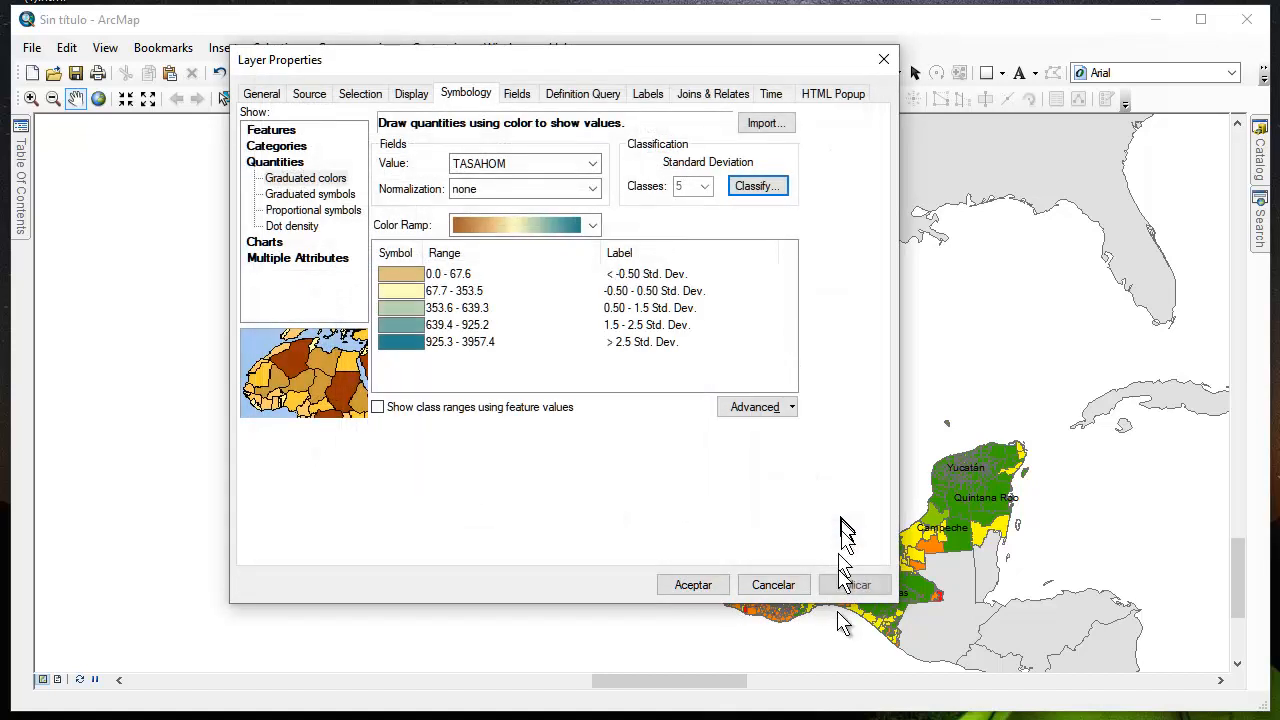
left_click(856, 588)
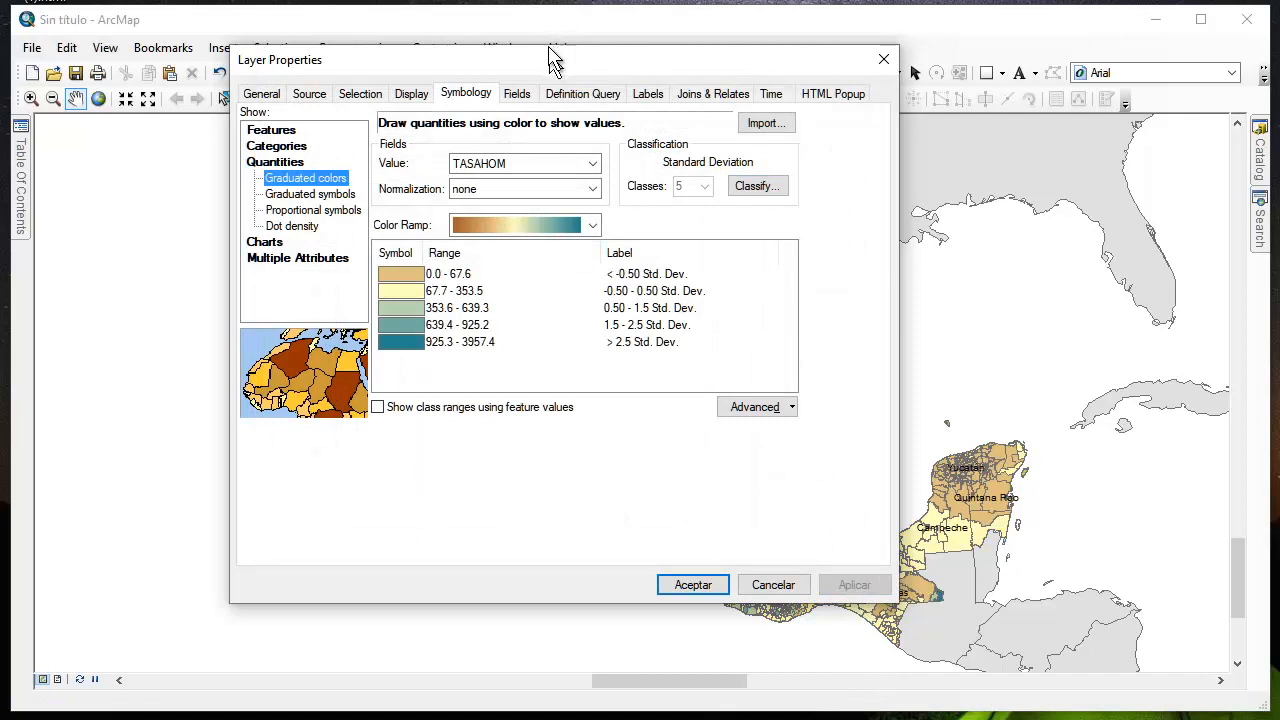
Recolor all the standard deviation classes with a green-yellow-red color ramp, apply it, and examine the municipality map
left_click(412, 276)
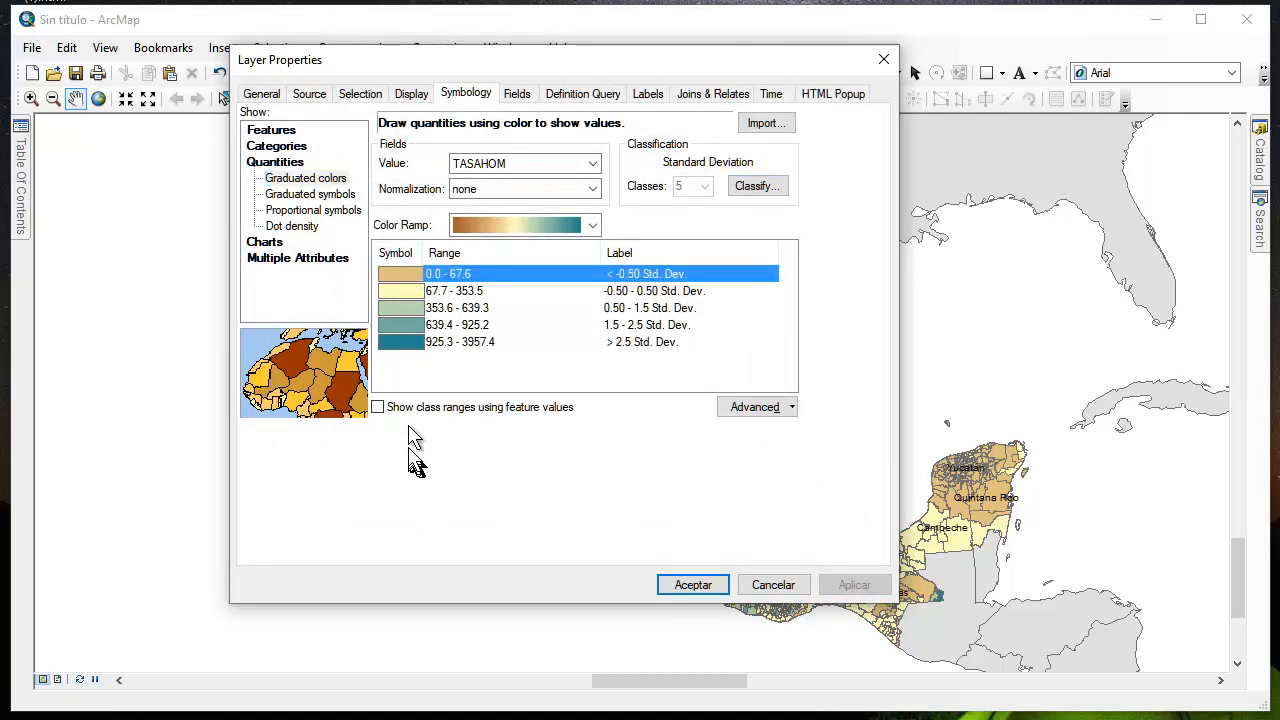
left_click(418, 342, "shift")
left_click(508, 226)
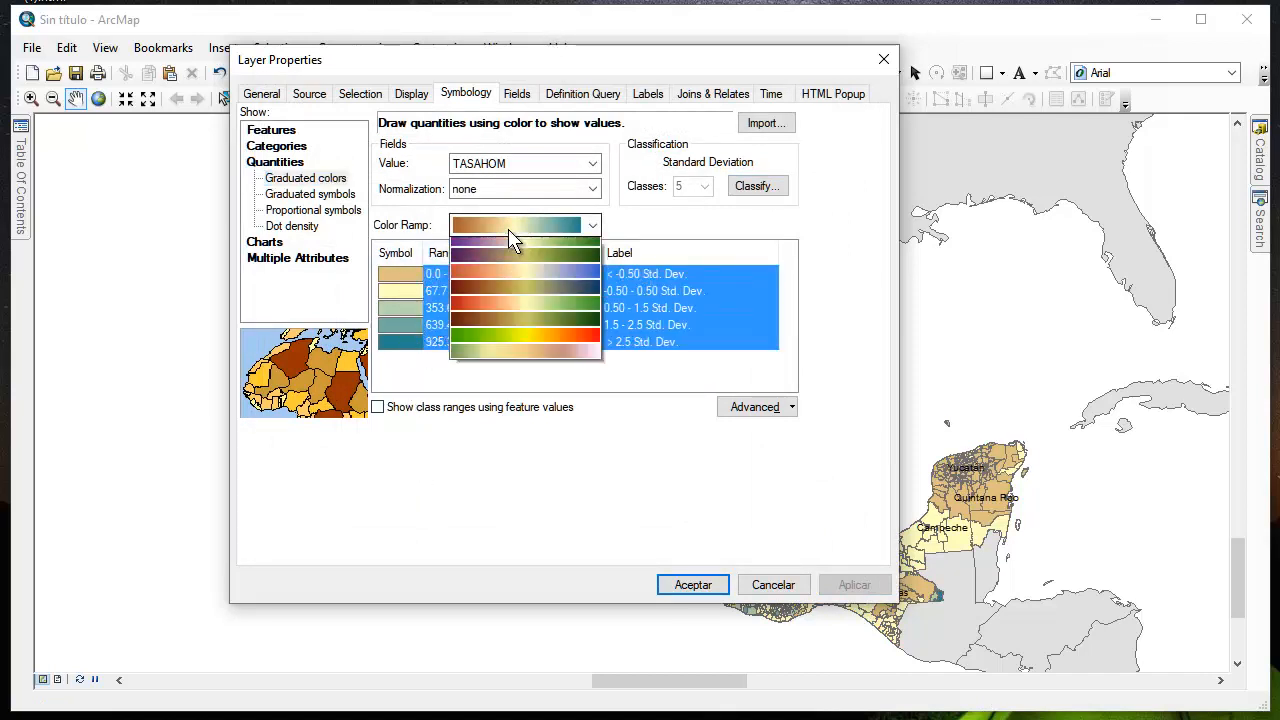
left_click(517, 295)
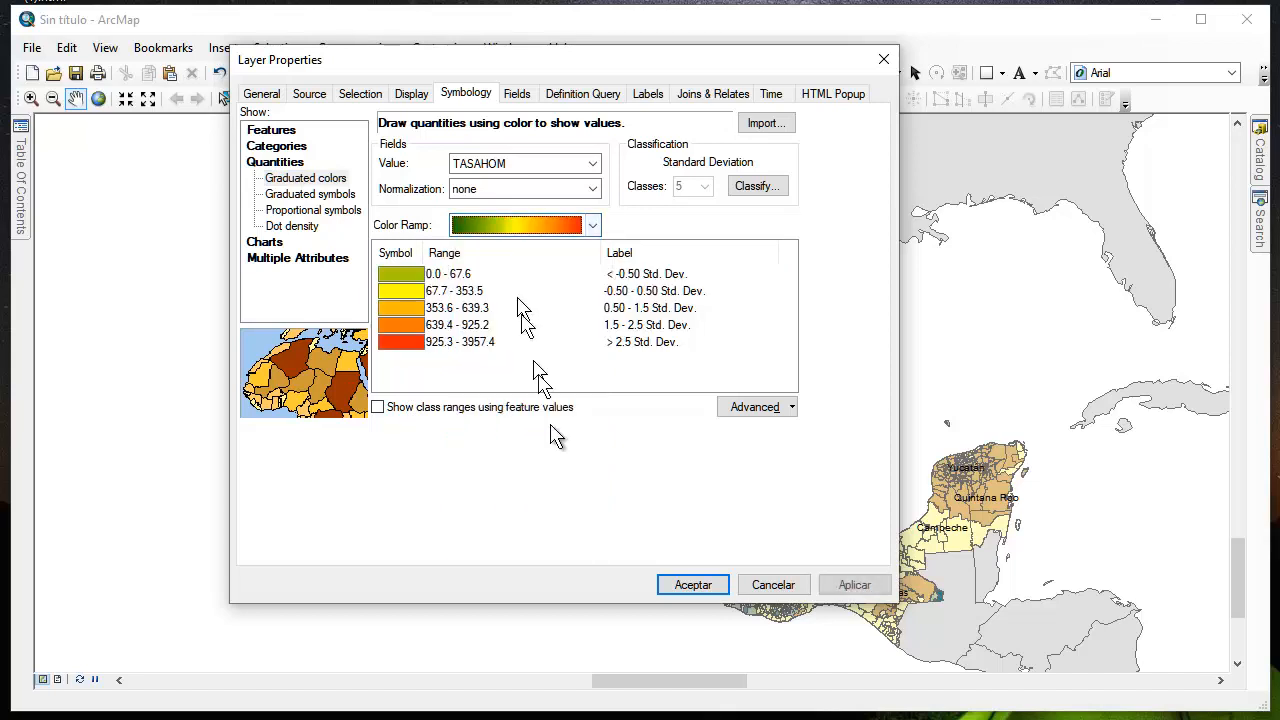
left_click(858, 590)
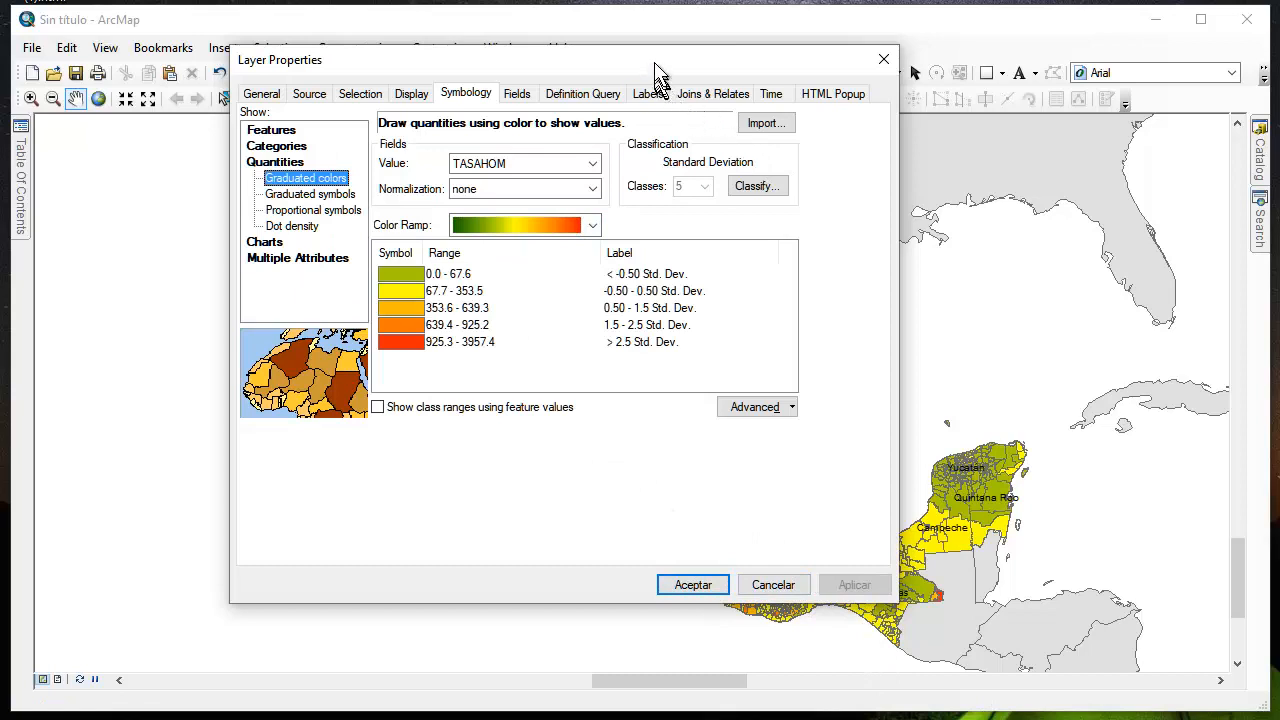
left_click_drag(652, 62, 54, 273)
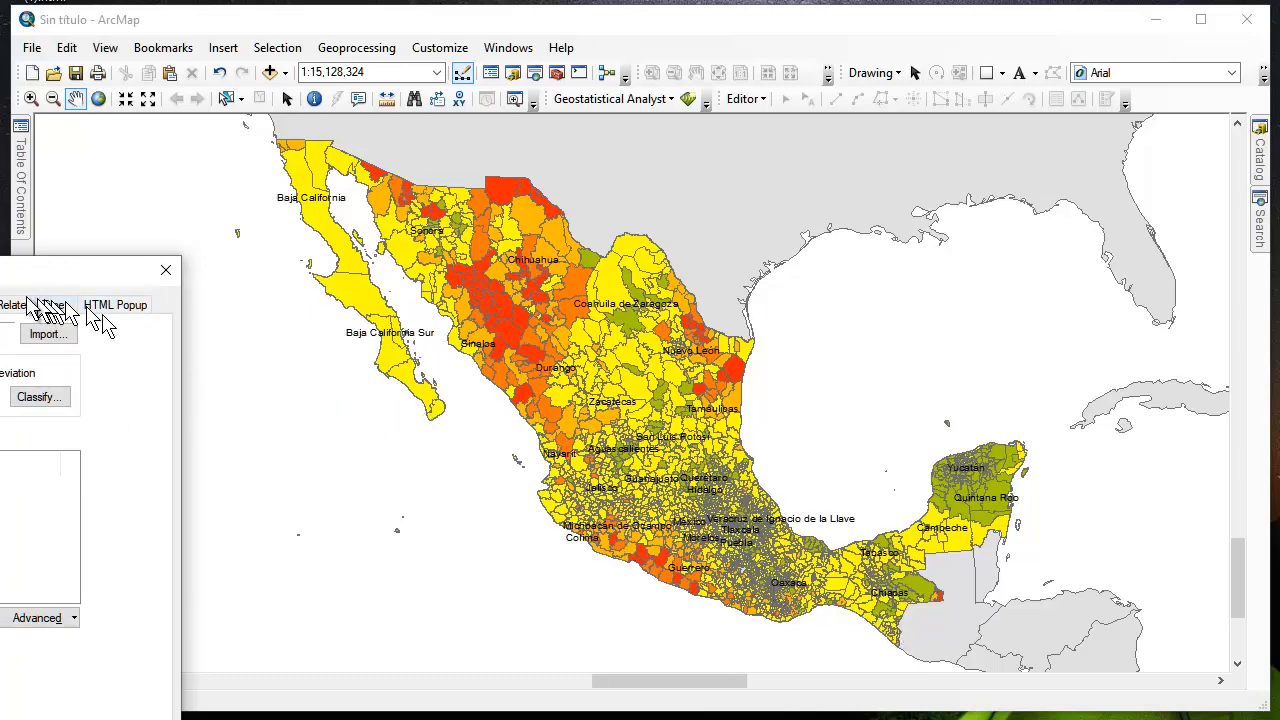
left_click_drag(8, 272, 774, 98)
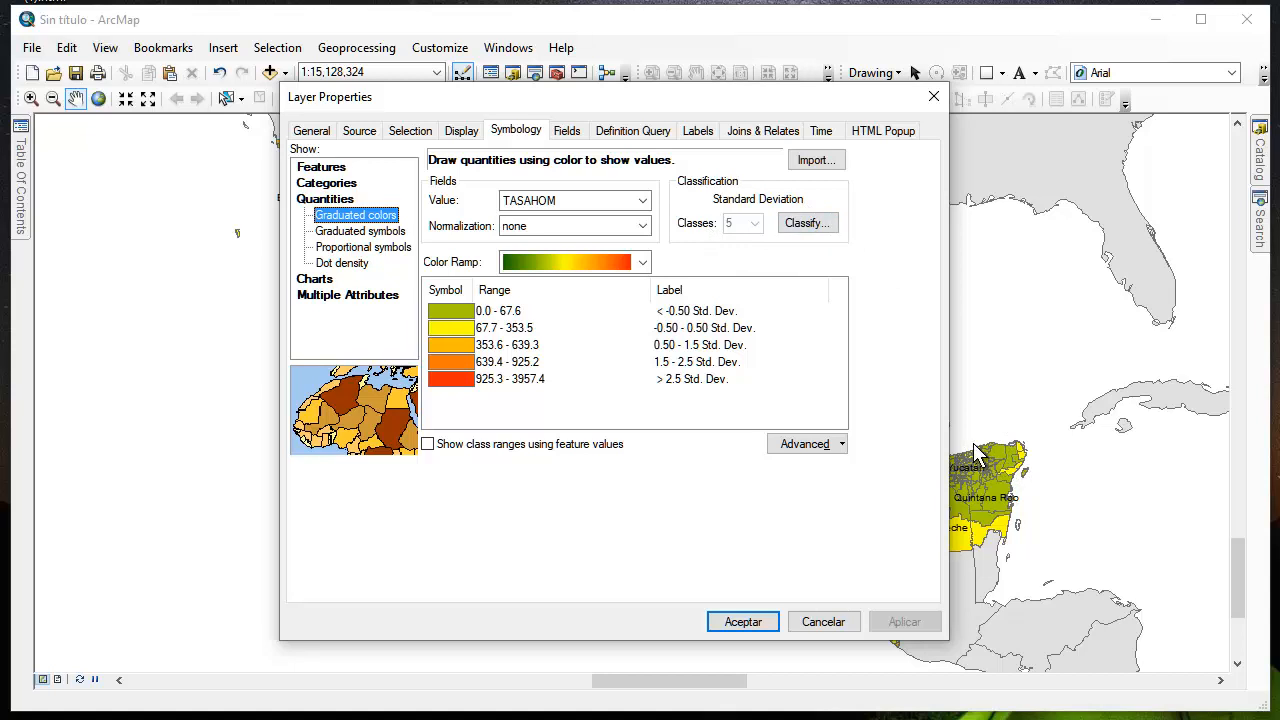
Change the TASAHOM classification method to Natural Breaks (Jenks), apply it, and examine the recolored municipality map
left_click(805, 226)
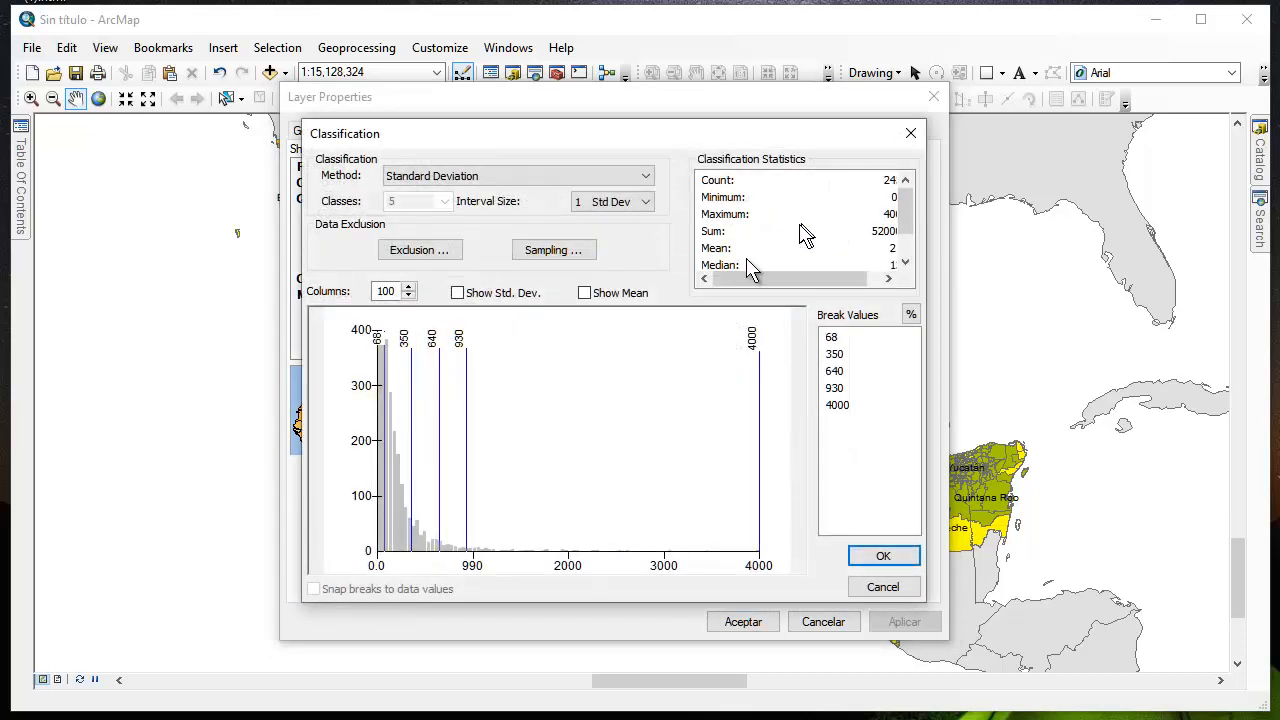
left_click(468, 177)
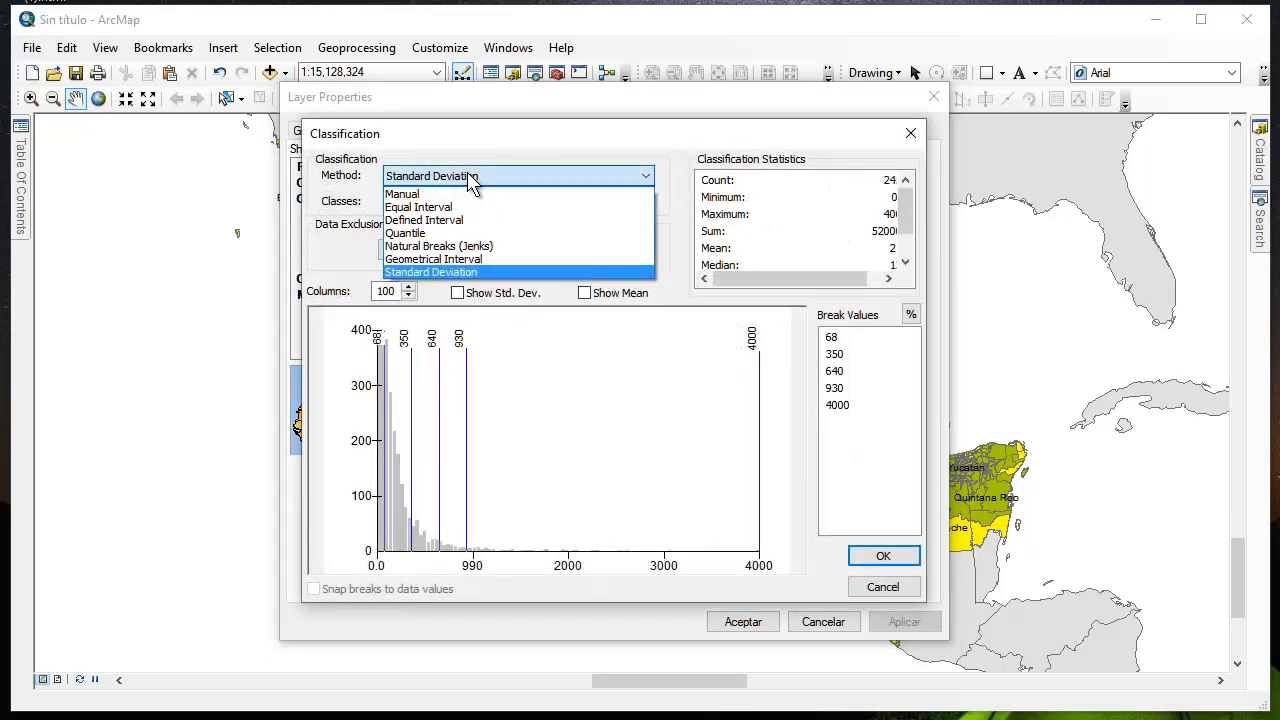
left_click(462, 246)
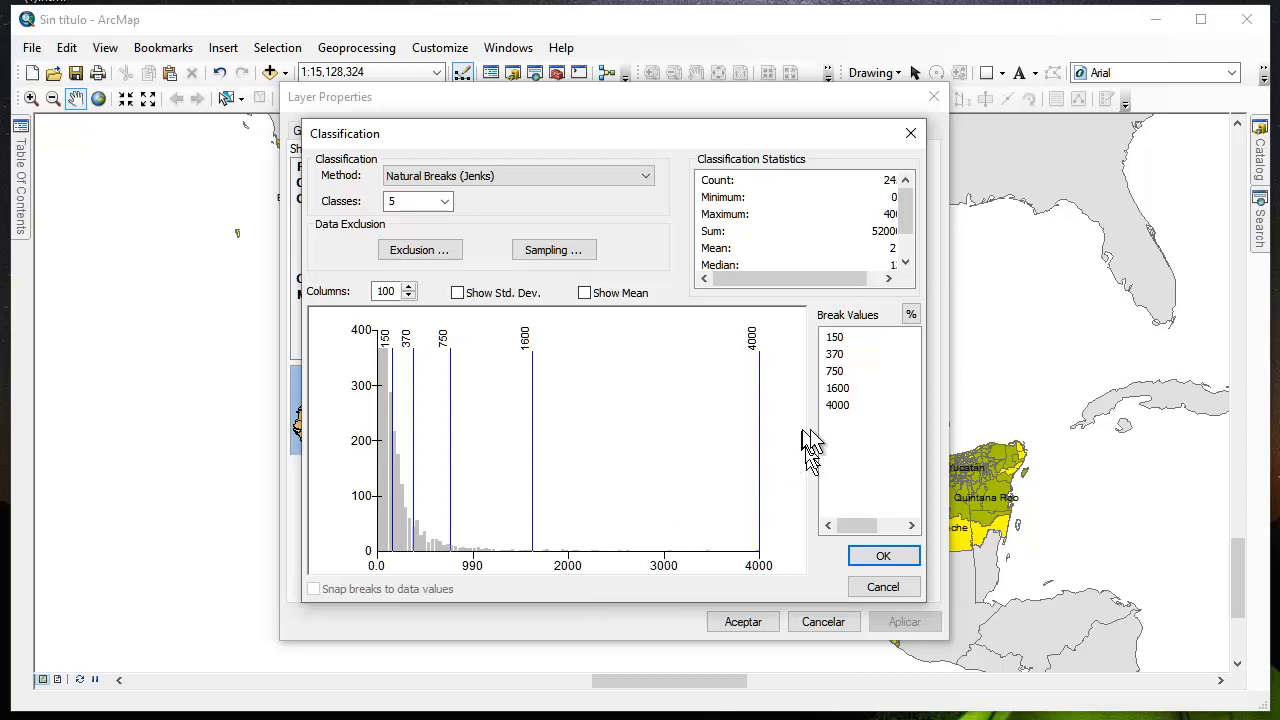
left_click(884, 558)
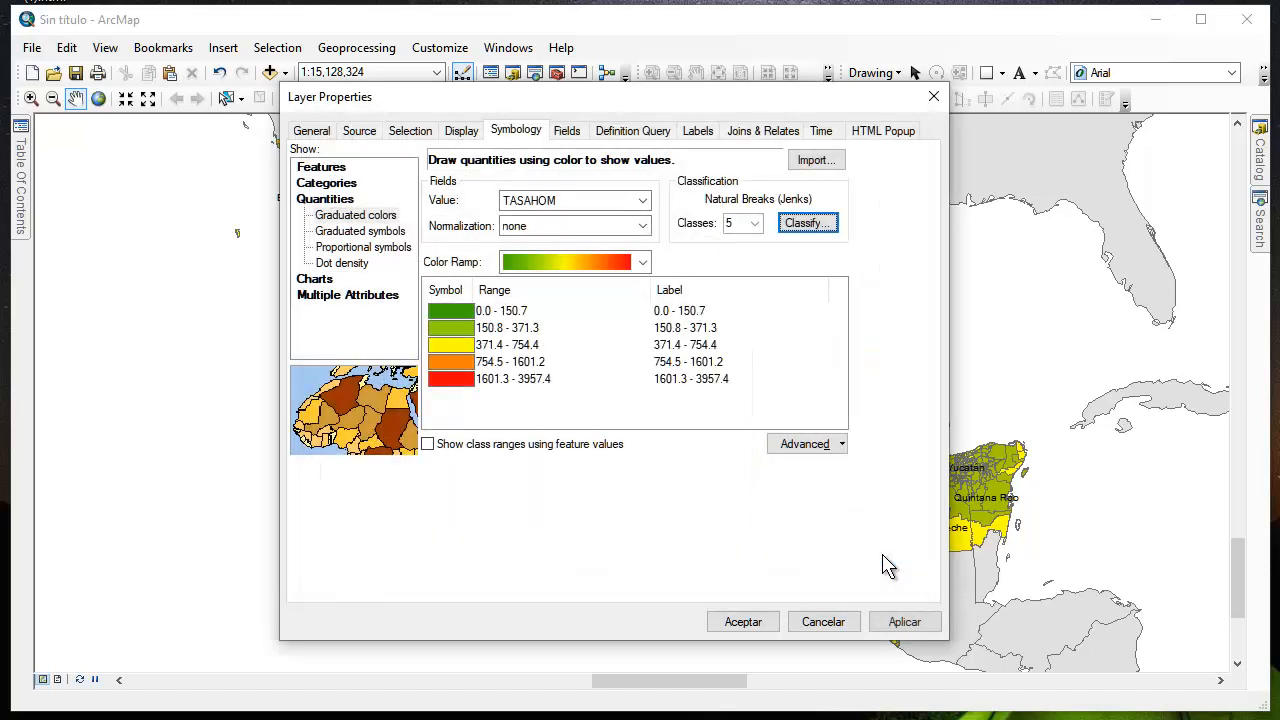
left_click(903, 622)
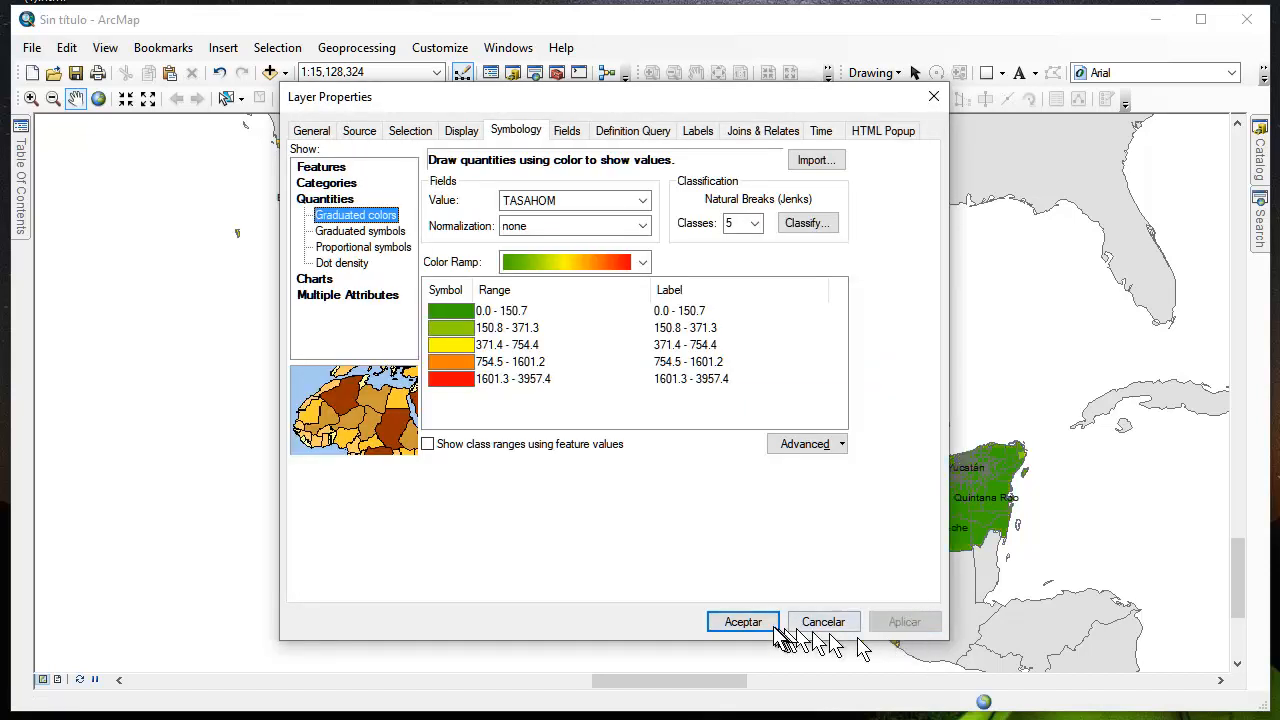
left_click_drag(729, 100, 107, 276)
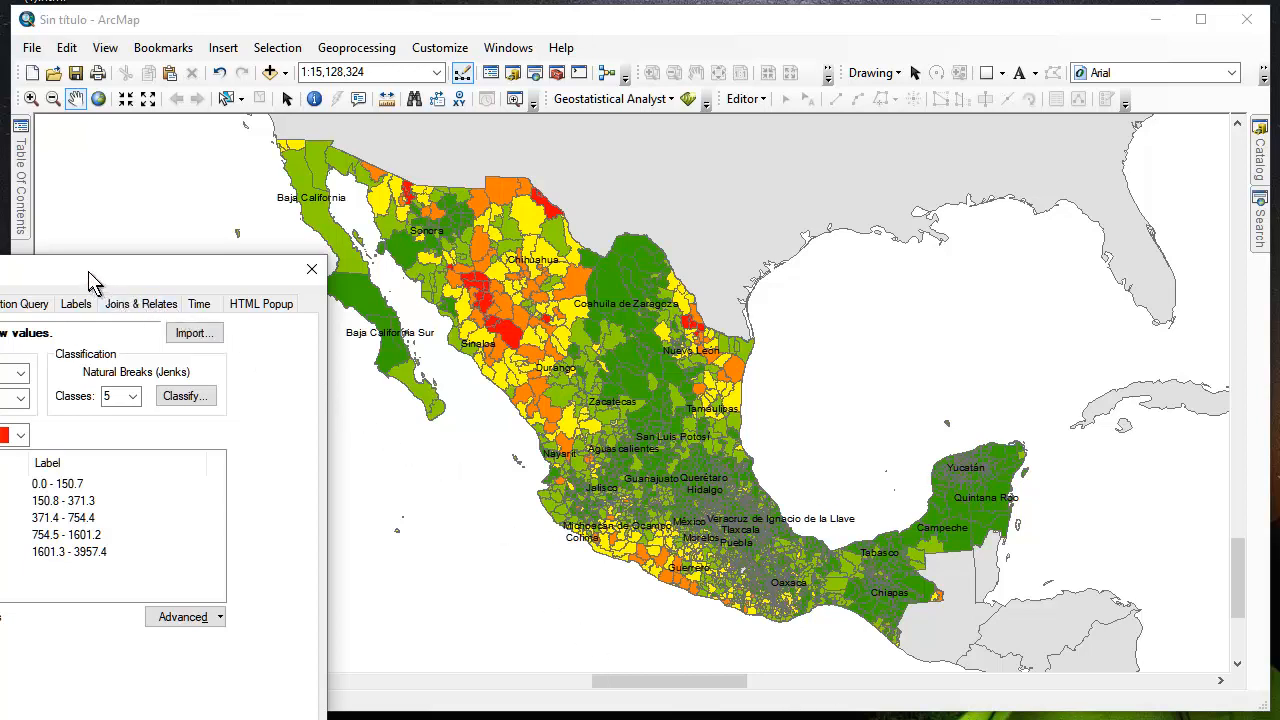
left_click_drag(145, 270, 718, 143)
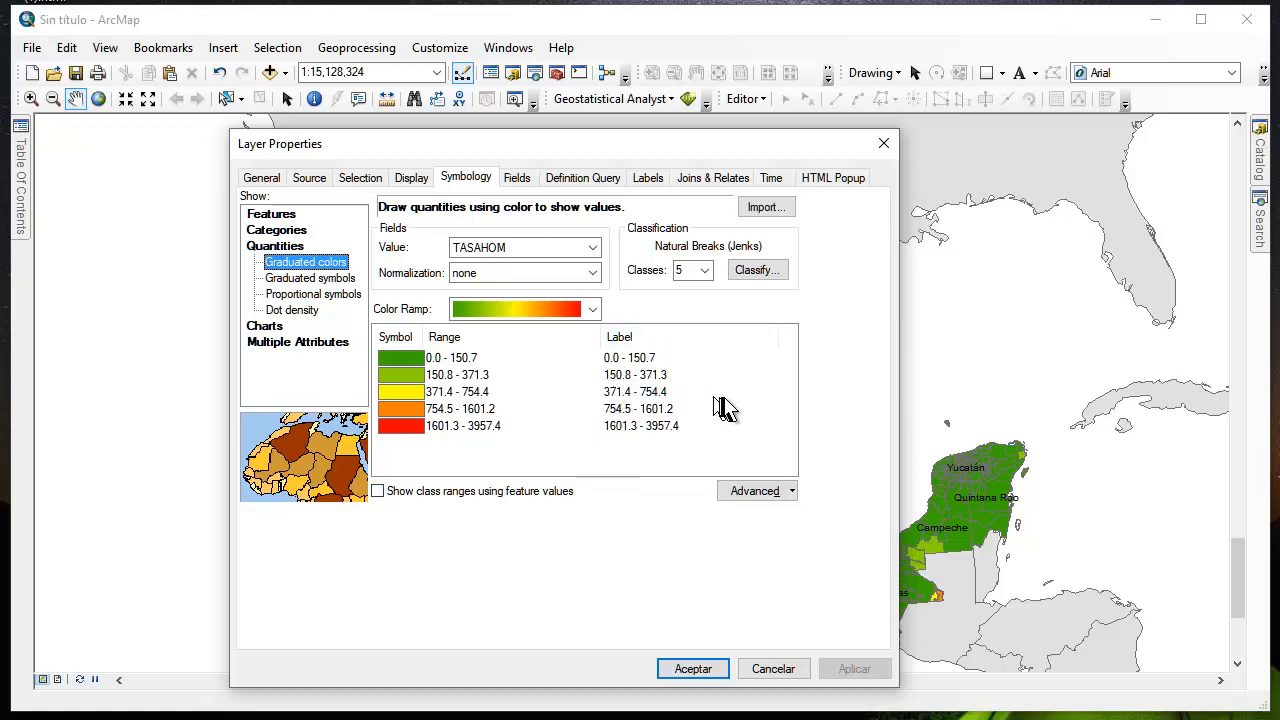
Set the TASAHOM classification method back to Quantile with 5 classes
left_click(756, 271)
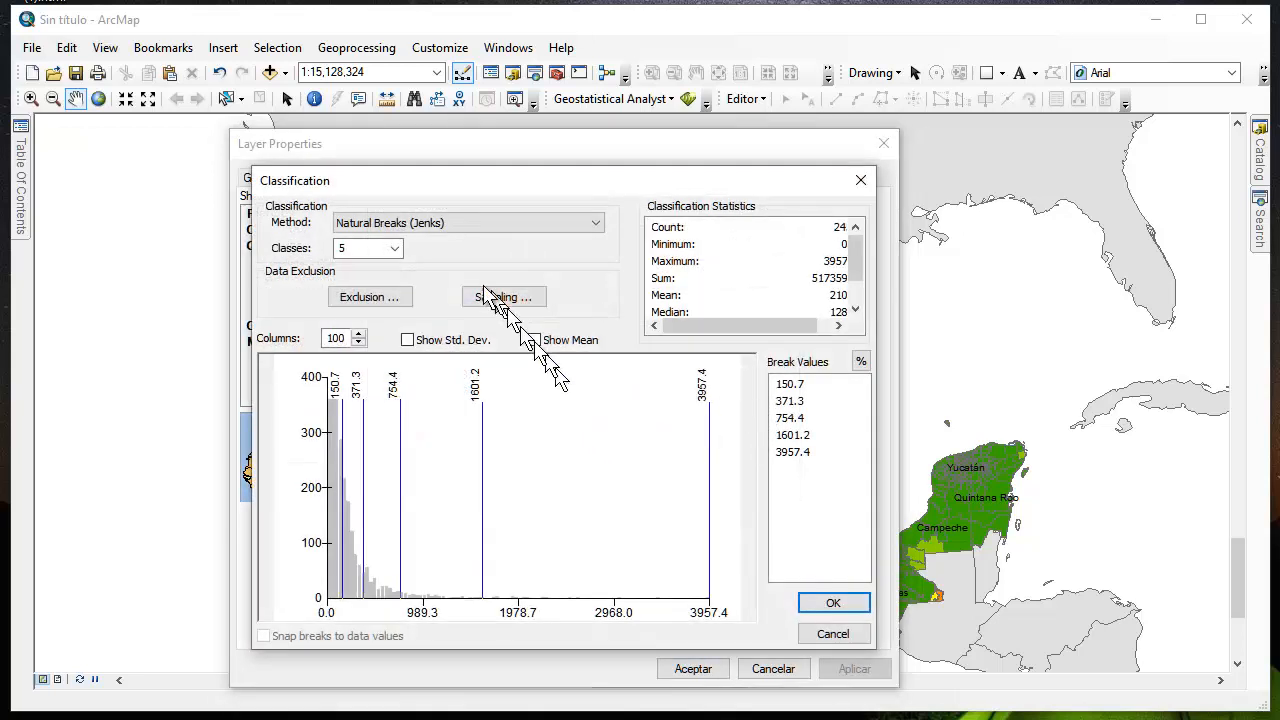
left_click(423, 224)
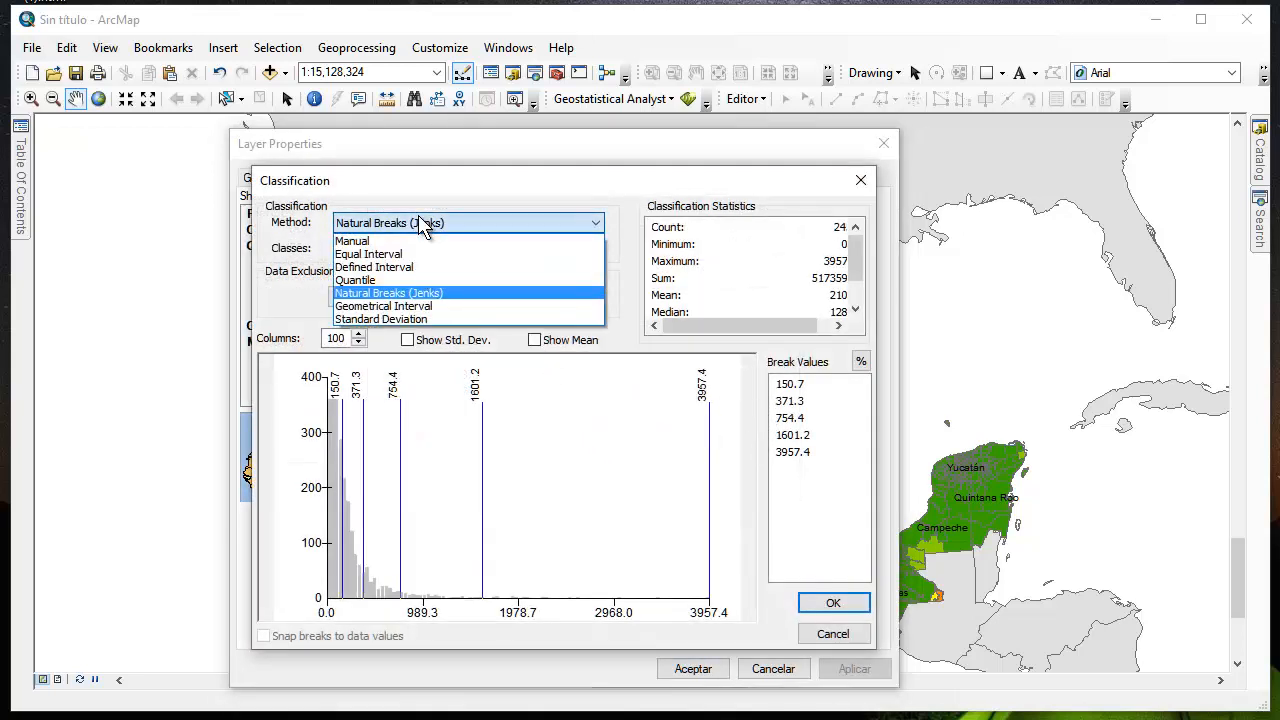
left_click(423, 281)
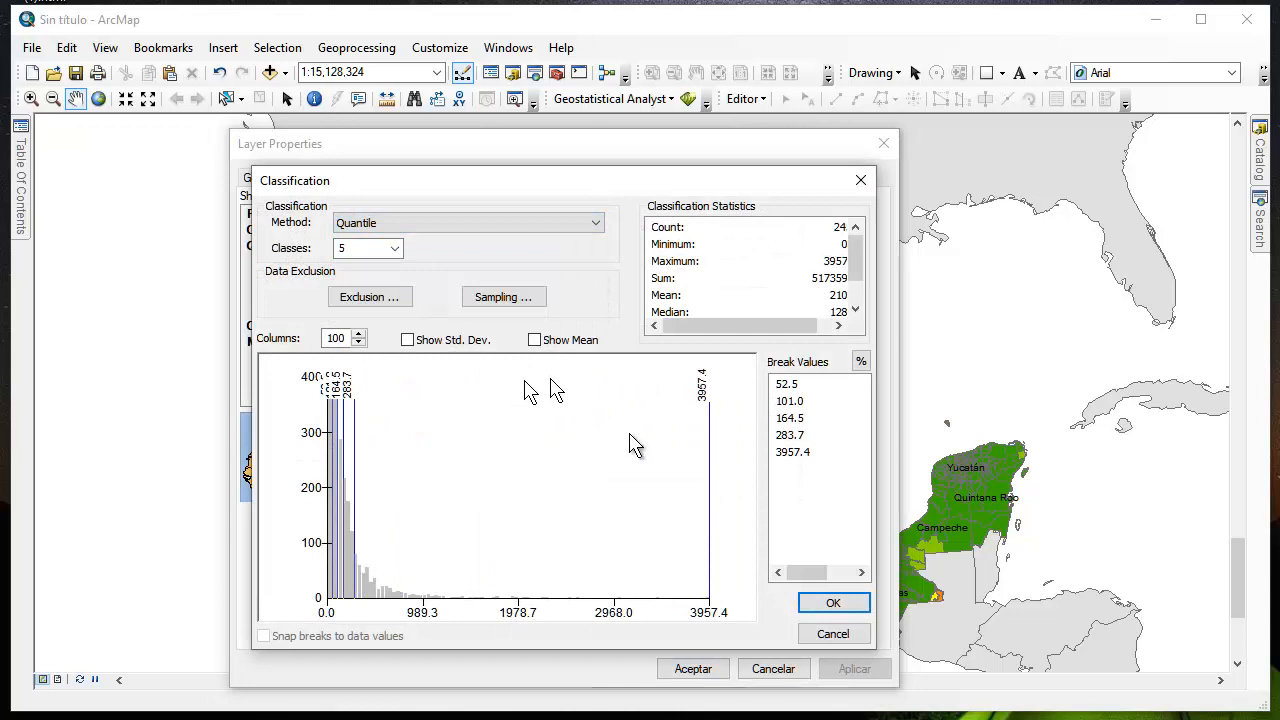
left_click(829, 604)
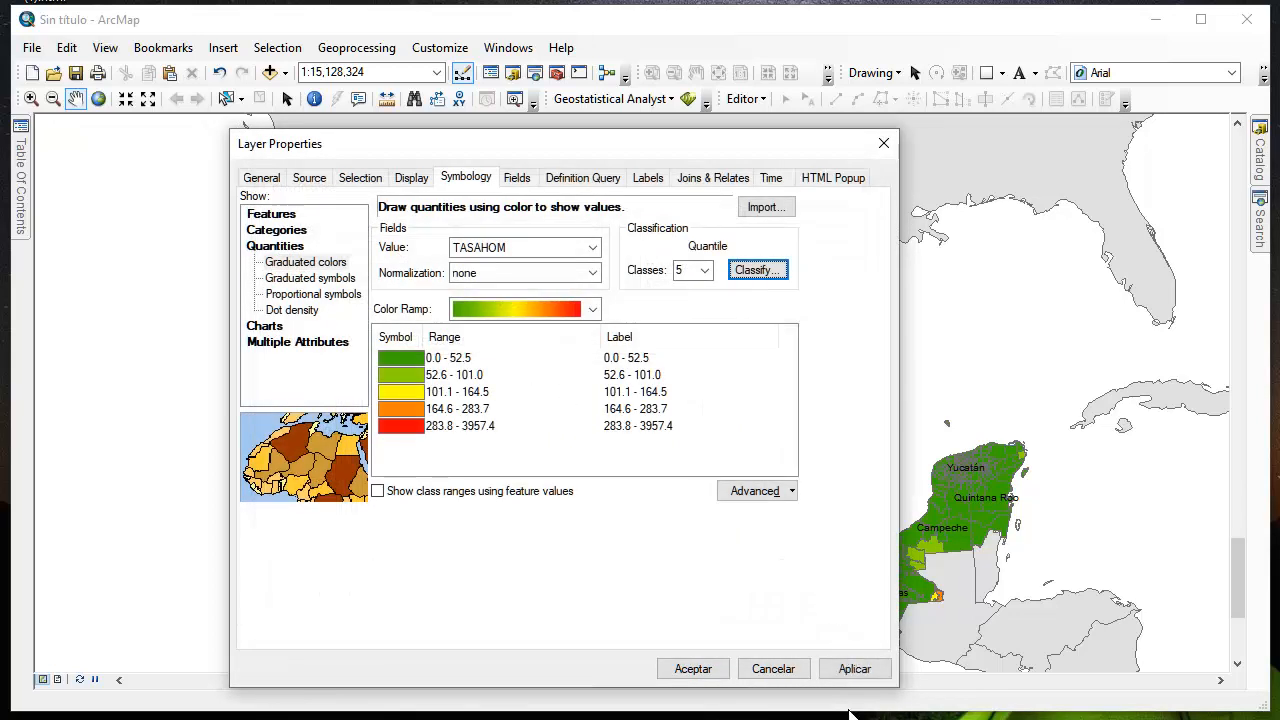
Set the outline color of all five TASAHOM class symbols to No Color, apply it, and accept the layer properties
left_click(390, 377)
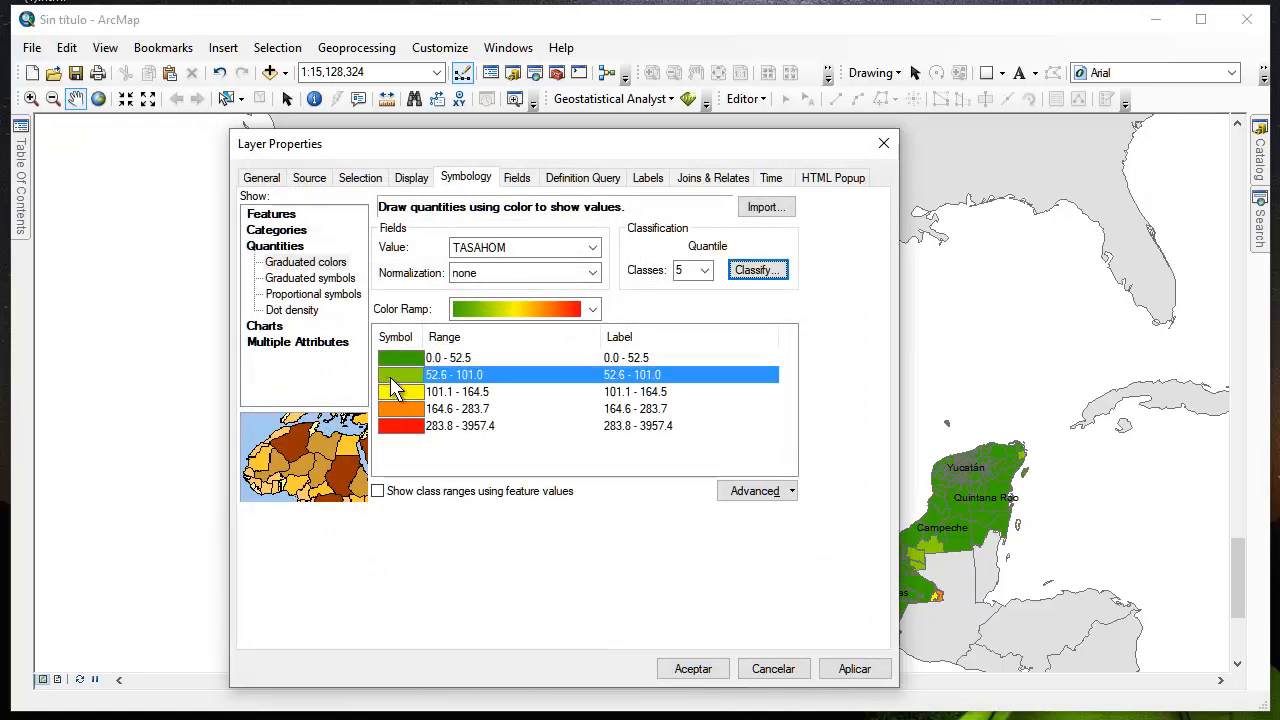
right_click(393, 388)
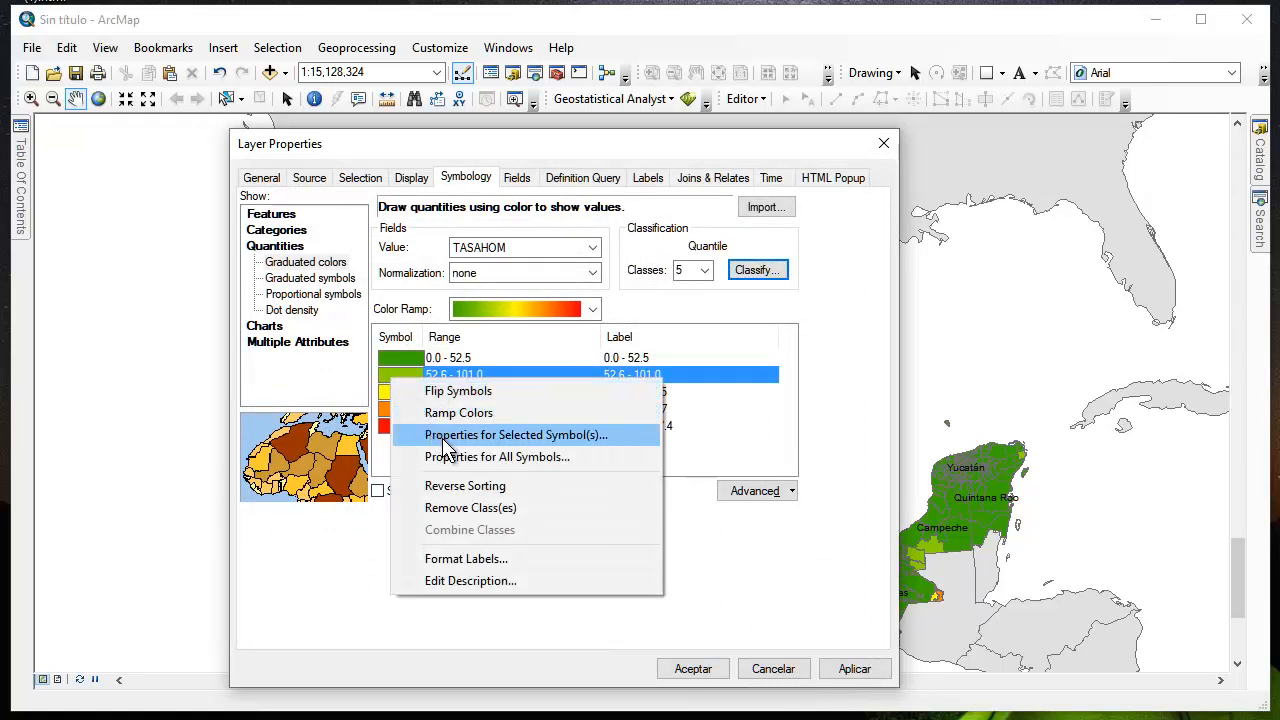
left_click(496, 460)
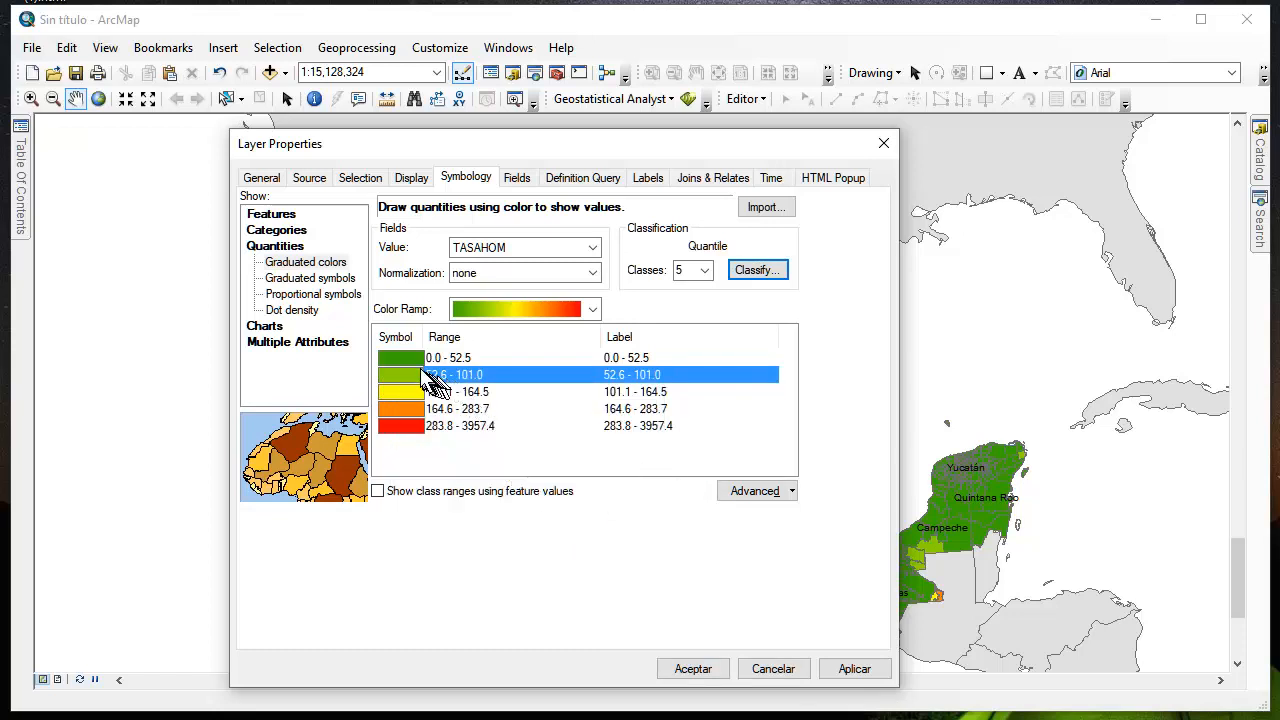
left_click(414, 360)
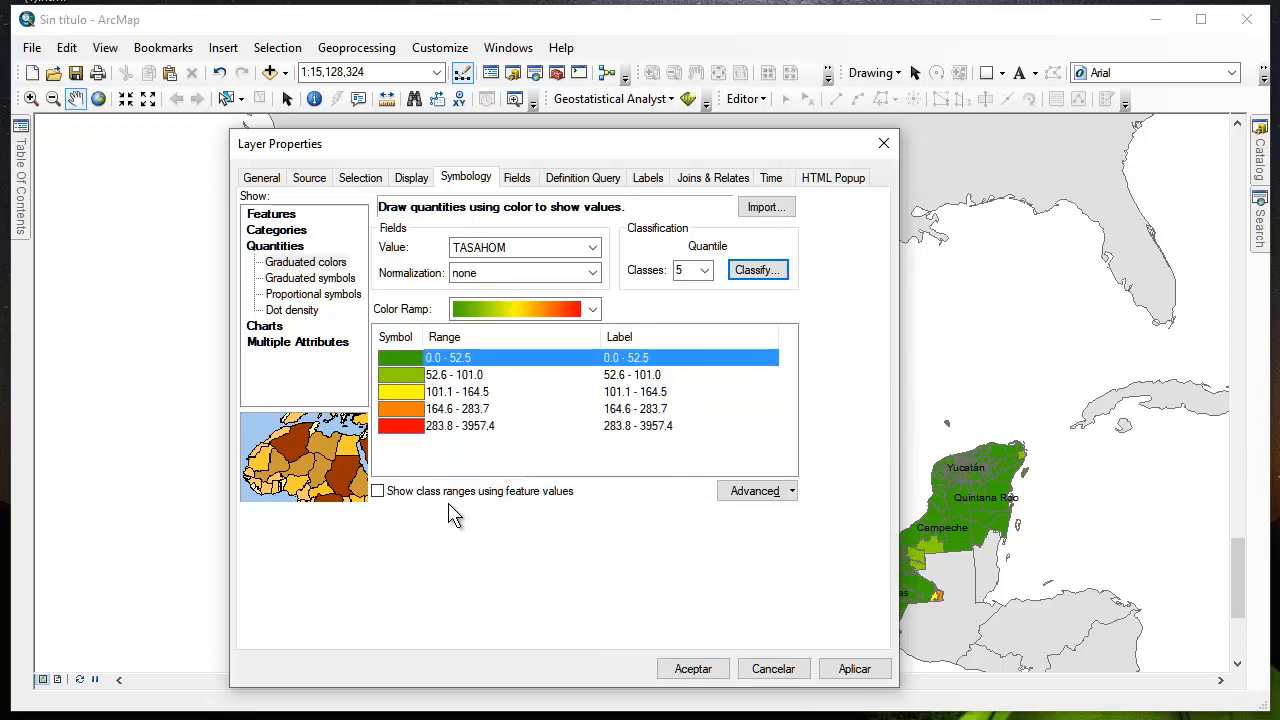
left_click(410, 425, "shift")
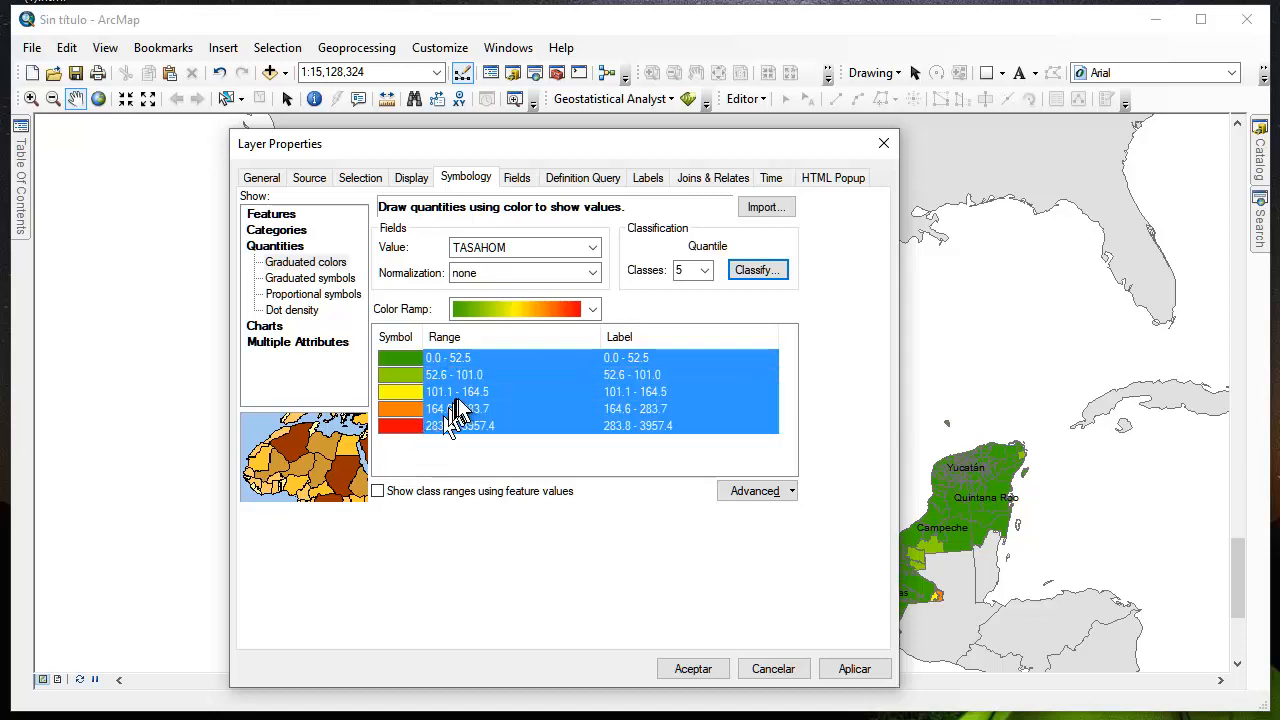
right_click(455, 402)
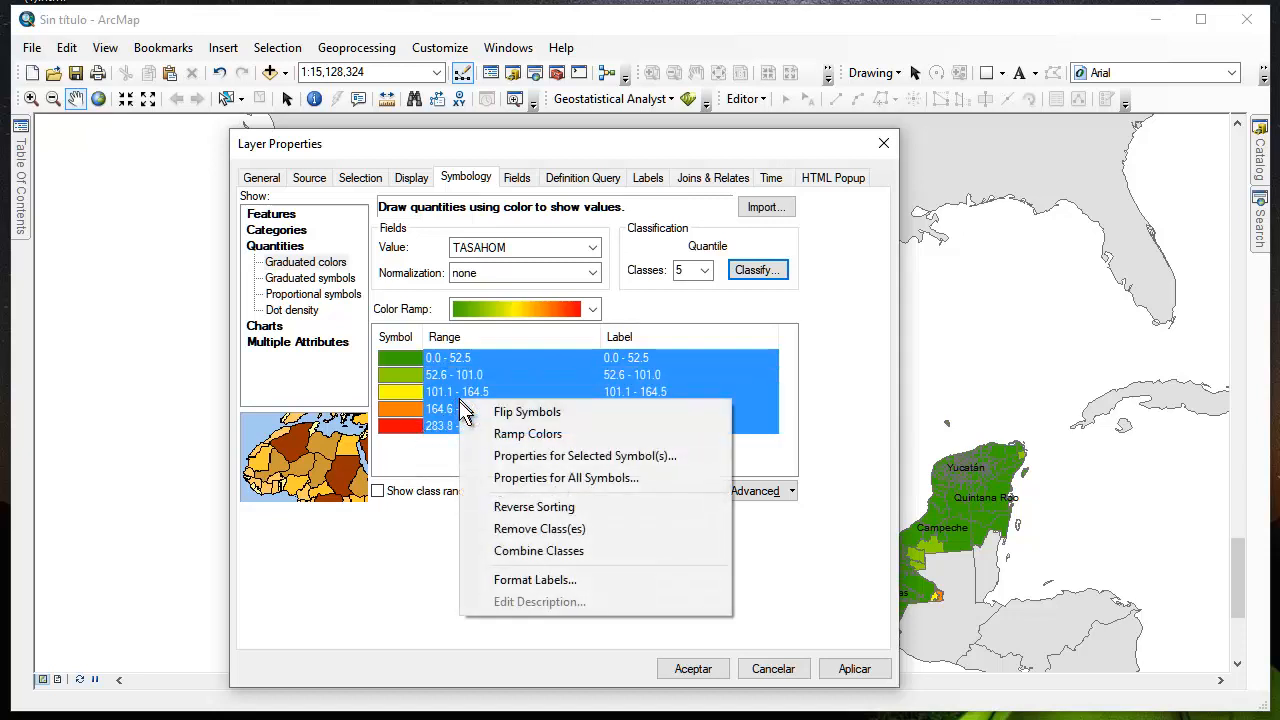
left_click(550, 456)
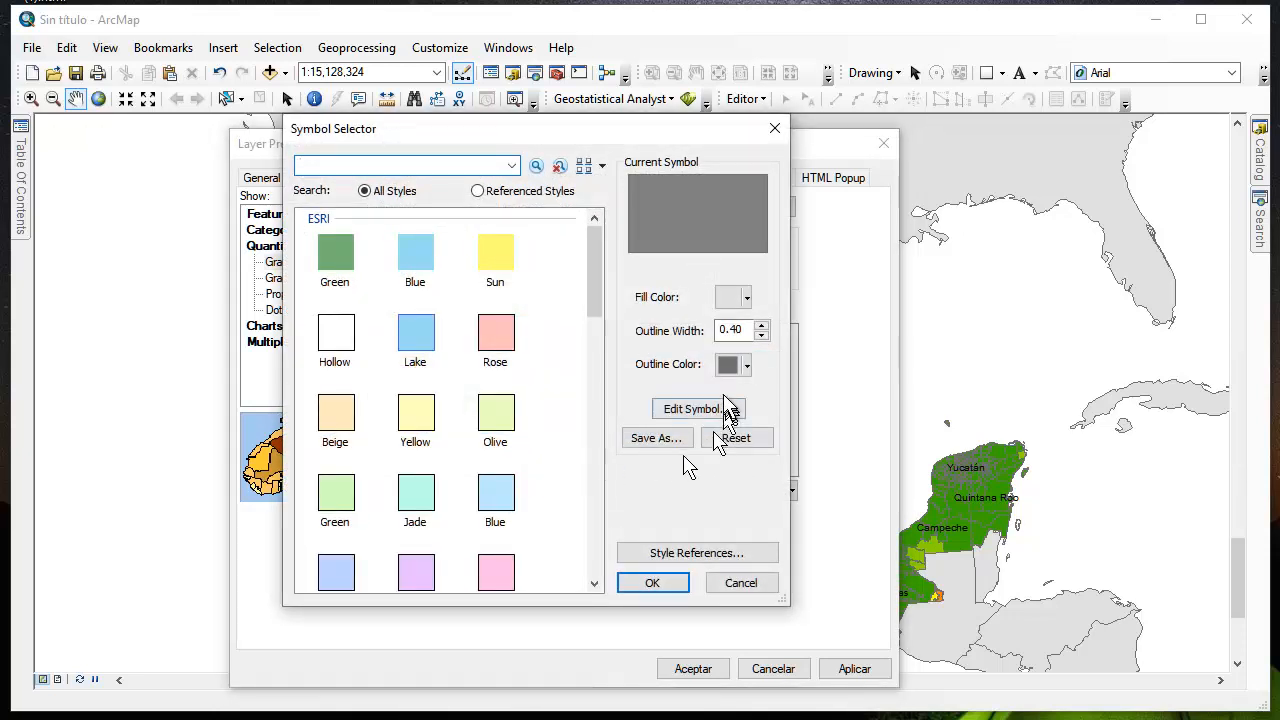
left_click(745, 364)
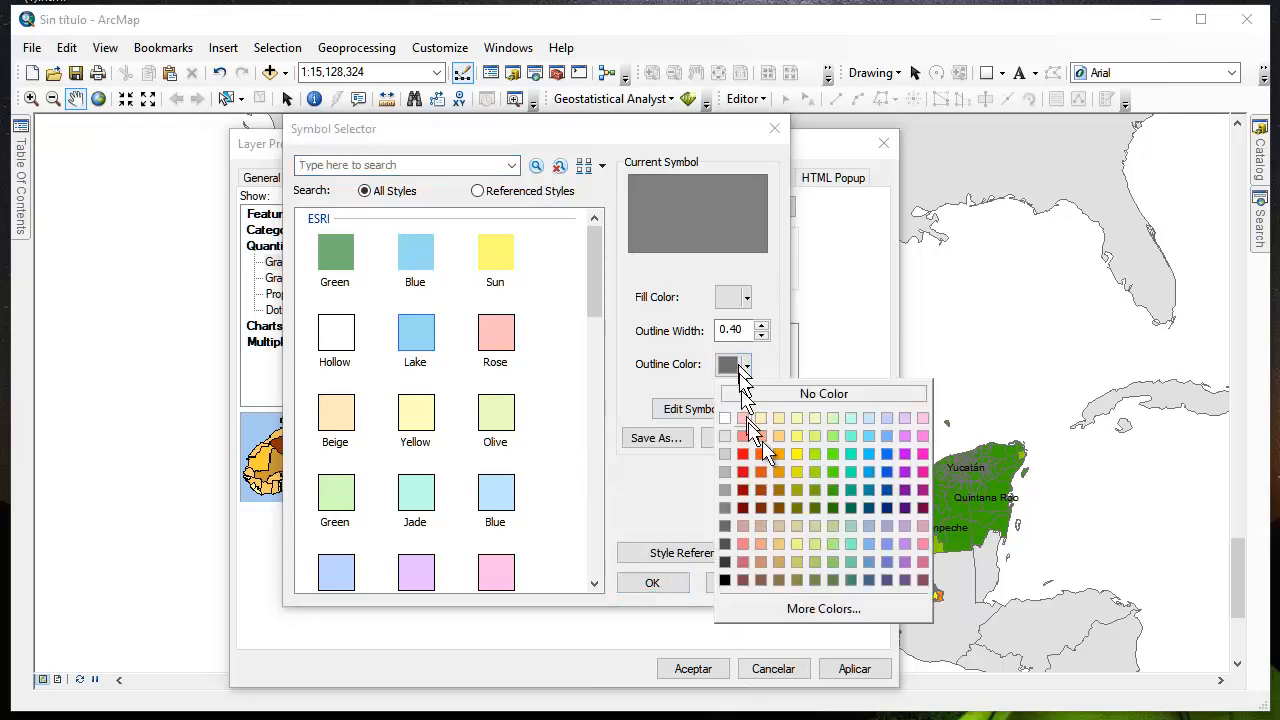
left_click(805, 395)
left_click(655, 583)
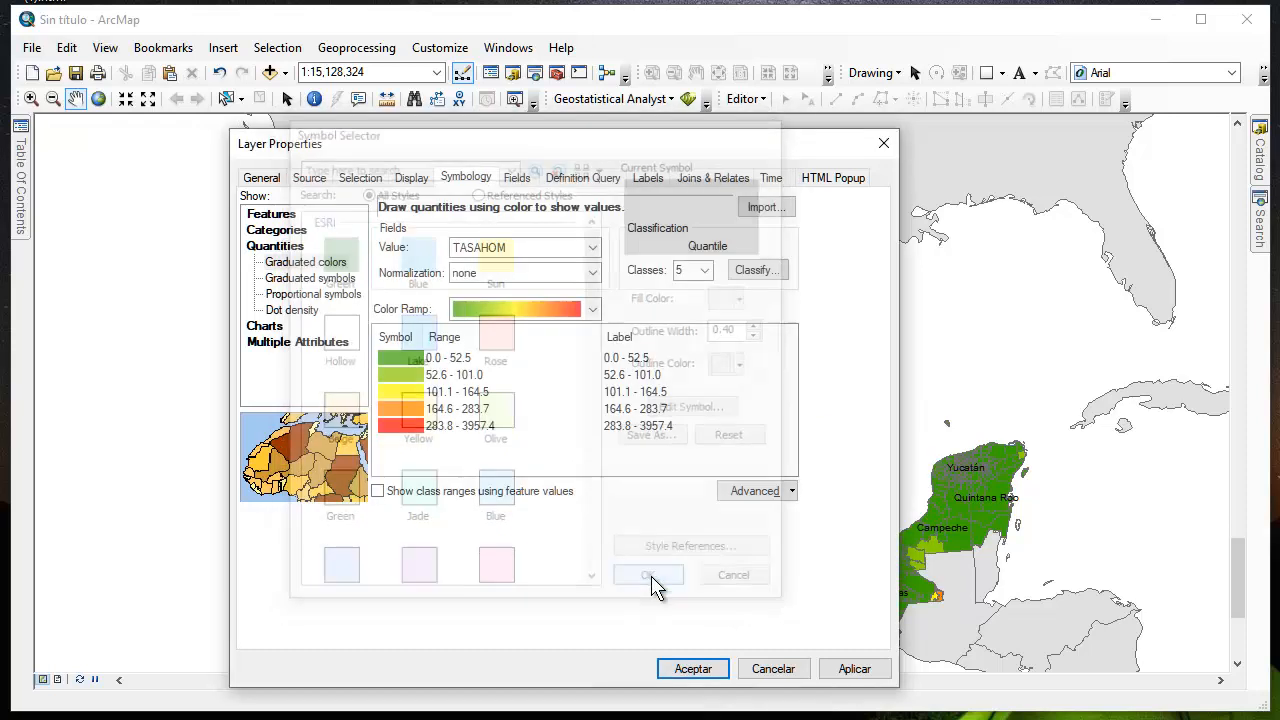
left_click(858, 670)
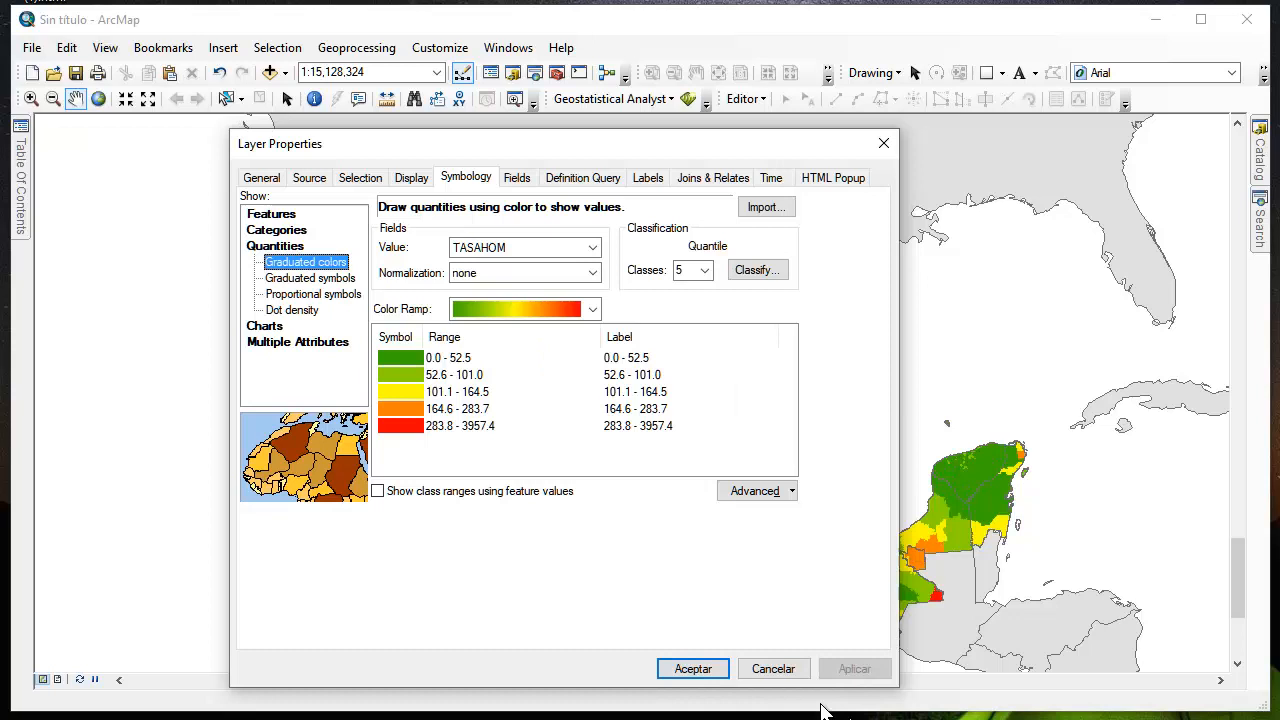
left_click(686, 672)
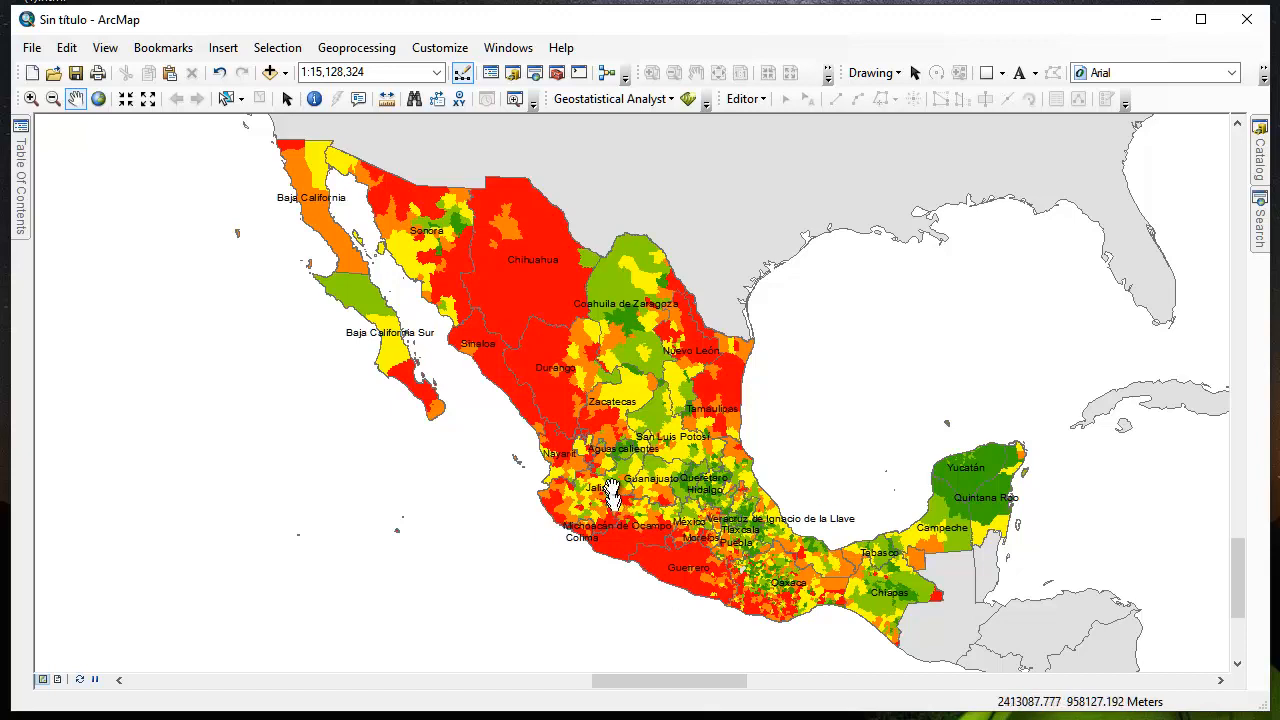
Switch to Layout View and check that the Layout toolbar is enabled
left_click(108, 48)
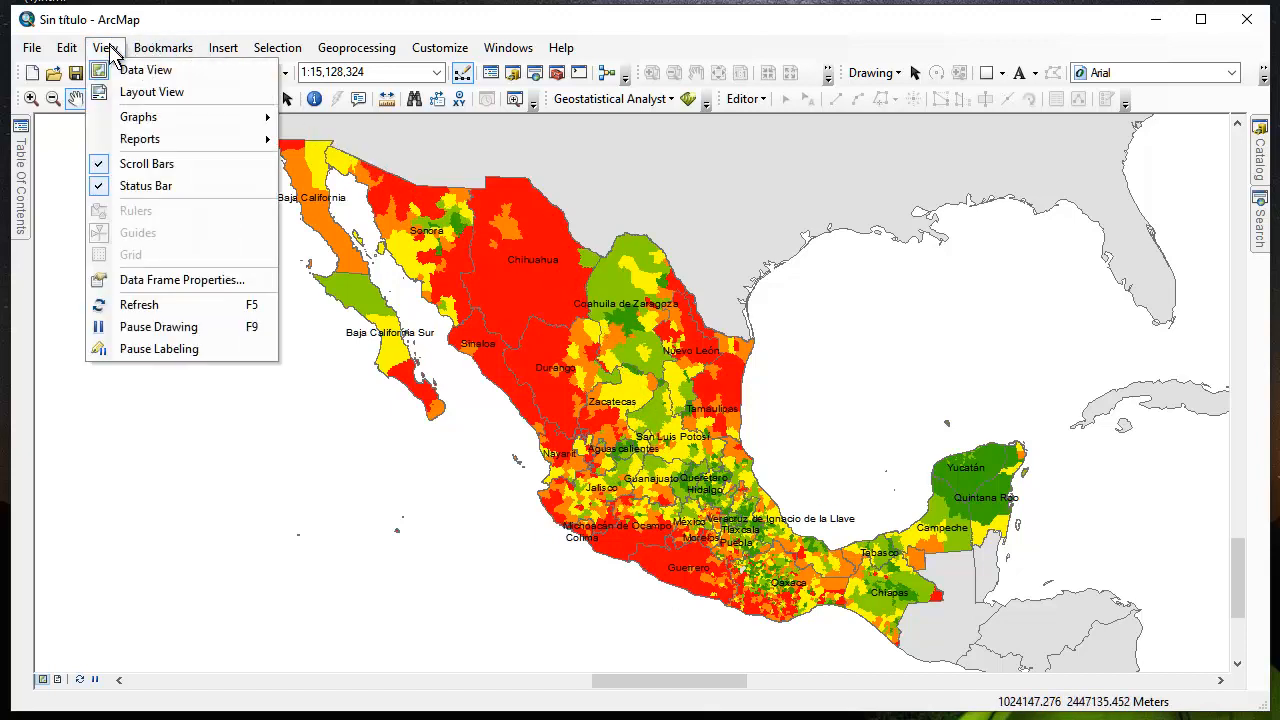
left_click(133, 89)
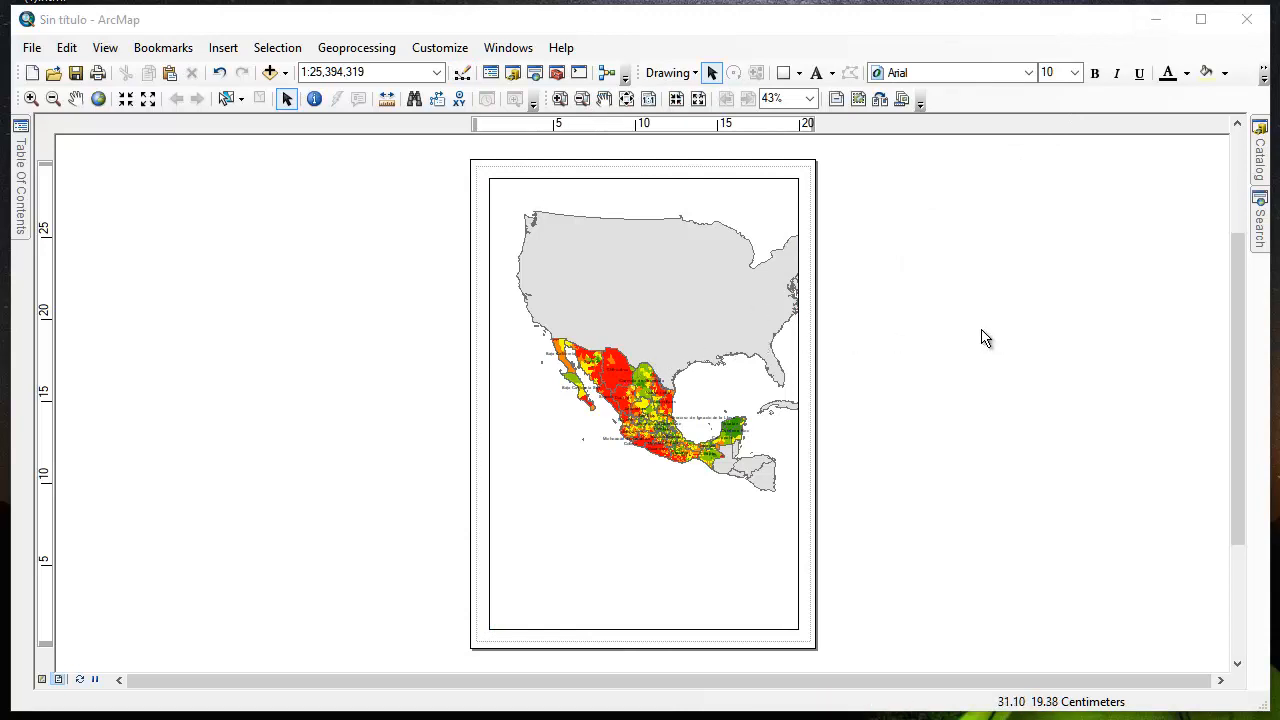
left_click(440, 48)
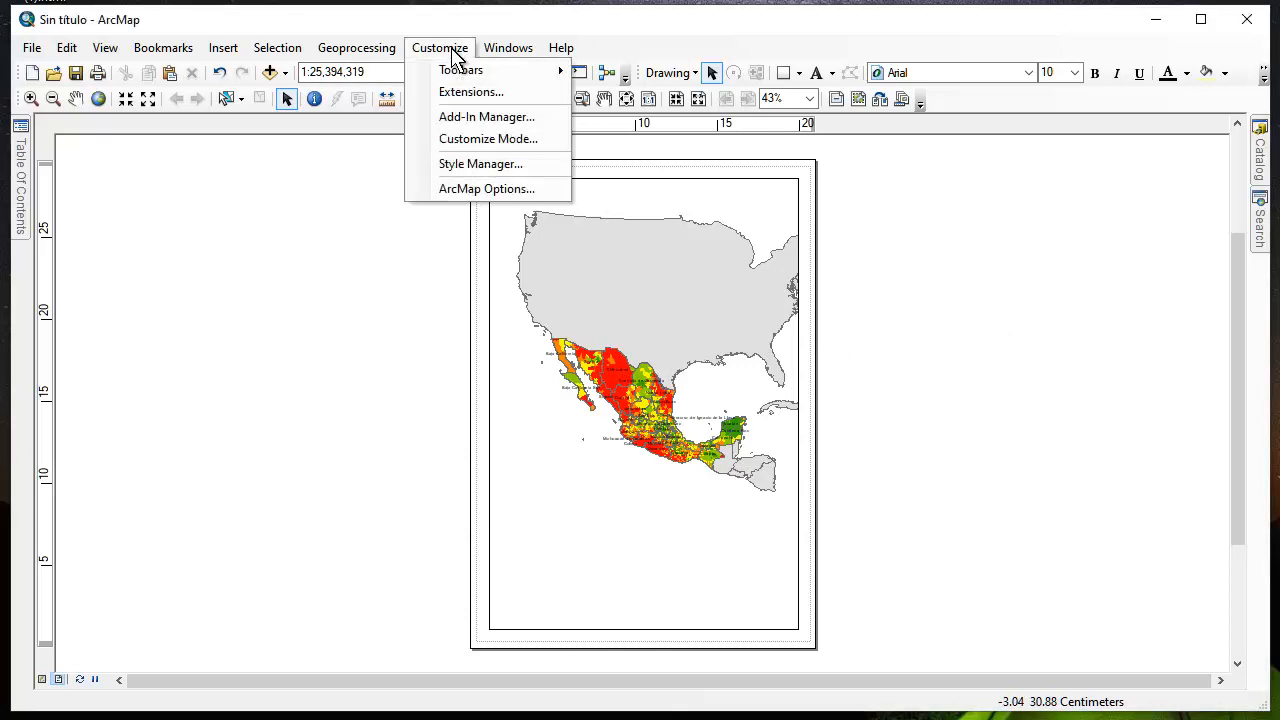
mouse_move(452, 72)
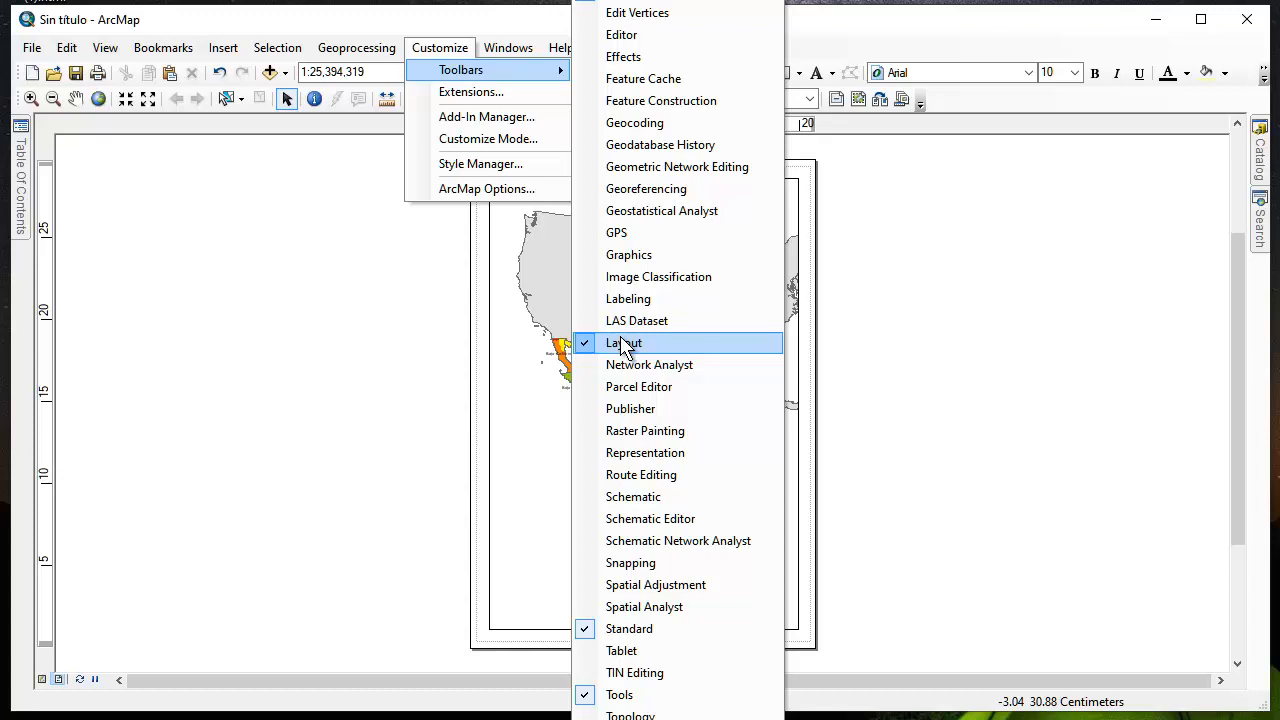
left_click(1045, 275)
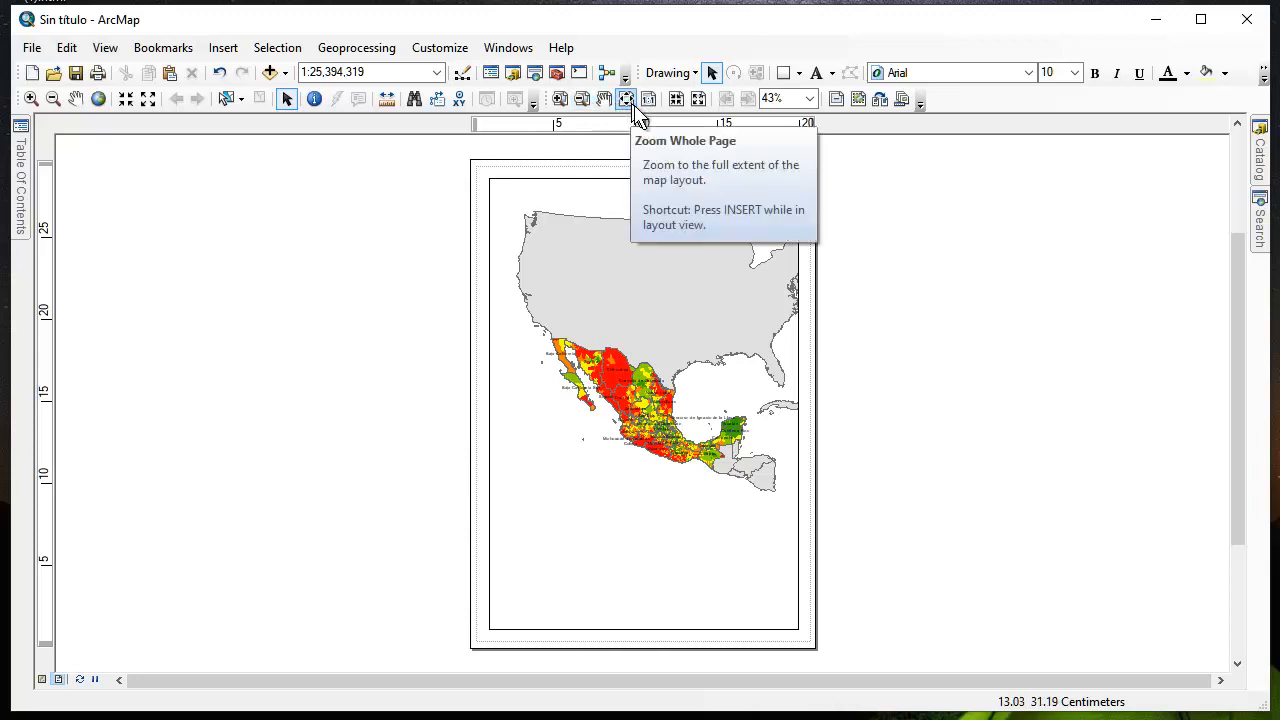
Change the layout to the LetterLandscape.mxd template from Traditional Layouts and zoom the data frame in on Mexico
left_click(881, 104)
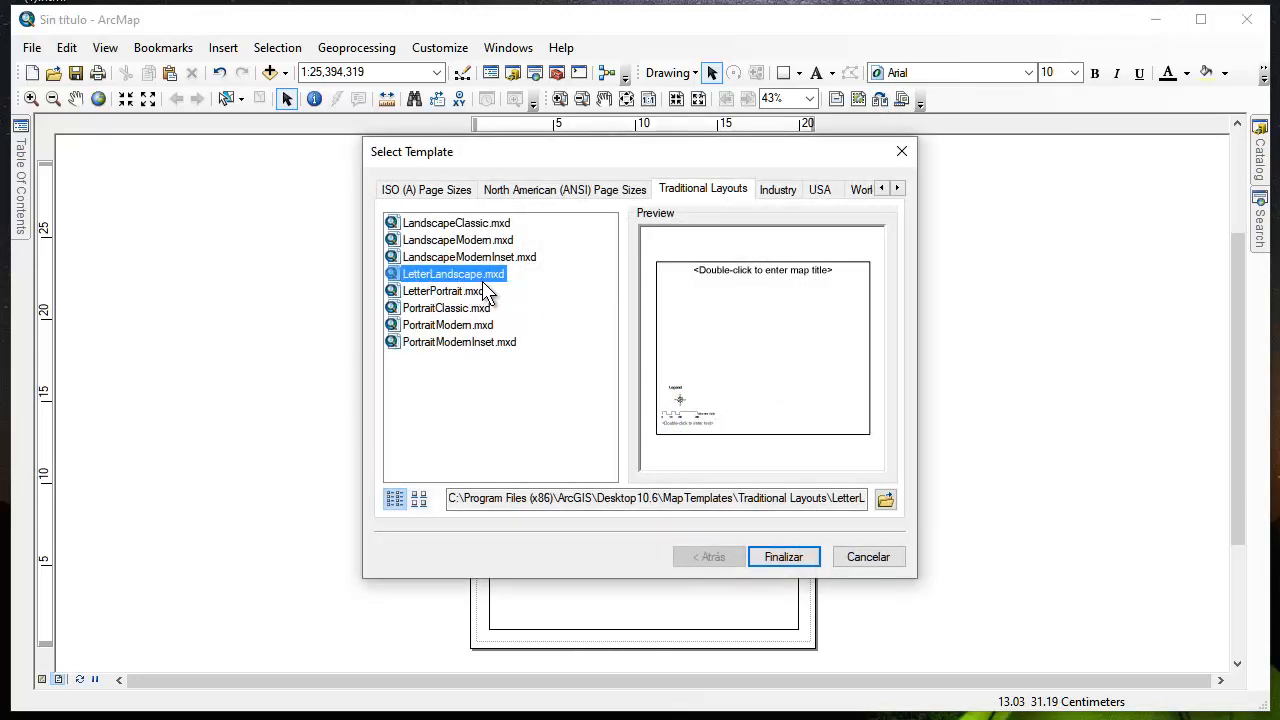
left_click(785, 560)
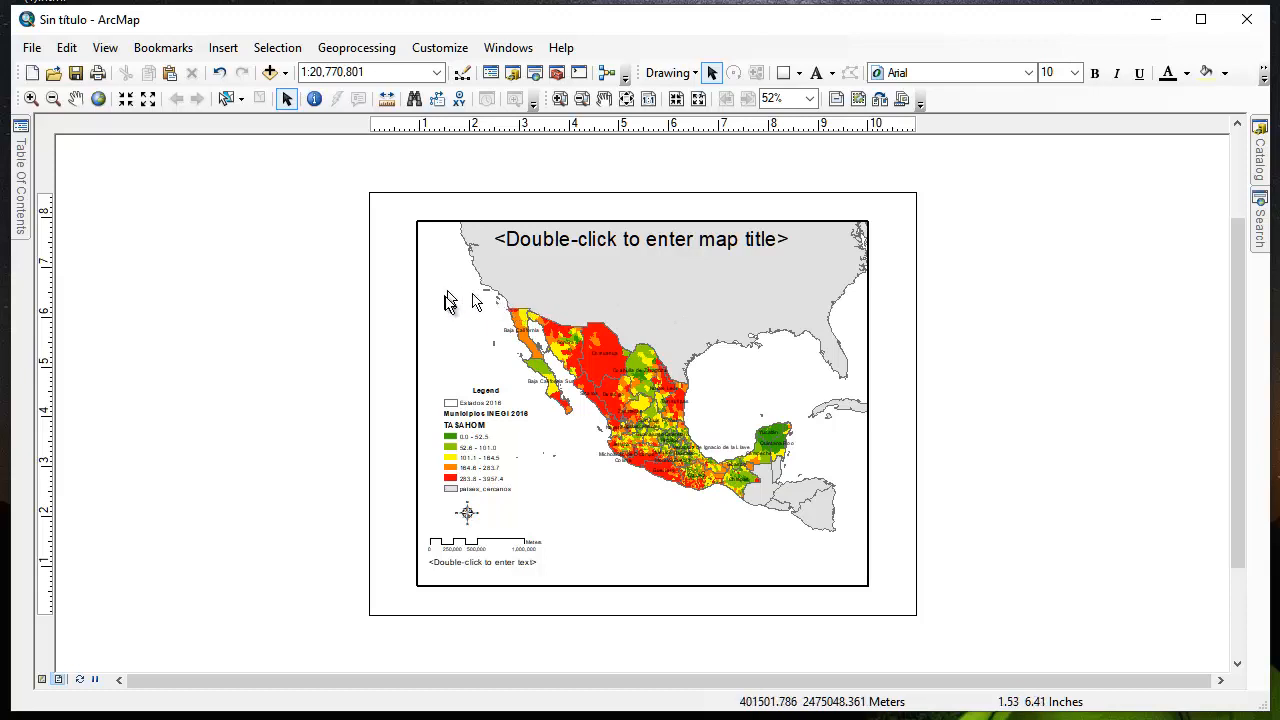
left_click(31, 98)
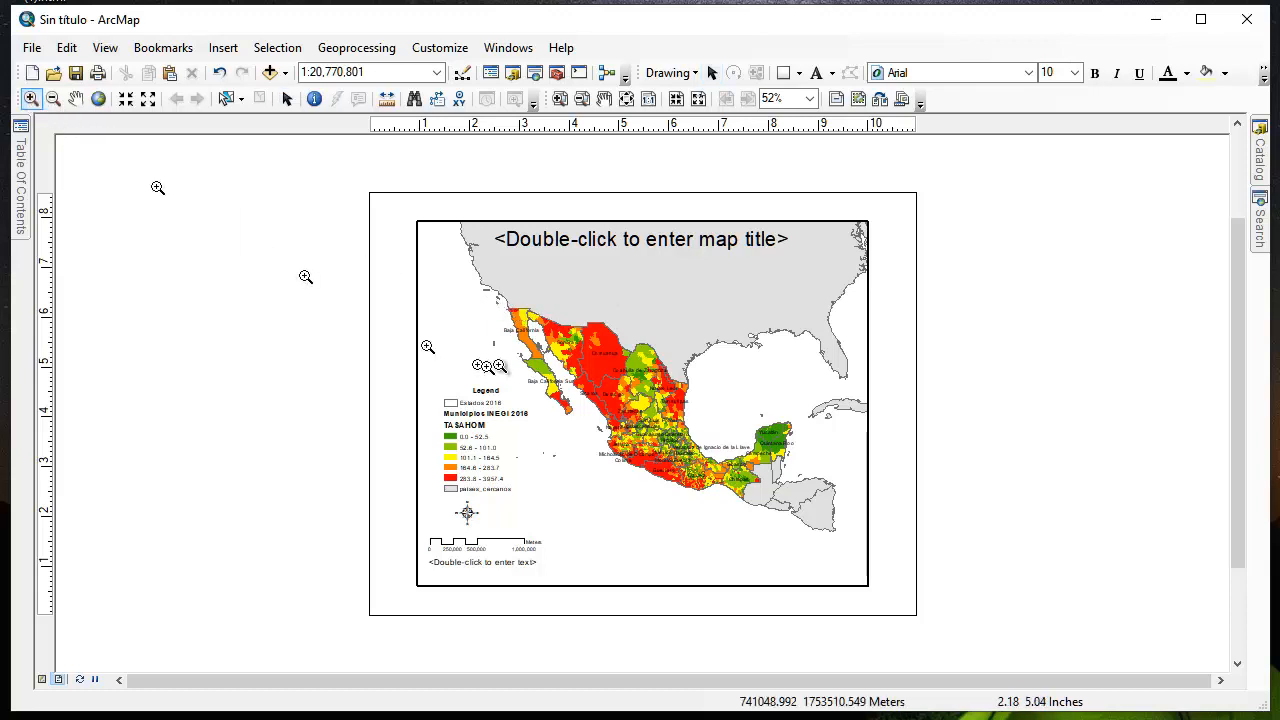
left_click_drag(502, 299, 799, 513)
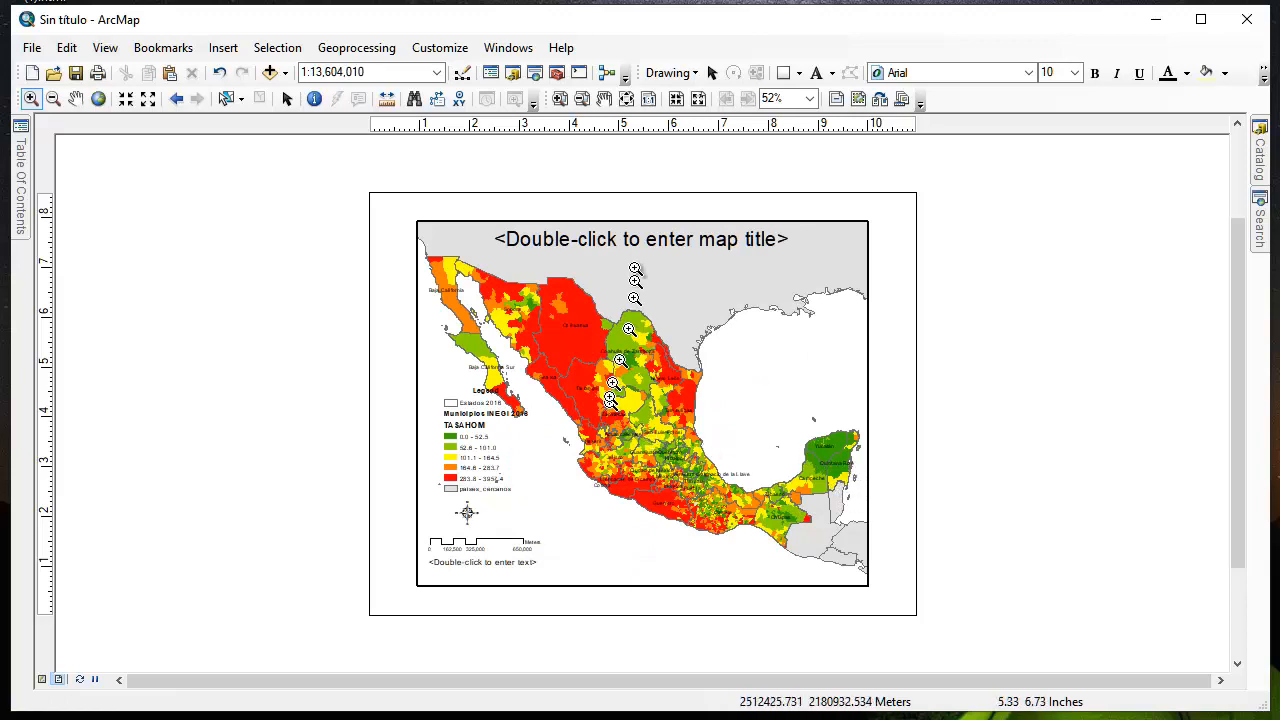
Lower the top edge of the map frame and move the title placeholder into the space above it
left_click(287, 99)
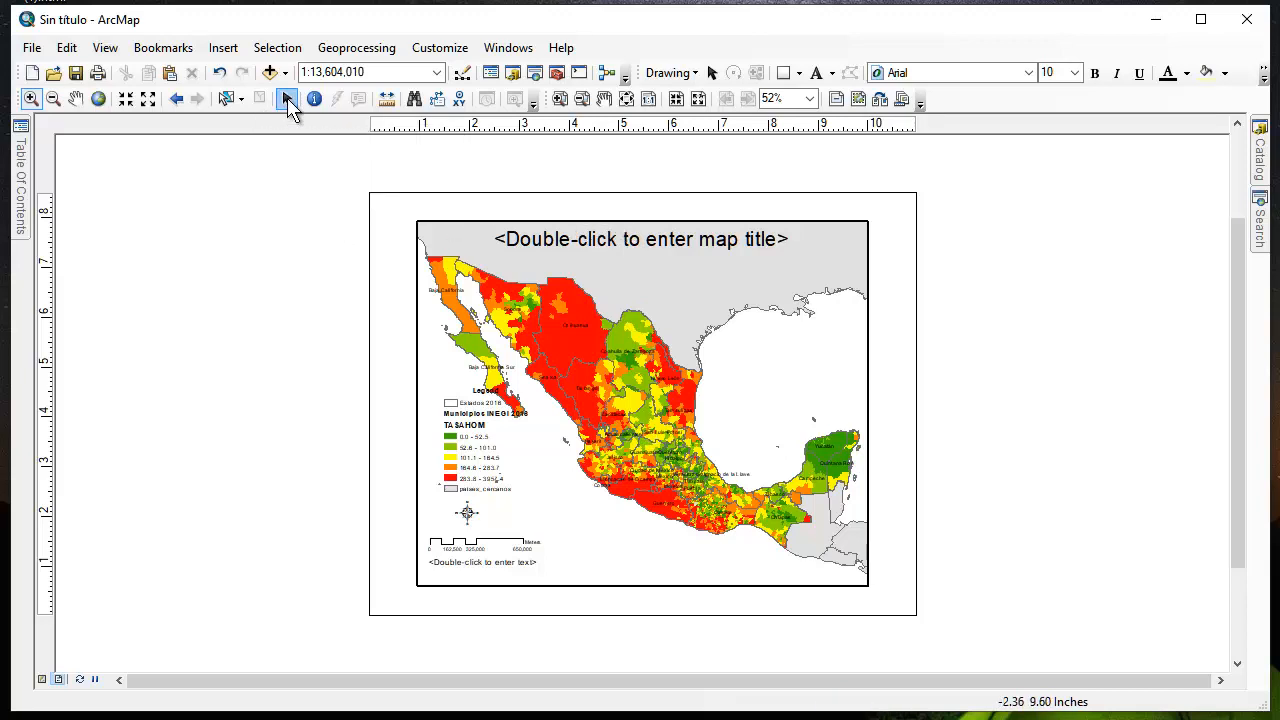
left_click(631, 245)
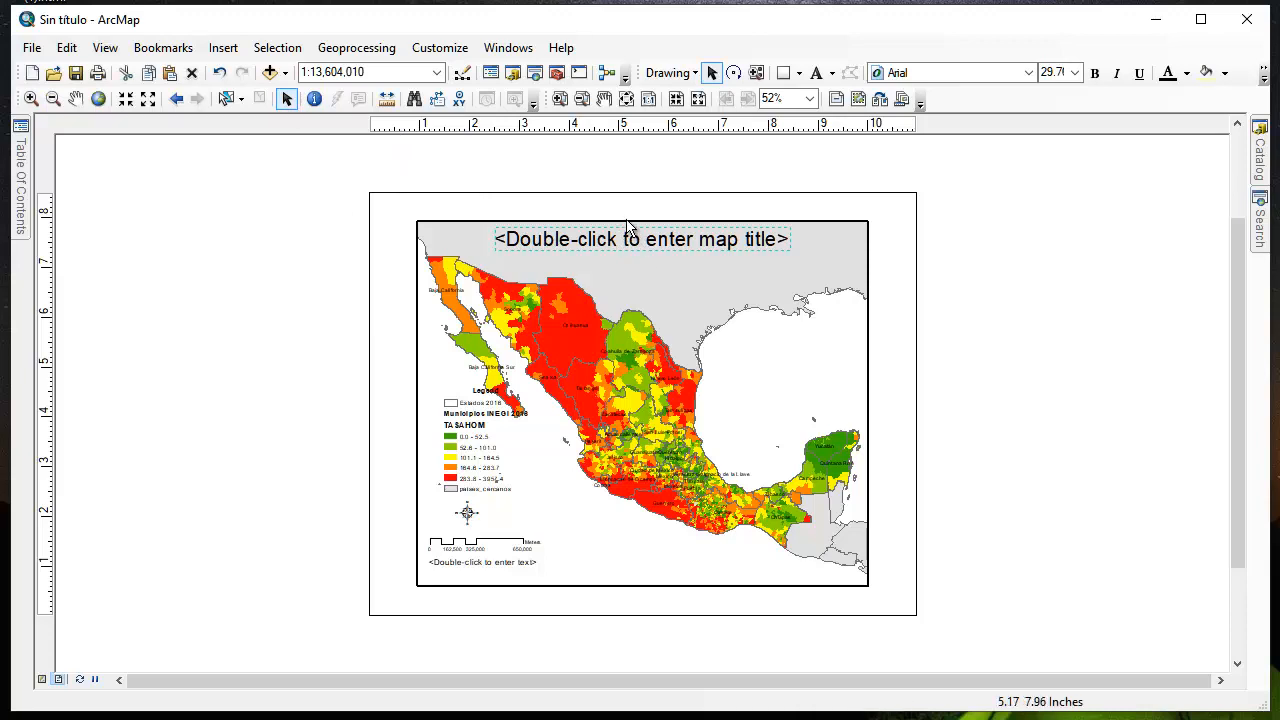
left_click(629, 225)
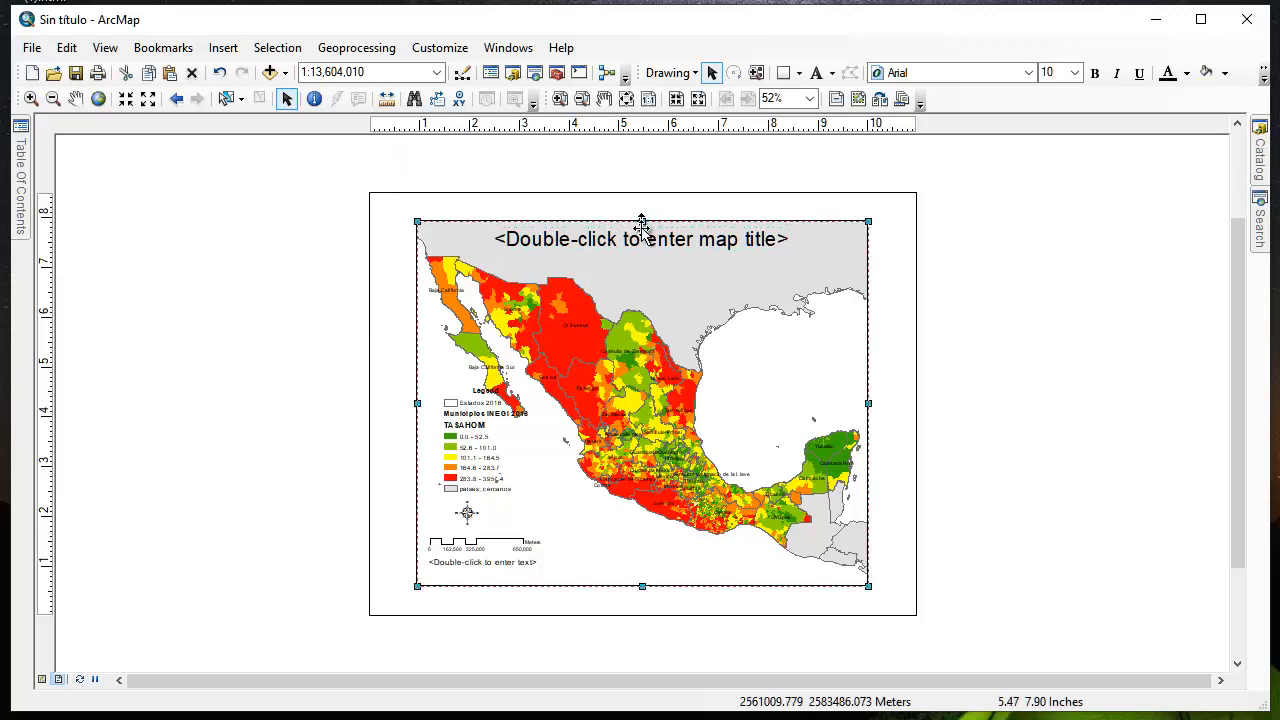
left_click_drag(641, 220, 641, 248)
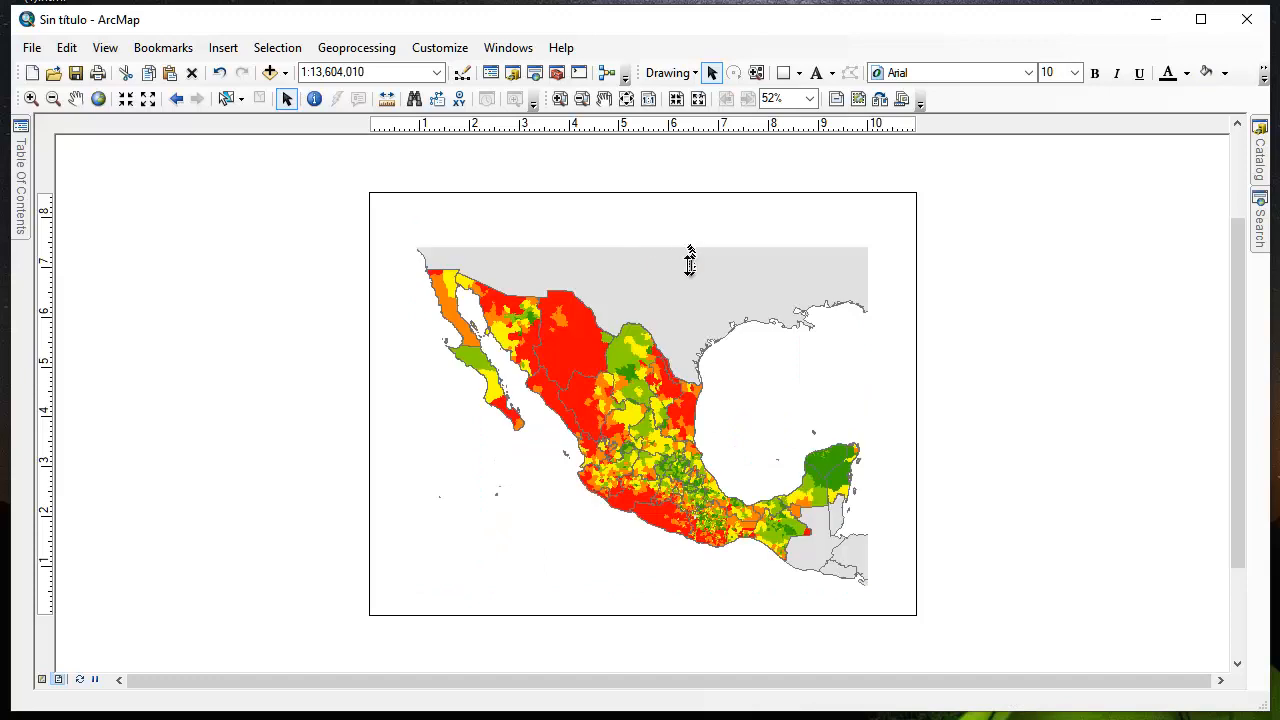
left_click(631, 243)
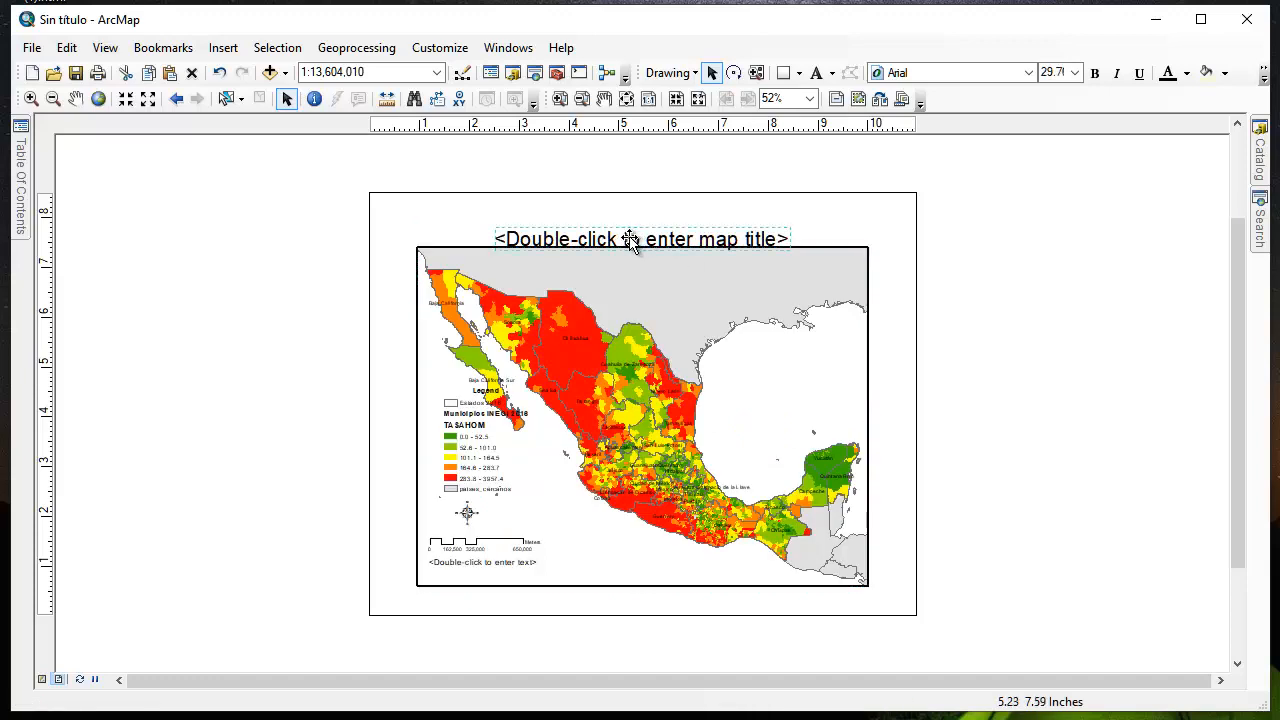
left_click_drag(631, 243, 631, 224)
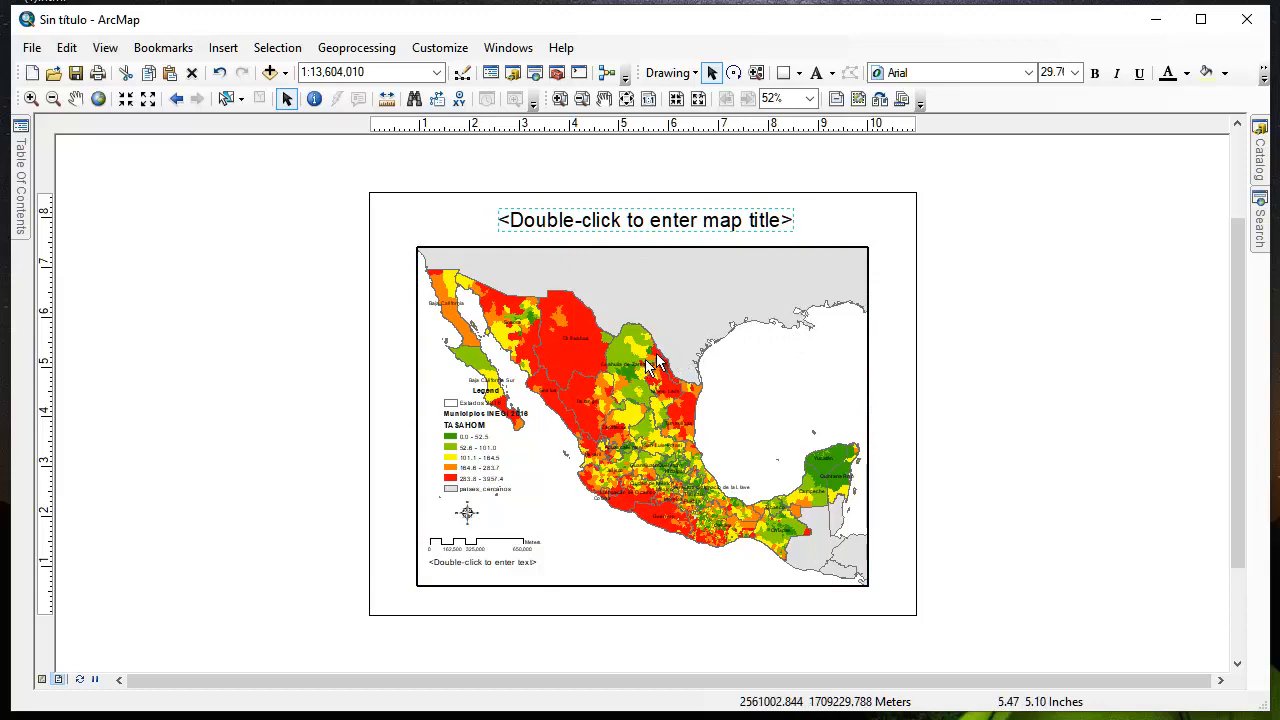
left_click(467, 512)
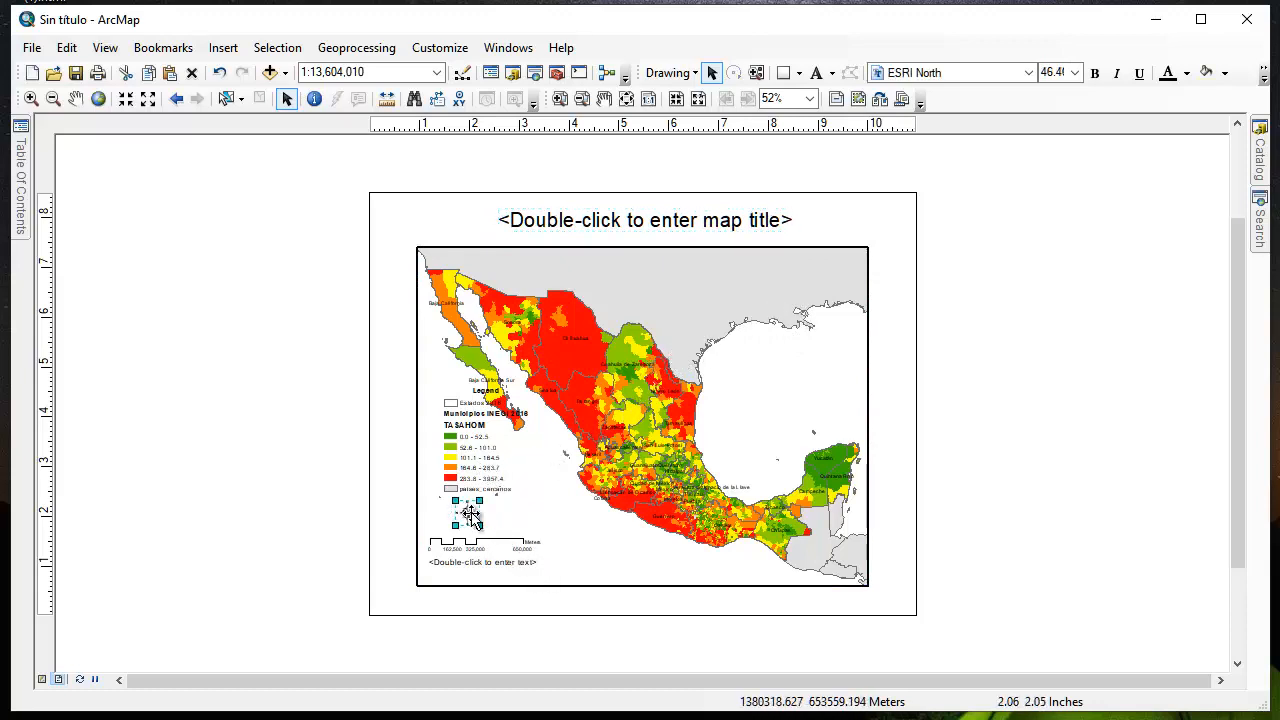
left_click_drag(475, 515, 858, 271)
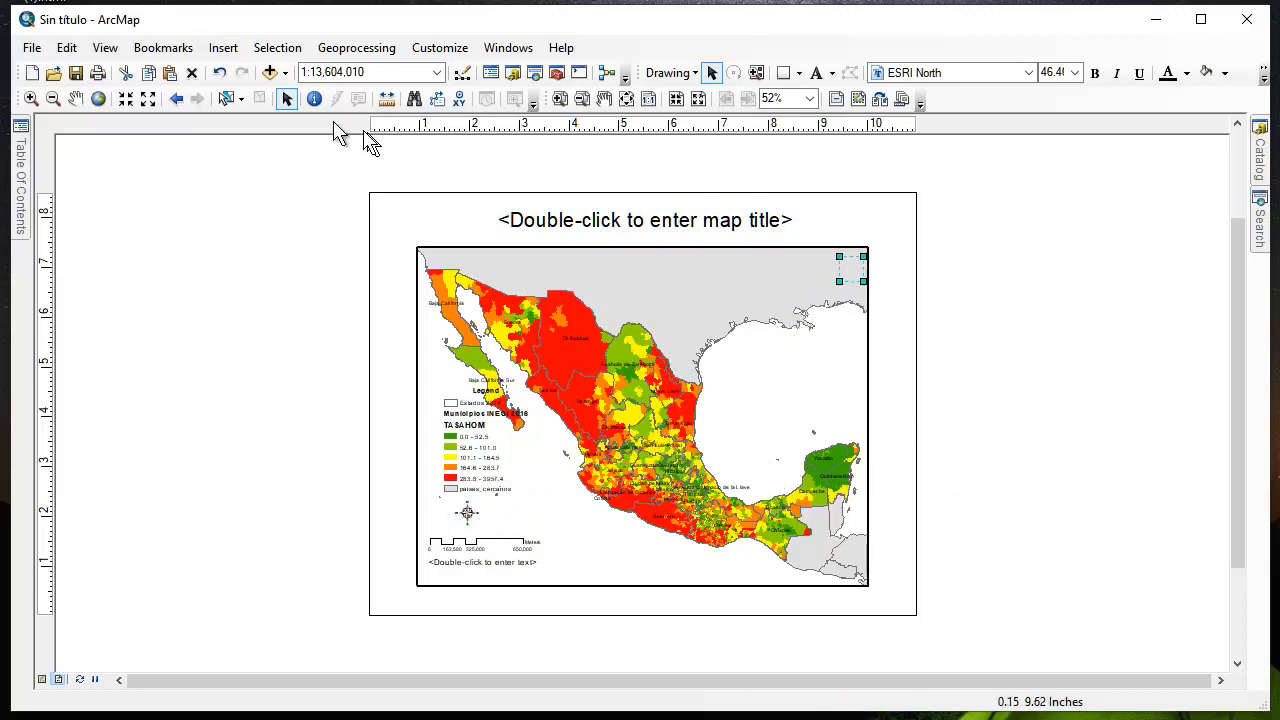
left_click(66, 48)
left_click(90, 66)
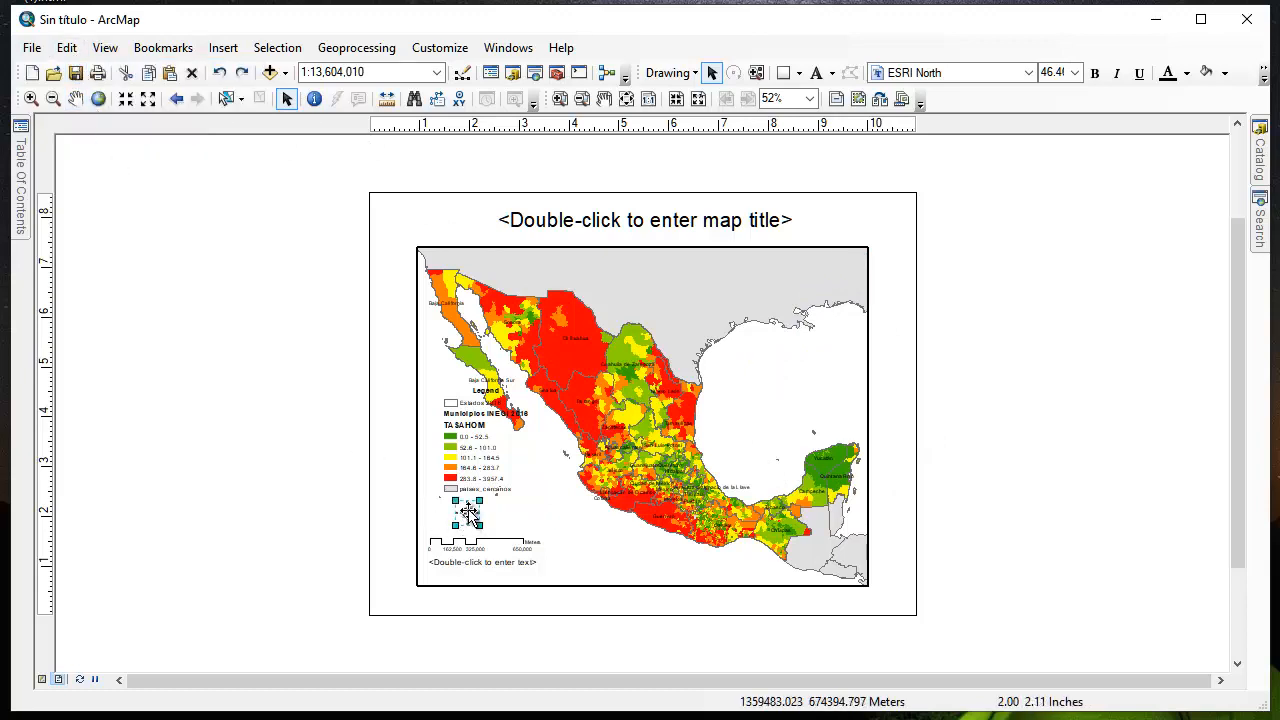
Move the north arrow to the upper-right corner of the map frame
left_click_drag(470, 512, 850, 270)
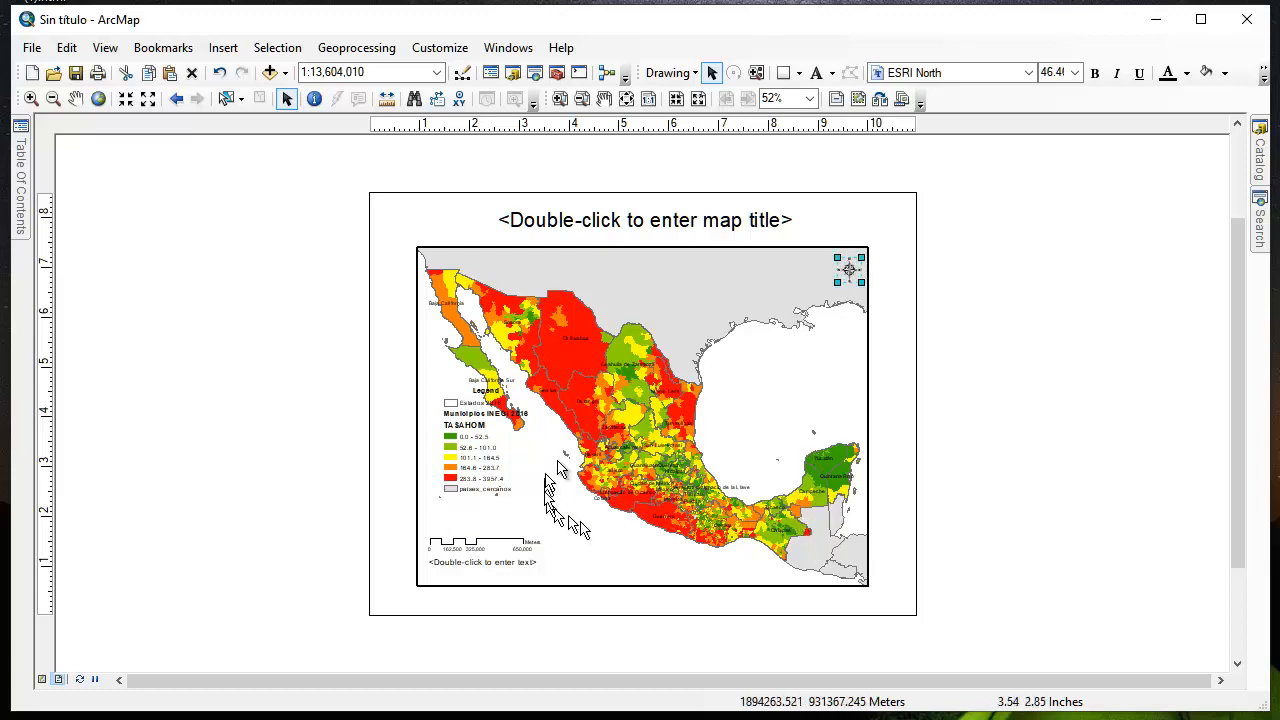
left_click(484, 546)
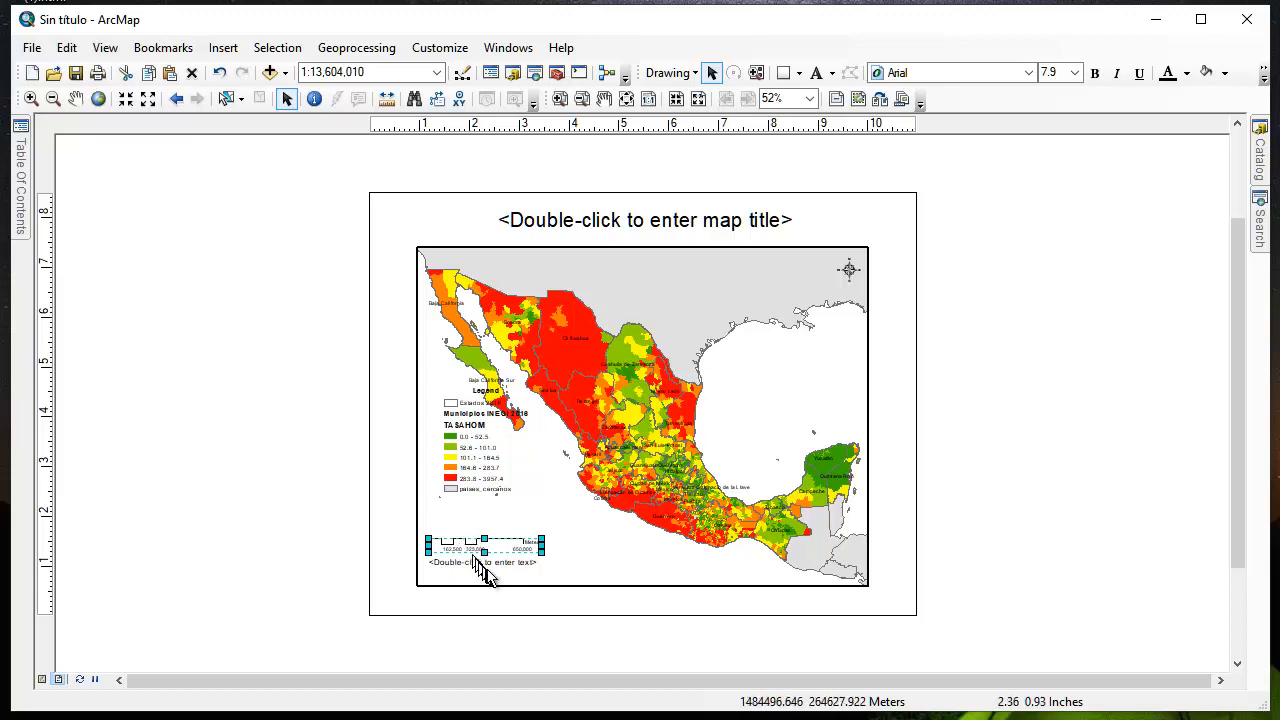
left_click(470, 545)
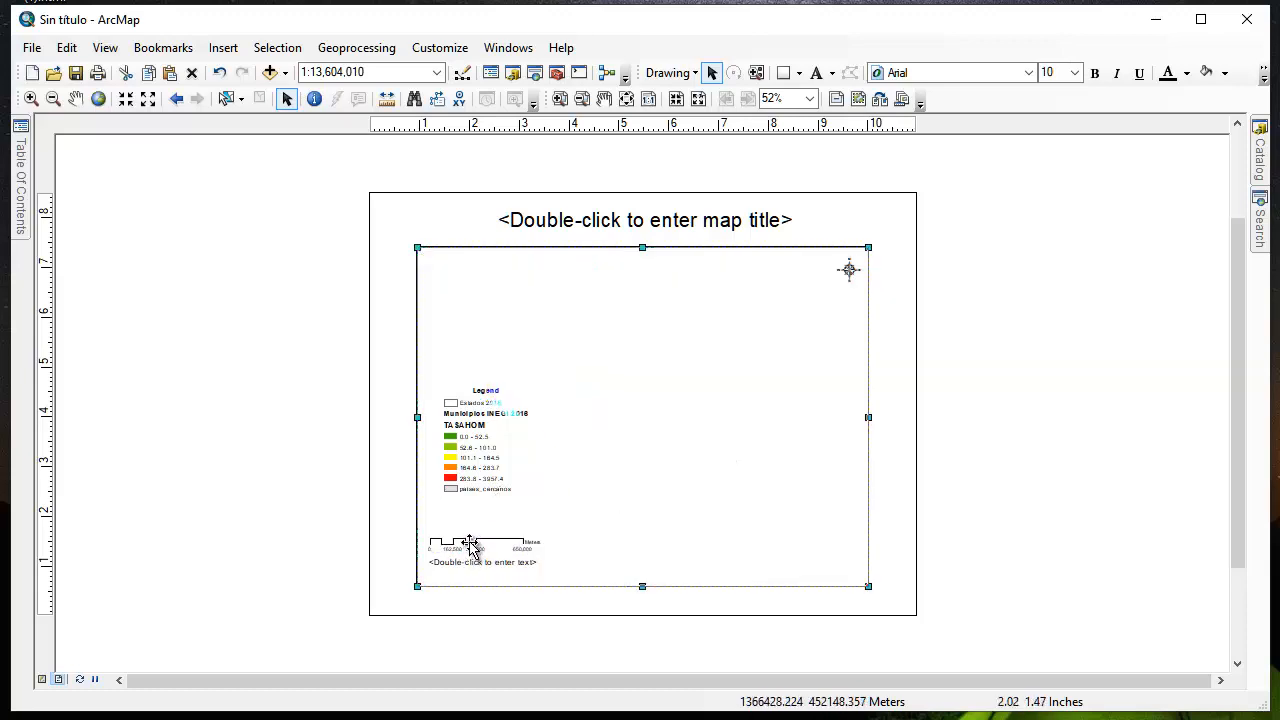
left_click(470, 545)
left_click_drag(472, 545, 704, 570)
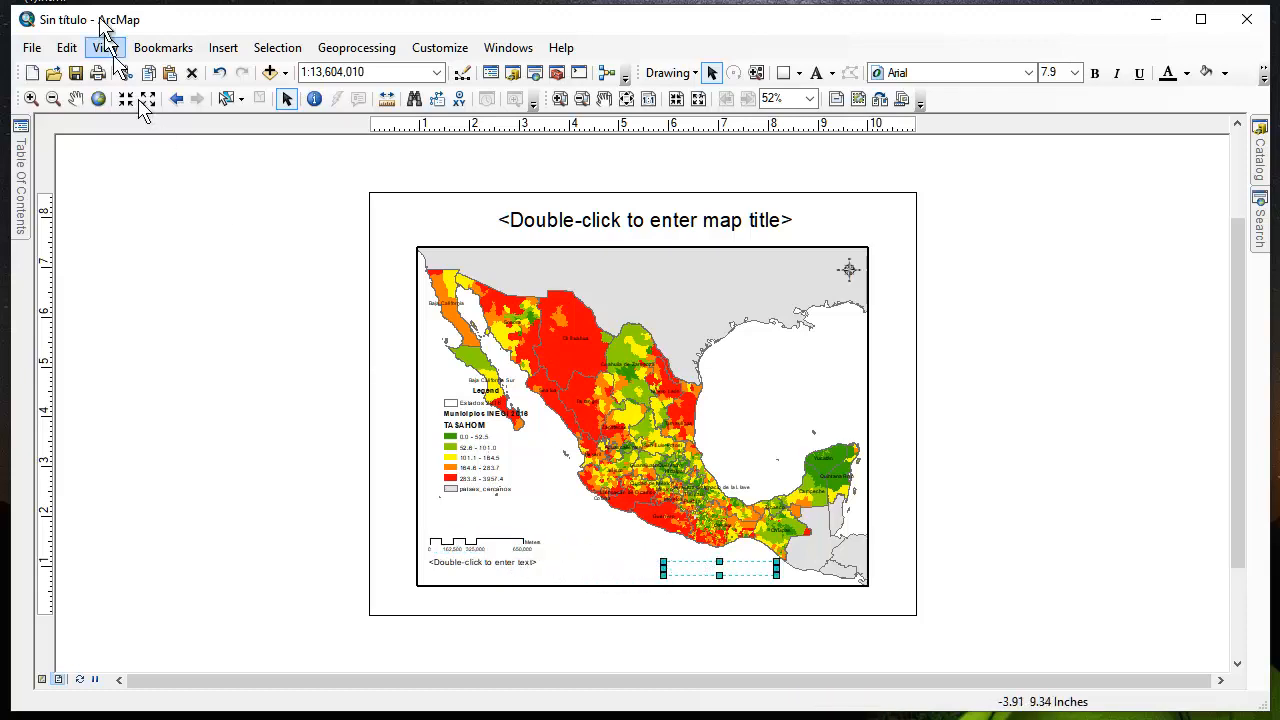
left_click(74, 48)
left_click(100, 70)
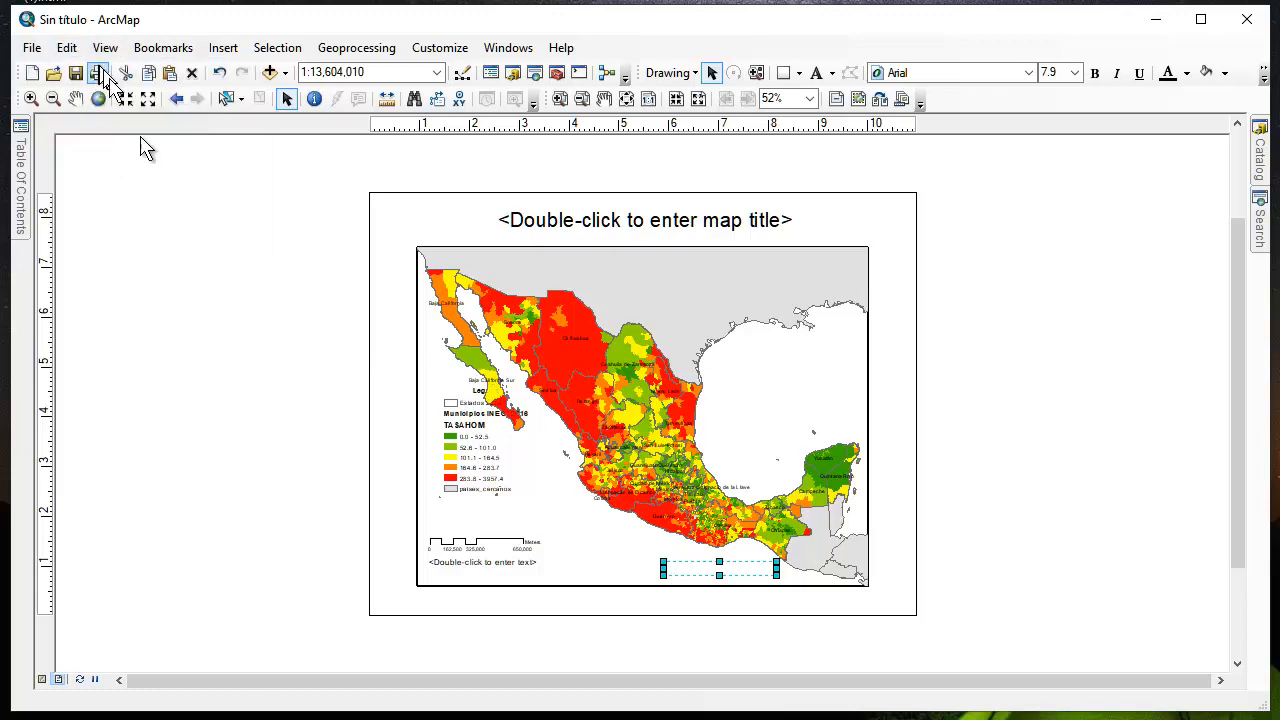
Move the scale bar along the bottom of the map frame to just below Mexico's southern coast
left_click_drag(474, 548, 716, 575)
Move the text placeholder along the lower edge of the map frame to just beside the scale bar
left_click(485, 563)
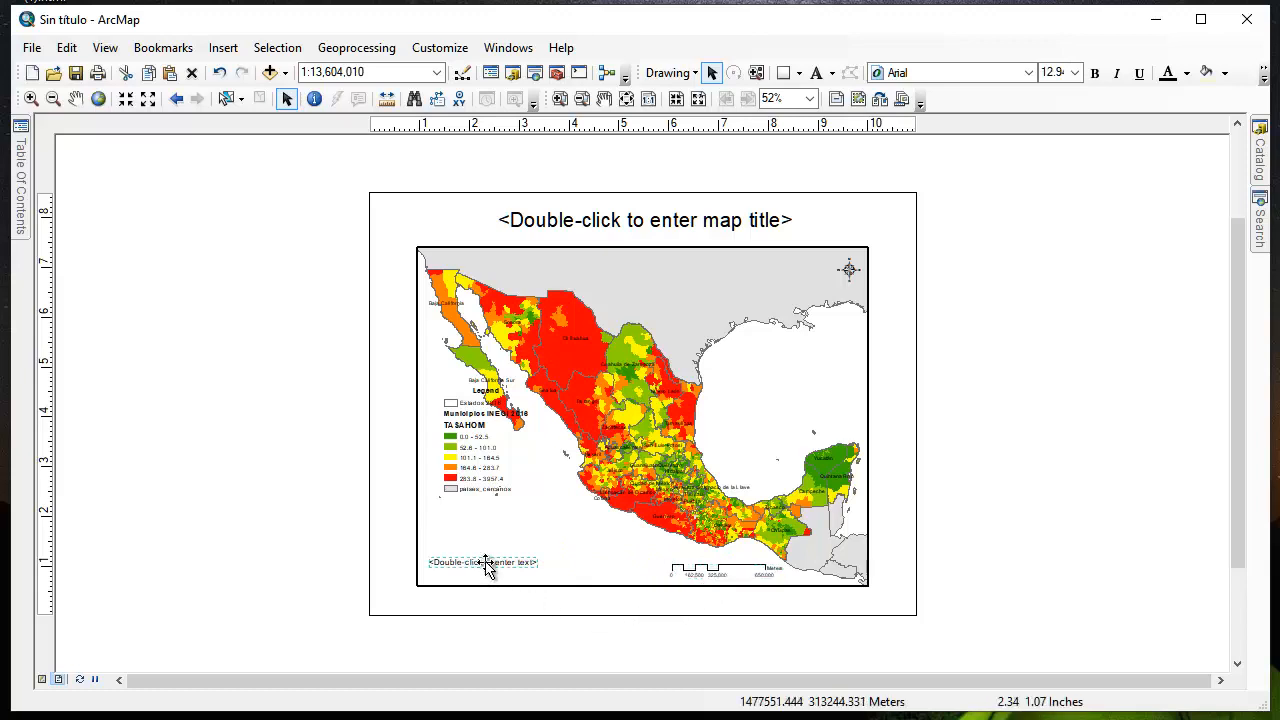
left_click_drag(482, 565, 600, 578)
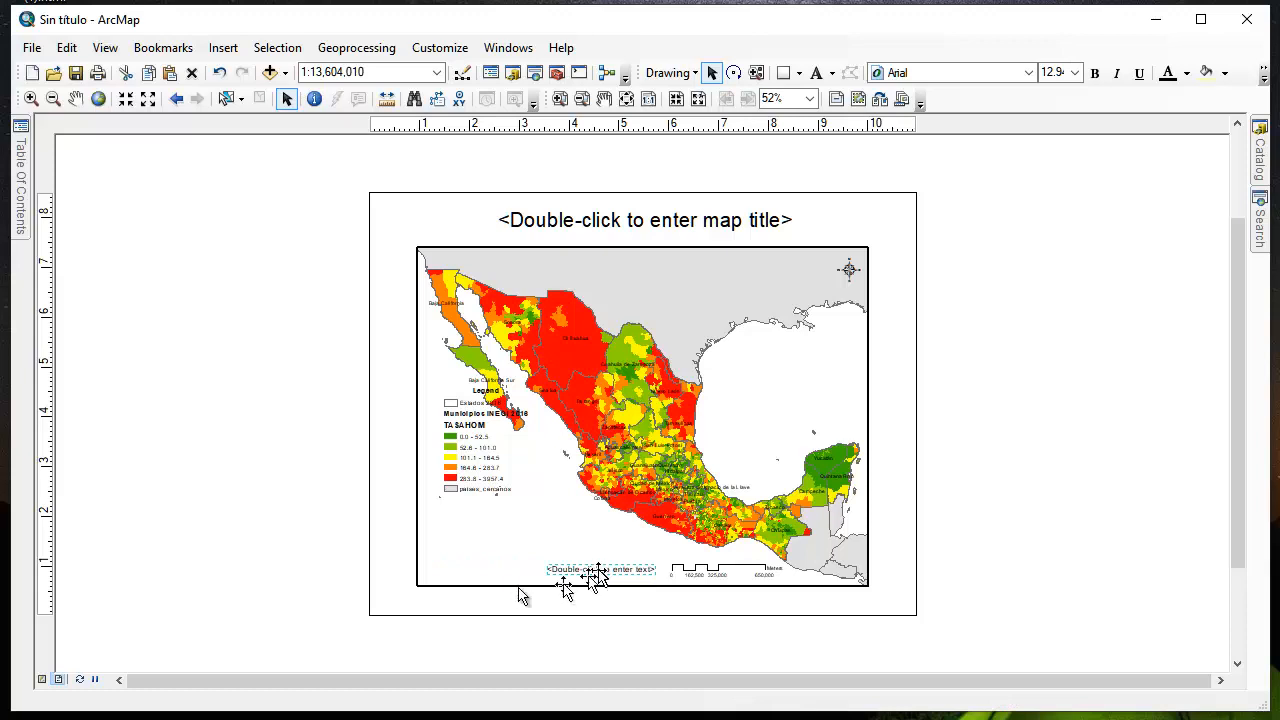
left_click(467, 460)
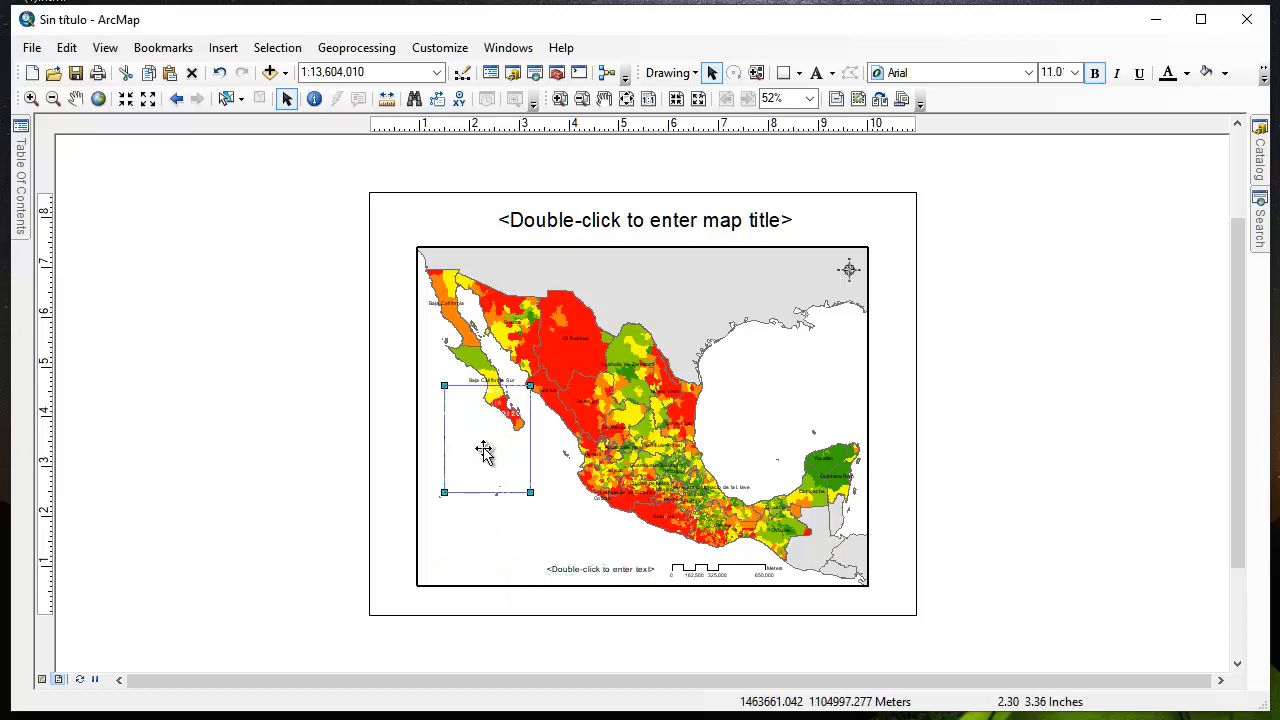
left_click_drag(490, 456, 473, 538)
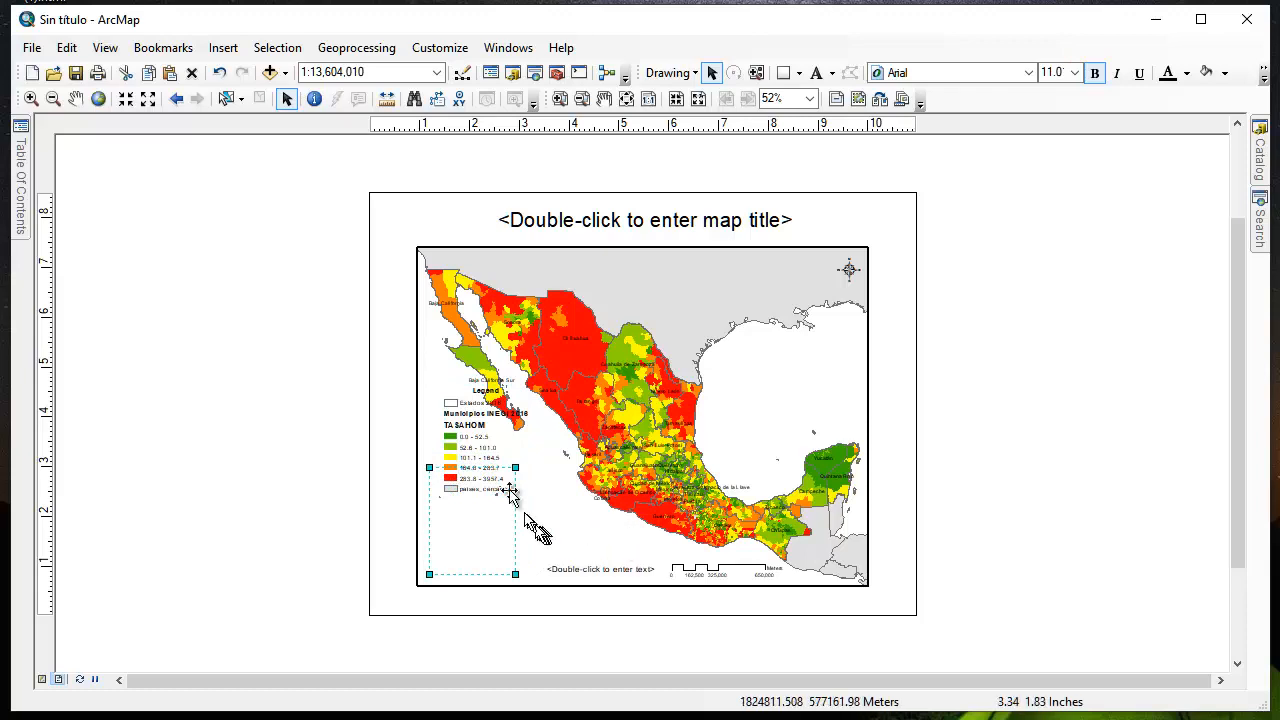
left_click(68, 50)
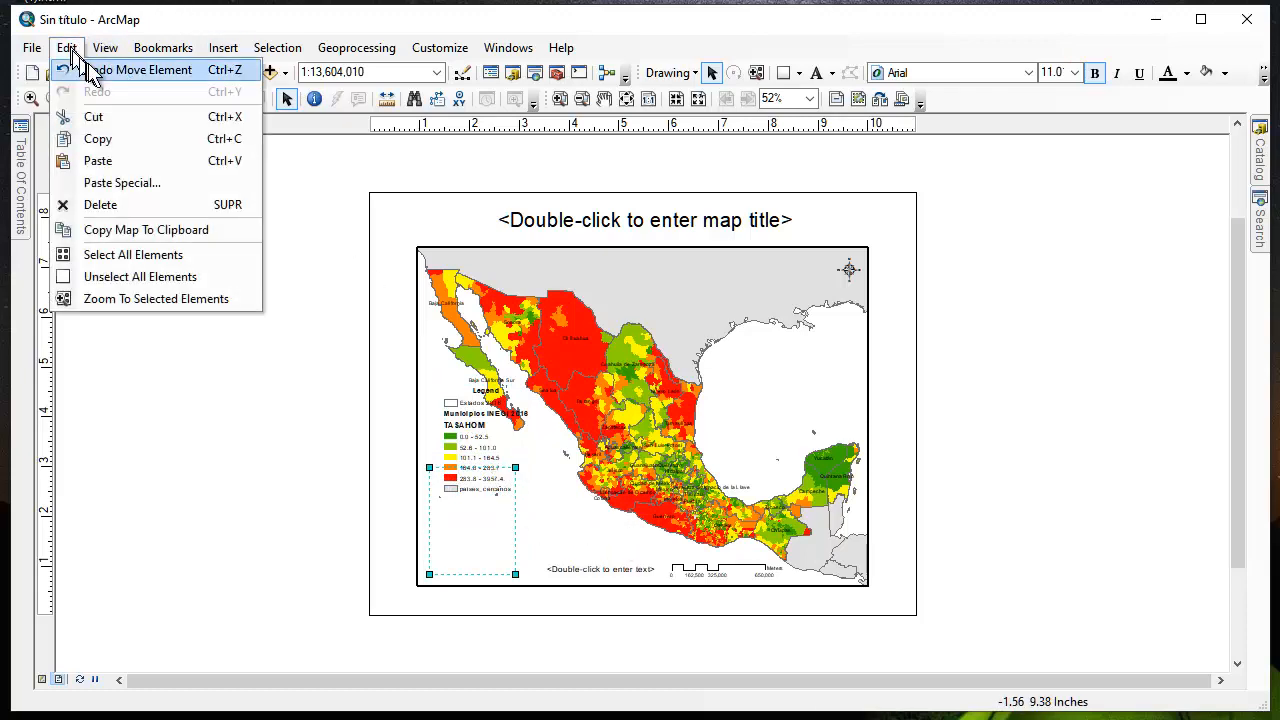
left_click(95, 67)
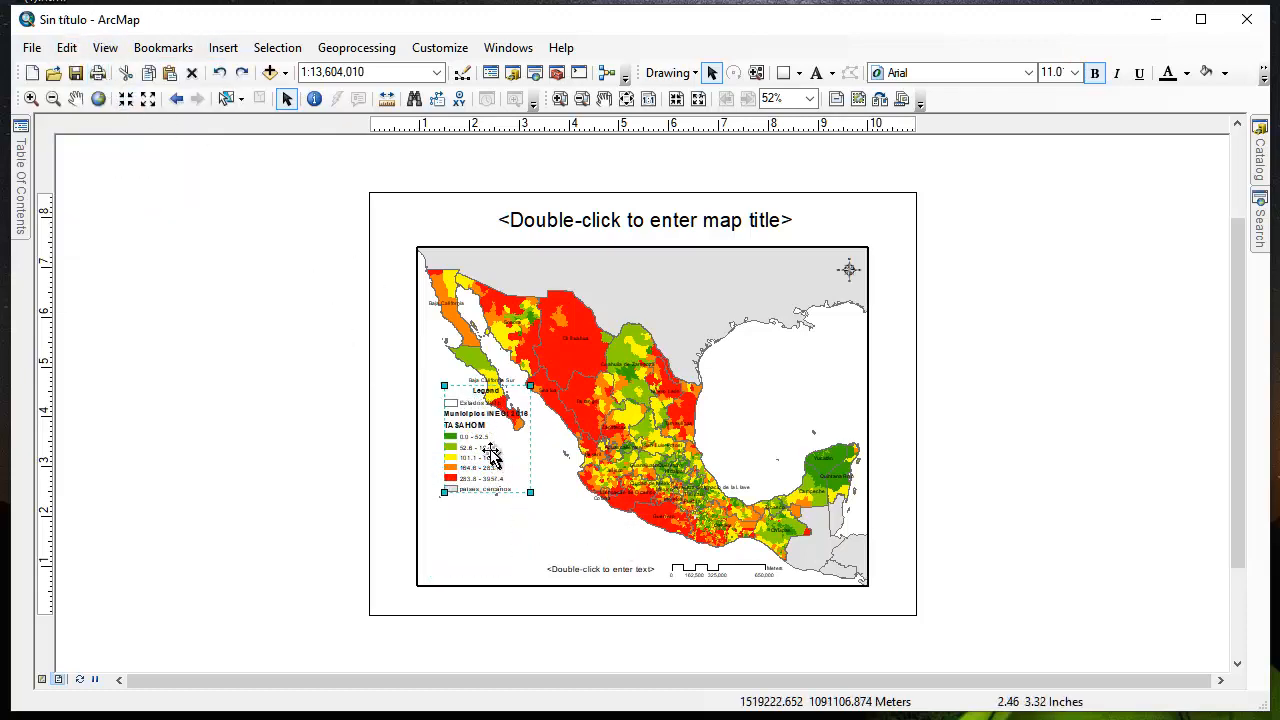
Move the legend into the lower-left corner of the map frame, clear of the Baja California peninsula
left_click_drag(493, 454, 475, 535)
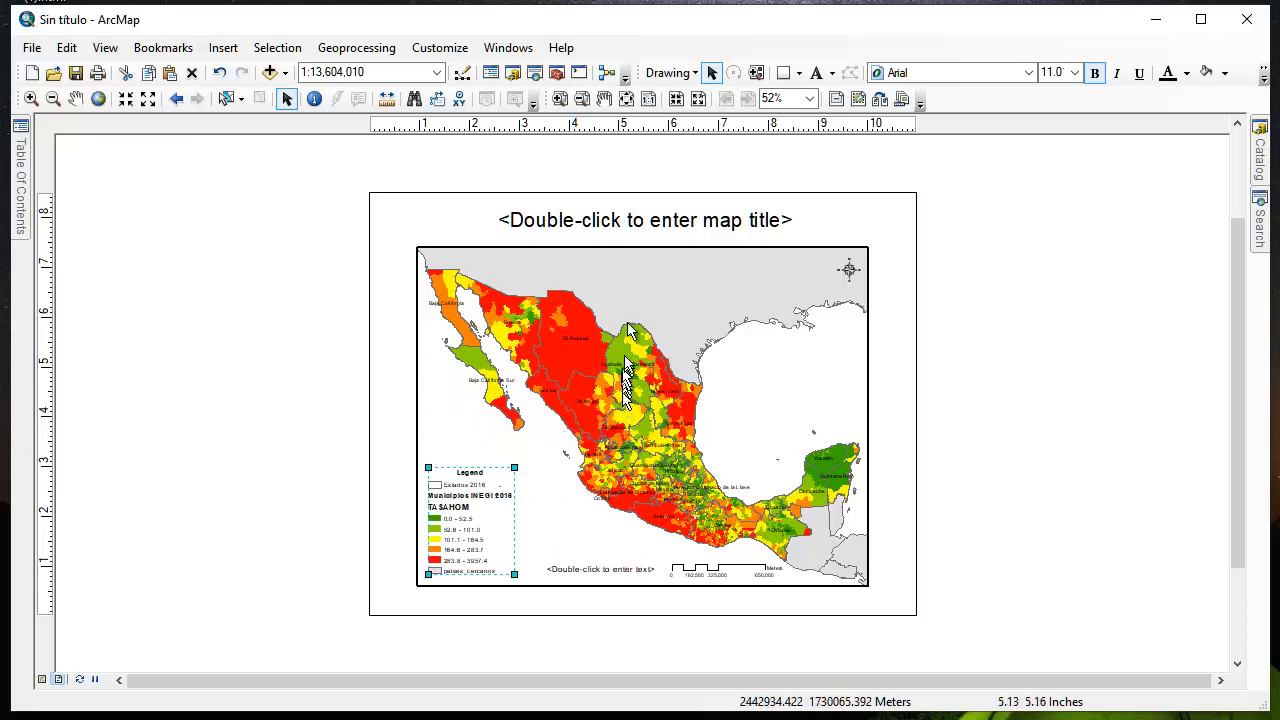
Replace the map title placeholder with the text "Título"
double_click(615, 224)
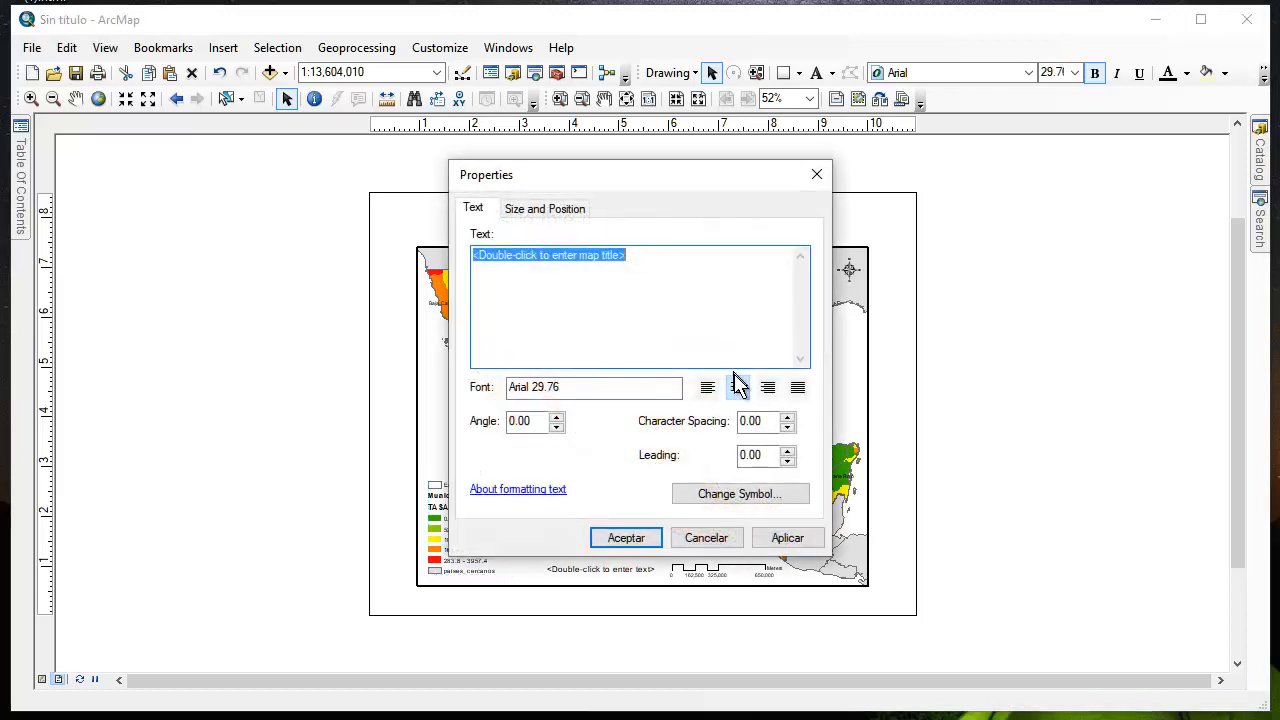
type("T")
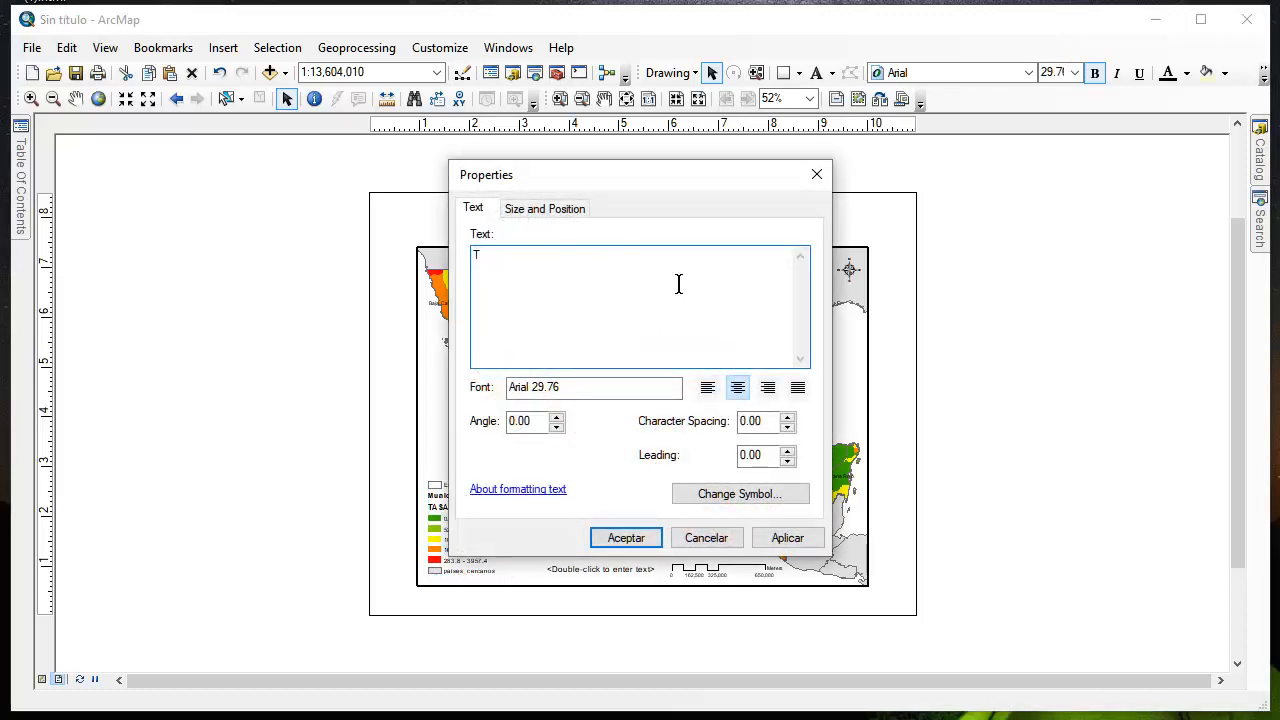
type("itulo")
left_click(790, 543)
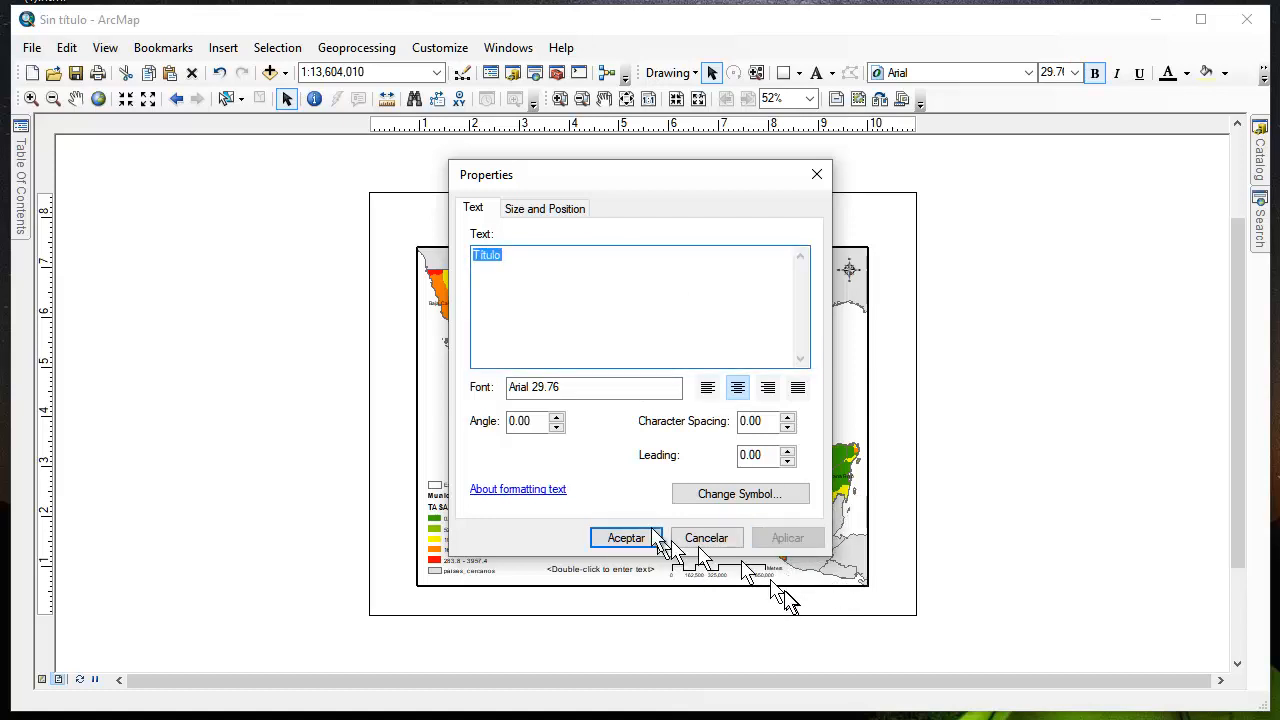
left_click(611, 538)
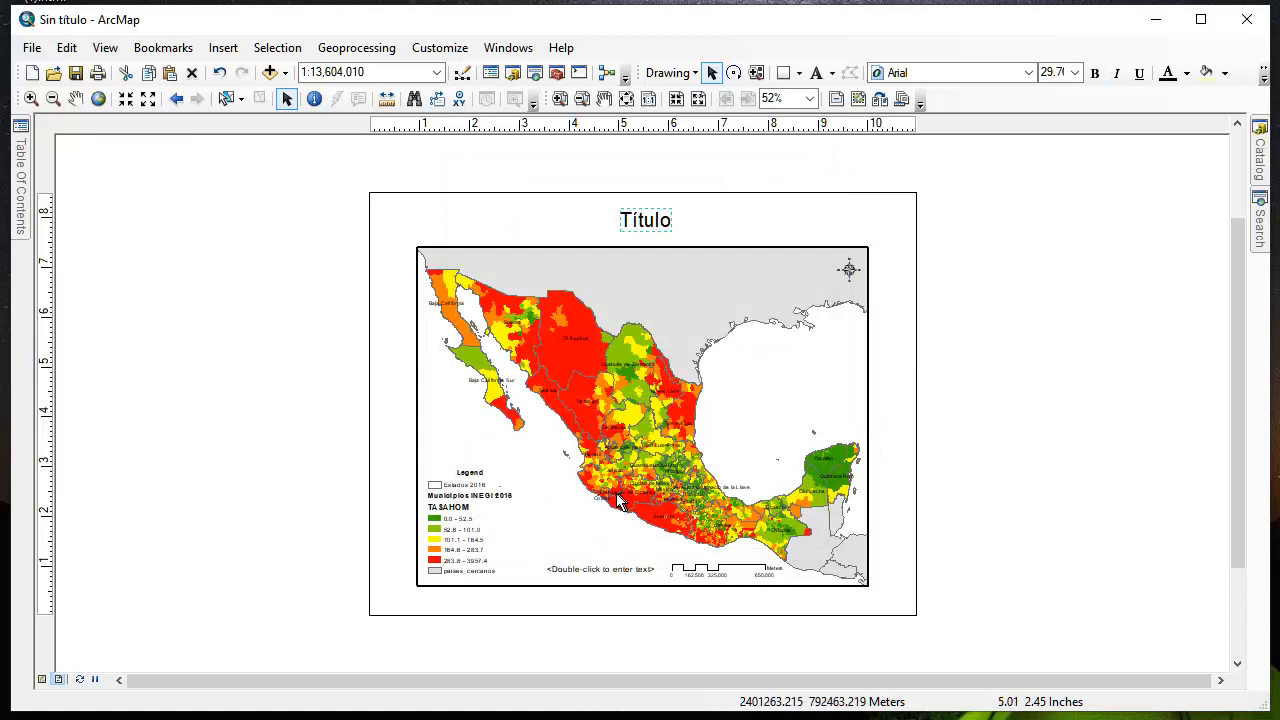
Set the scale bar's division units to Kilometers and its unit label to "Kilómetros"
left_click(720, 575)
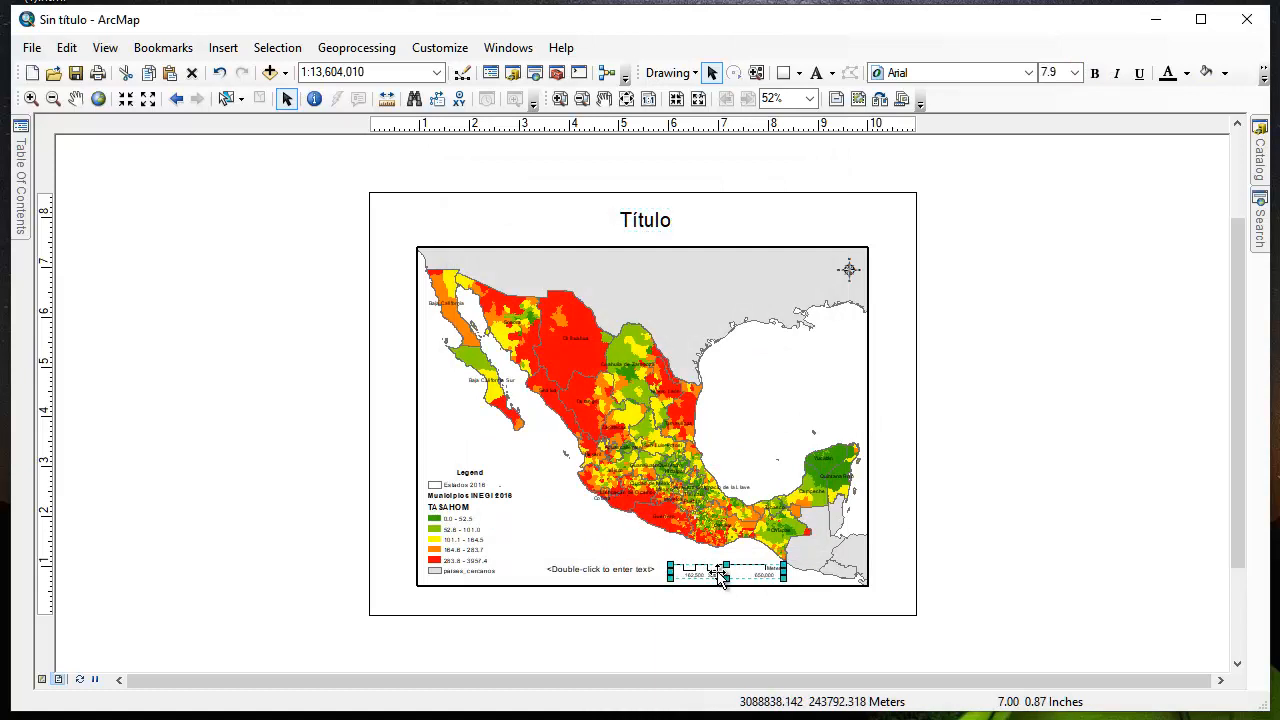
double_click(710, 572)
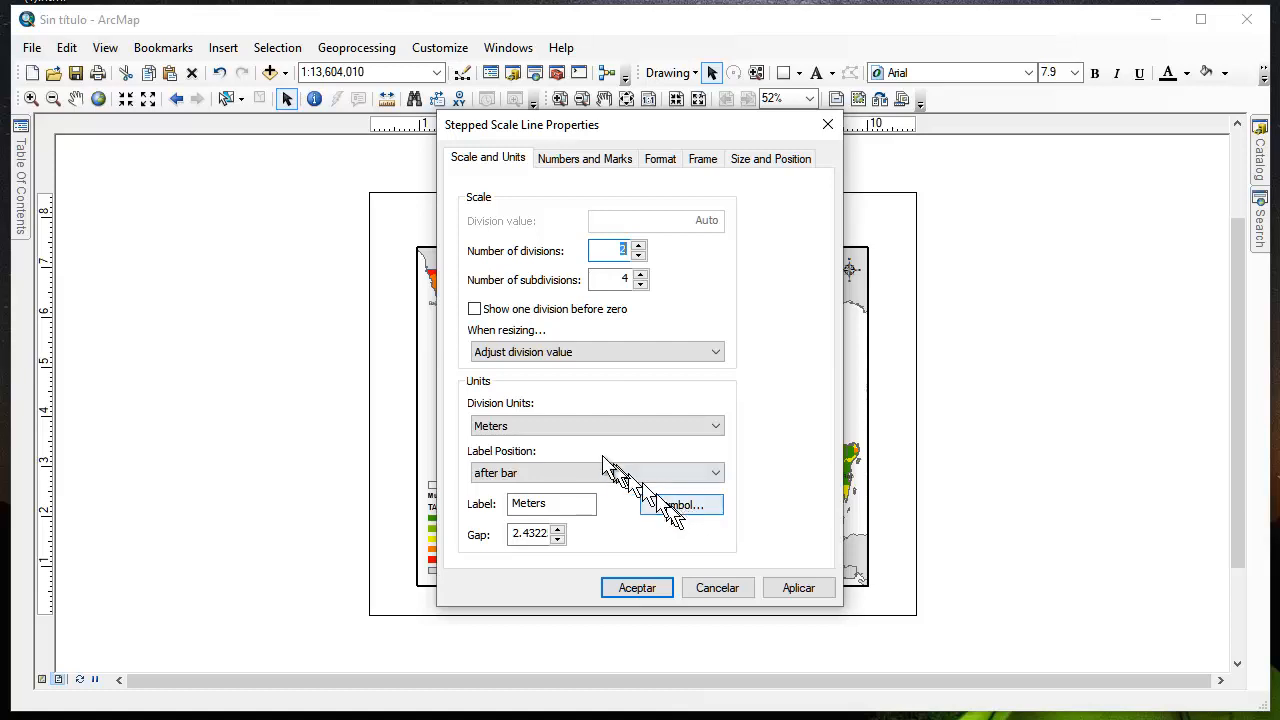
left_click(553, 428)
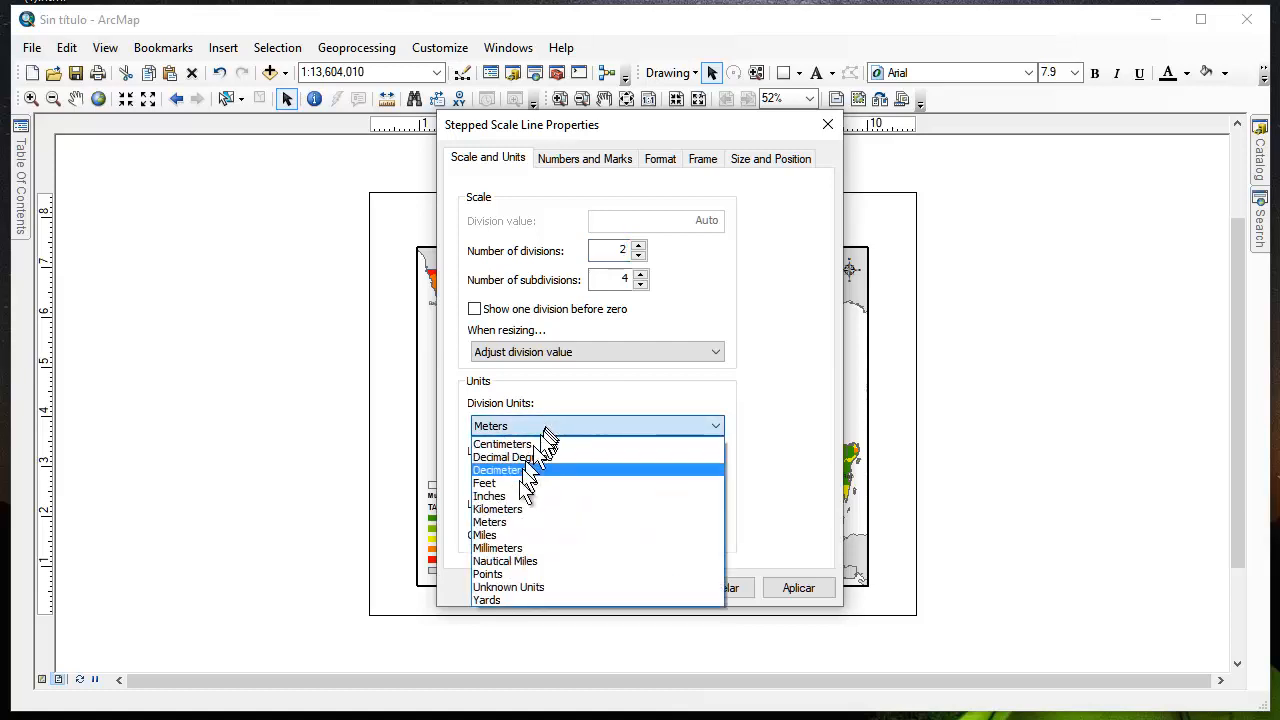
left_click(518, 509)
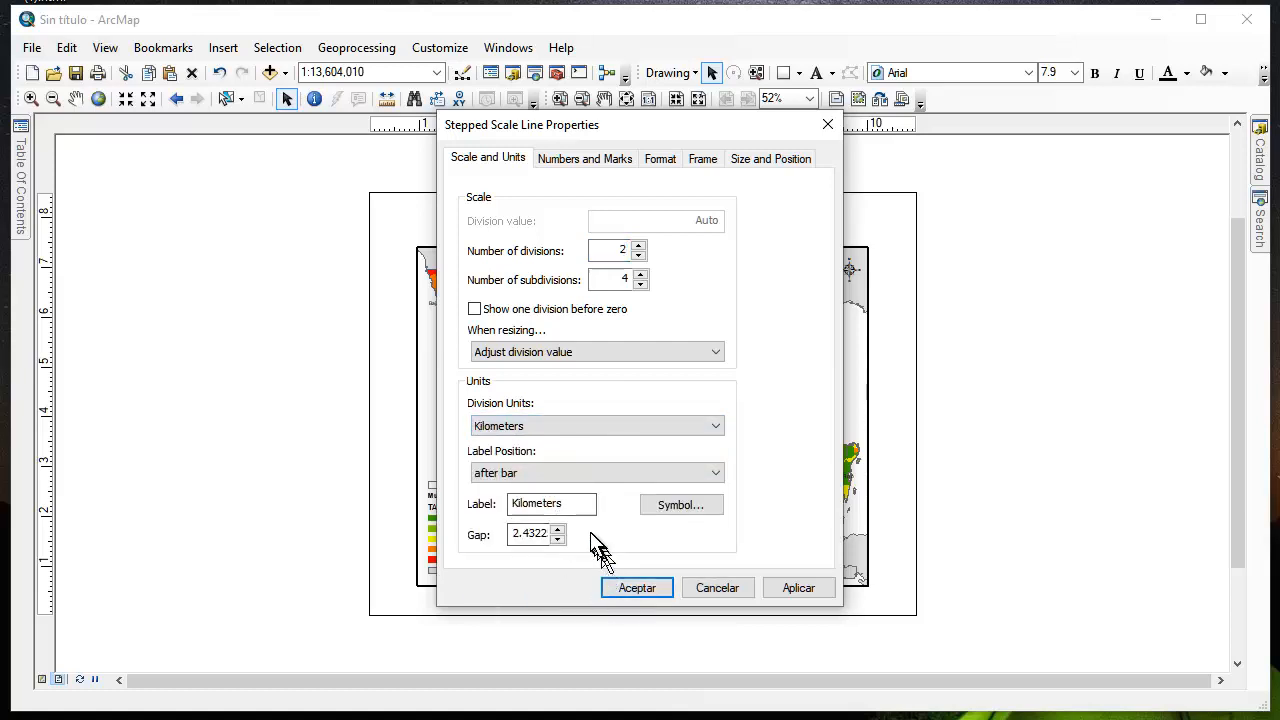
left_click(575, 503)
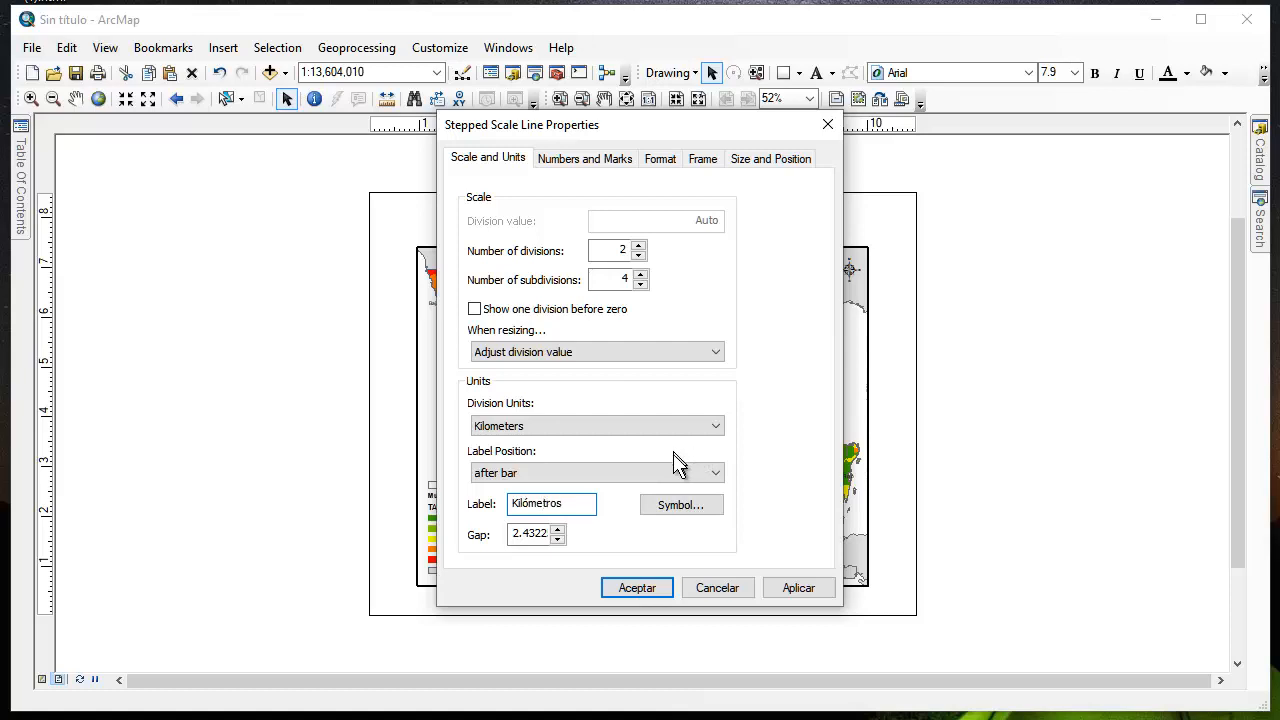
Change the scale bar to the last Double Alternating style listed and relabel its units "Kilómetros"
left_click(660, 160)
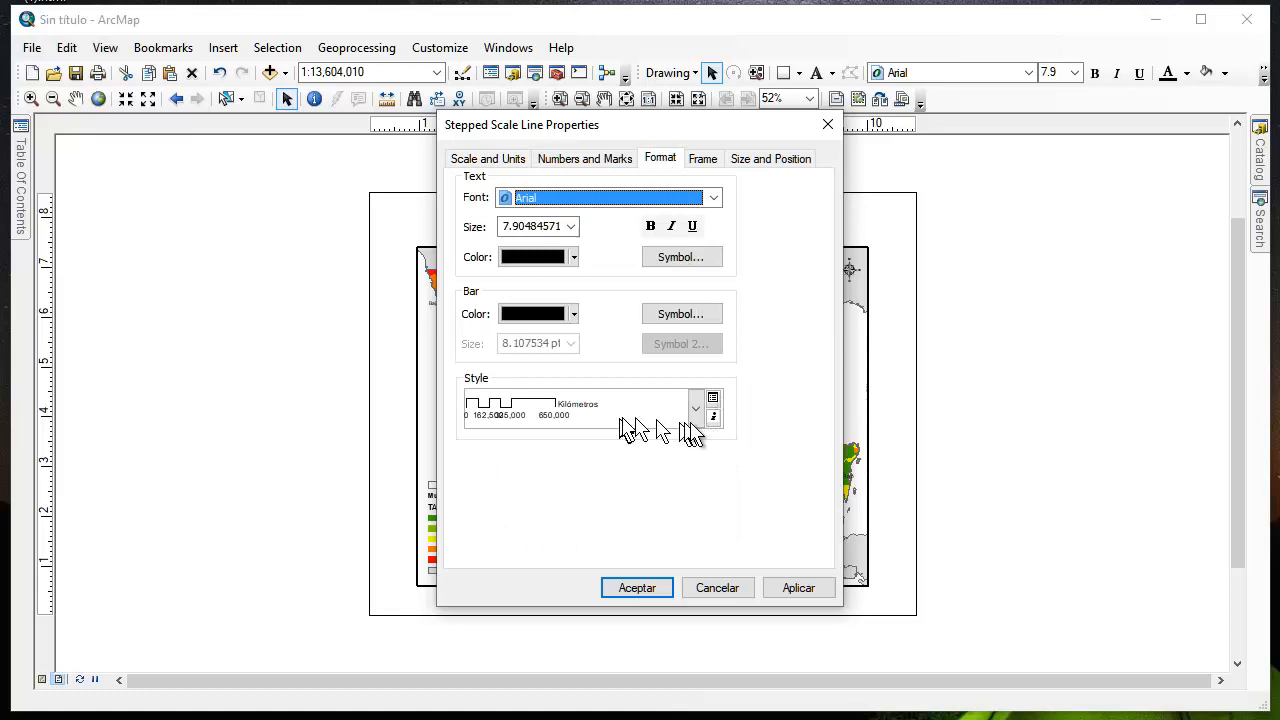
left_click(695, 409)
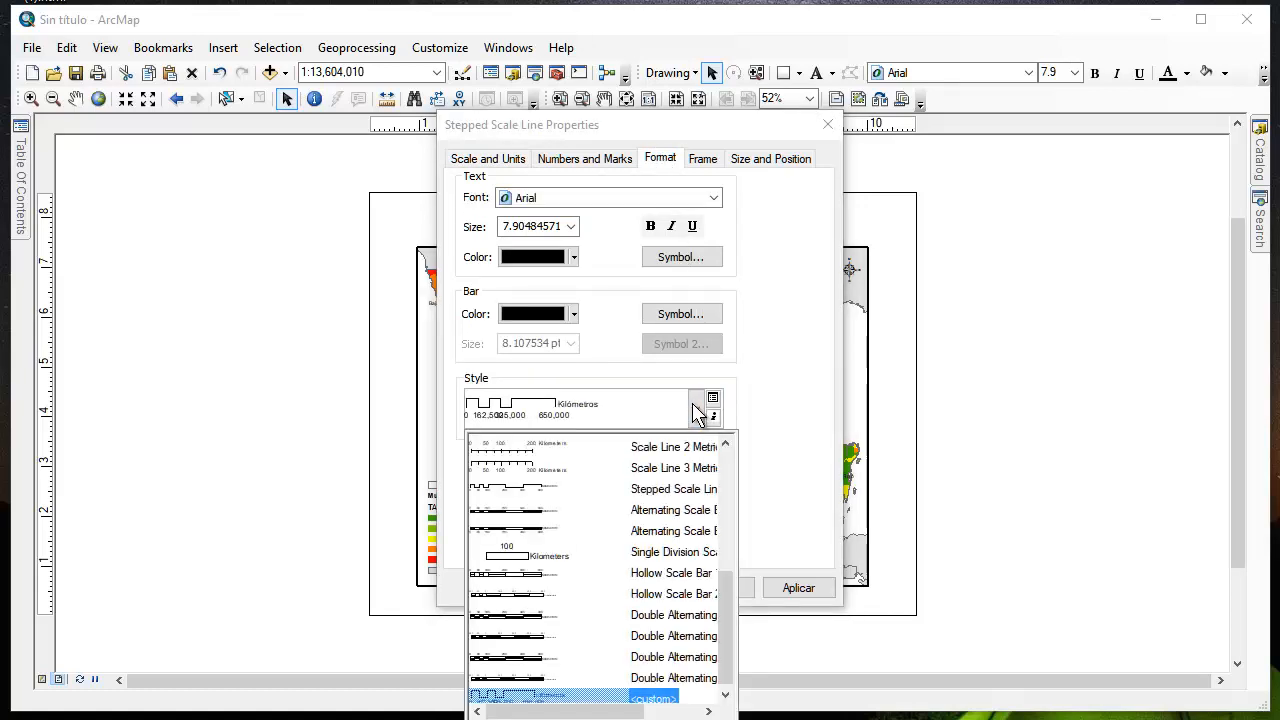
left_click(514, 673)
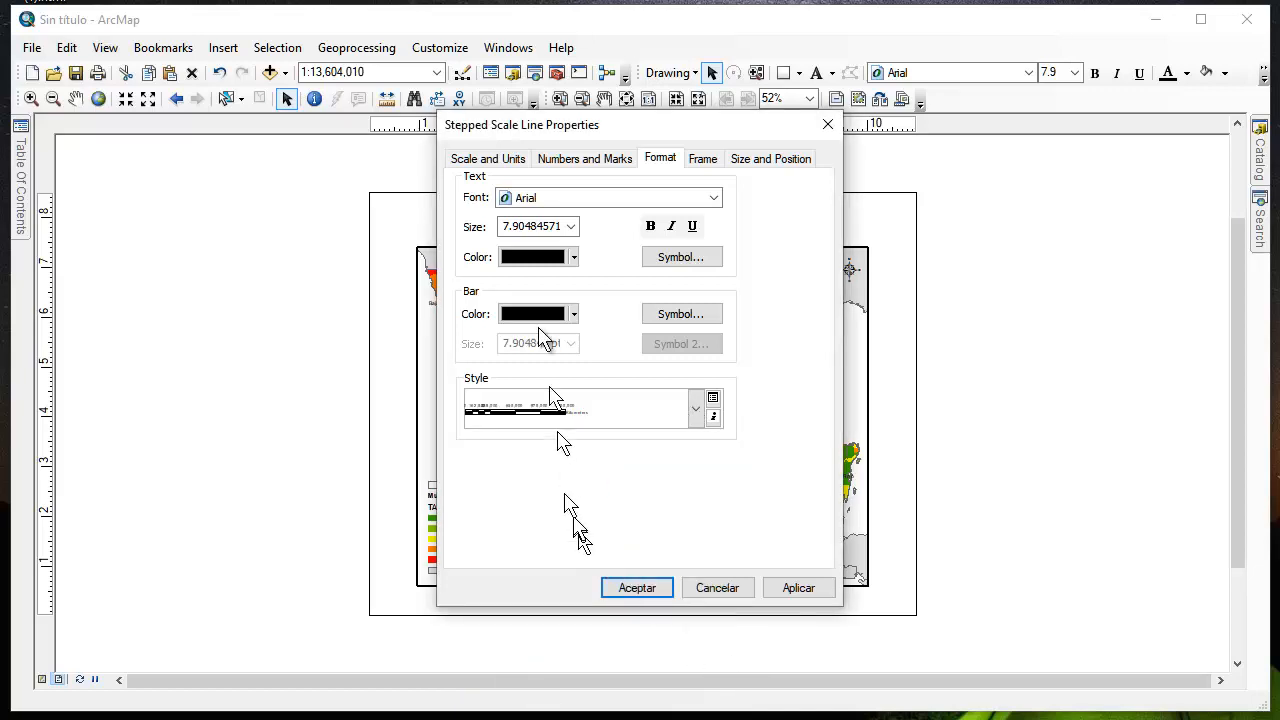
left_click(512, 160)
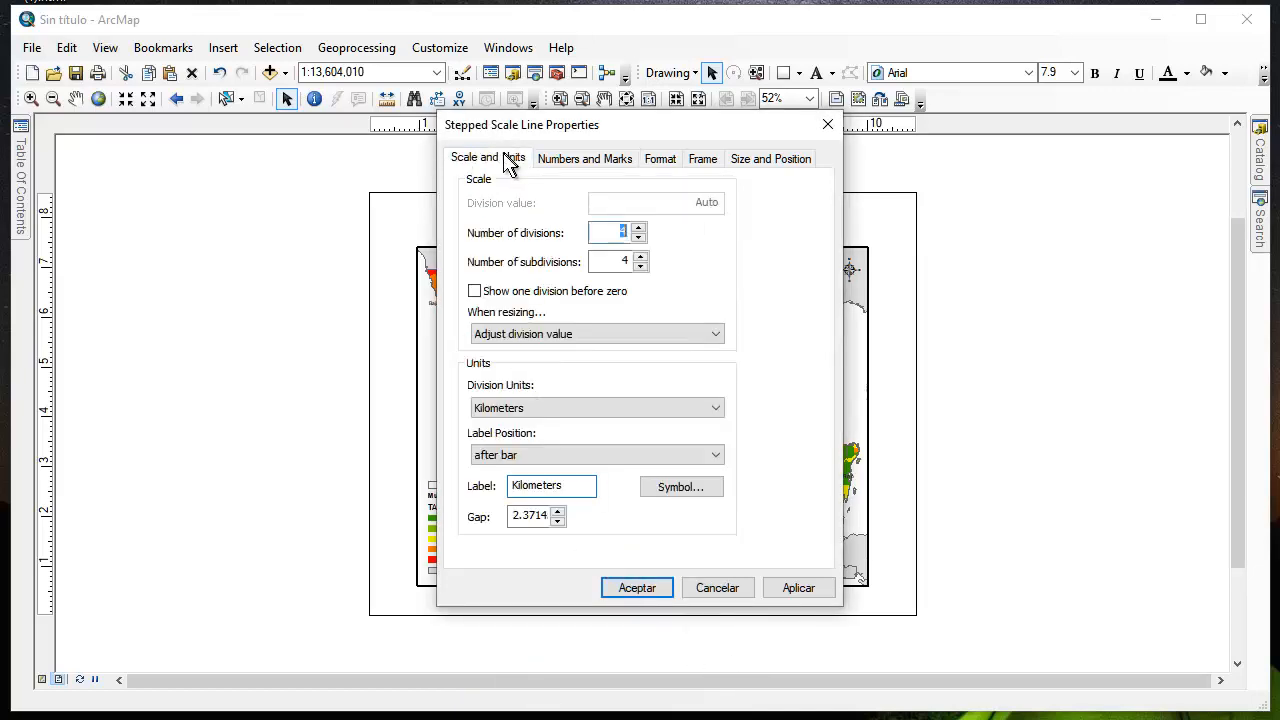
left_click(578, 488)
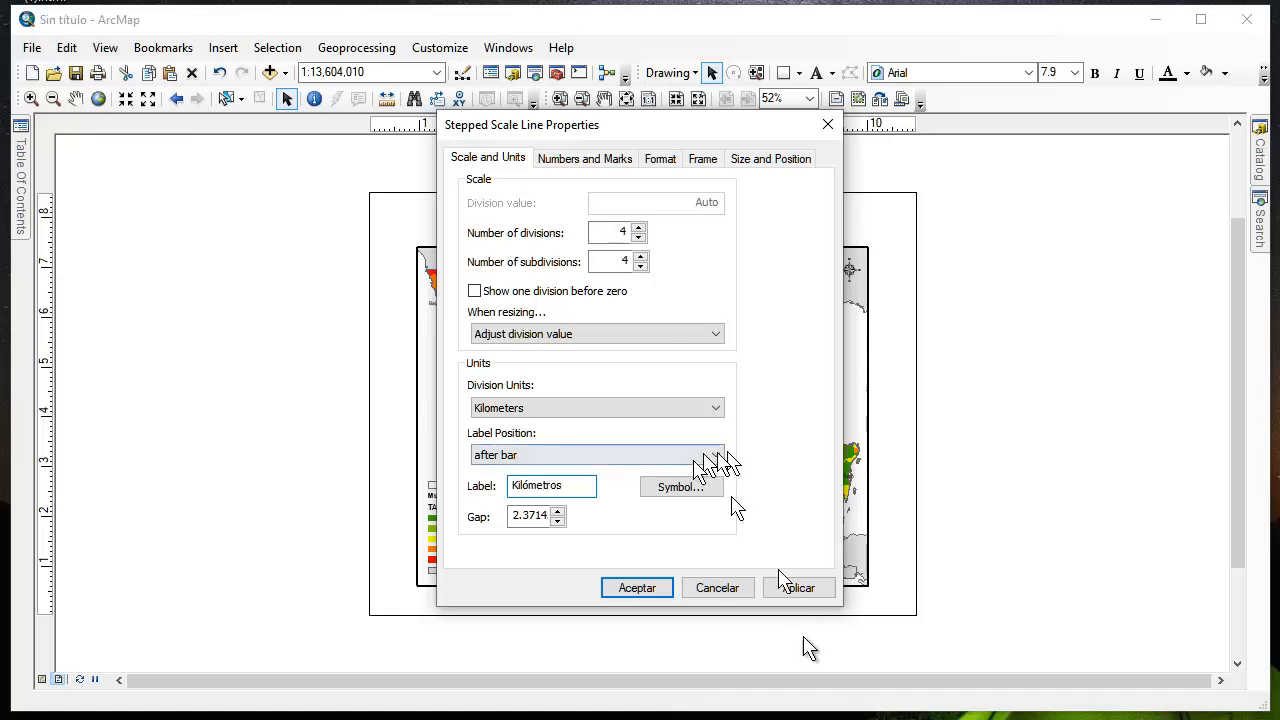
left_click(800, 590)
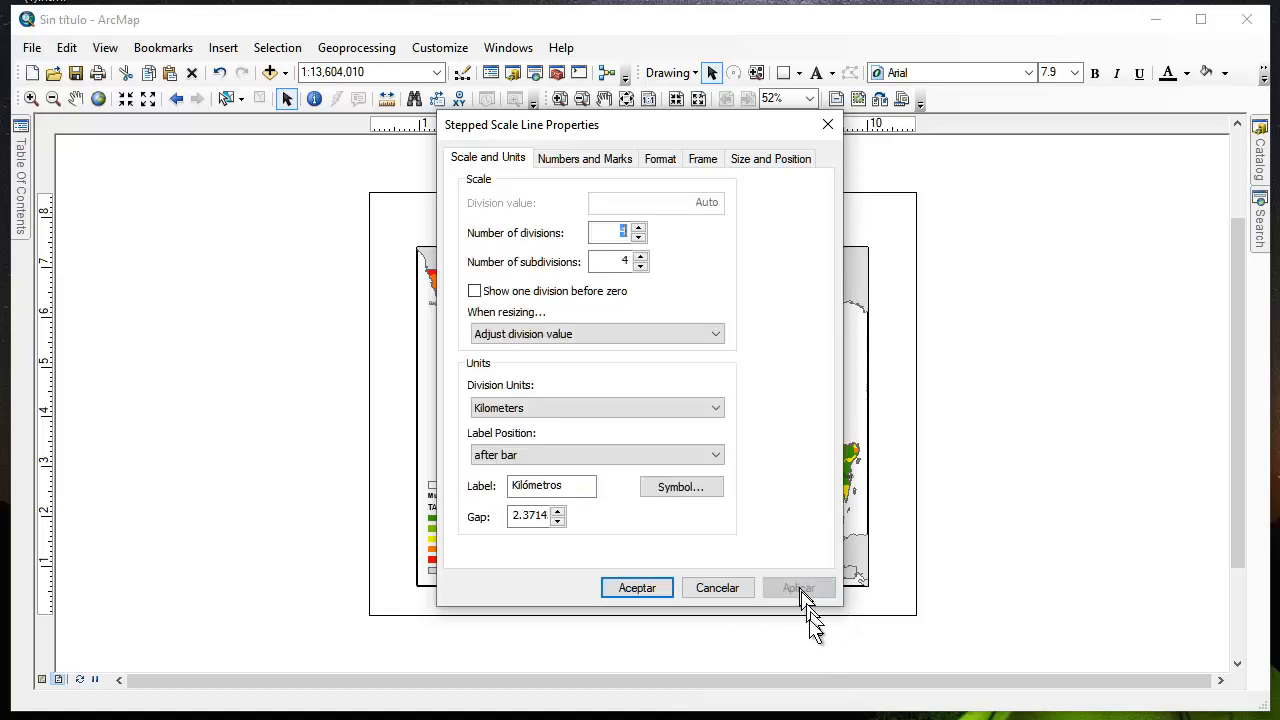
left_click(640, 591)
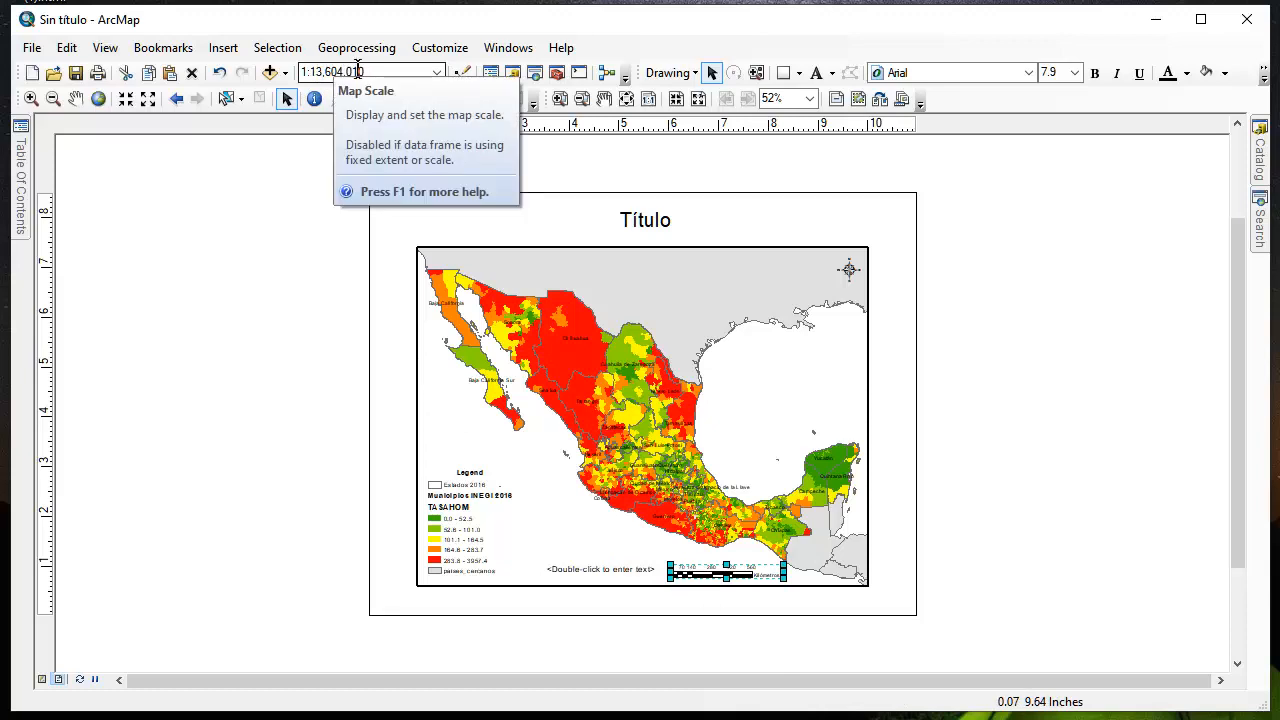
Replace the text placeholder beside the scale bar with the scale "1: 13,600,000"
left_click(614, 570)
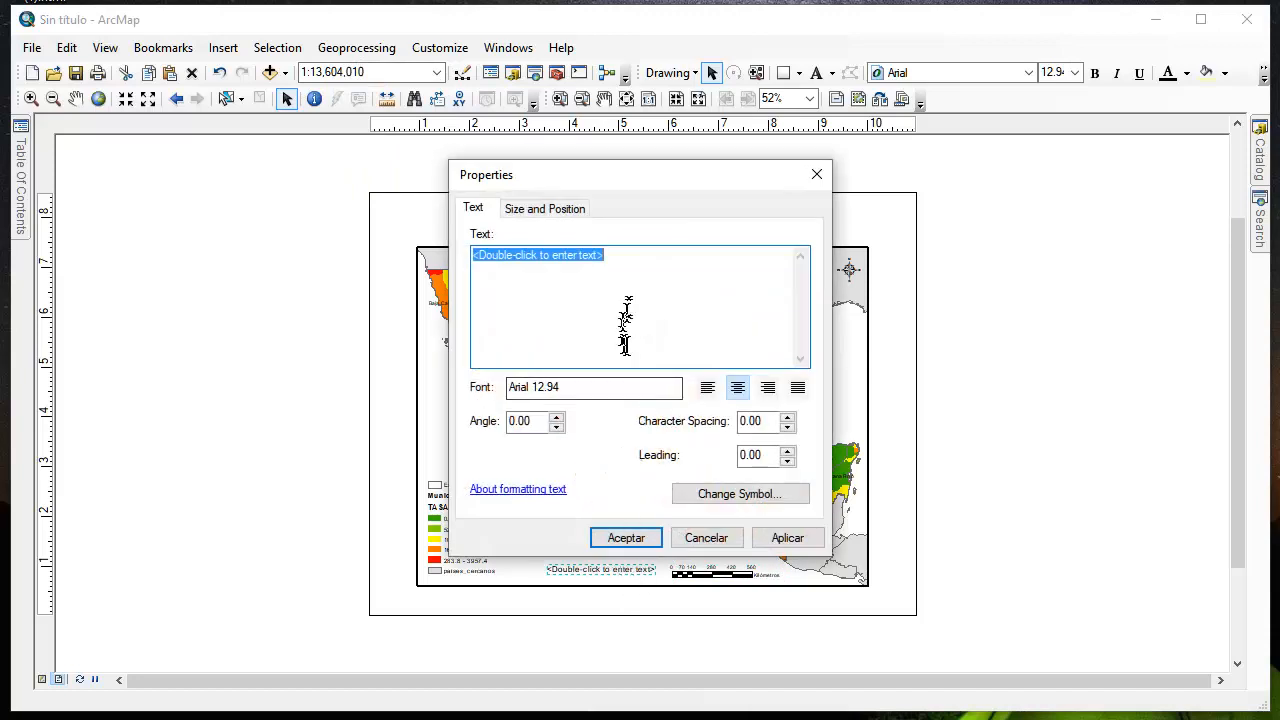
left_click(621, 265)
left_click_drag(608, 265, 386, 252)
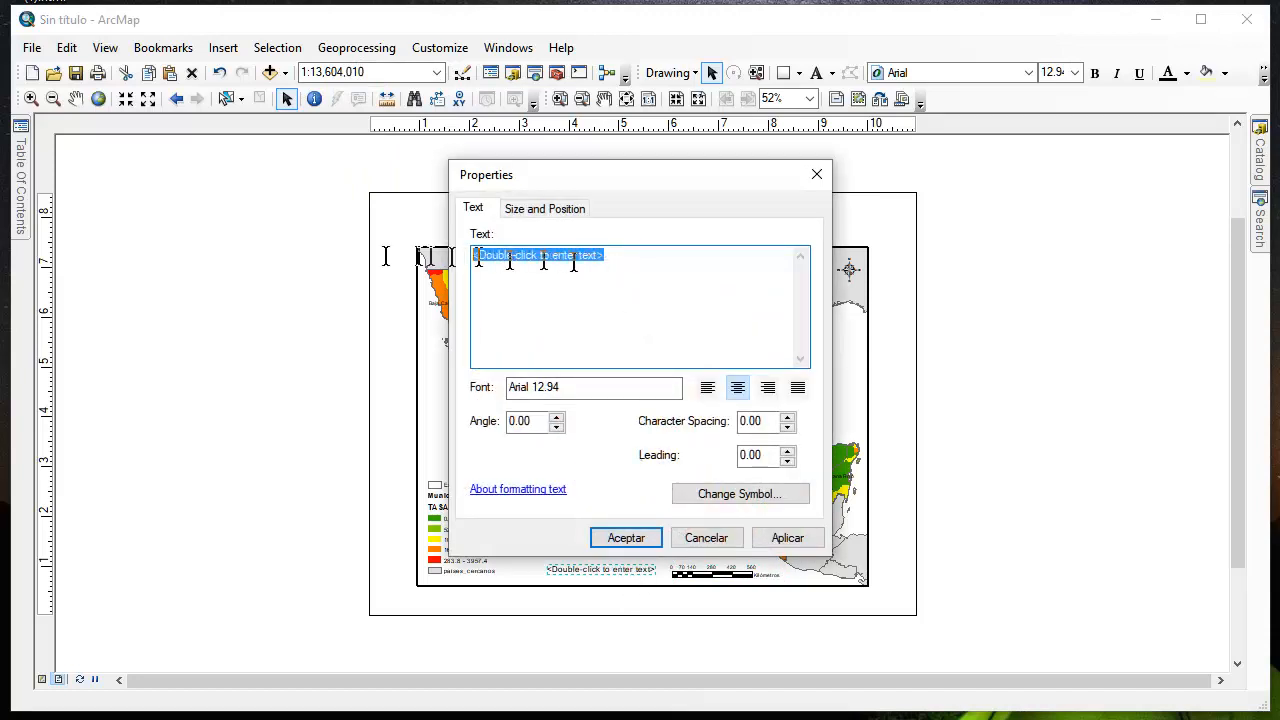
type("1: 13,600,000")
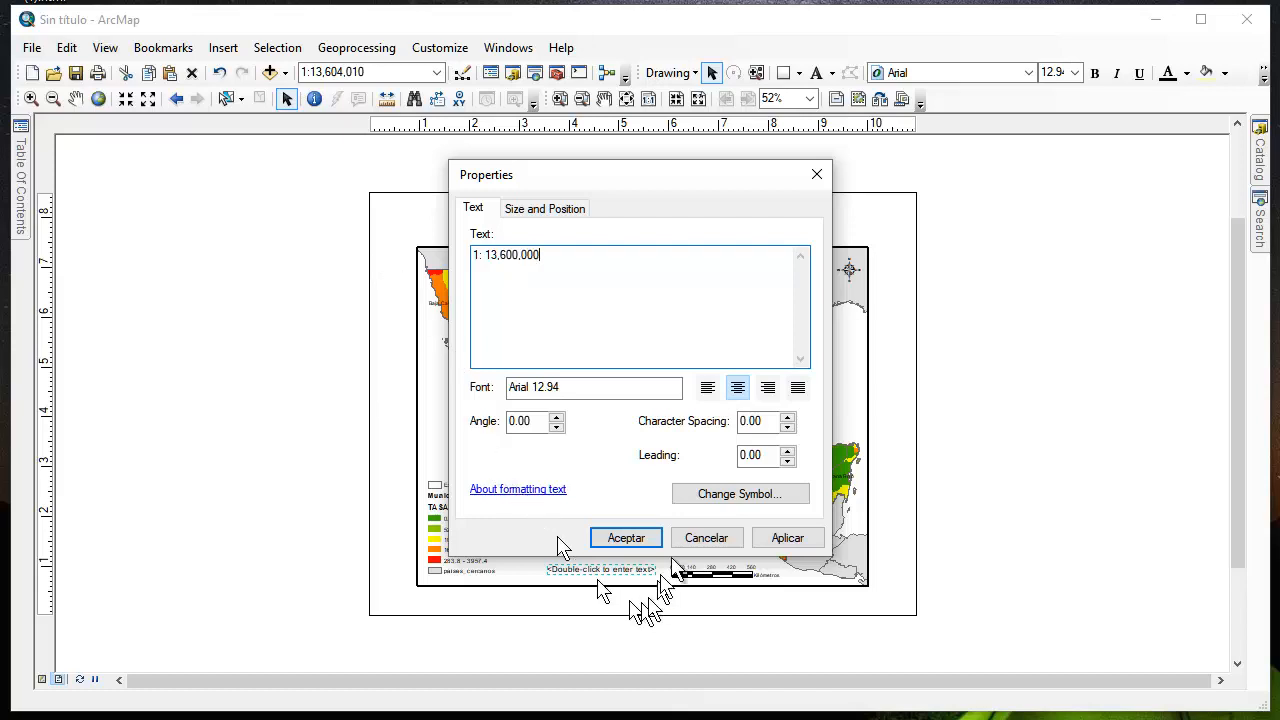
left_click(787, 537)
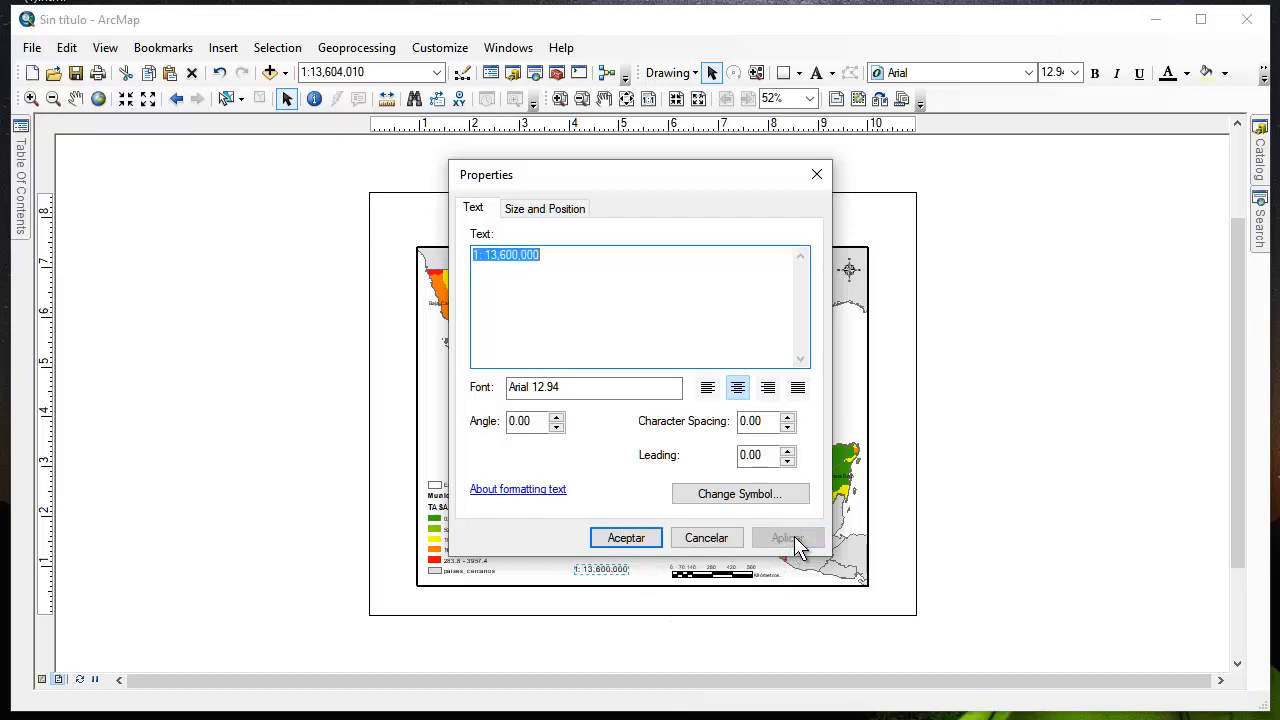
left_click(636, 540)
Convert the legend to graphics, ungroup it into separate elements and clear their selection
left_click(461, 510)
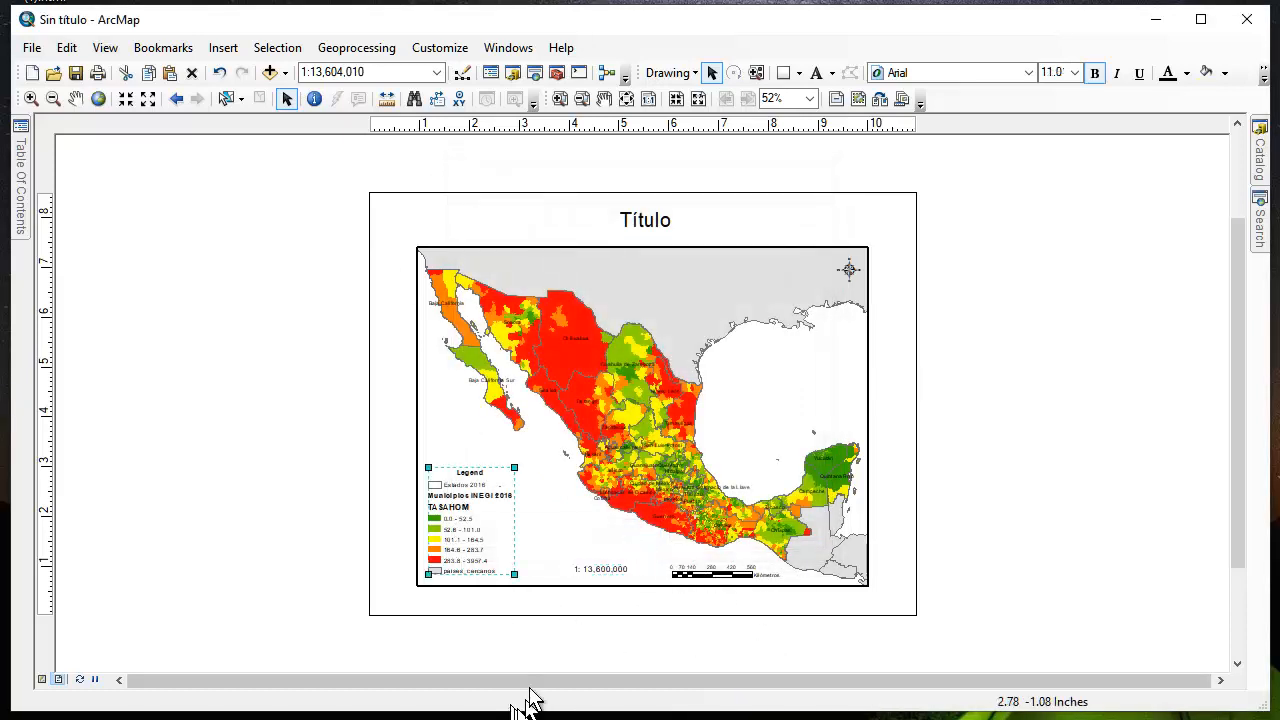
right_click(468, 531)
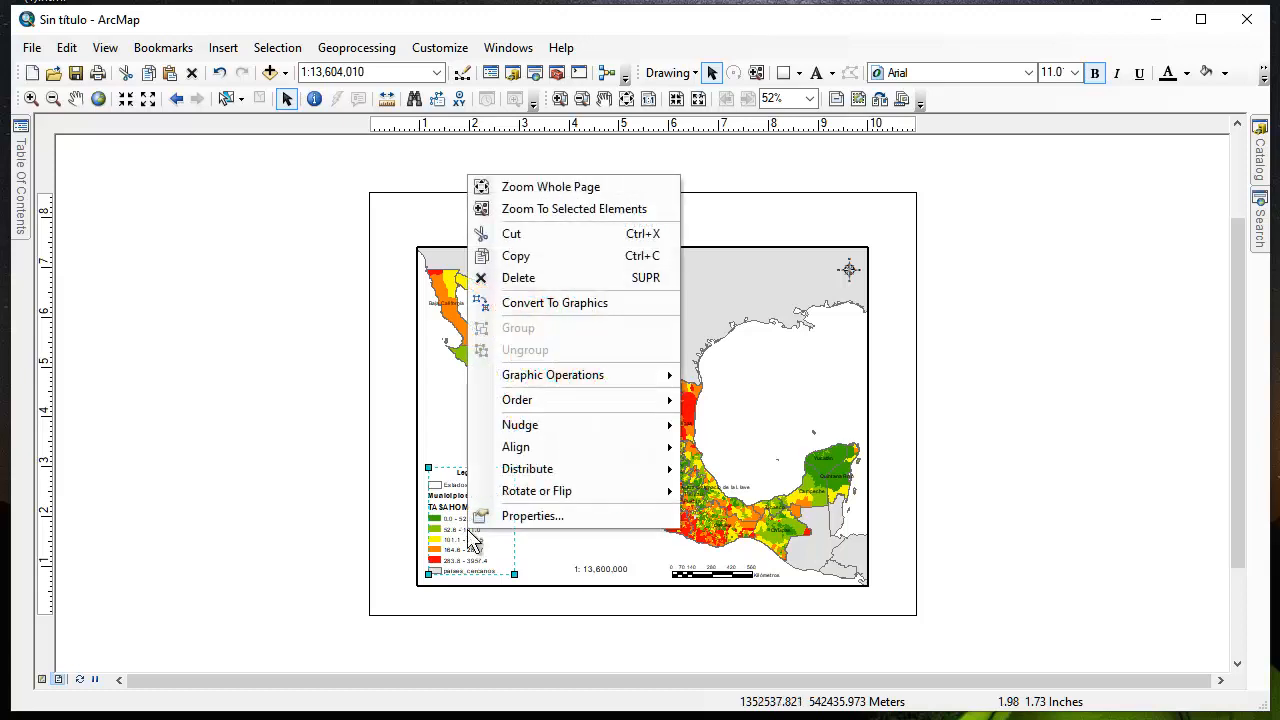
mouse_move(541, 385)
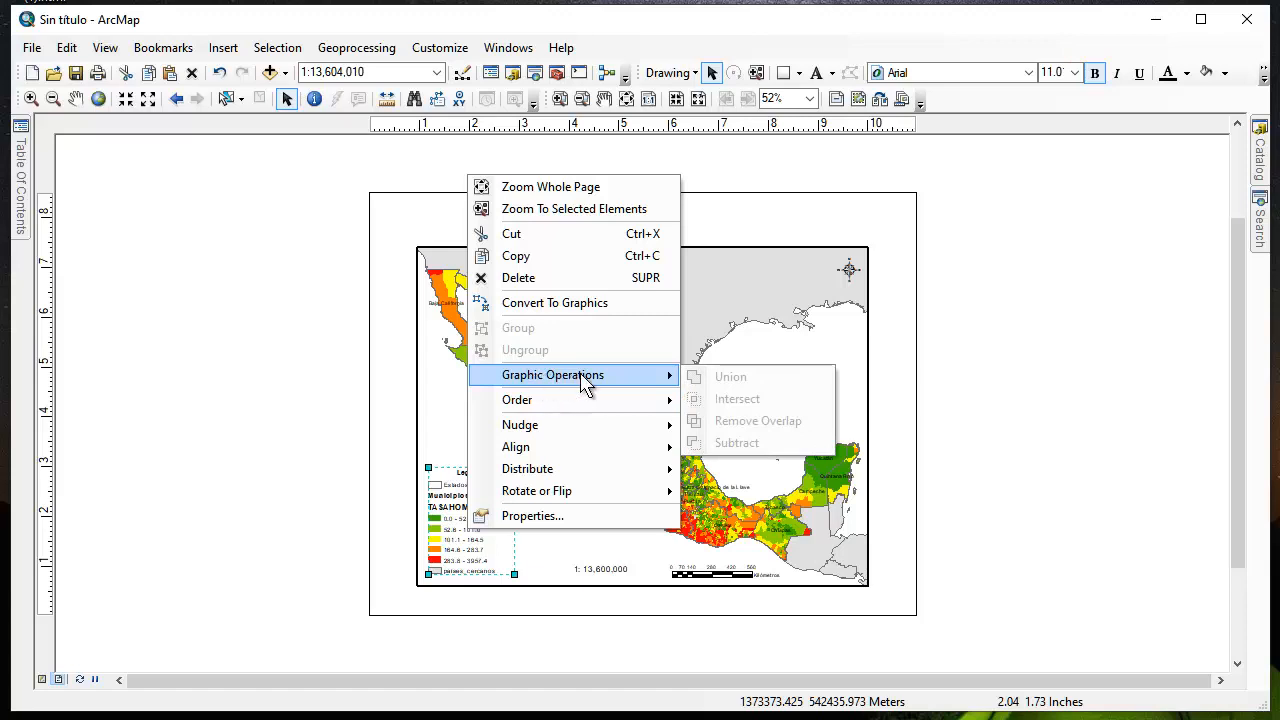
left_click(565, 303)
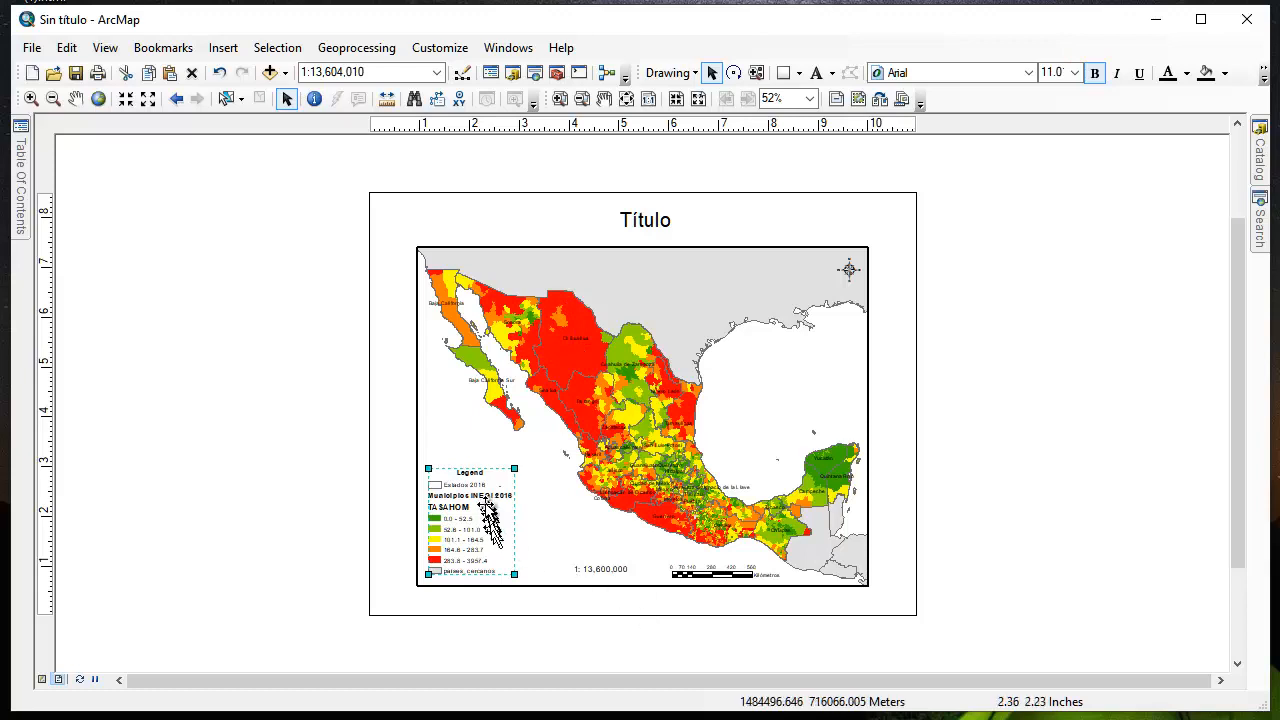
right_click(479, 501)
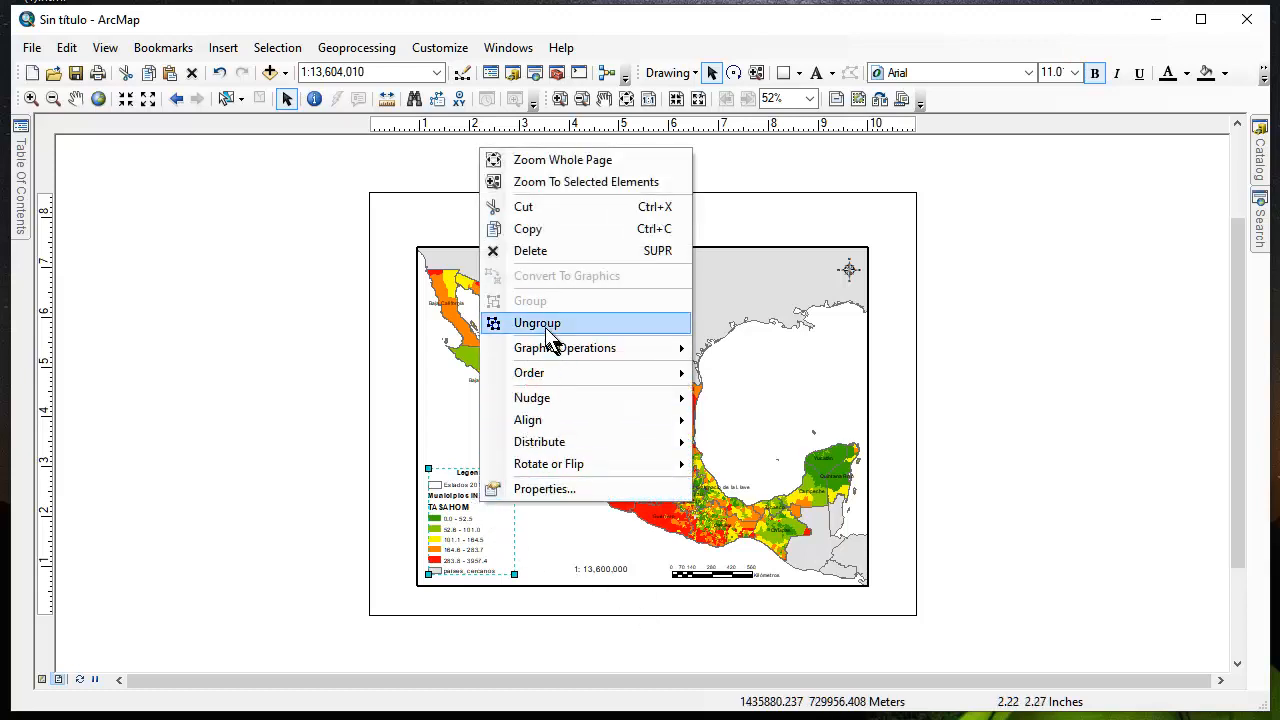
left_click(547, 330)
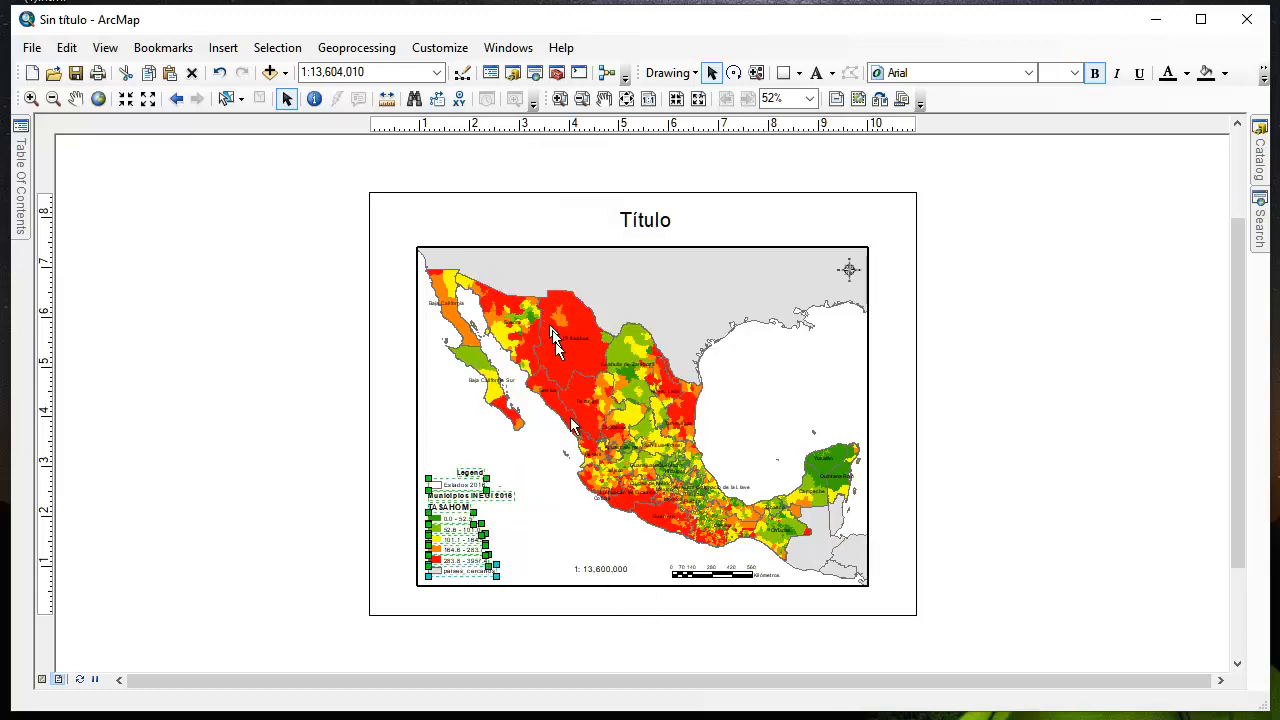
left_click(578, 525)
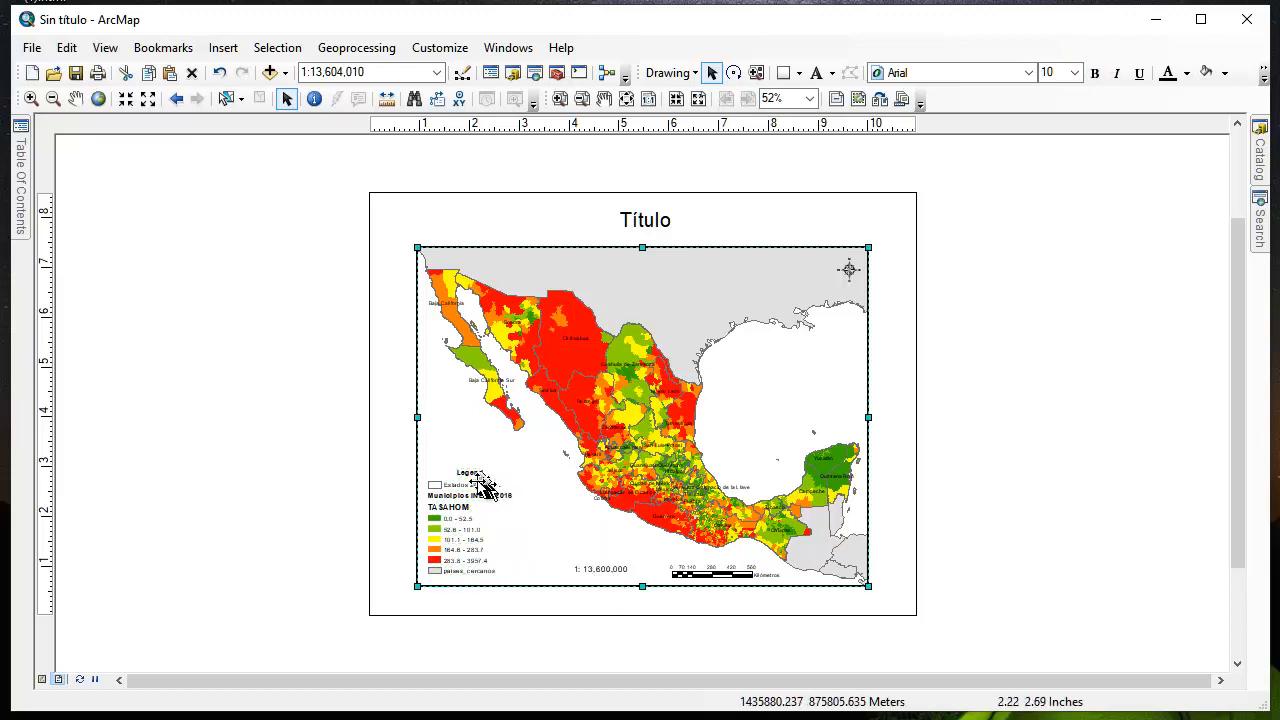
Delete the TASAHOM and Municipios INEGI 2016 headings and the Estados 2016 and paises_cercanos entries from the ungrouped legend
left_click(460, 507)
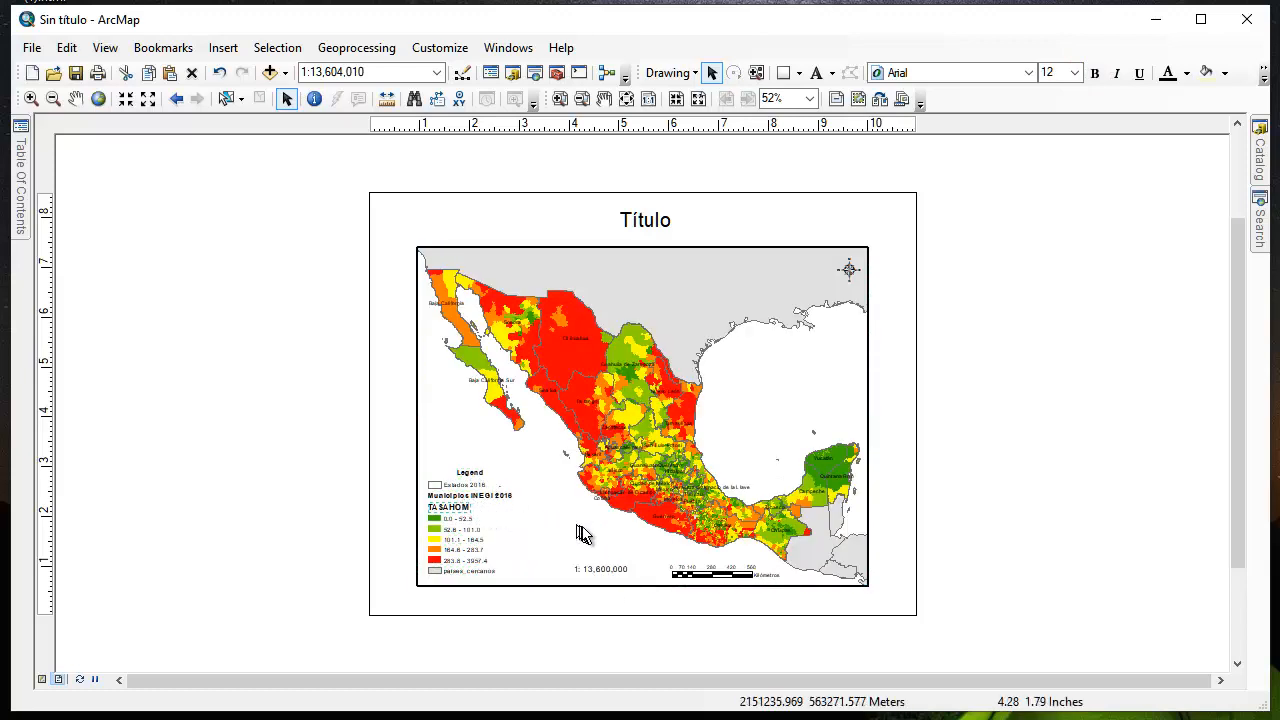
key("Delete")
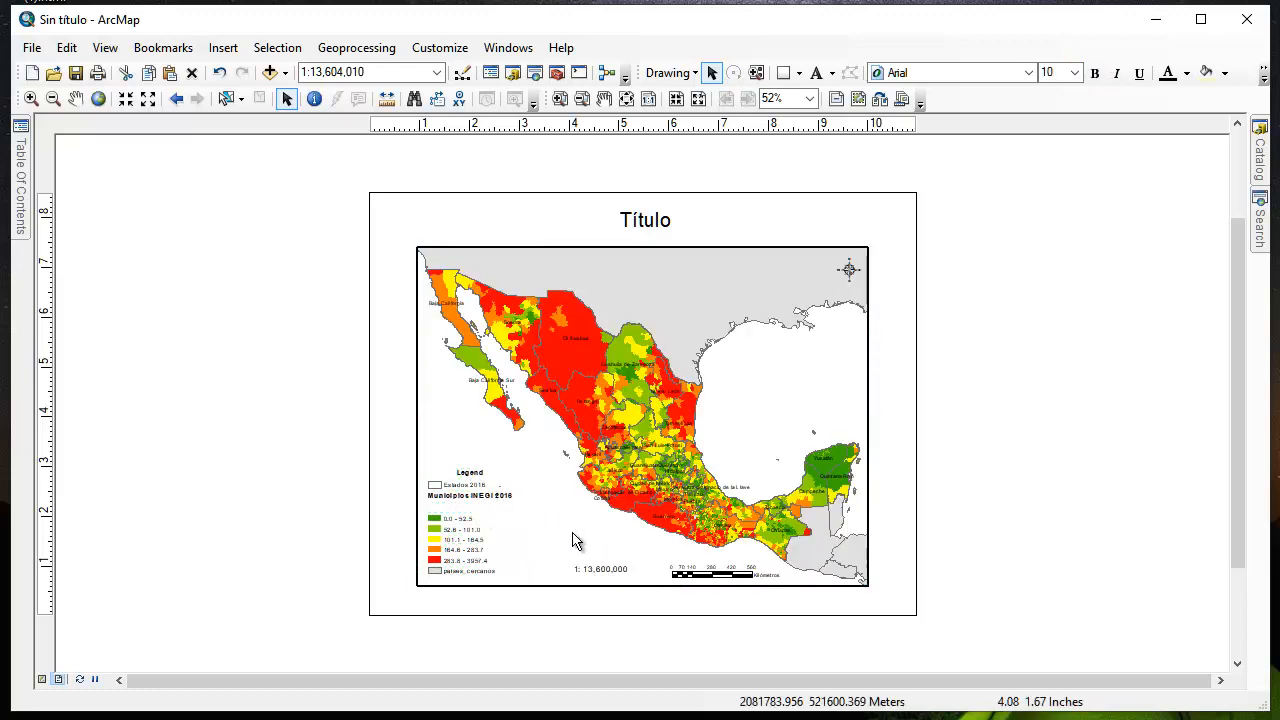
left_click(494, 499)
key("Delete")
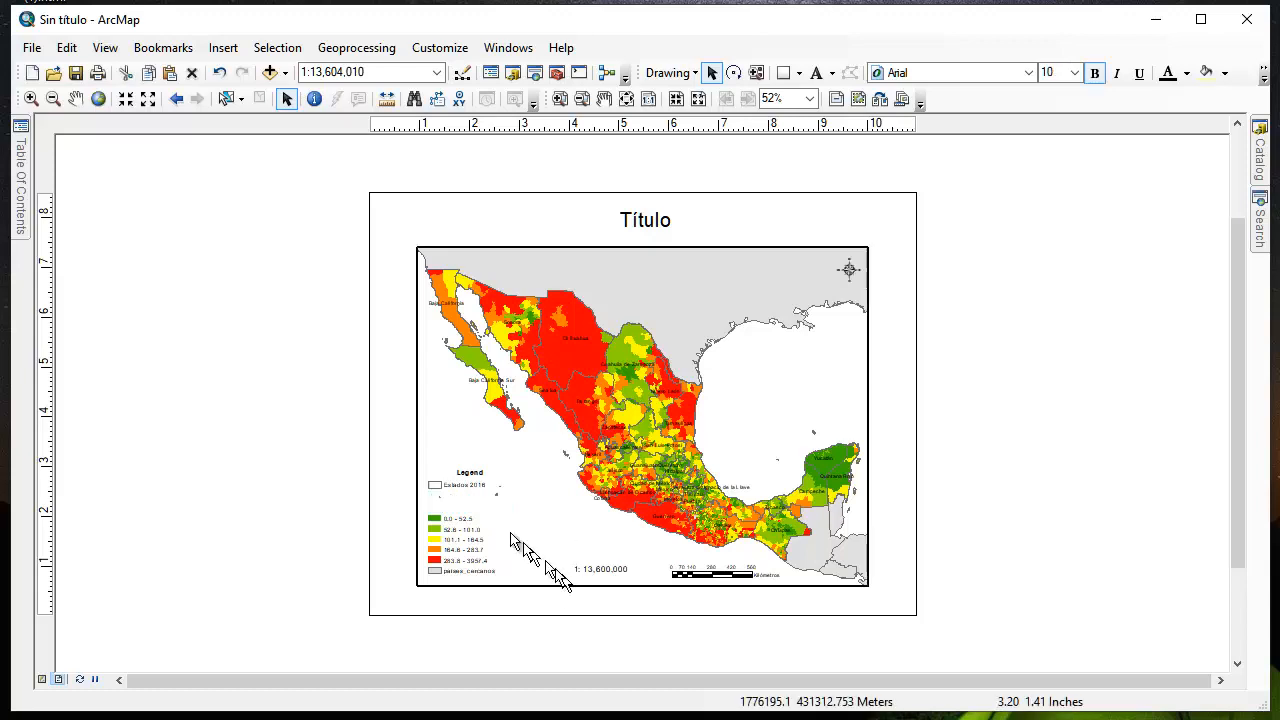
left_click(482, 487)
key("Delete")
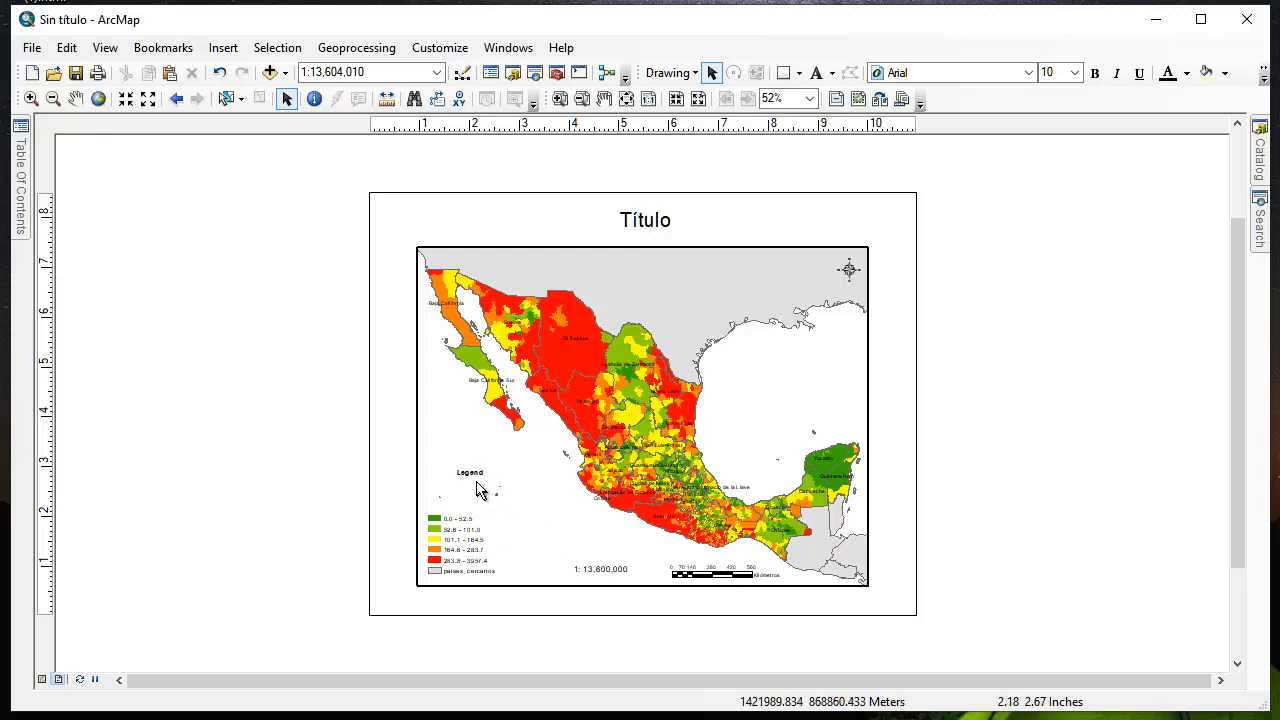
left_click(470, 571)
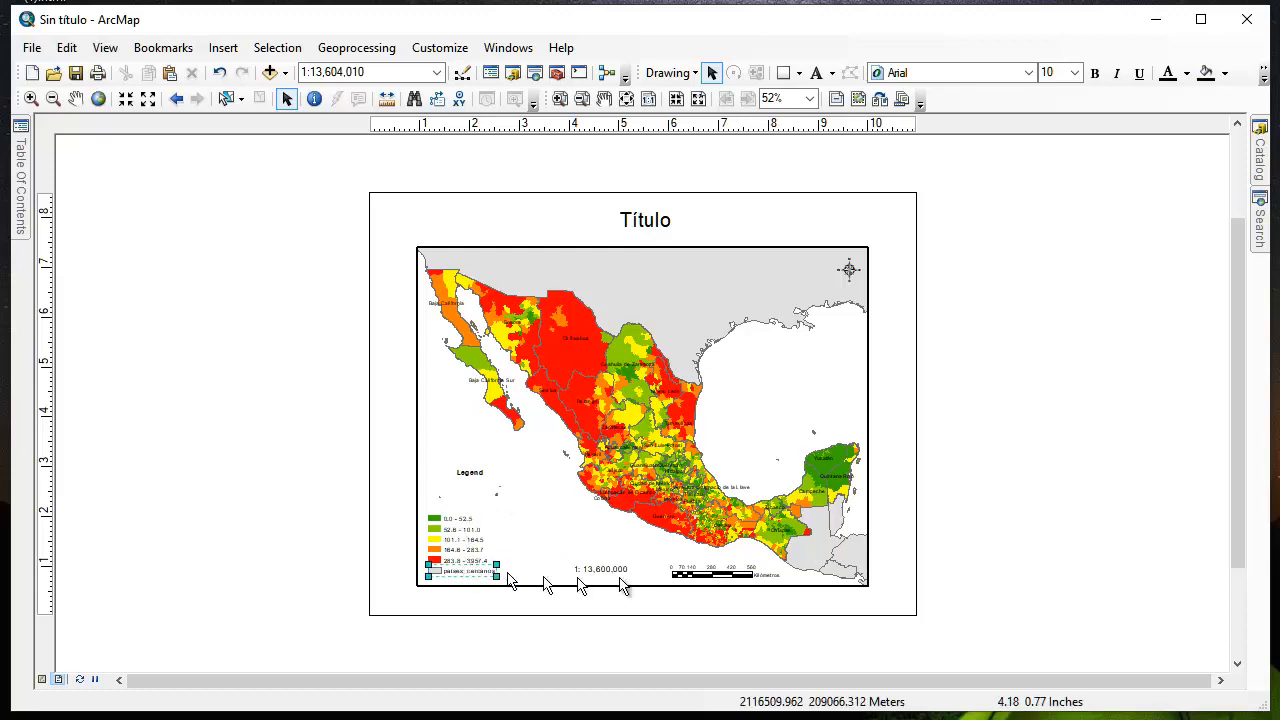
key("Delete")
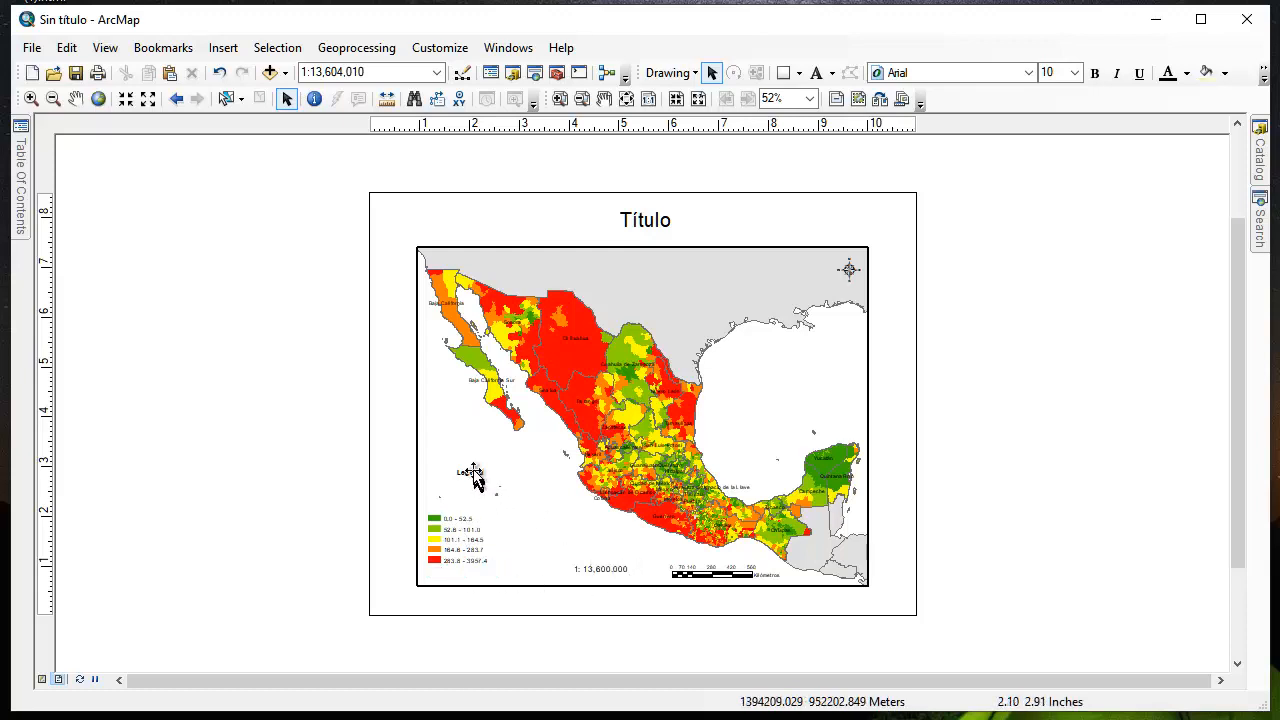
Place the Legend heading just above the colour classes, change its text to "Tasas por 100 mil" and align it with the swatches
left_click_drag(484, 473, 444, 507)
left_click(443, 502)
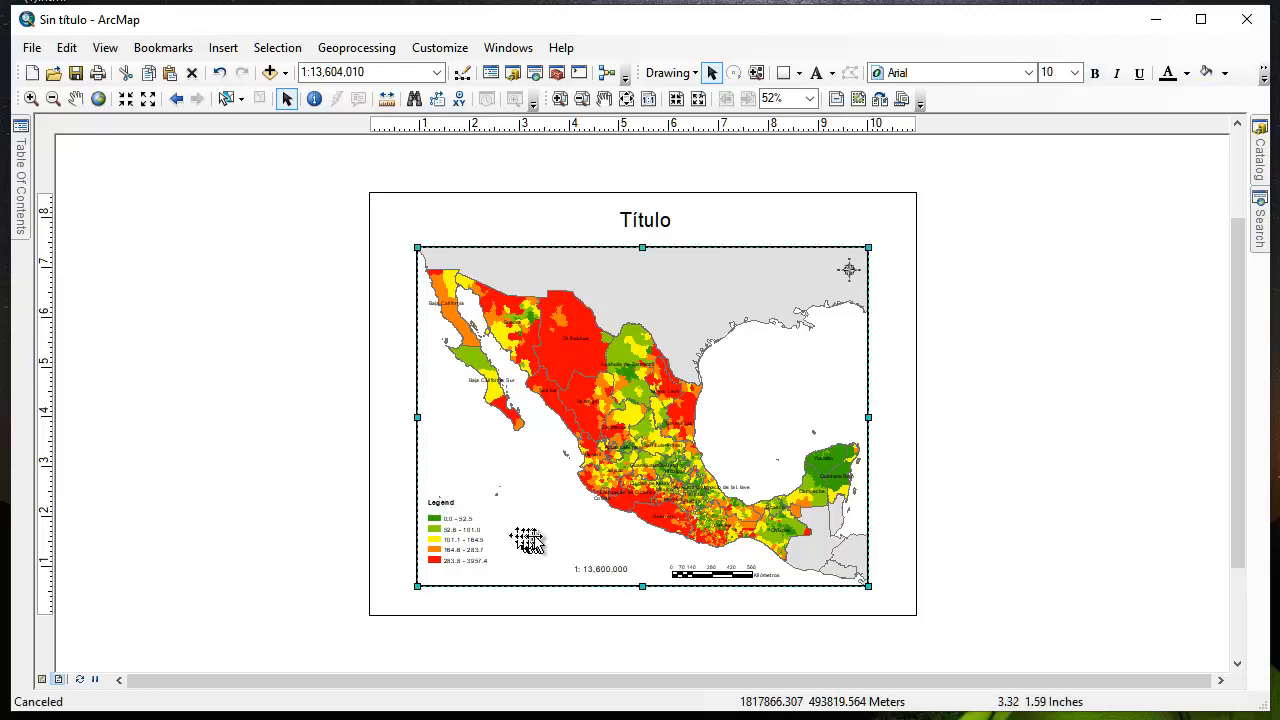
double_click(443, 502)
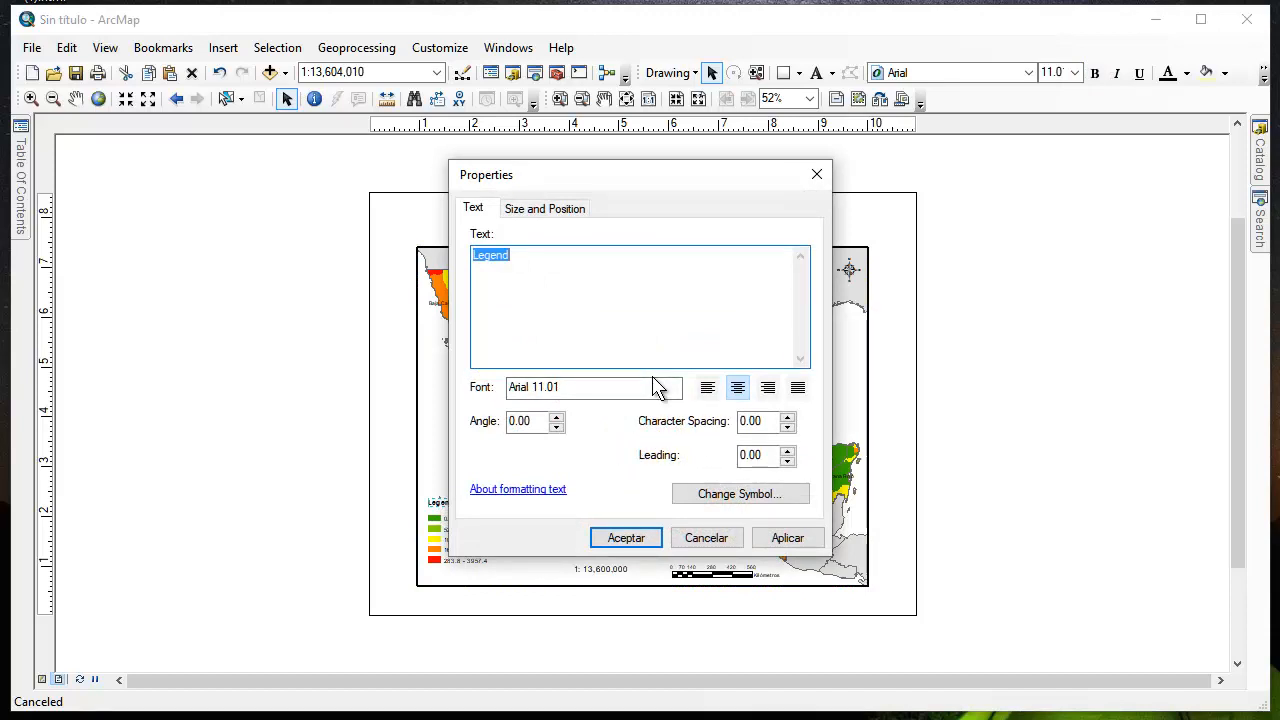
type("Tasas por 100 mil")
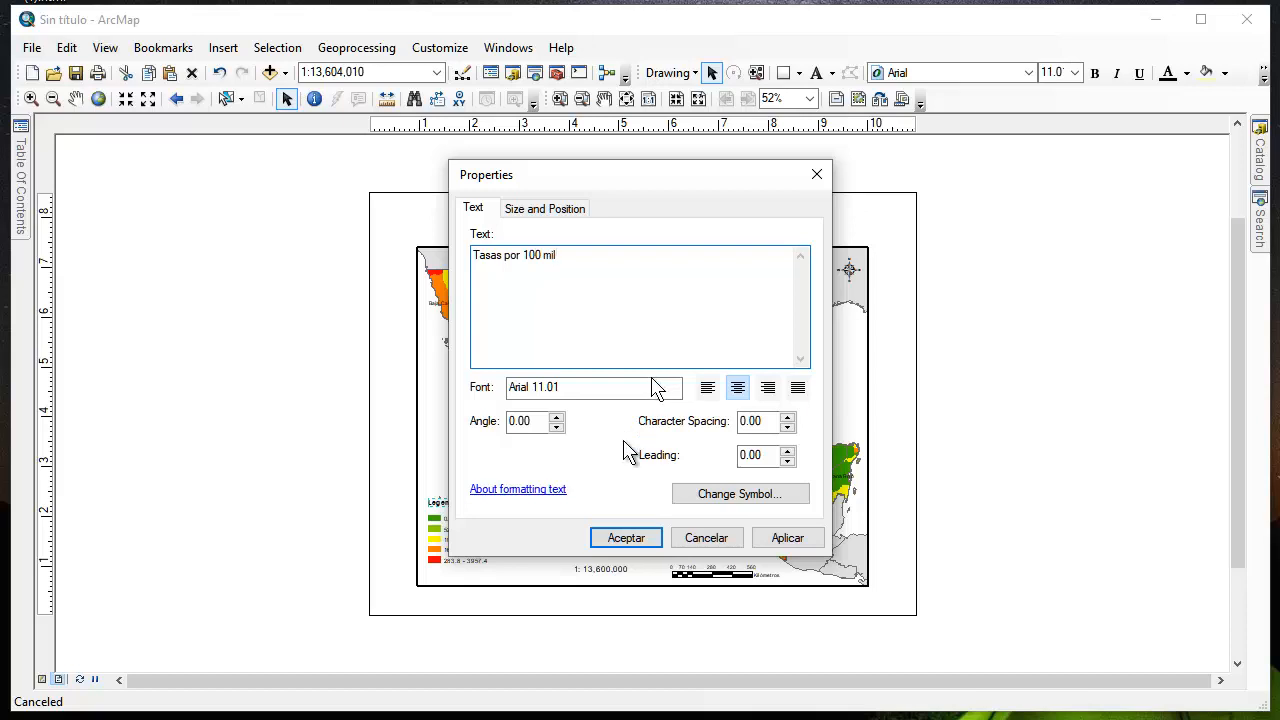
left_click(800, 537)
left_click(706, 539)
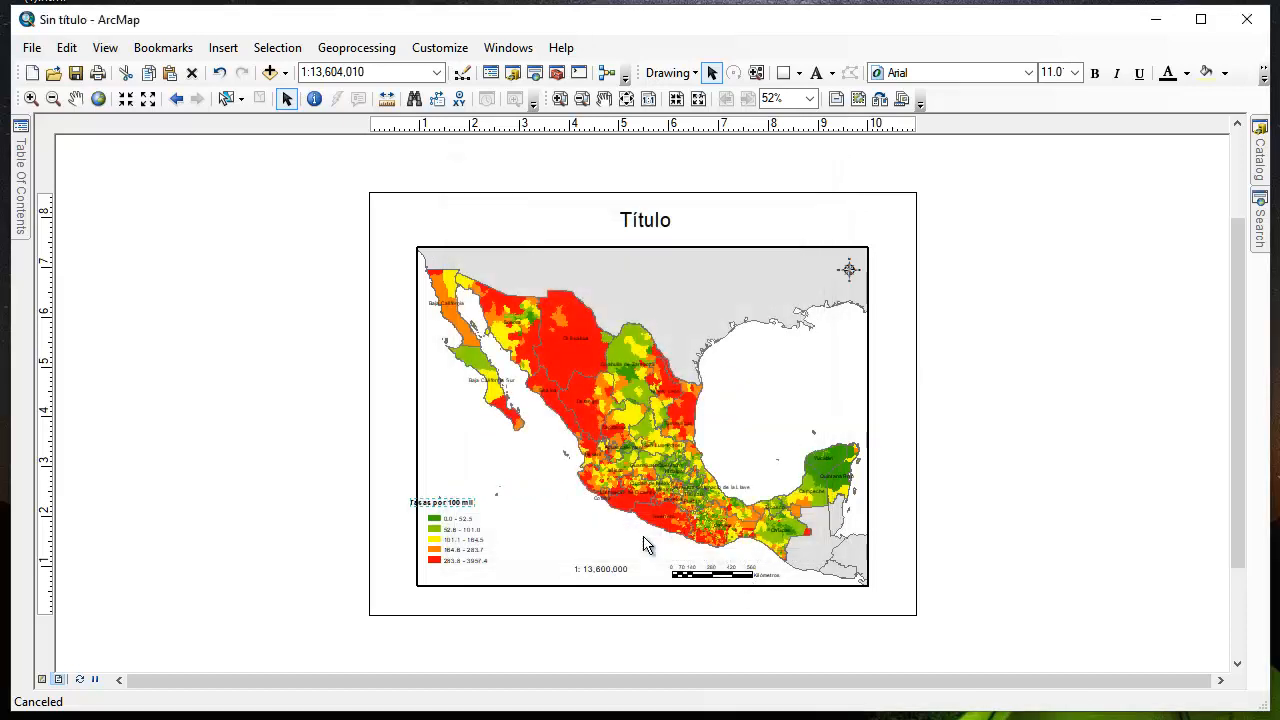
left_click_drag(441, 503, 462, 508)
left_click(576, 540)
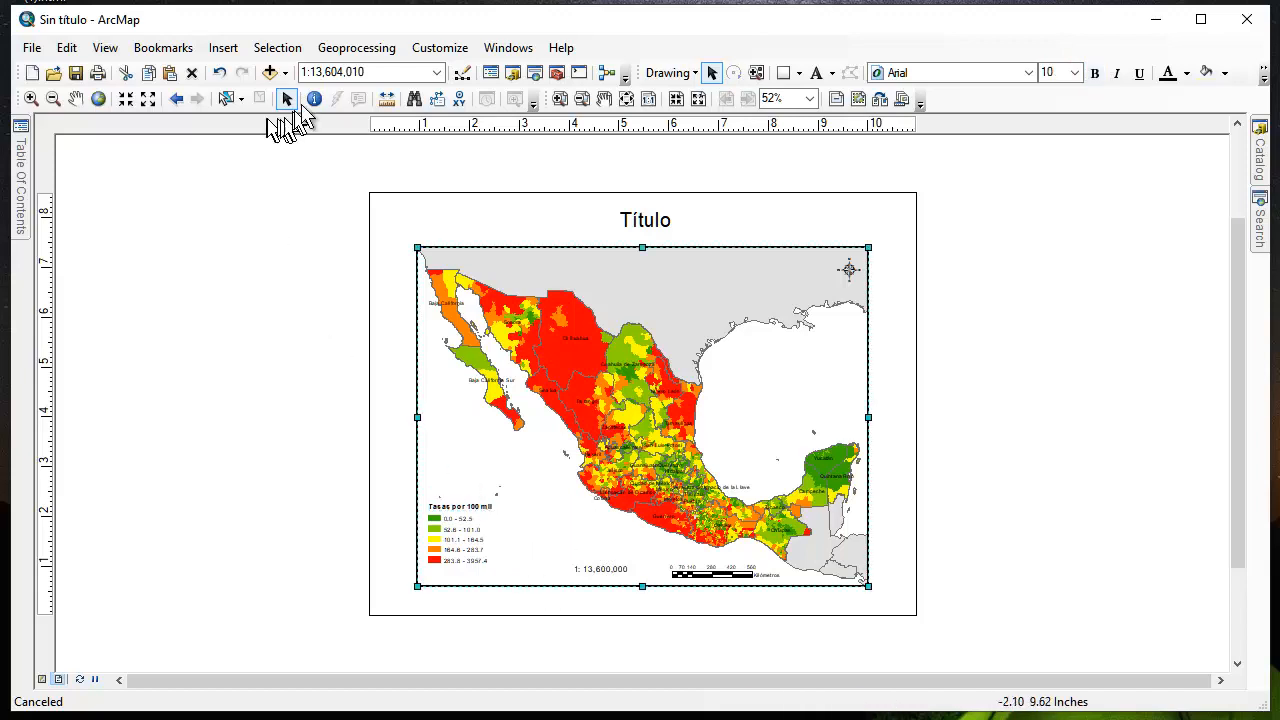
Group the "Tasas por 100 mil" heading and the five colour classes into a single legend element
left_click(502, 537)
left_click_drag(422, 492, 506, 588)
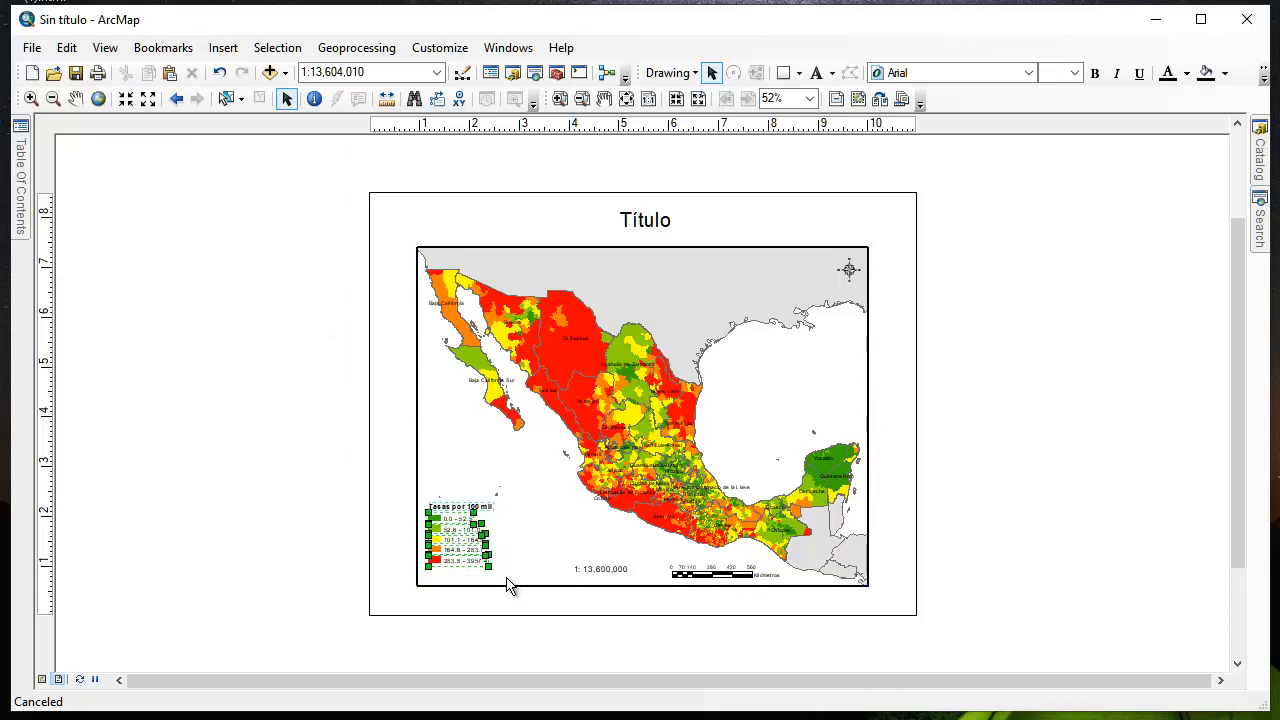
right_click(455, 535)
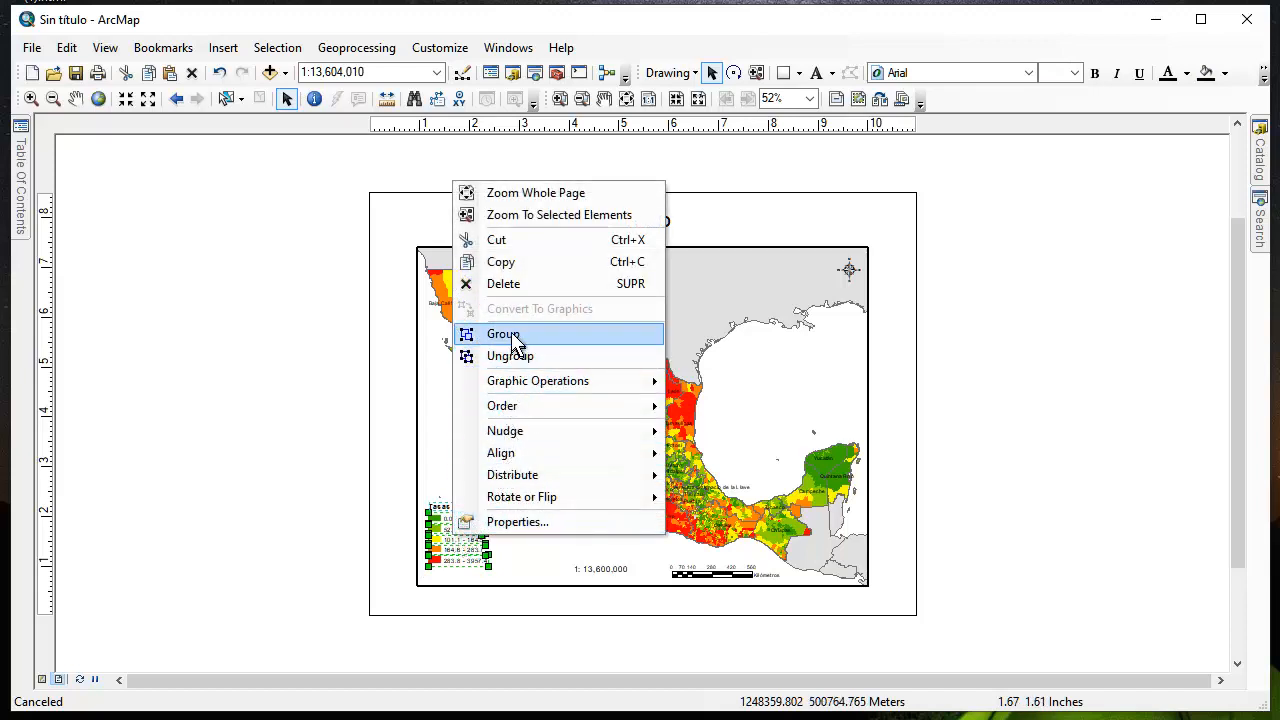
left_click(514, 335)
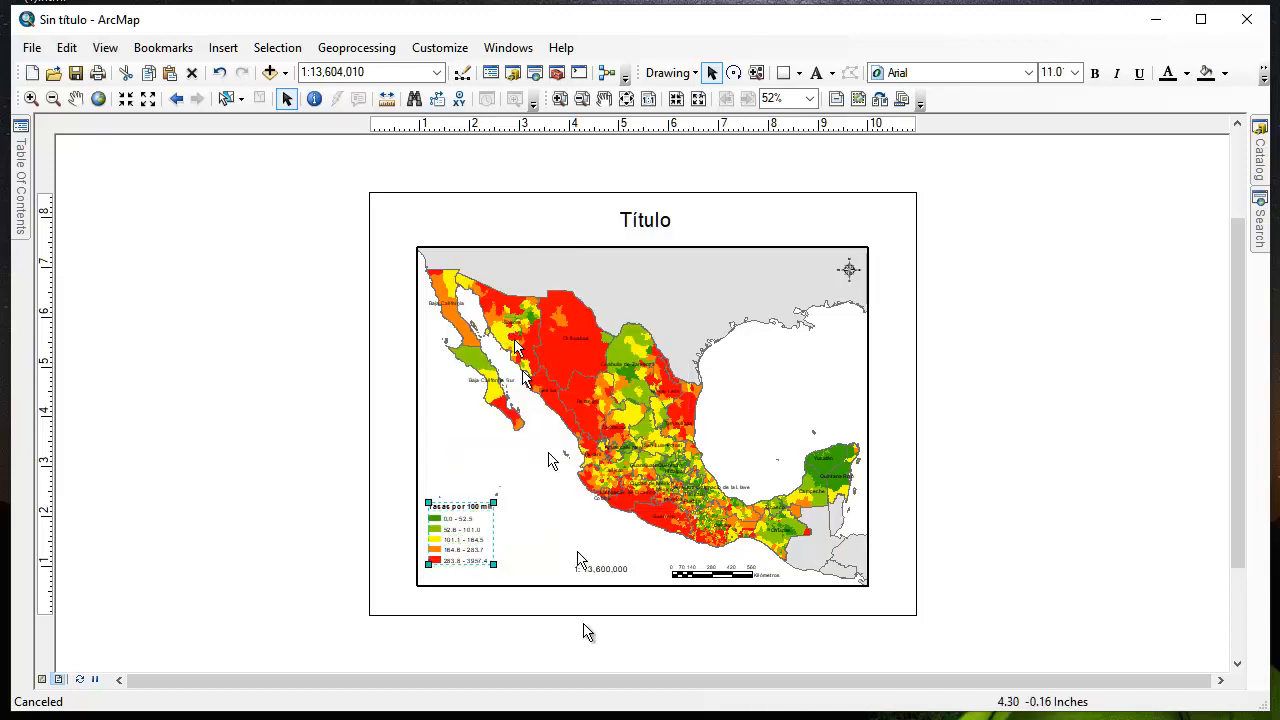
Frame the grouped legend with a 1.0 Point border and a Grey 10% background, both with X and Y gaps of 5 pts
double_click(468, 528)
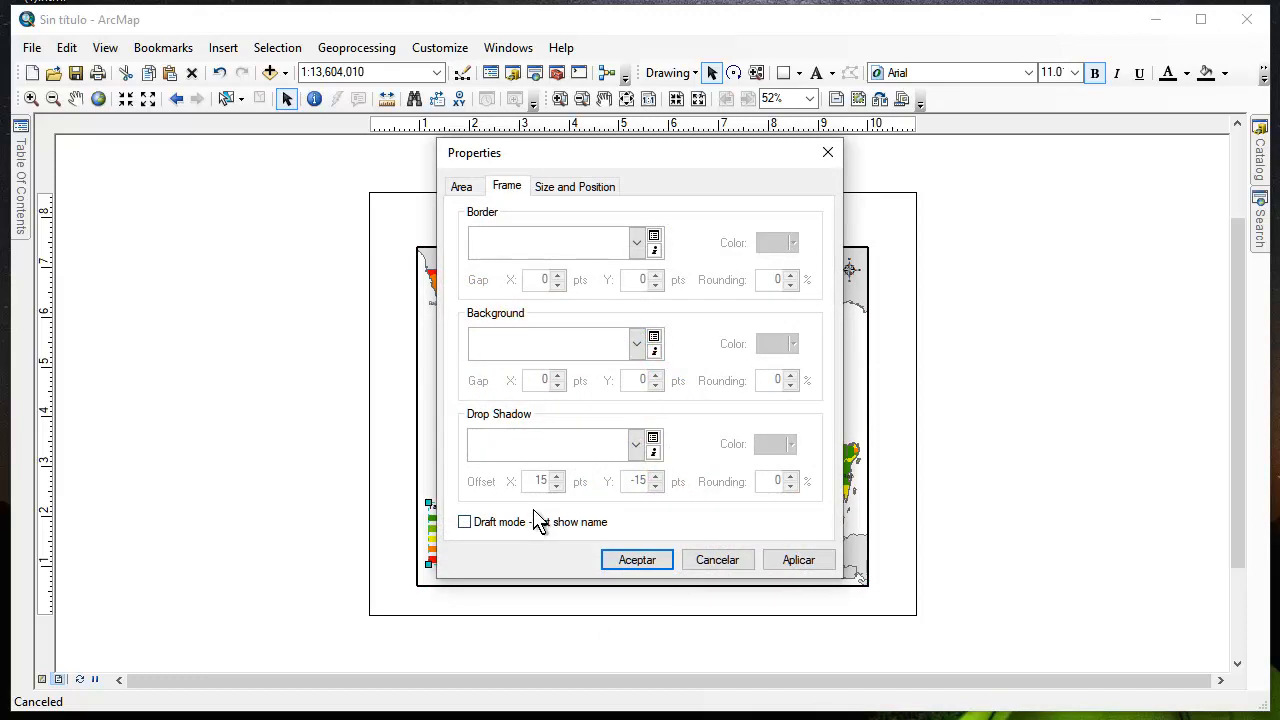
left_click(637, 245)
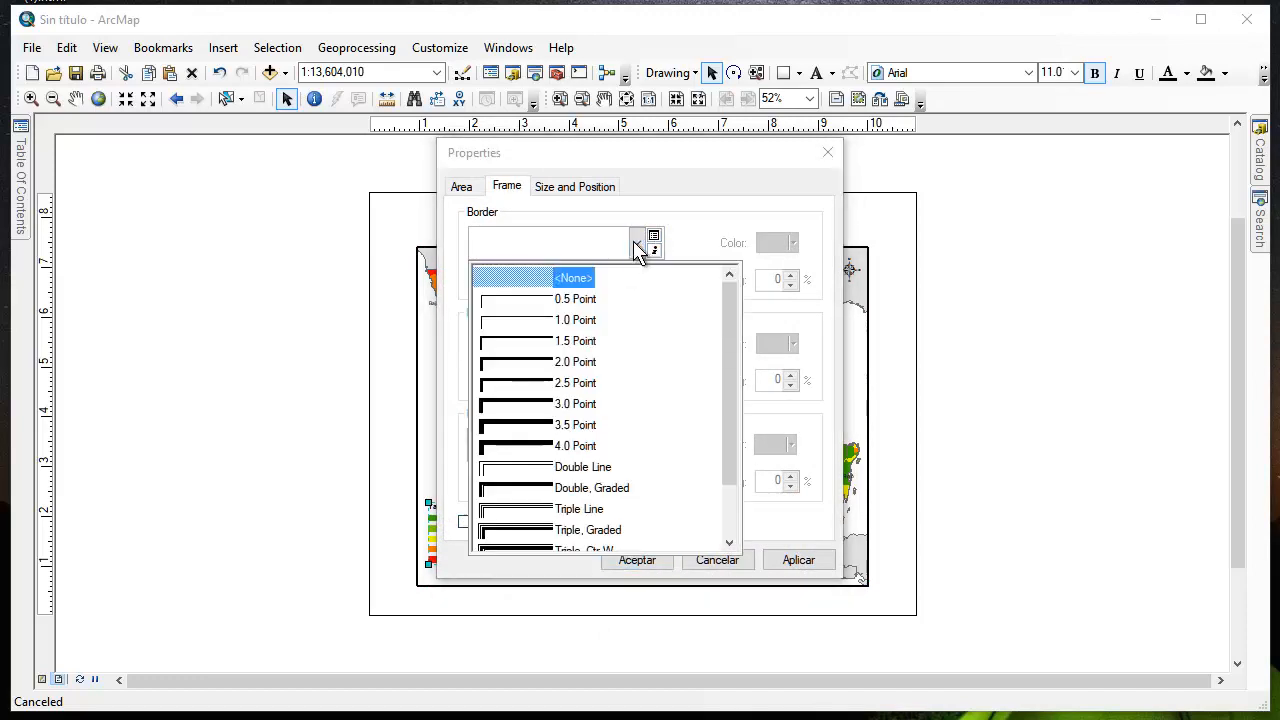
left_click(530, 320)
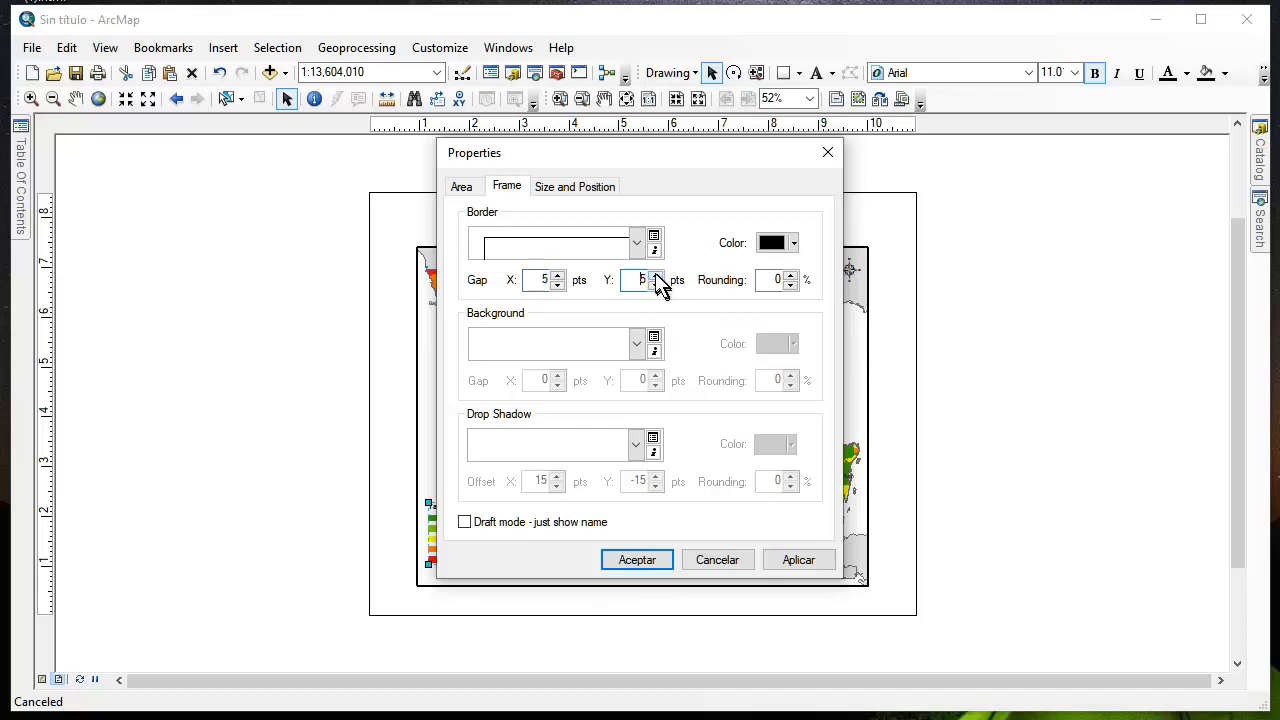
left_click(585, 352)
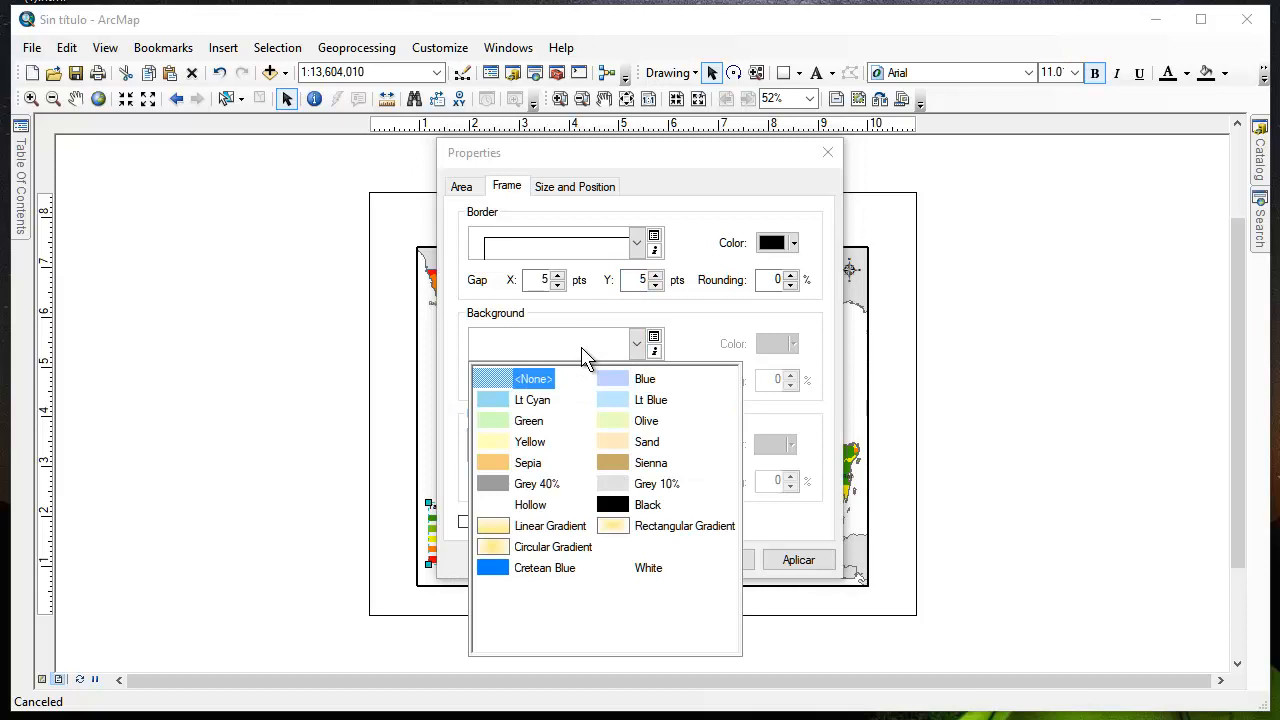
left_click(622, 488)
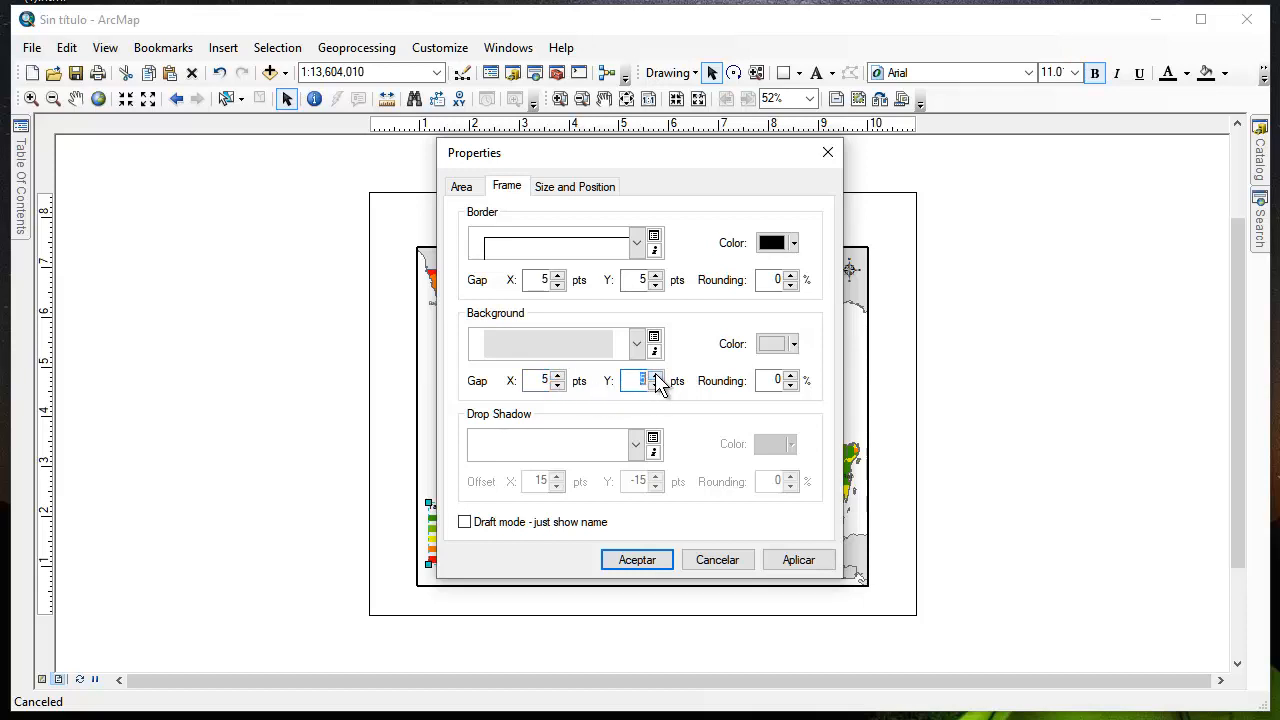
left_click(800, 562)
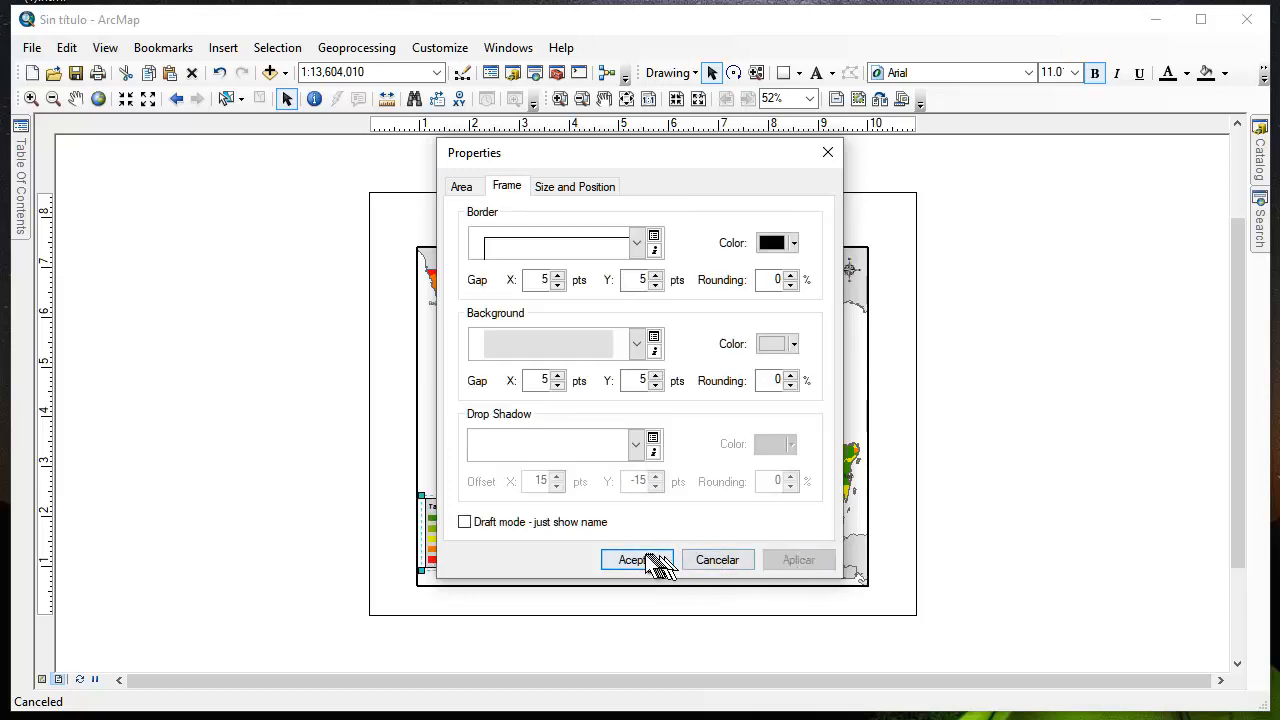
left_click(636, 560)
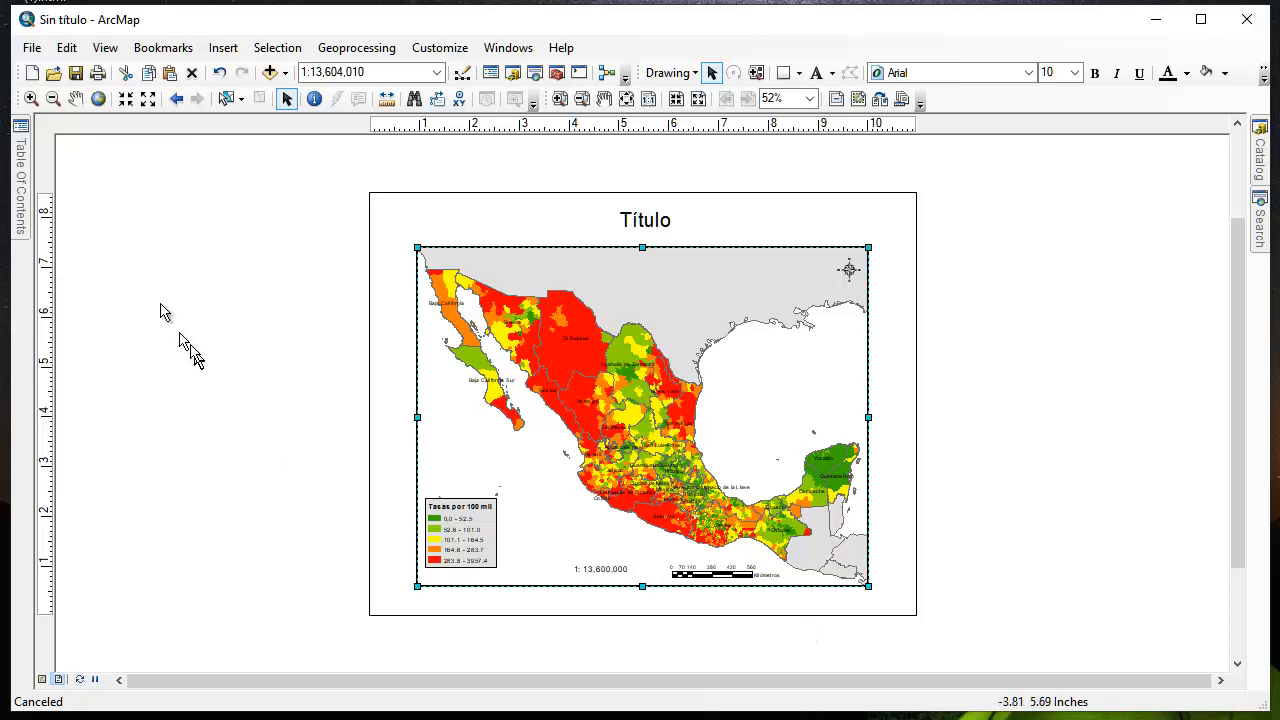
Set the Layers data frame's background to Lt Blue, accepting the coordinate system warnings
left_click(22, 128)
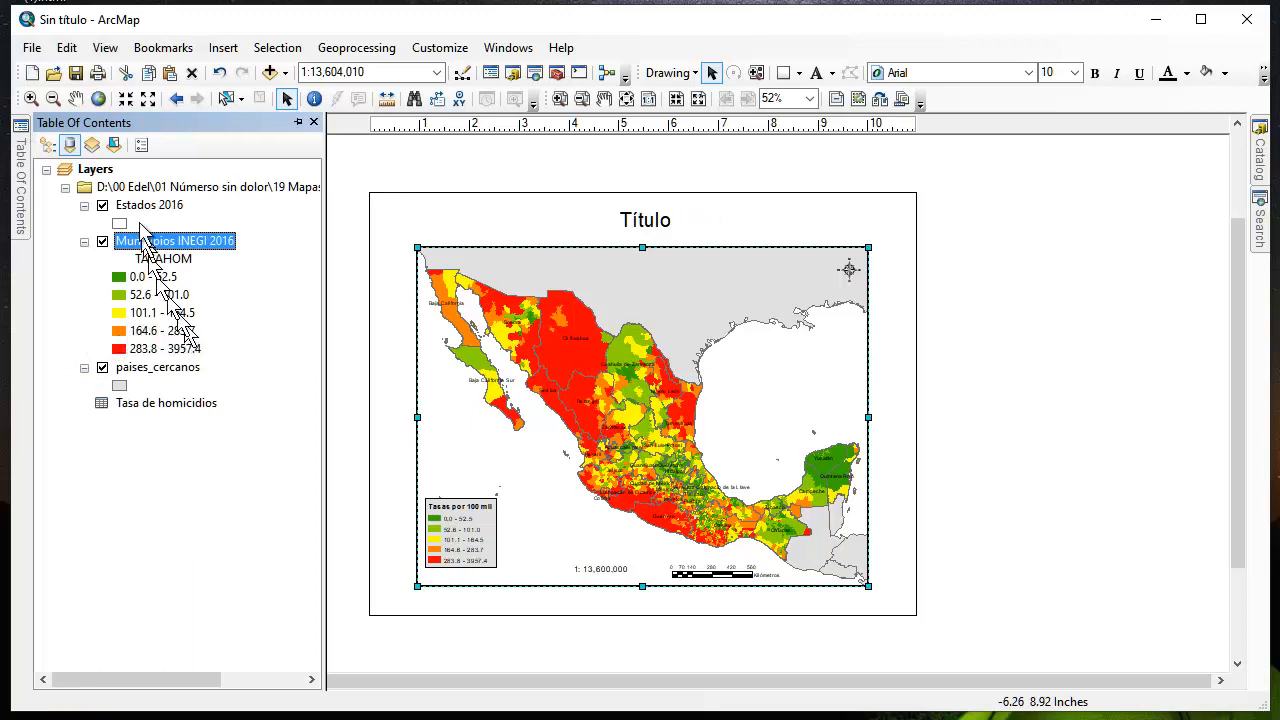
double_click(107, 169)
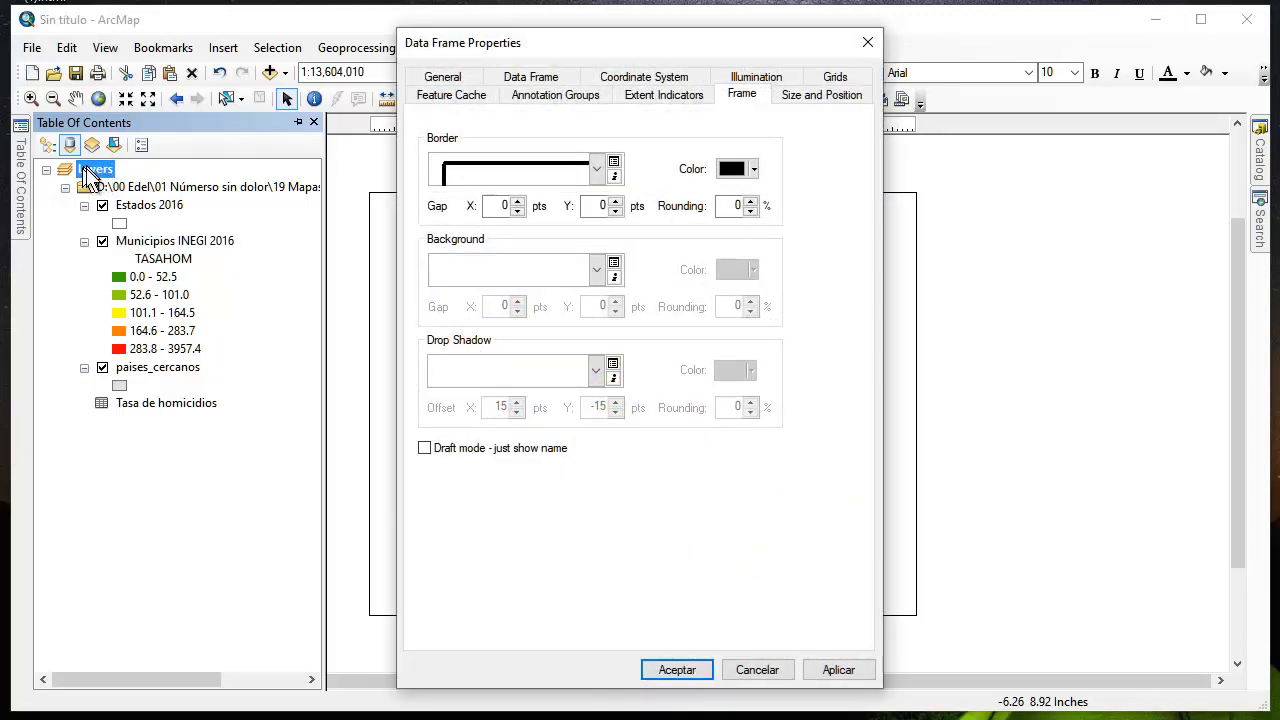
left_click(530, 276)
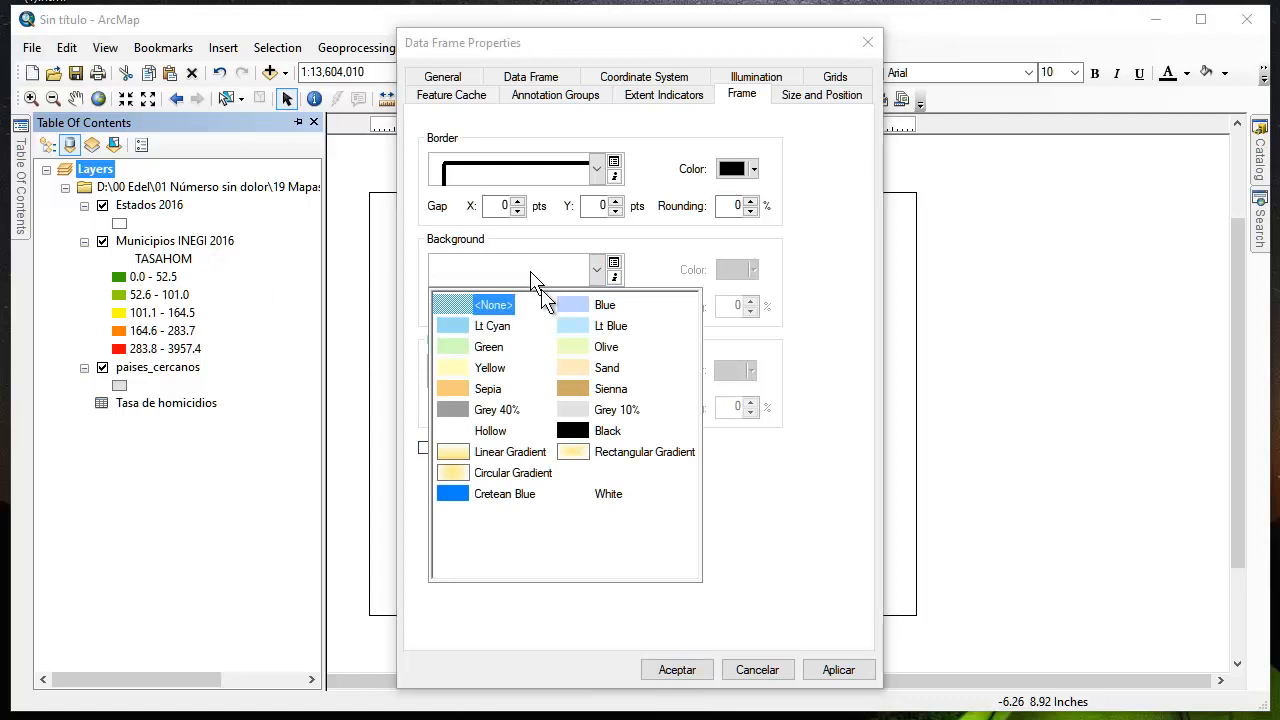
left_click(573, 332)
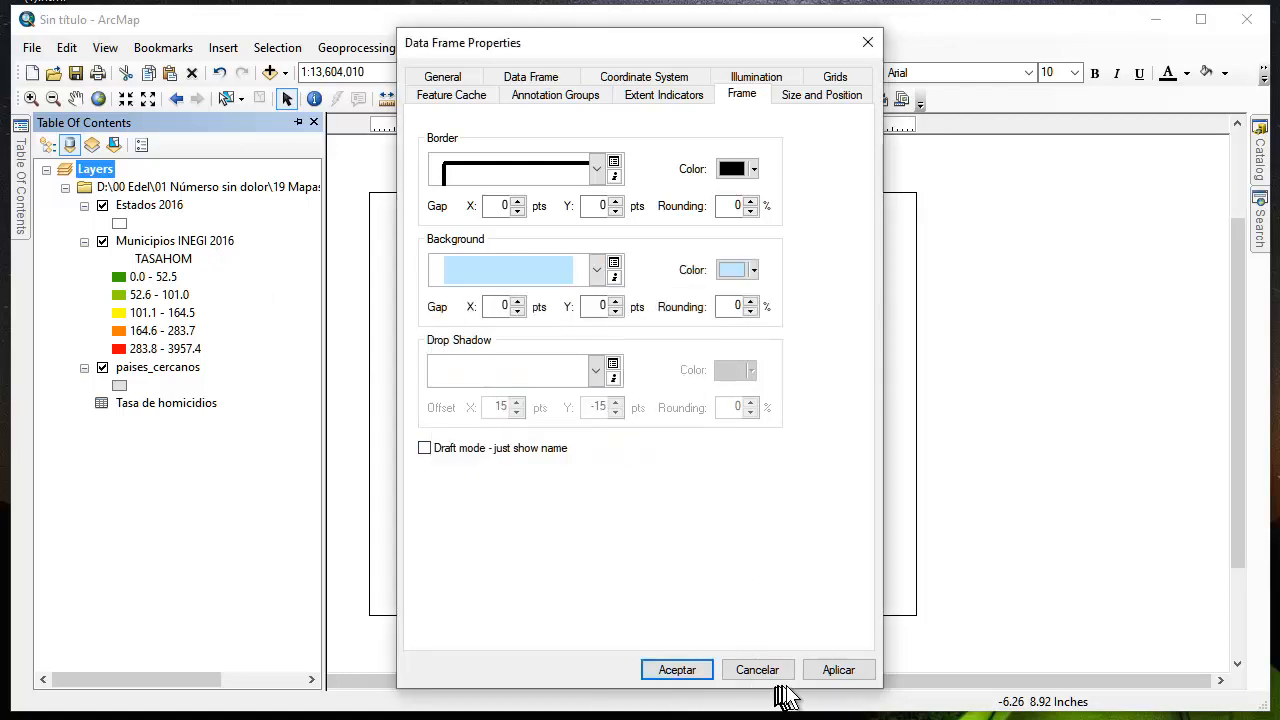
left_click(832, 672)
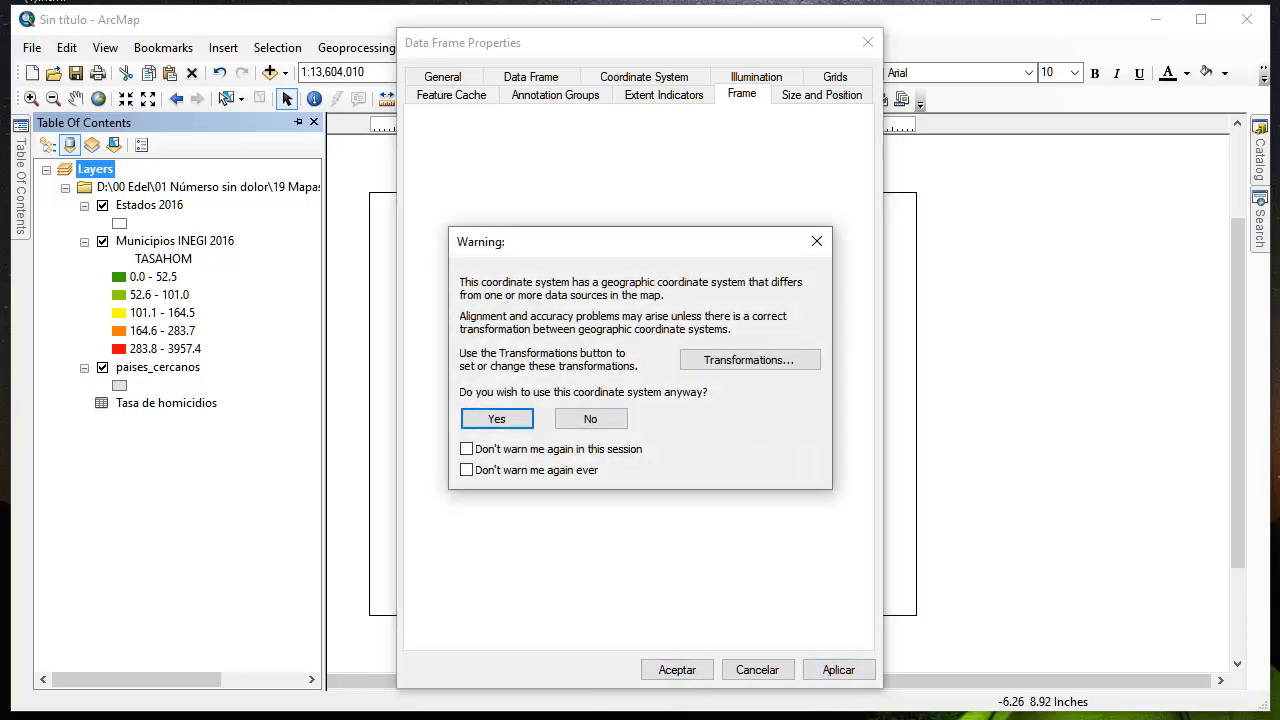
left_click(505, 418)
left_click(694, 672)
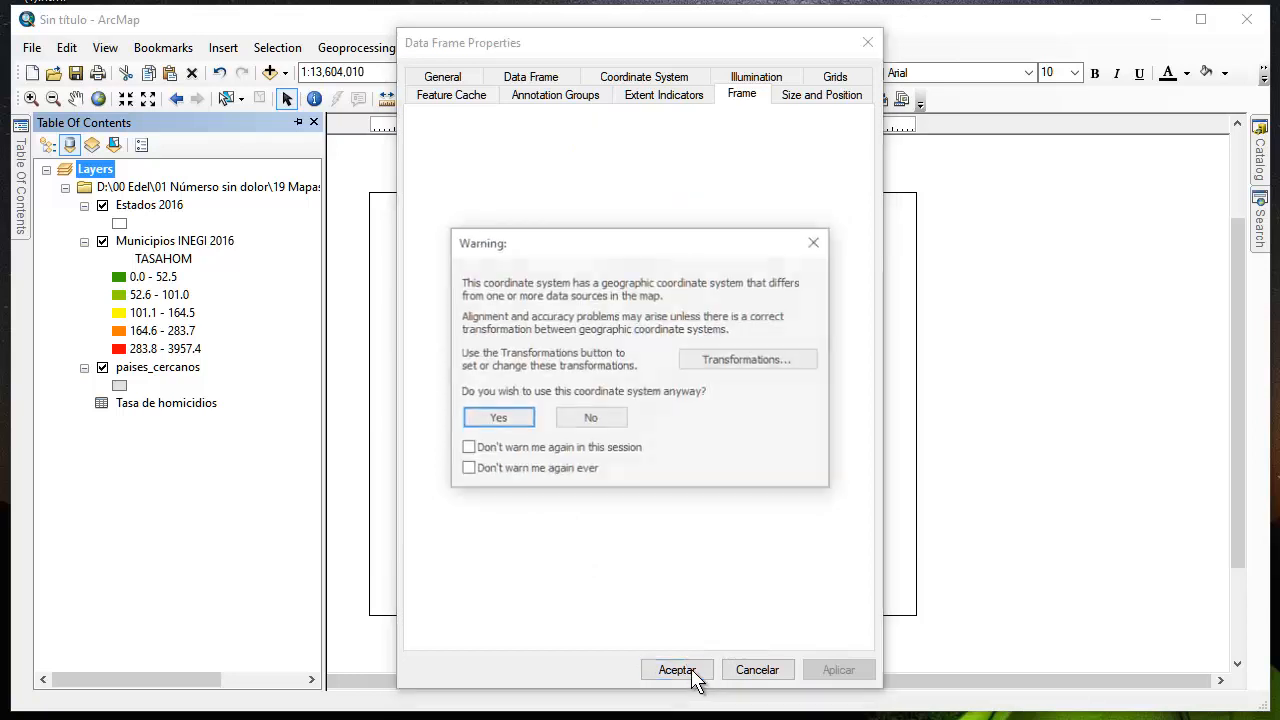
left_click(510, 418)
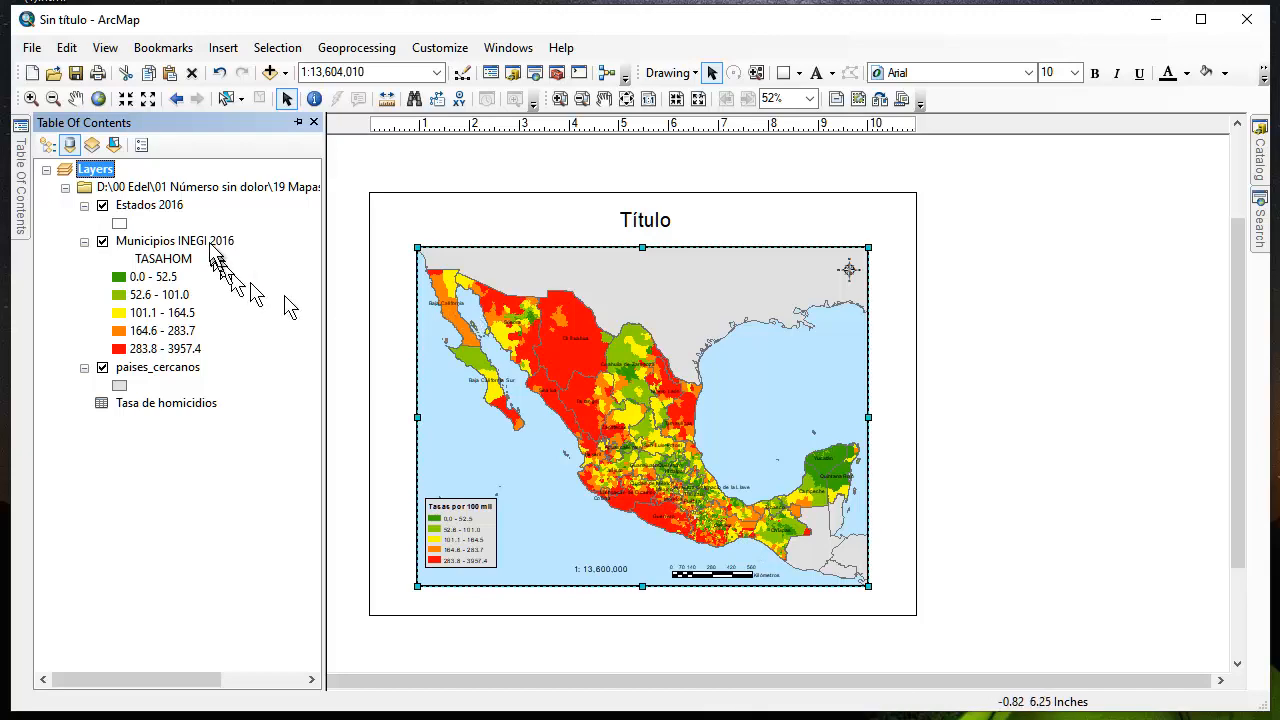
Add a graticule with labels to the Layers data frame, with parallels every 5 degrees and meridians every 10, accepting the coordinate system warnings
double_click(96, 170)
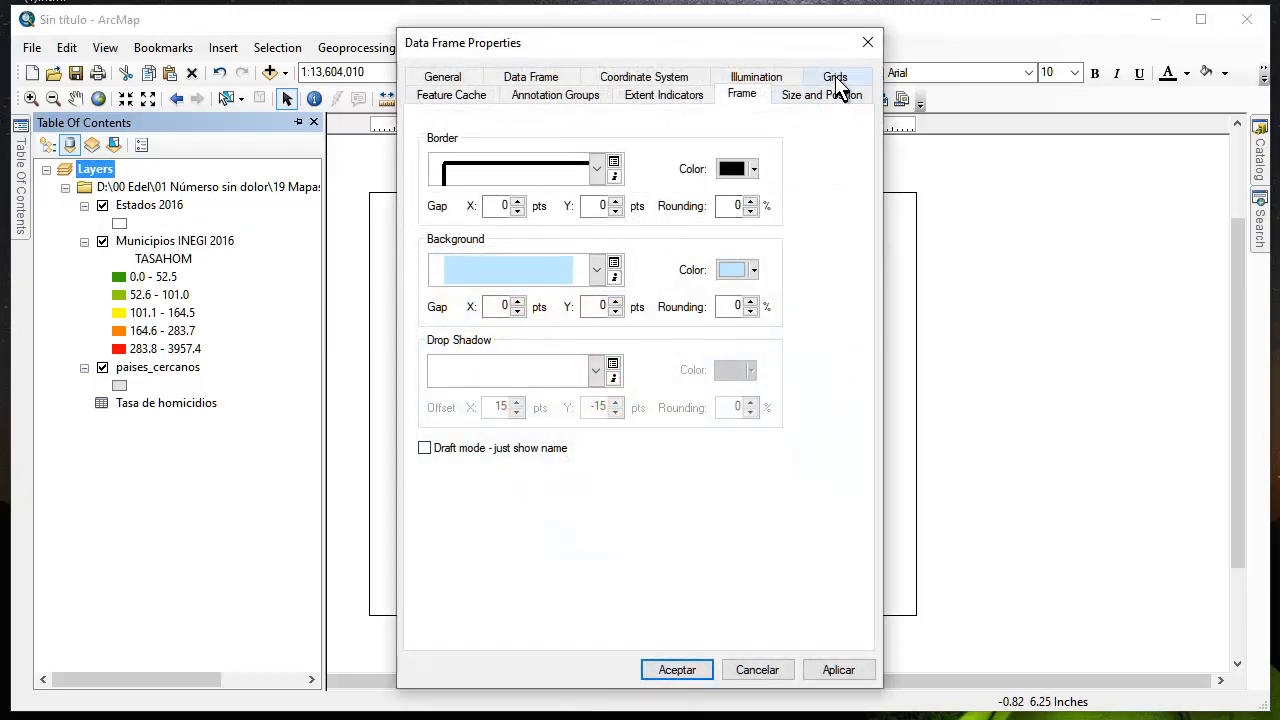
left_click(835, 77)
left_click(767, 160)
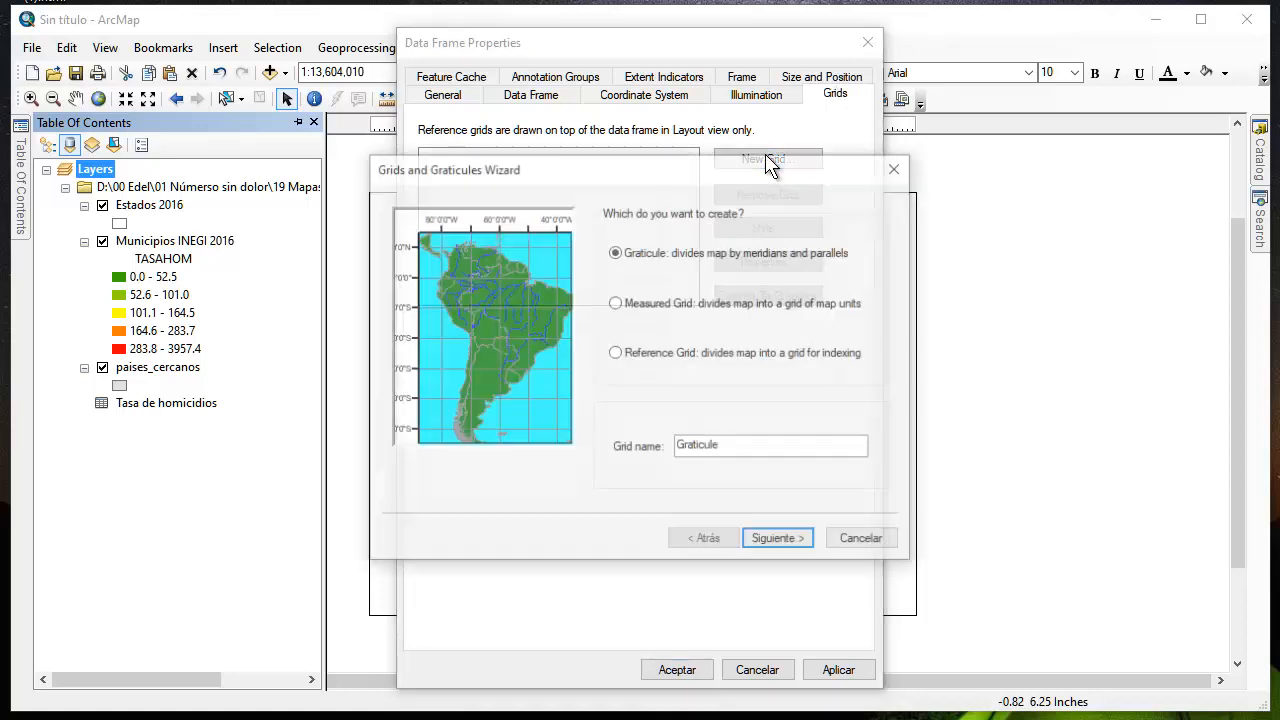
left_click(779, 540)
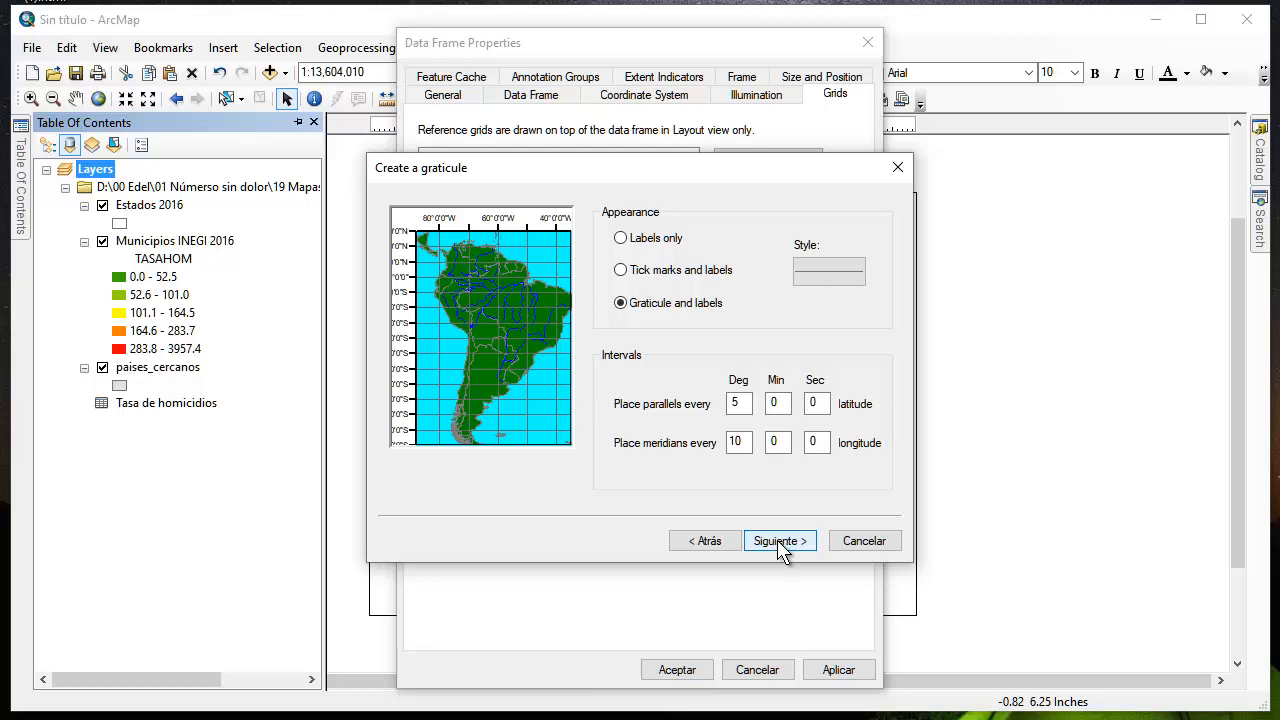
left_click(777, 540)
left_click(777, 540)
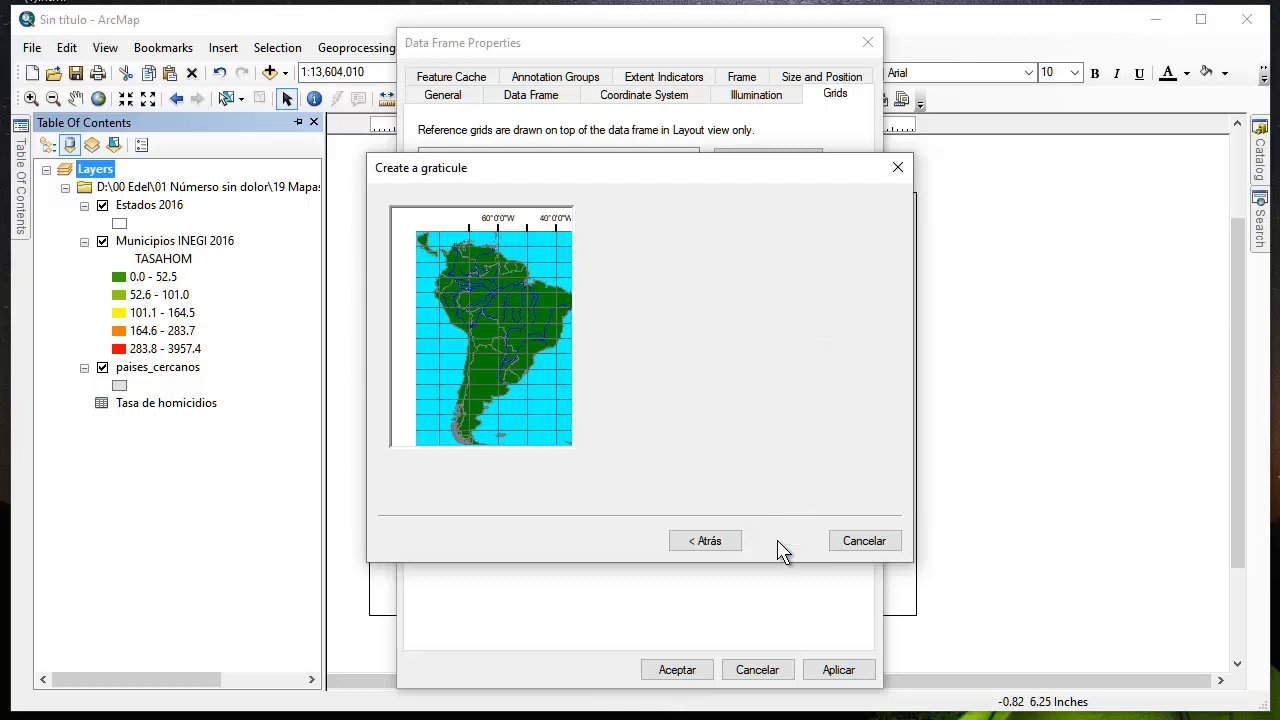
left_click(777, 540)
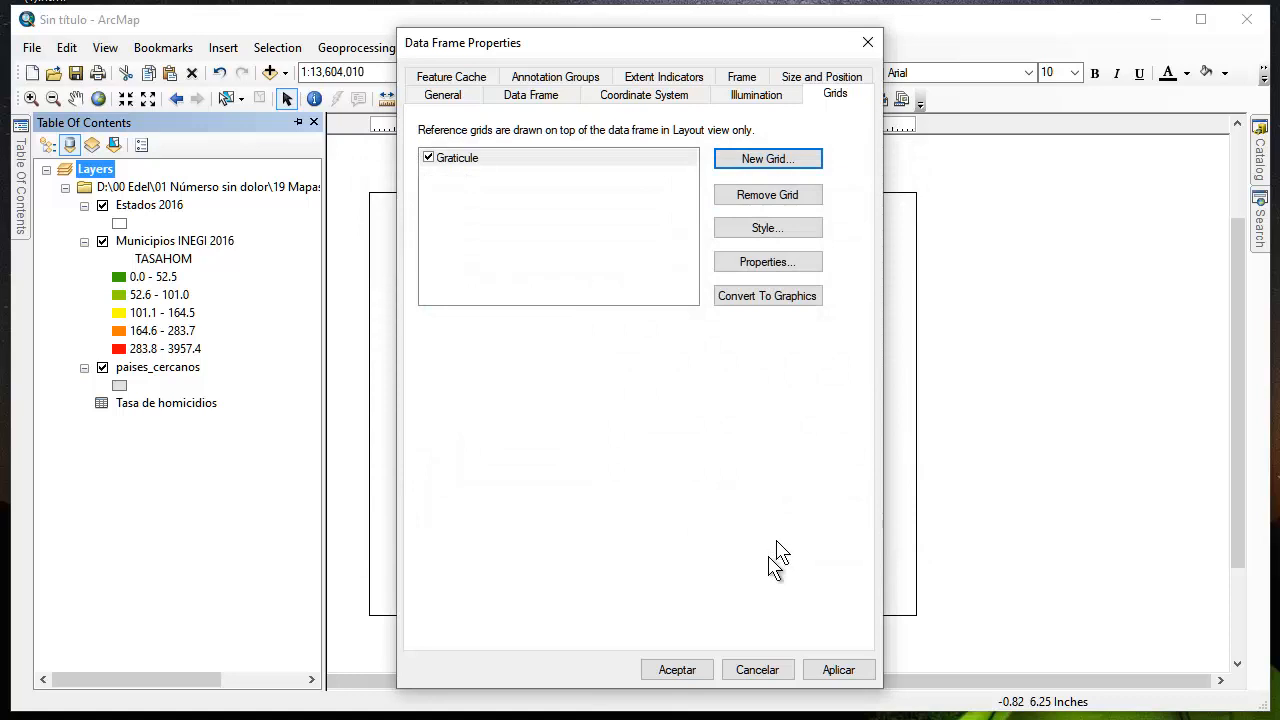
left_click(833, 670)
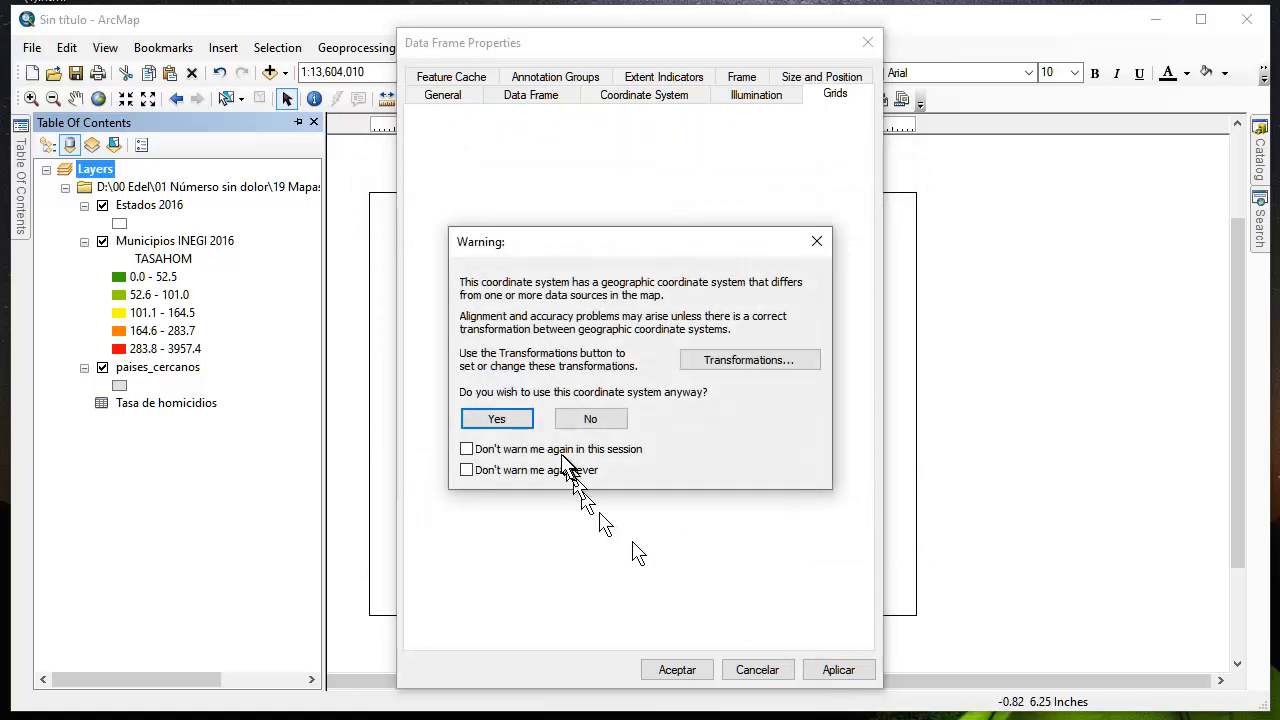
left_click(497, 419)
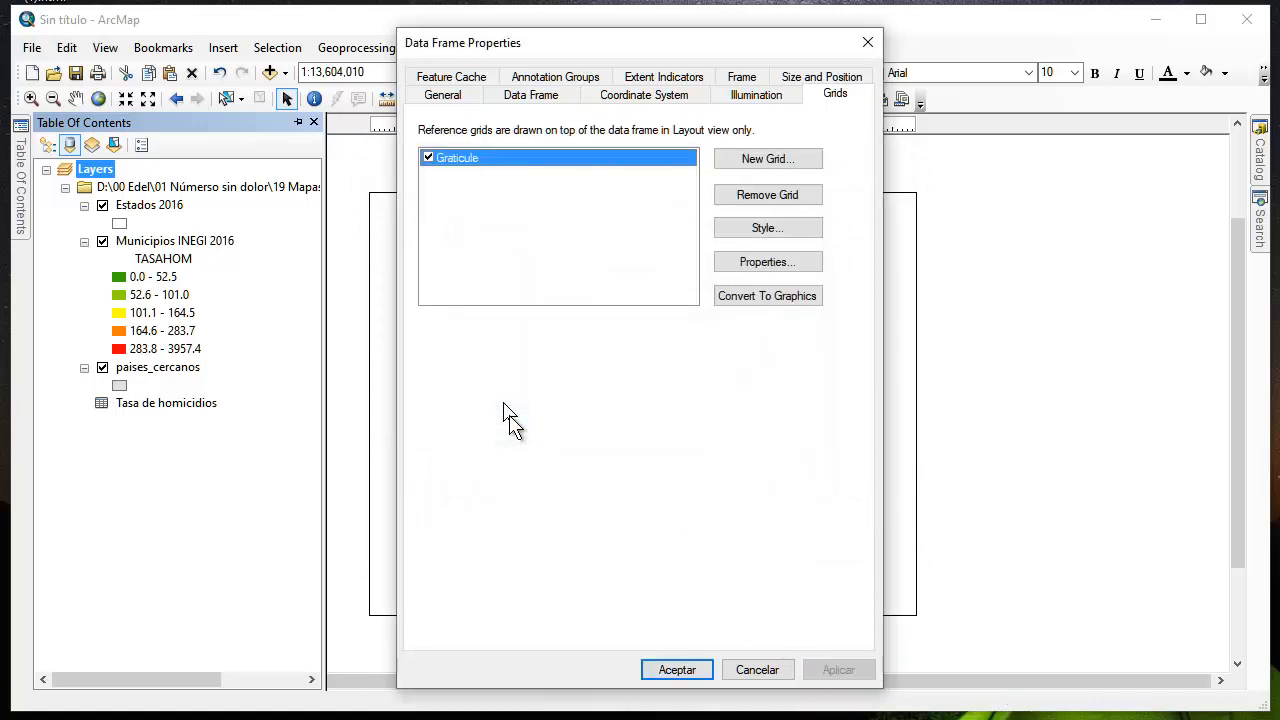
left_click(677, 670)
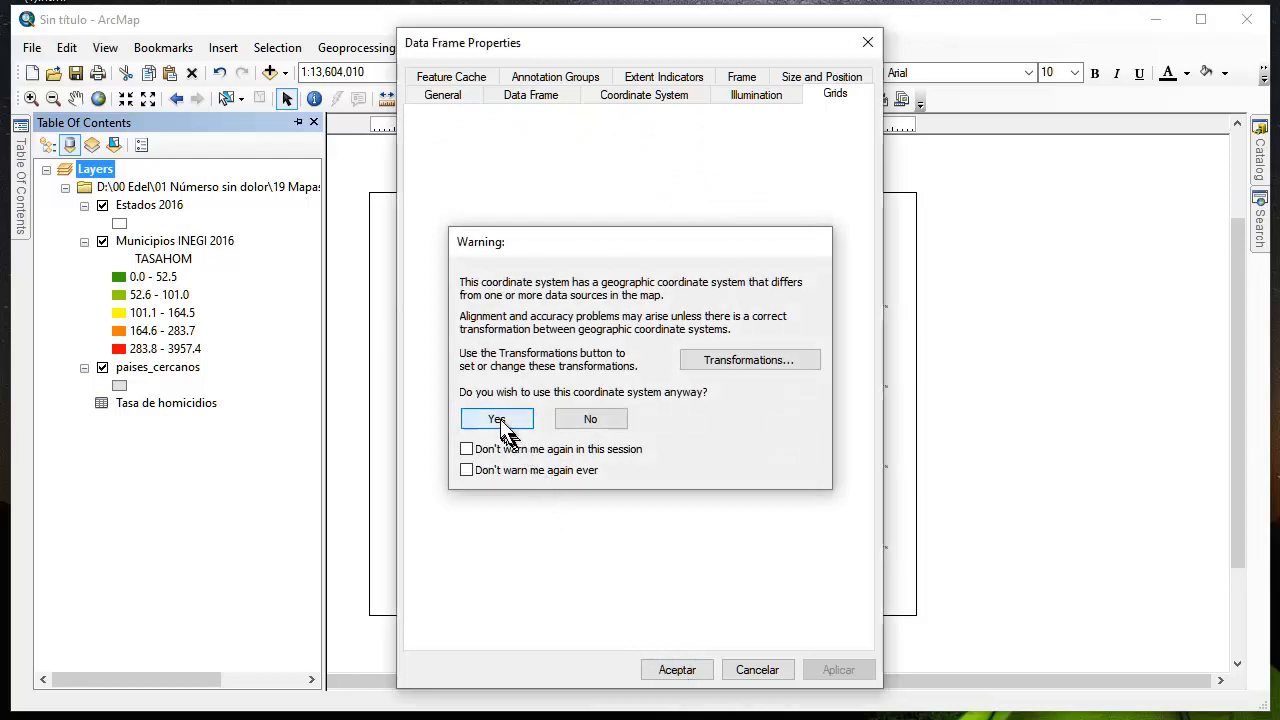
left_click(500, 421)
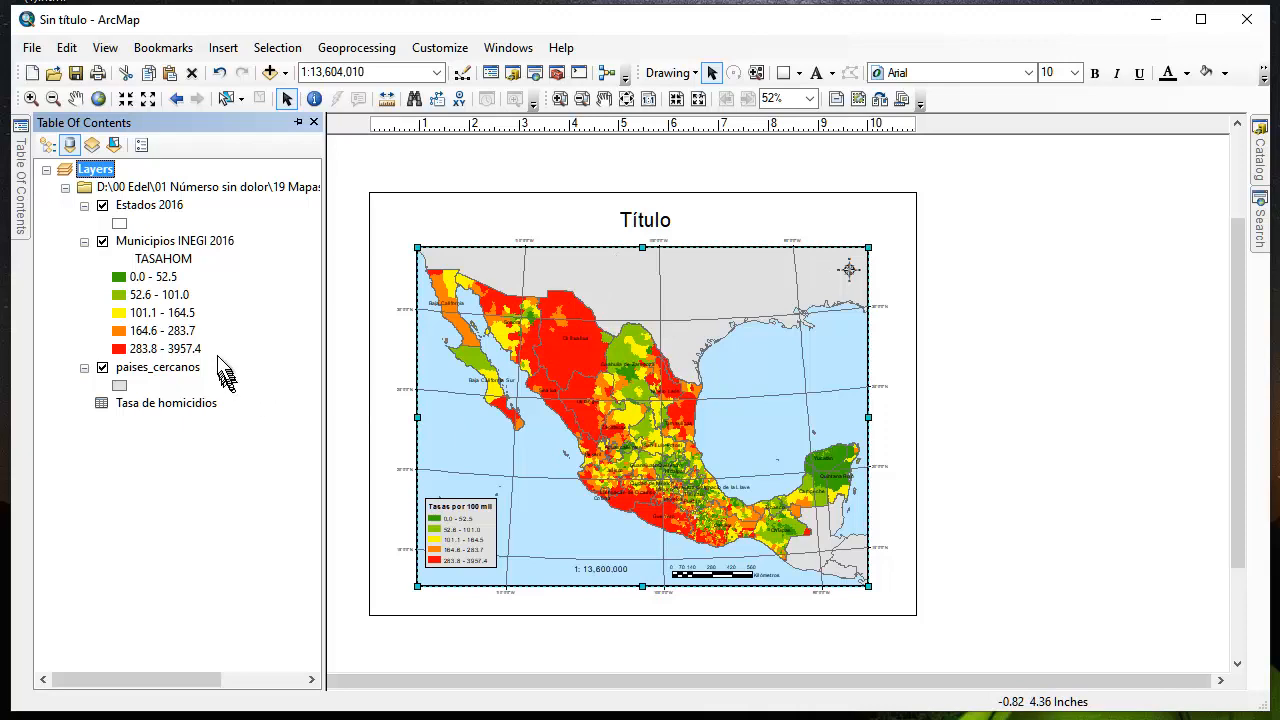
Set the Layers data frame's graticule to show no lines or ticks
double_click(100, 172)
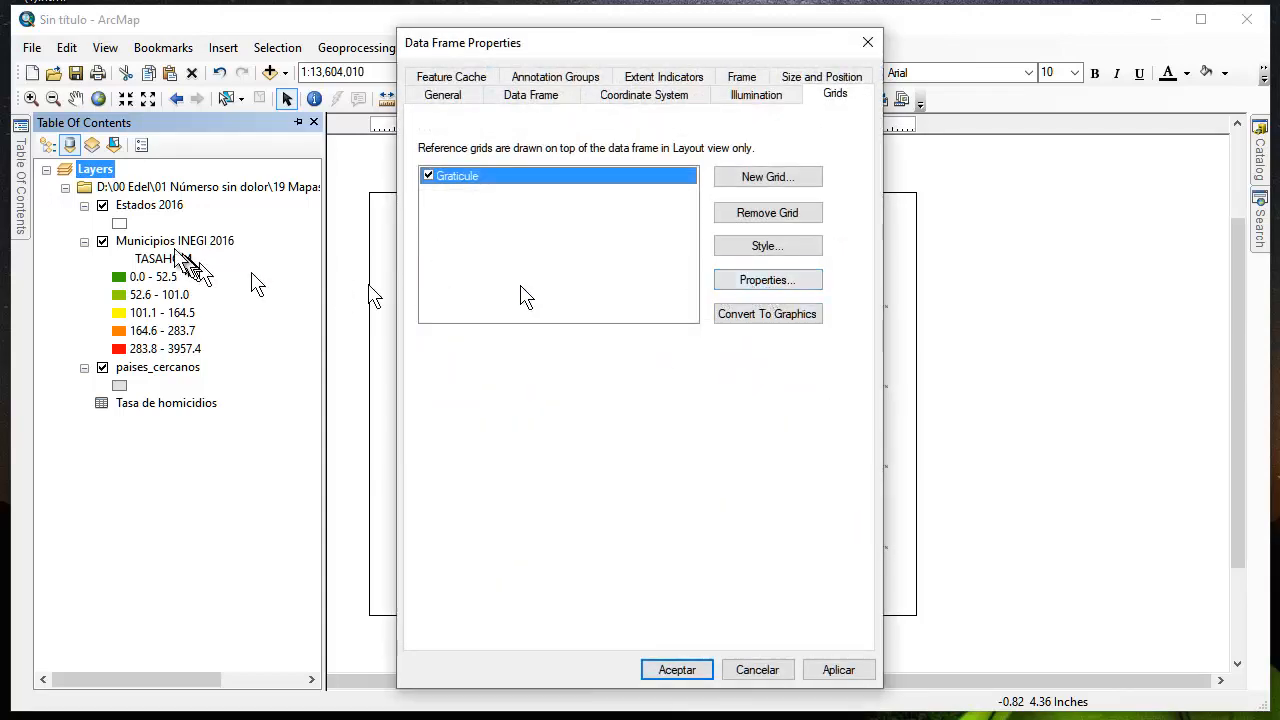
left_click(767, 281)
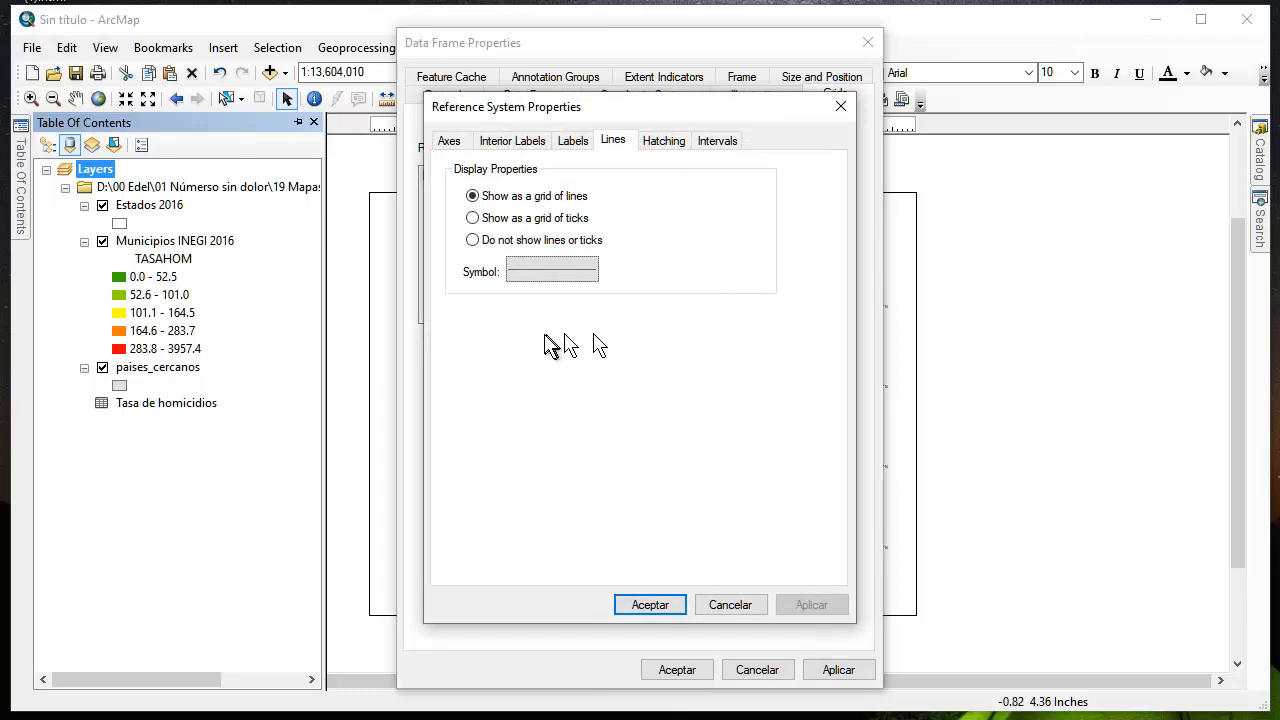
left_click(474, 243)
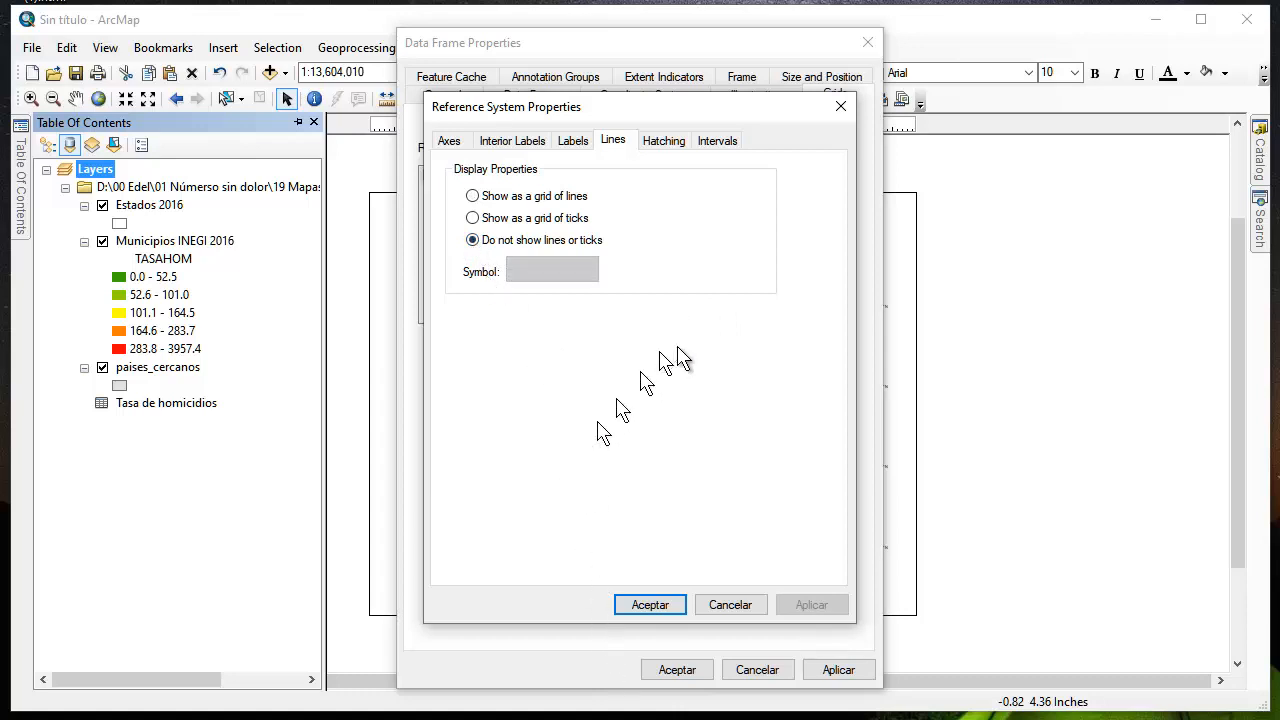
Make the graticule's left labels vertical, remove its bottom and right labels, and apply the changes, accepting the coordinate system warnings
left_click(580, 142)
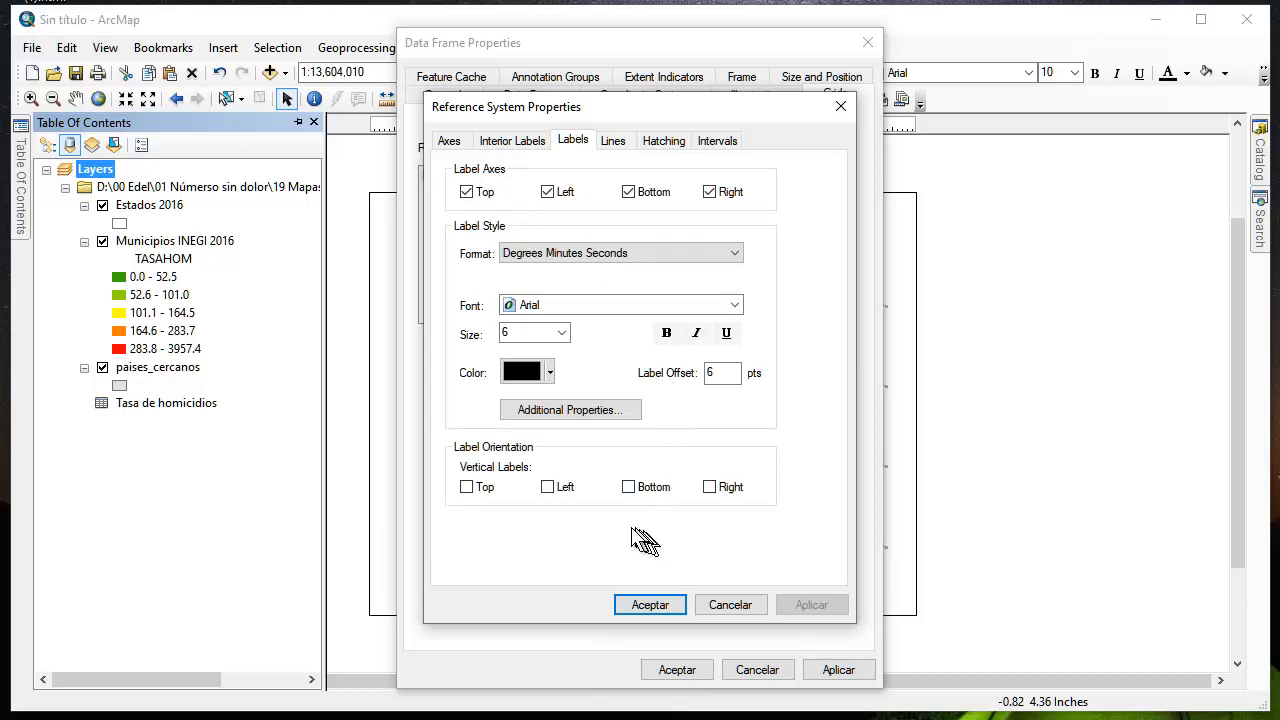
left_click(548, 488)
left_click(629, 192)
left_click(712, 192)
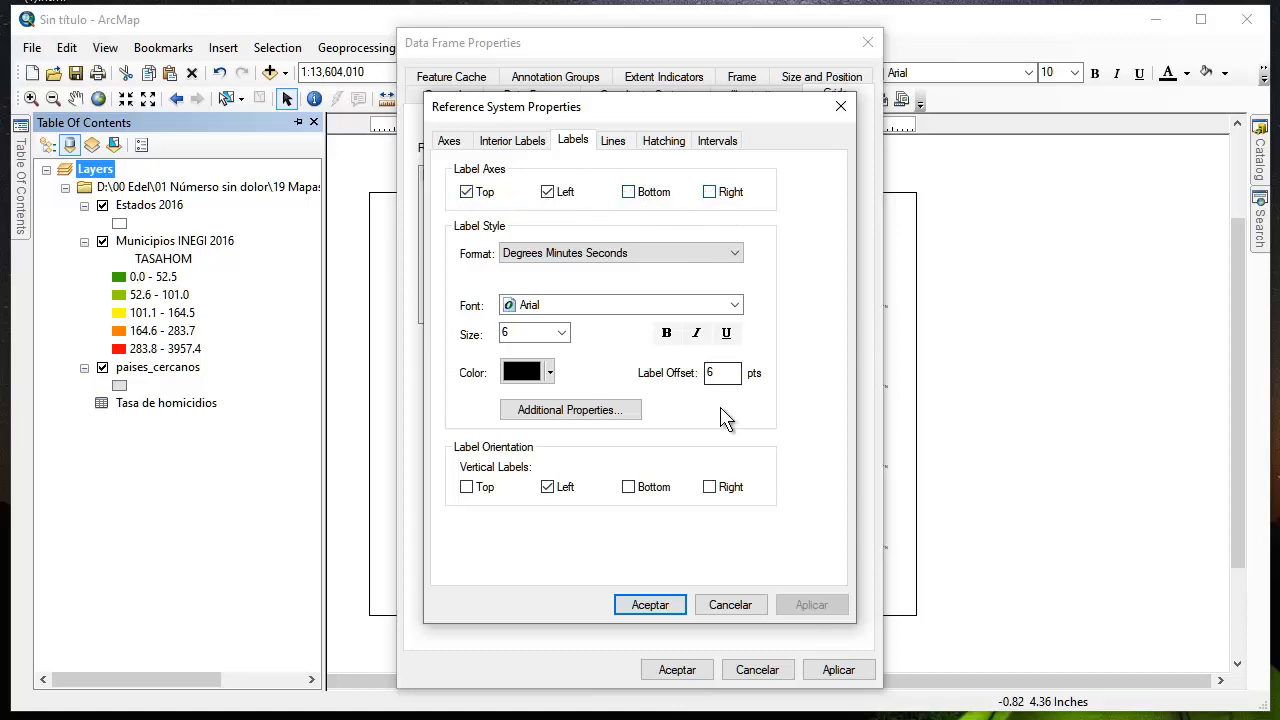
left_click(650, 605)
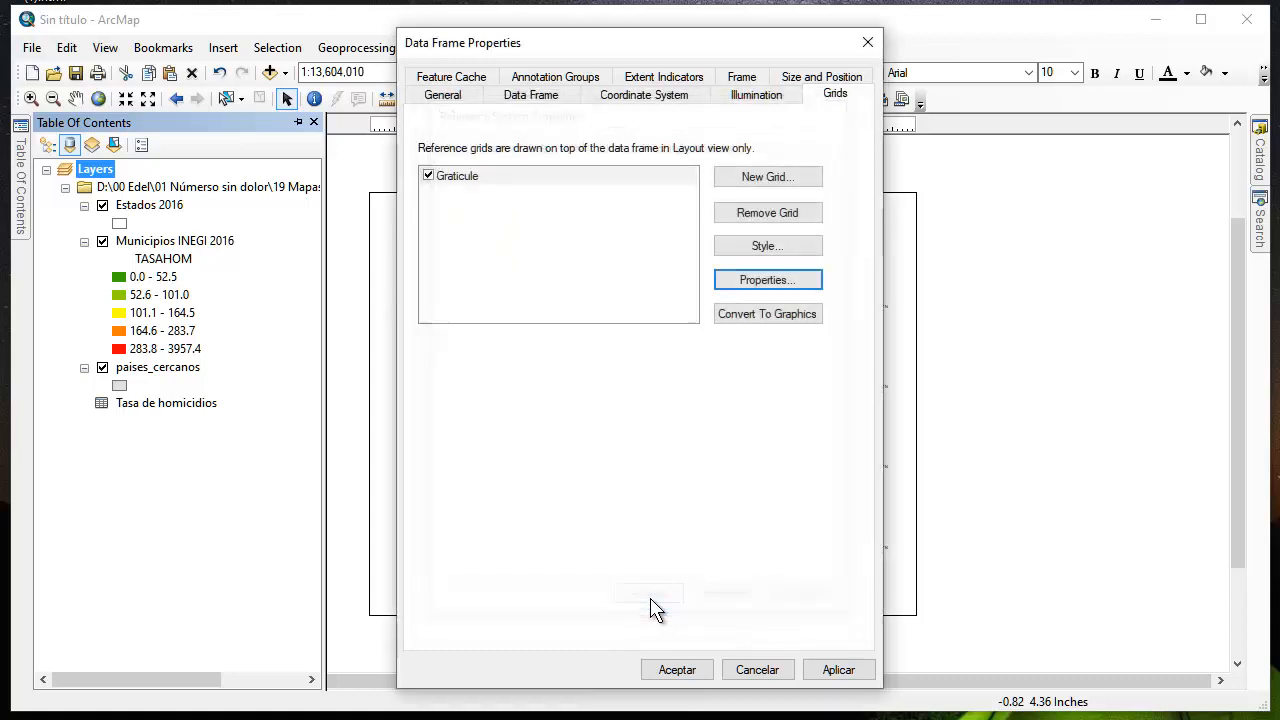
left_click(840, 670)
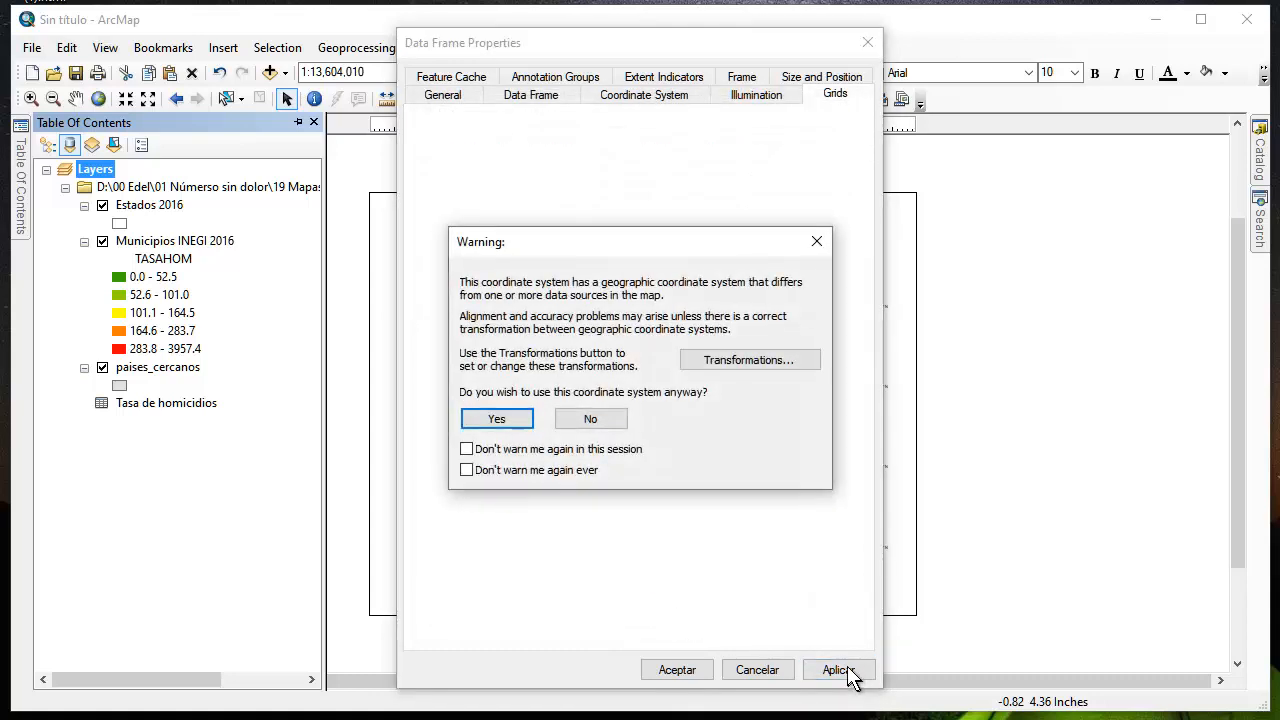
left_click(498, 420)
left_click(678, 671)
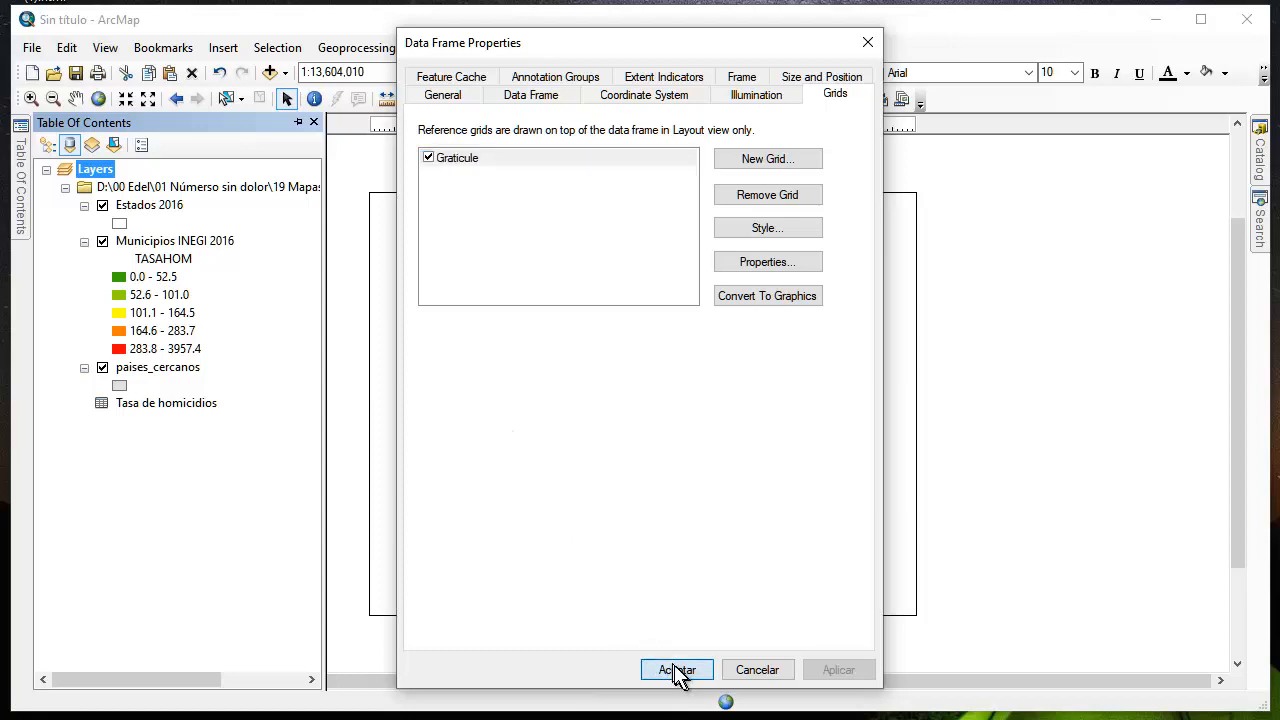
left_click(508, 418)
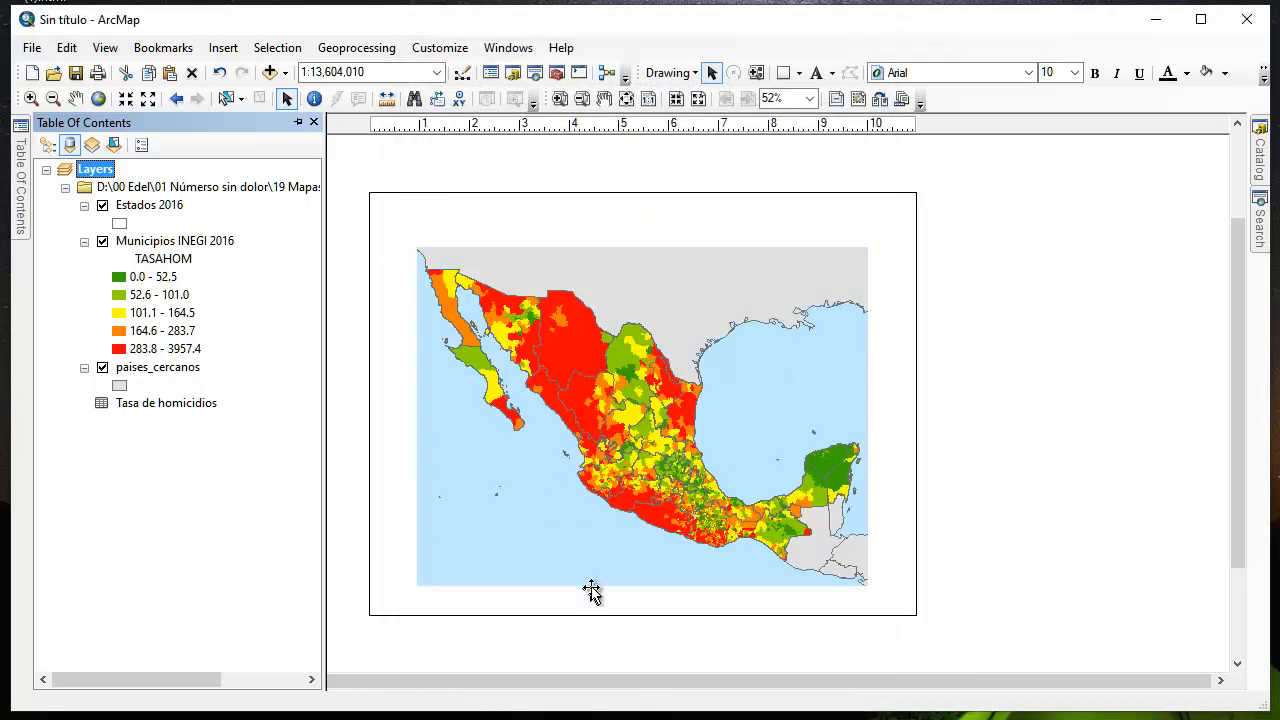
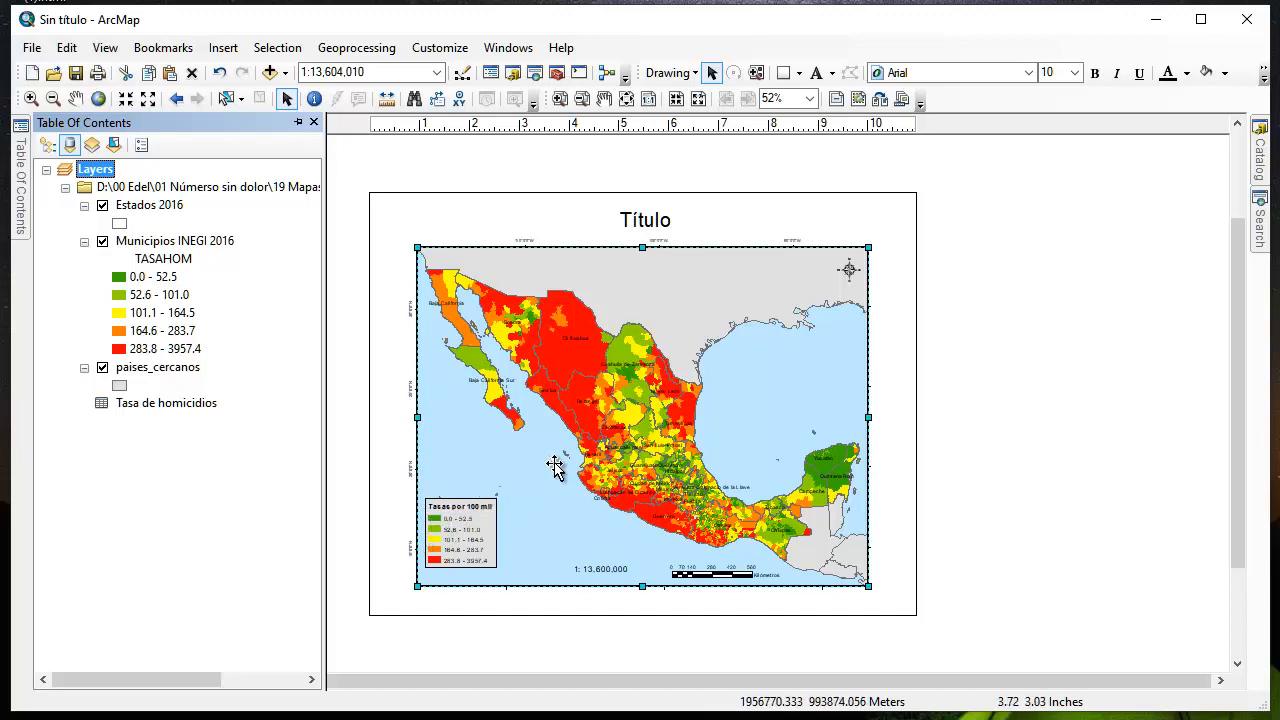
Insert the text "Golfo de México" on the layout and place it over the sea between Mexico's east coast and Yucatán
left_click(226, 52)
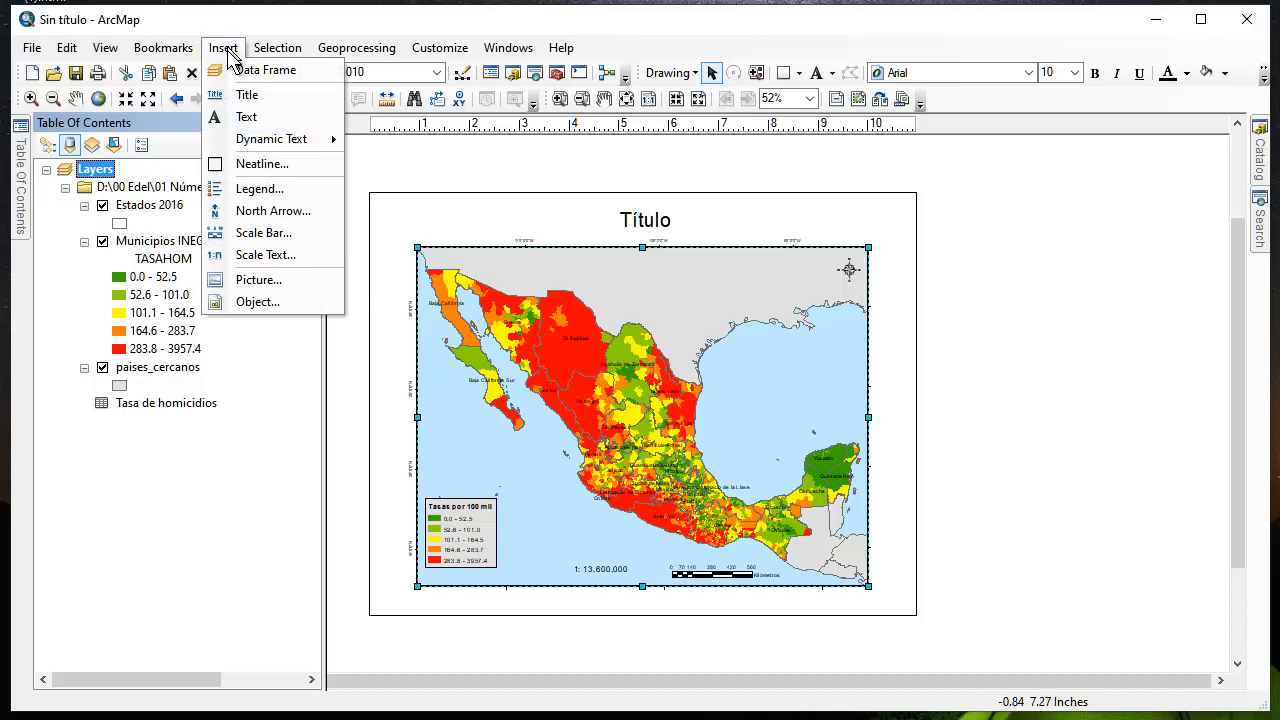
left_click(235, 116)
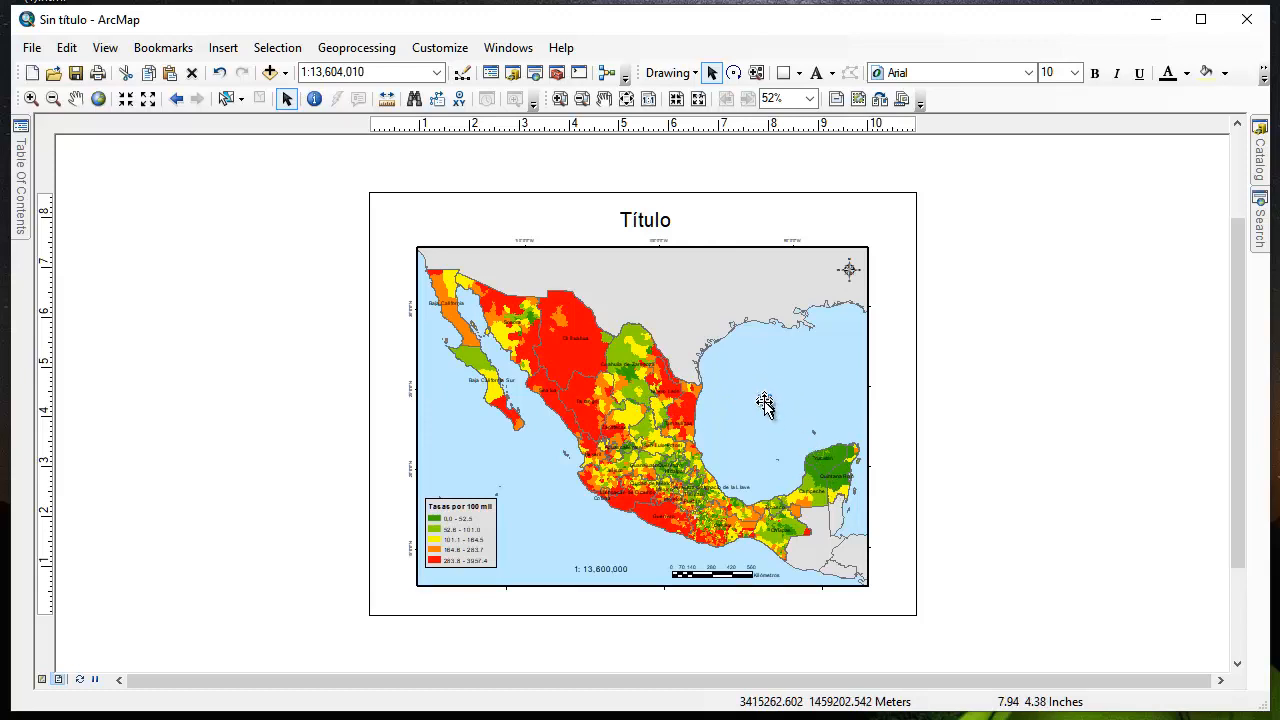
left_click_drag(764, 403, 768, 428)
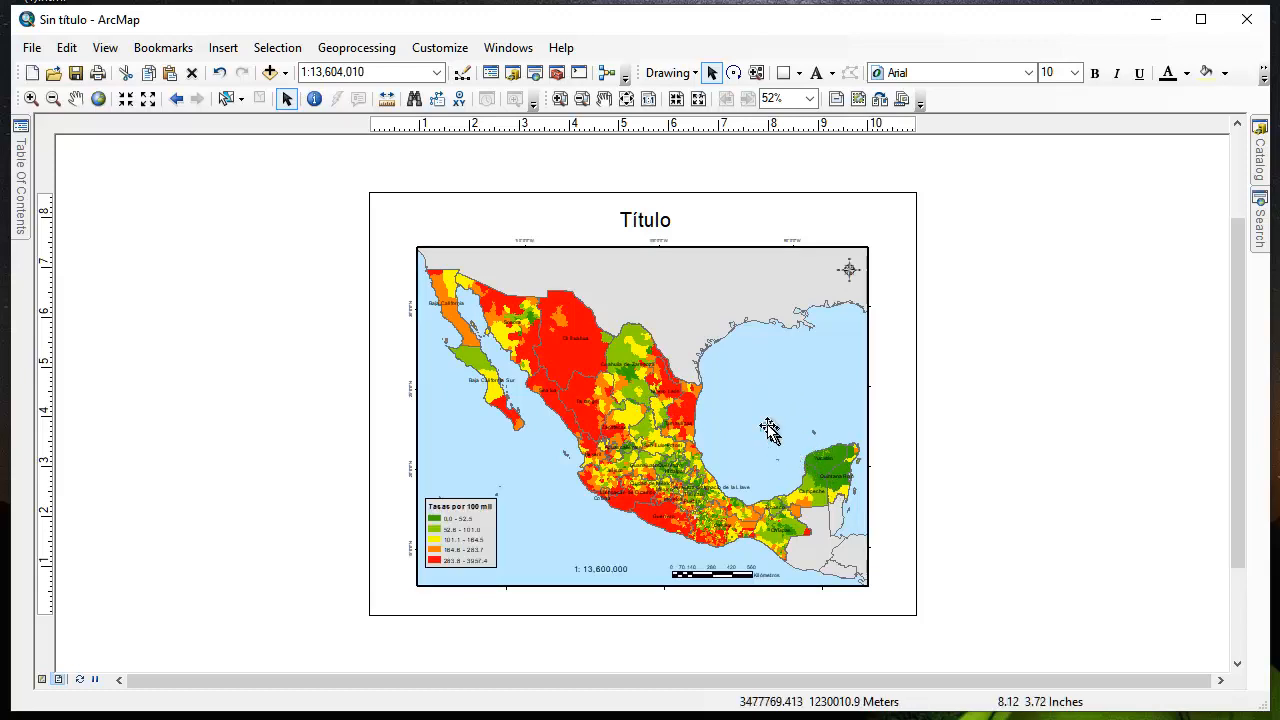
double_click(767, 427)
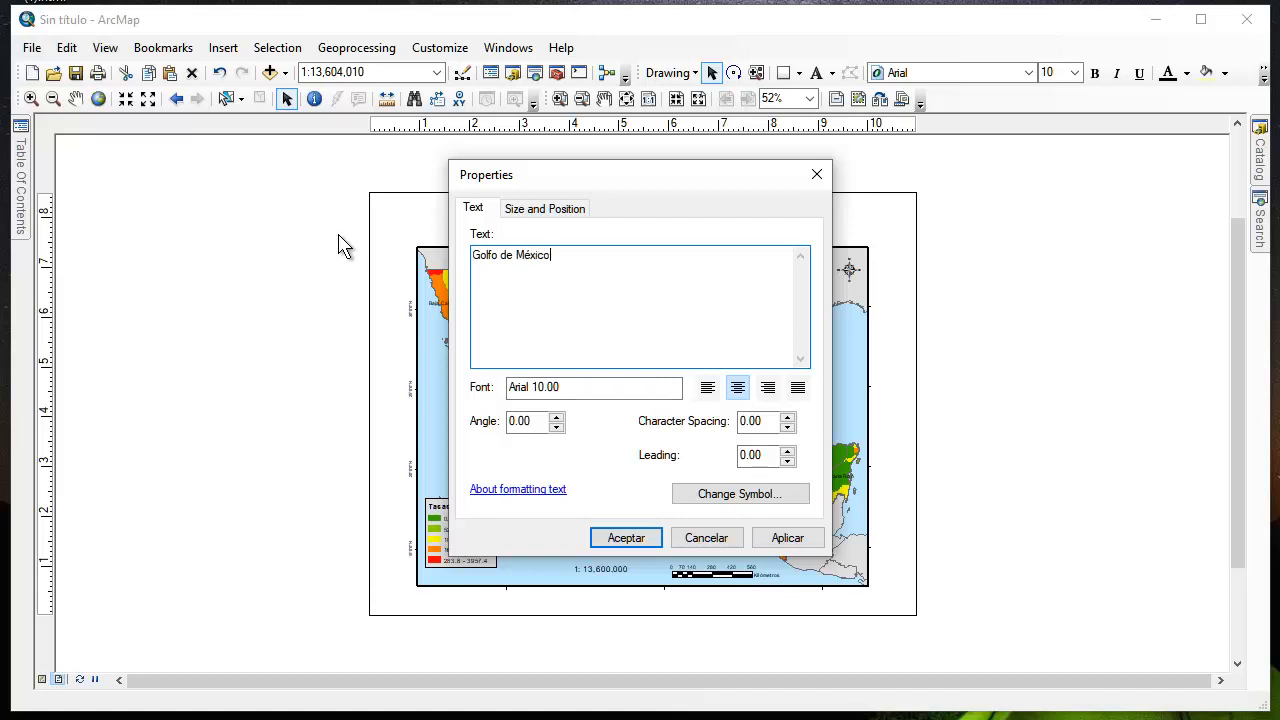
left_click(797, 538)
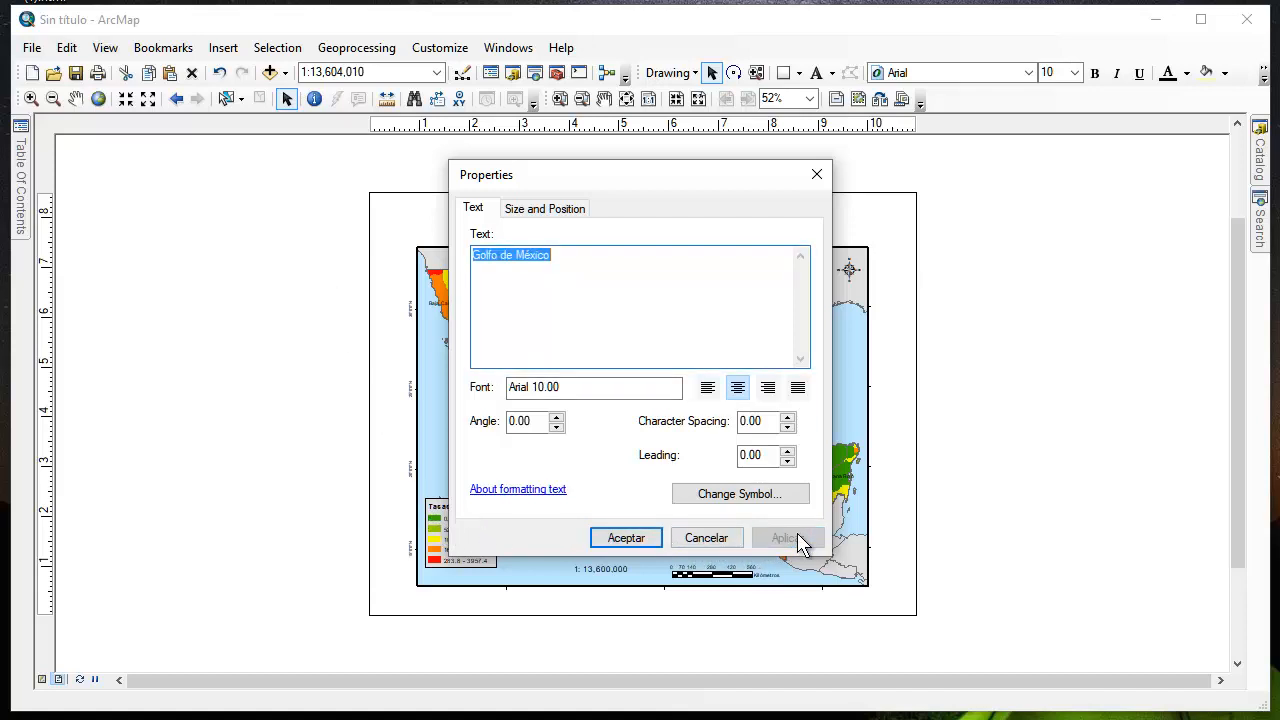
left_click(624, 536)
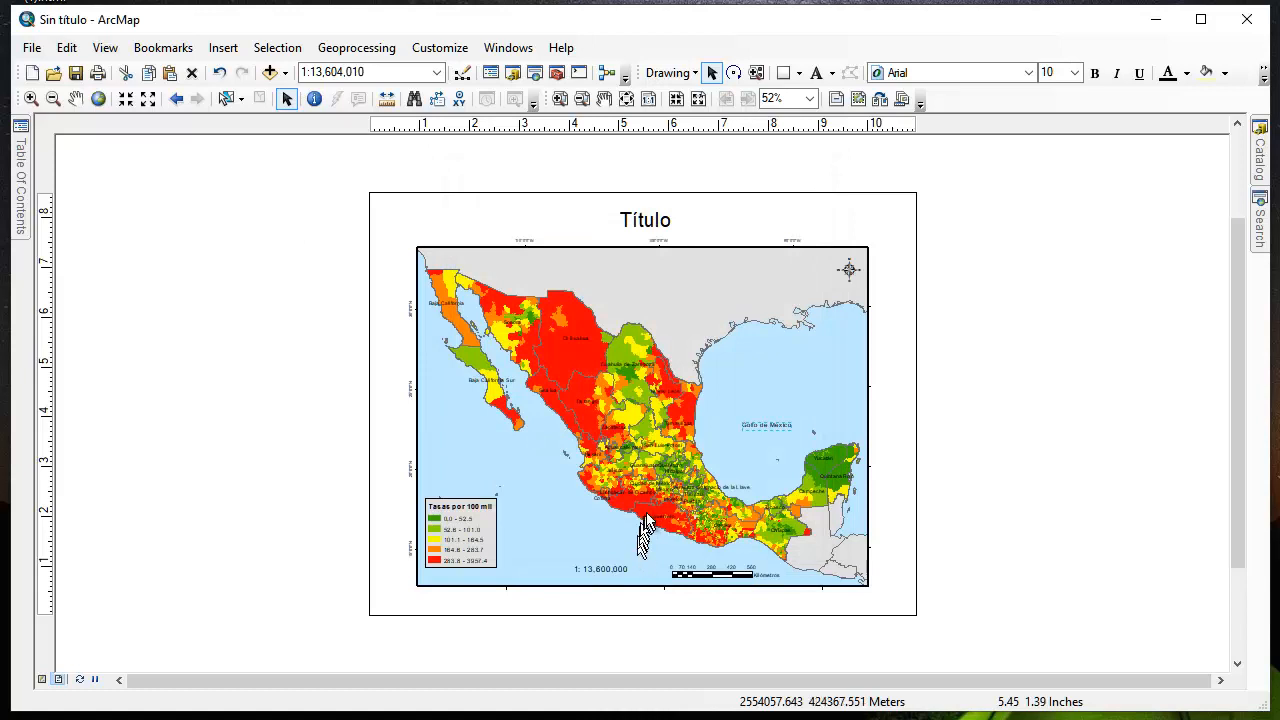
Insert the text "Océano Pacífico" on the layout and place it over the sea south of Baja California Sur
right_click(492, 455)
left_click(224, 48)
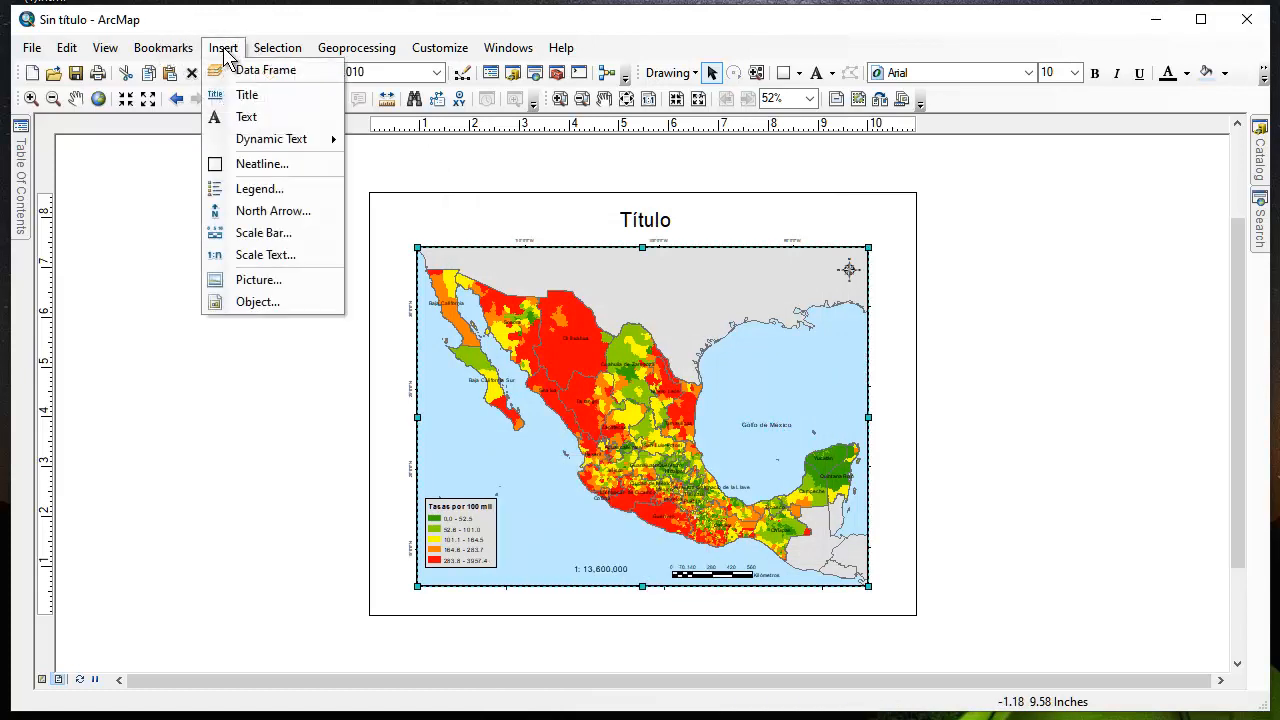
left_click(250, 117)
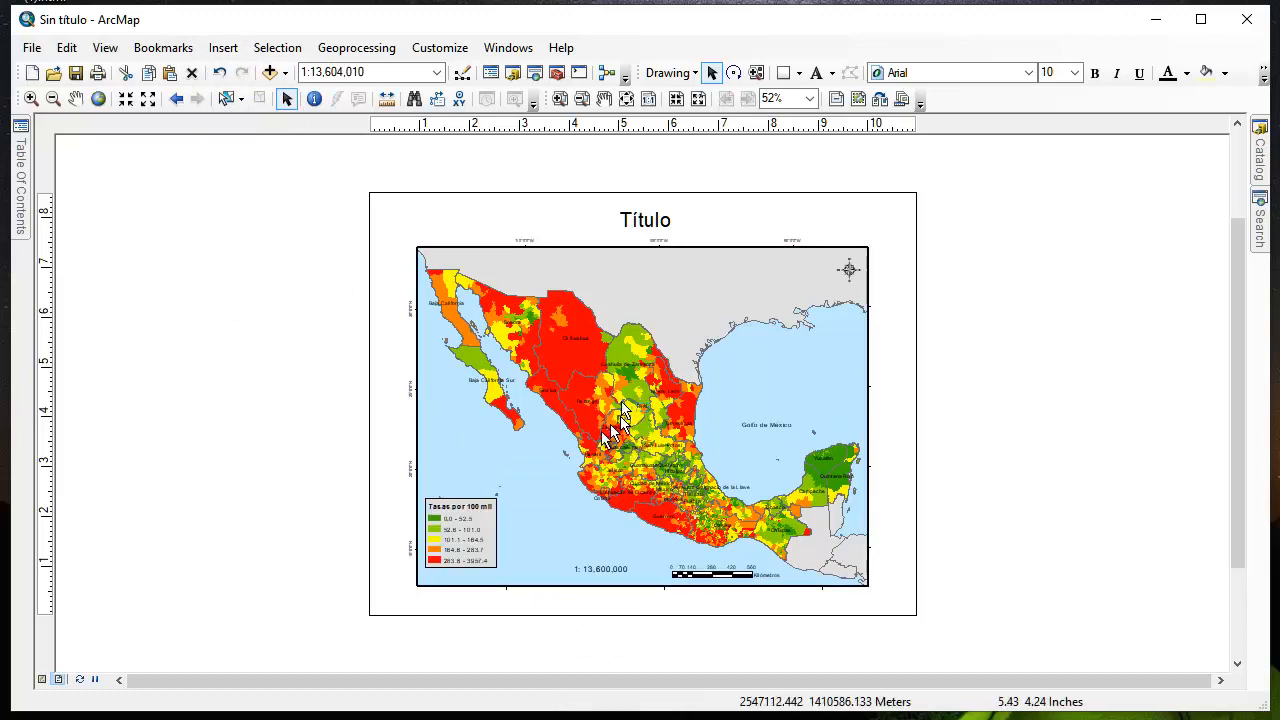
double_click(518, 462)
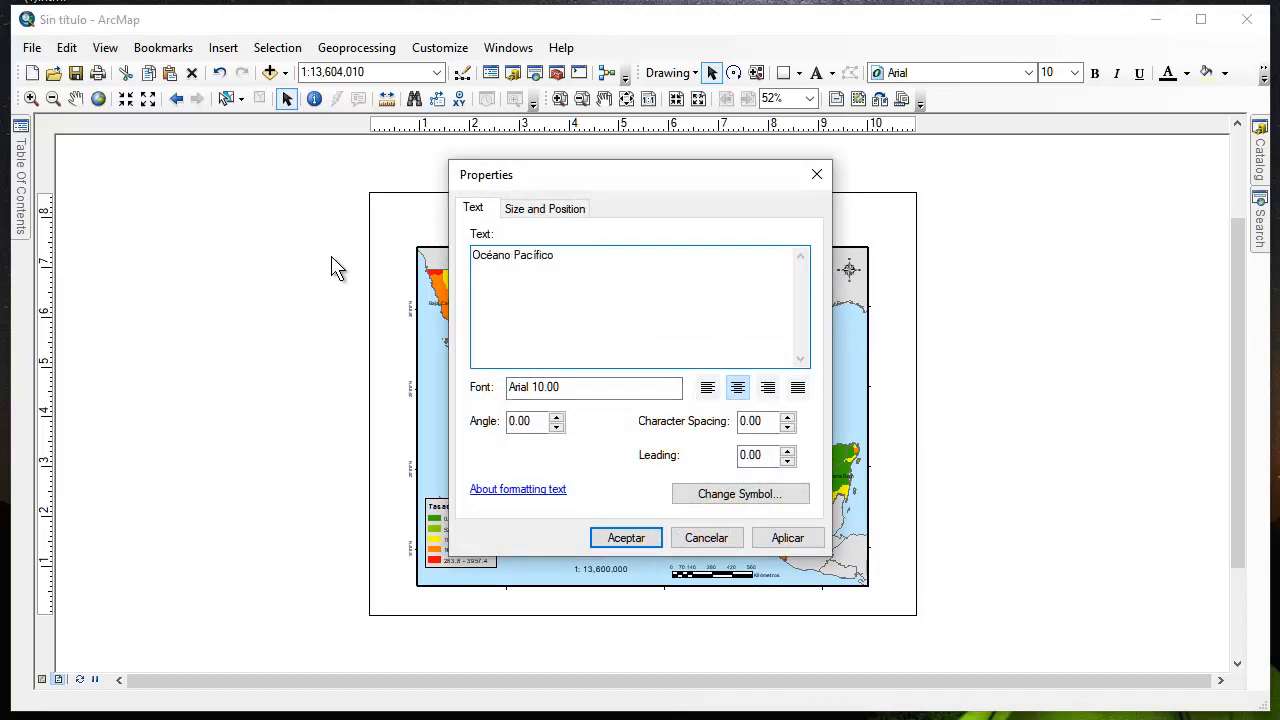
left_click(787, 538)
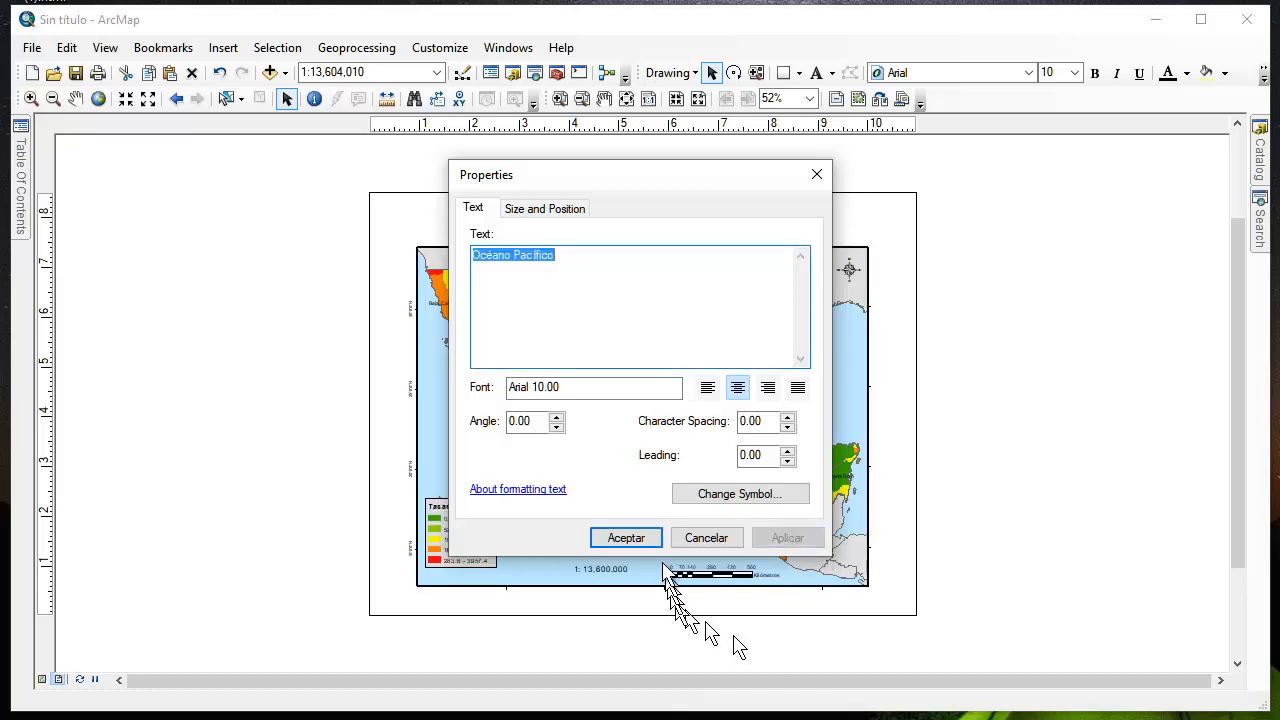
left_click(628, 539)
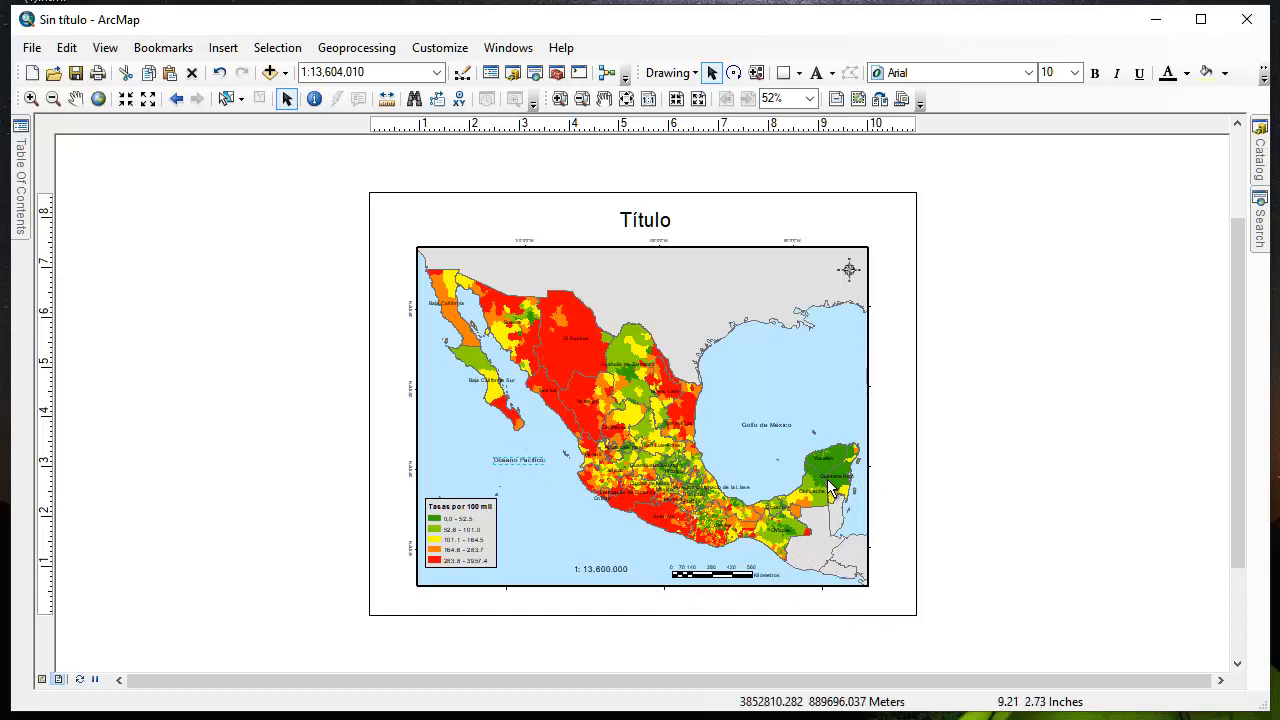
Replace the layout's placeholder title text with "Homicidios por cada 100 mil habitantes en los municipiso de México"
double_click(645, 221)
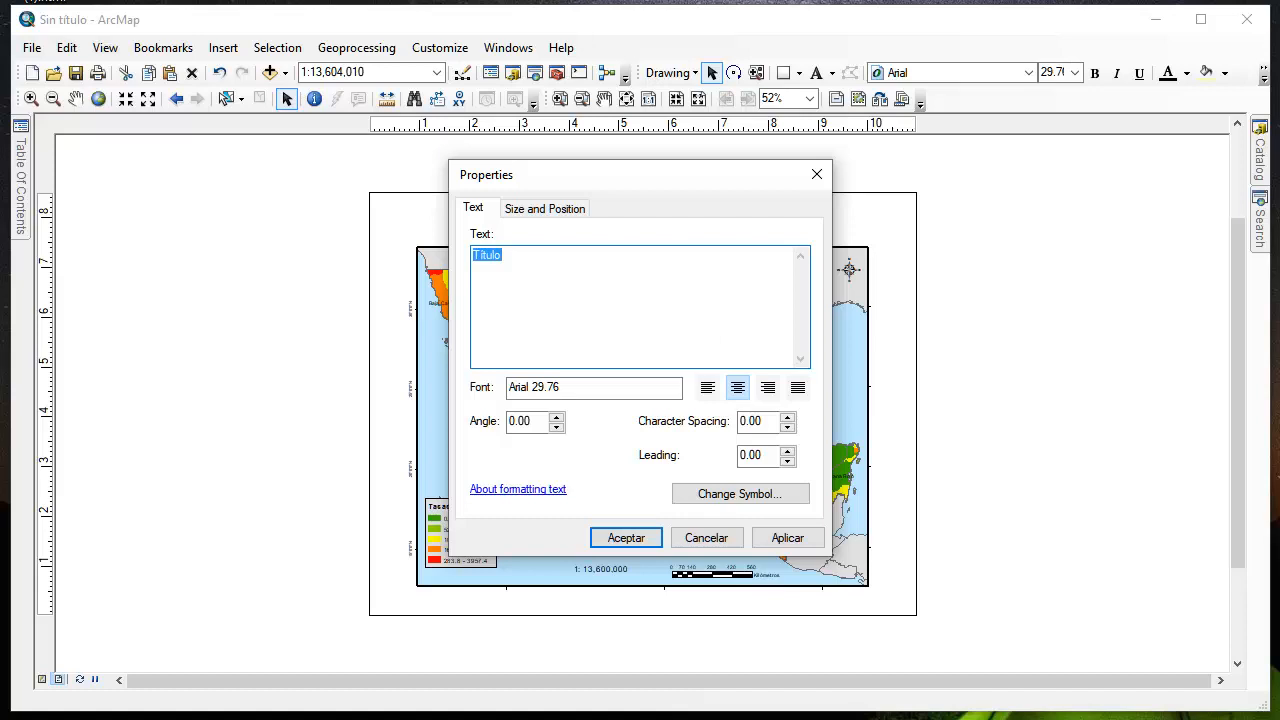
type("Homicidios por cada 100 mil")
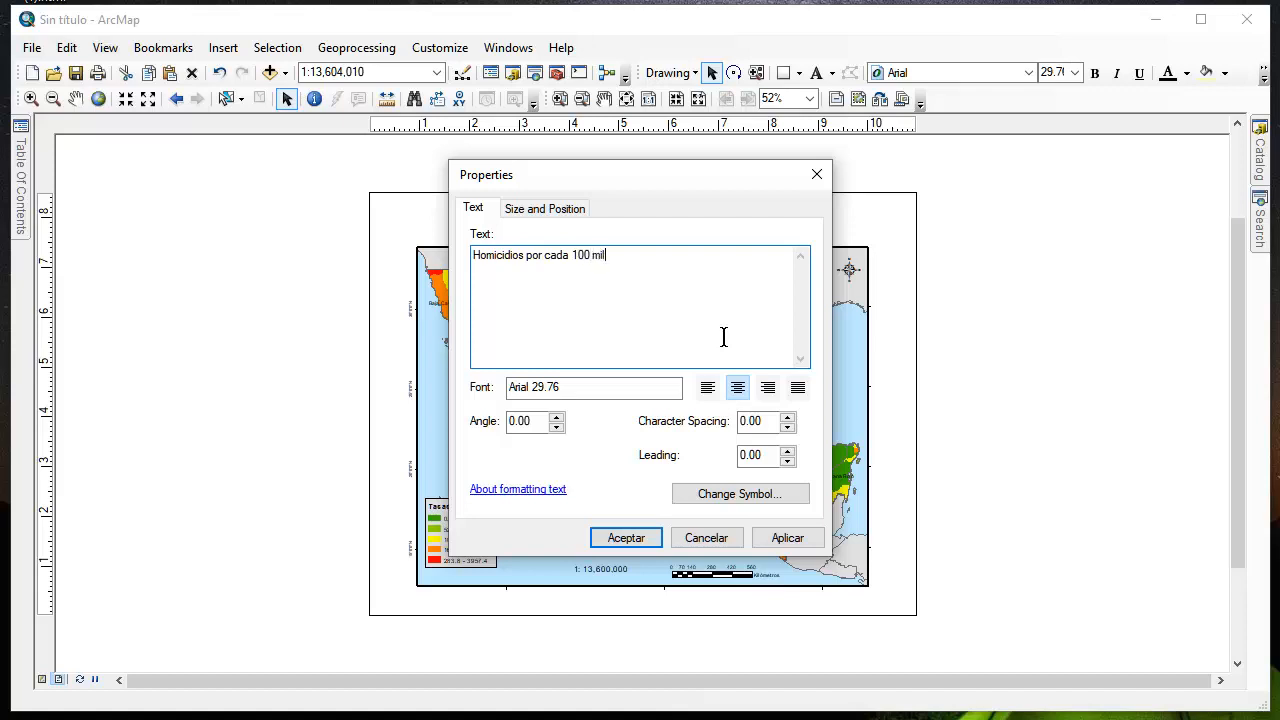
type(" habitantes en los municipiso d")
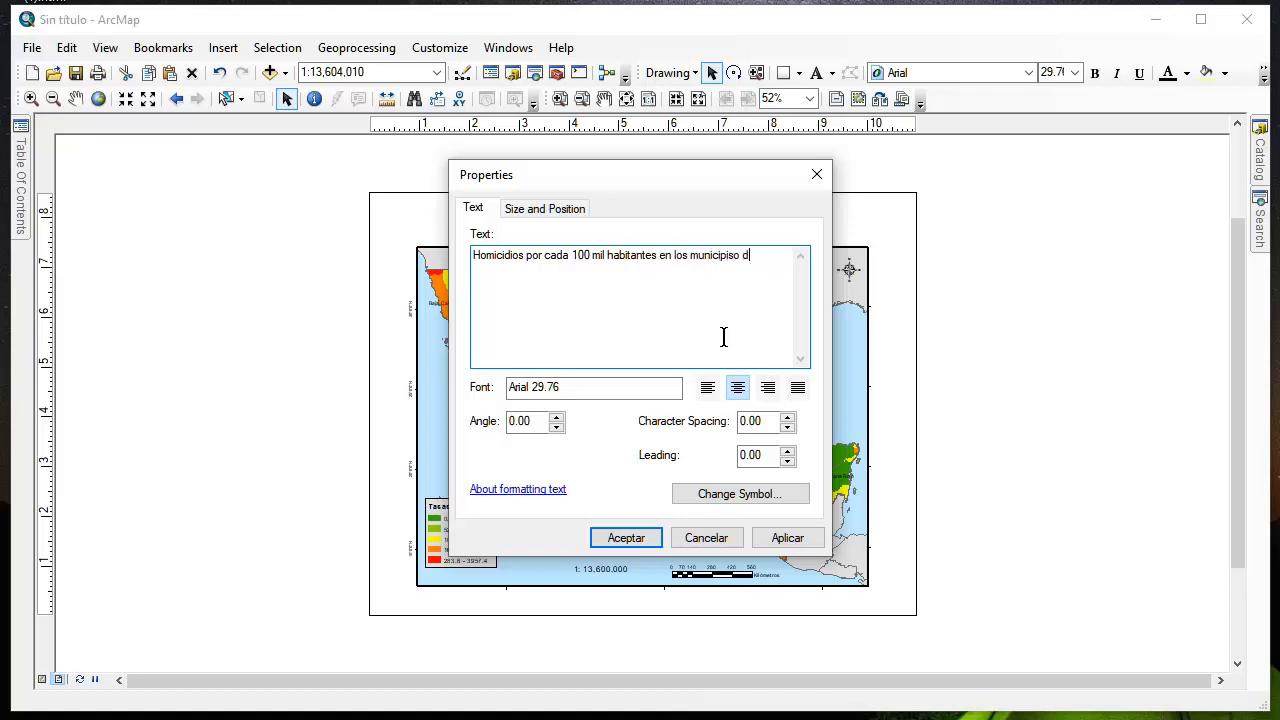
type("e México")
Correct "municipiso" to "municipios" in the title text and start a new line before "de México"
left_click(742, 256)
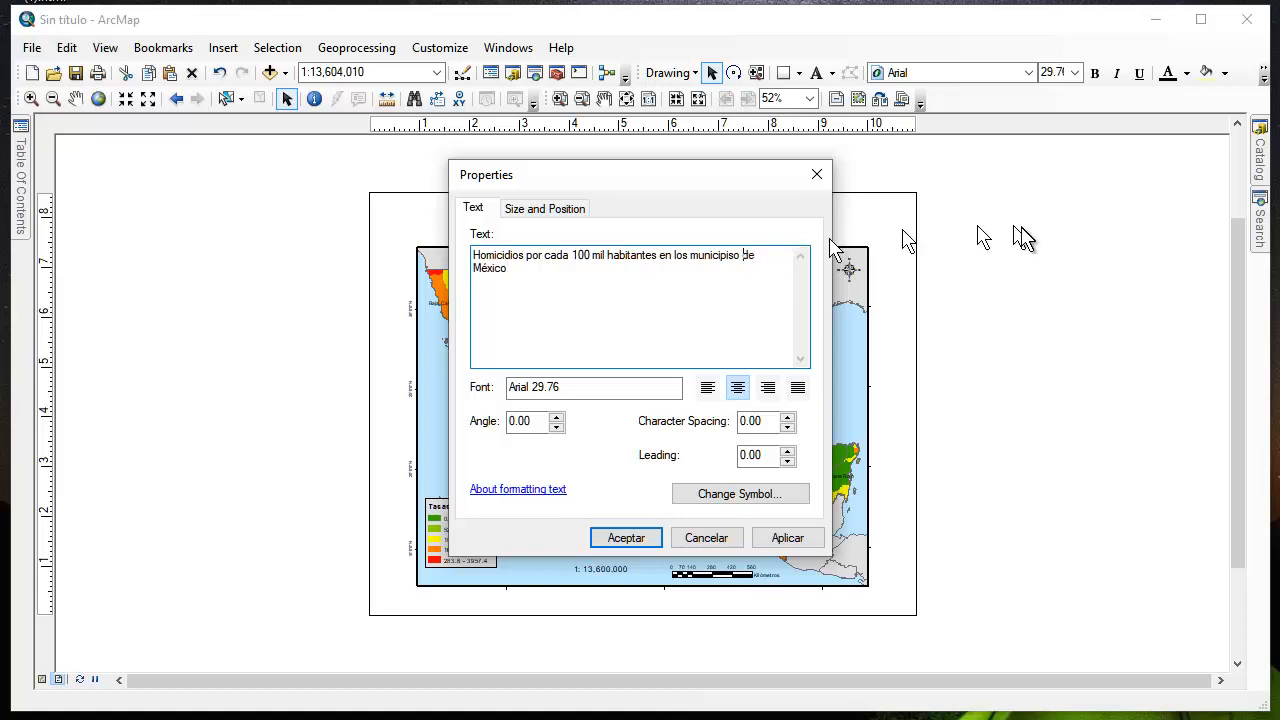
key("BackSpace")
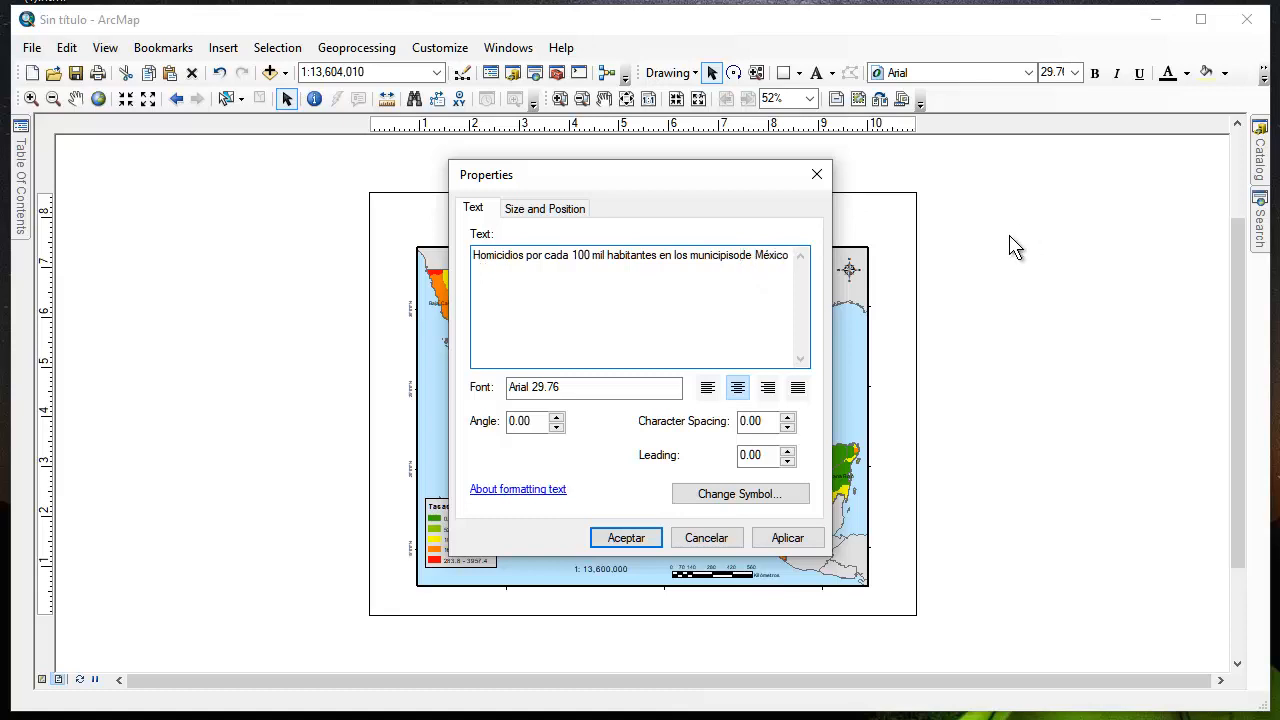
key("BackSpace")
key("BackSpace")
type("os")
key("Return")
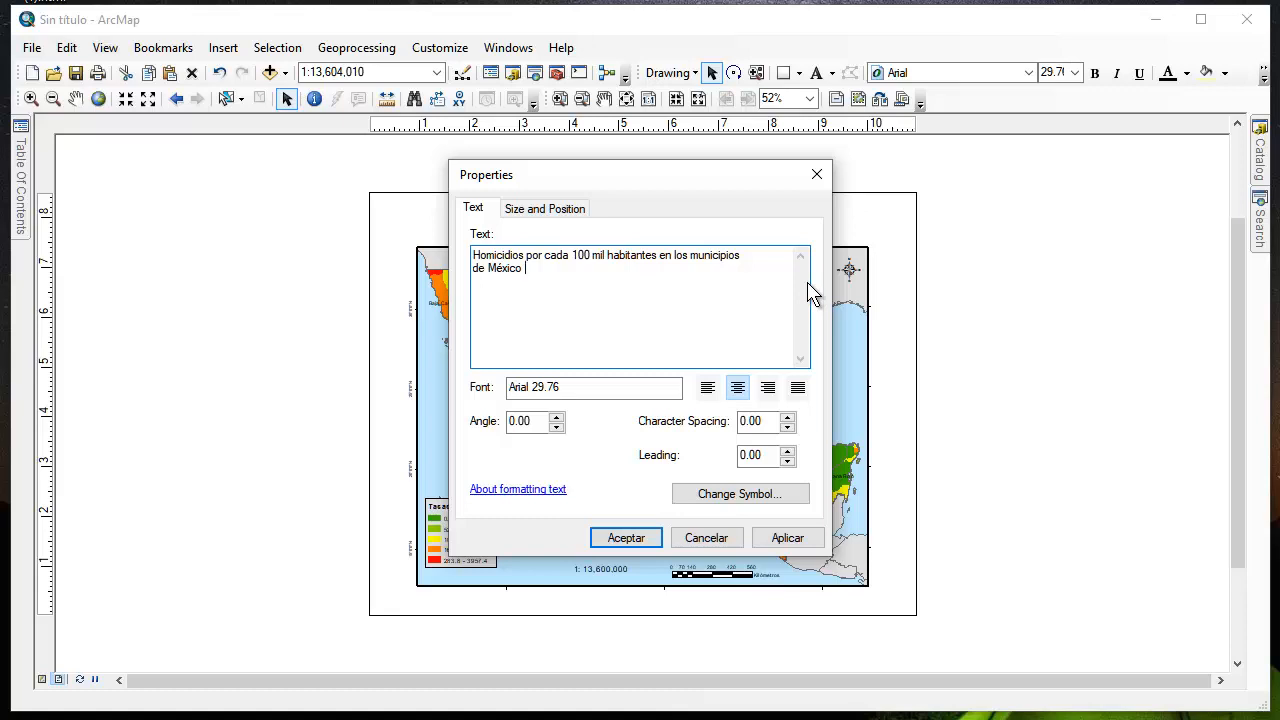
Add the period "2006-2017" after "de México" in the title and apply the new text to the layout
type("2006-2017")
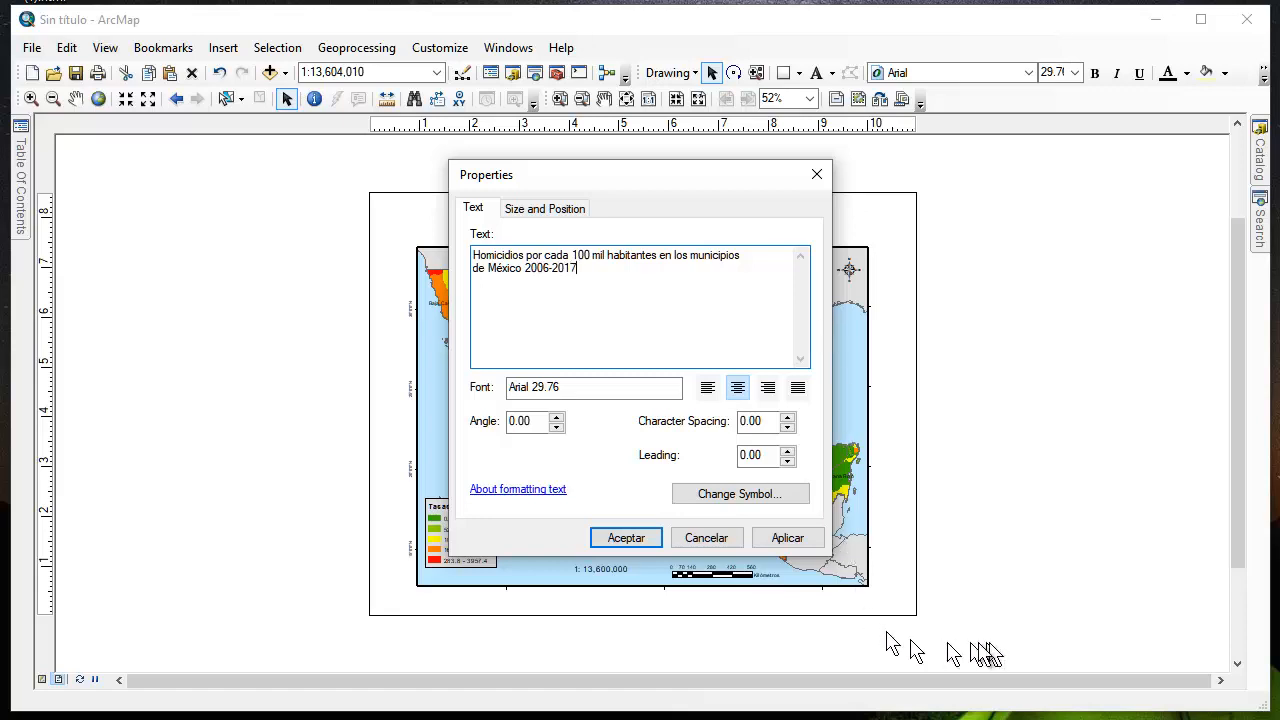
left_click(795, 546)
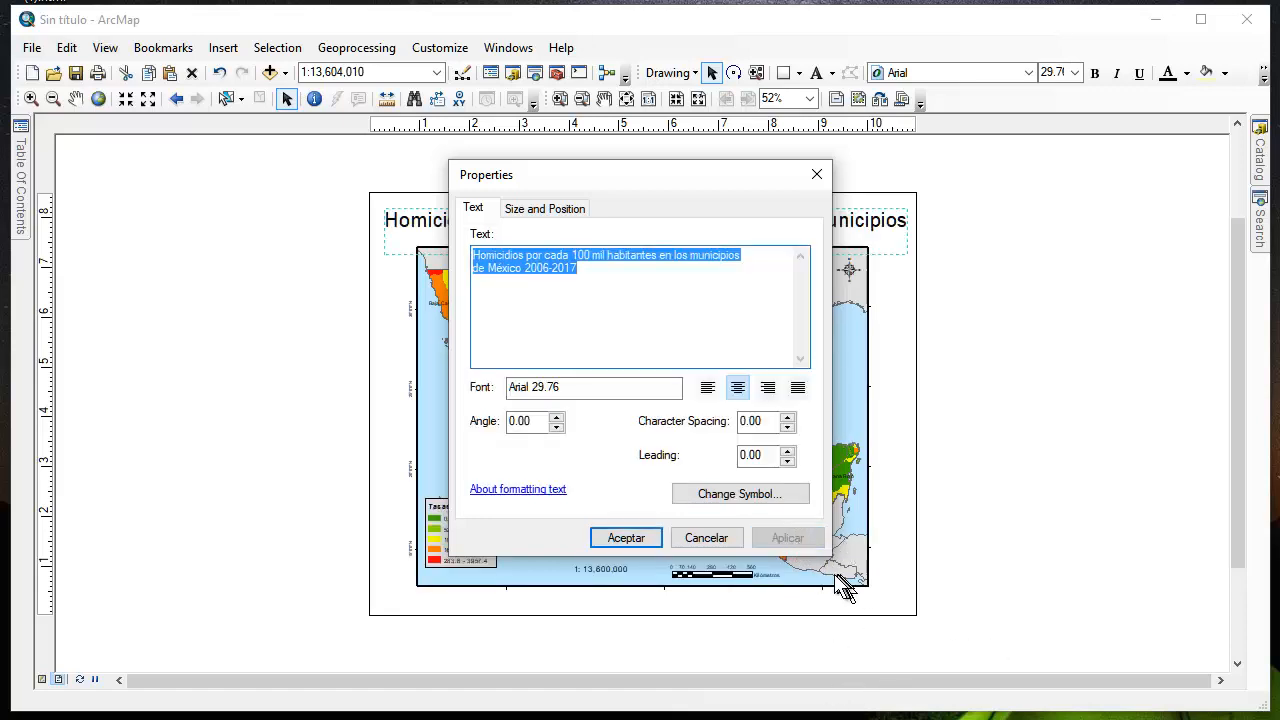
left_click(624, 538)
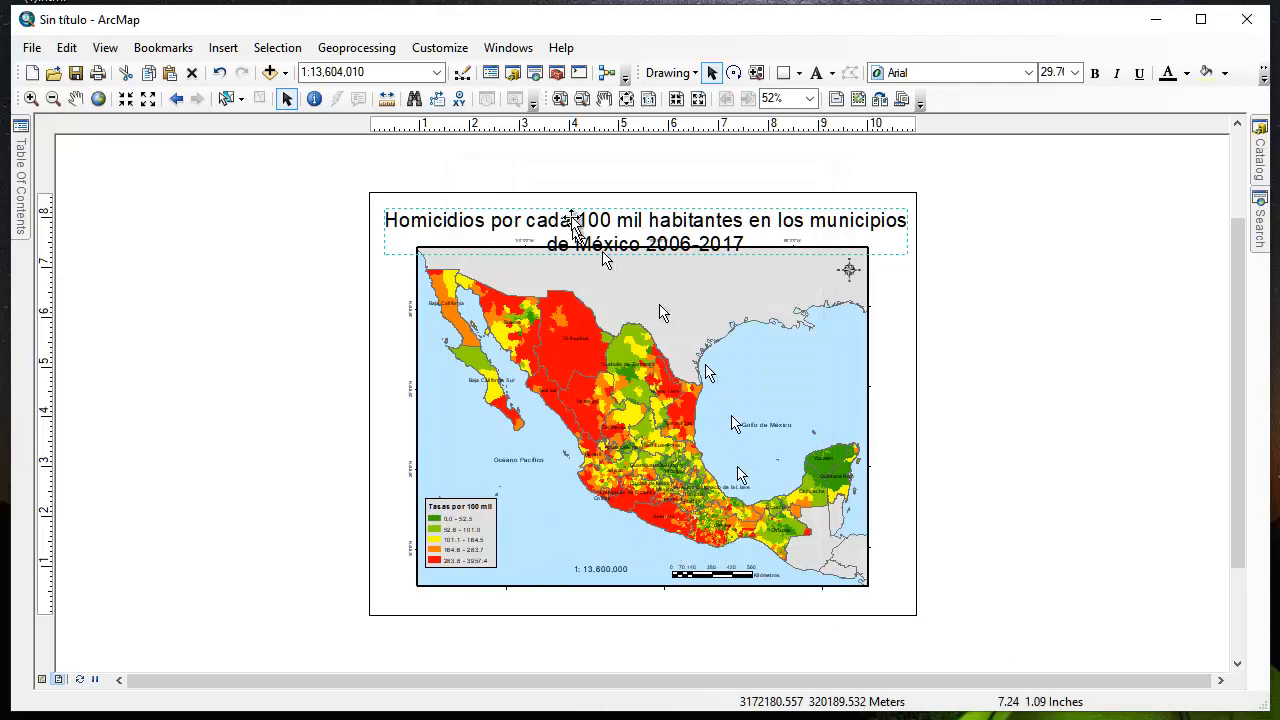
Move the map title slightly up, clear of the map frame, and set its font size to 24
left_click_drag(641, 230, 645, 221)
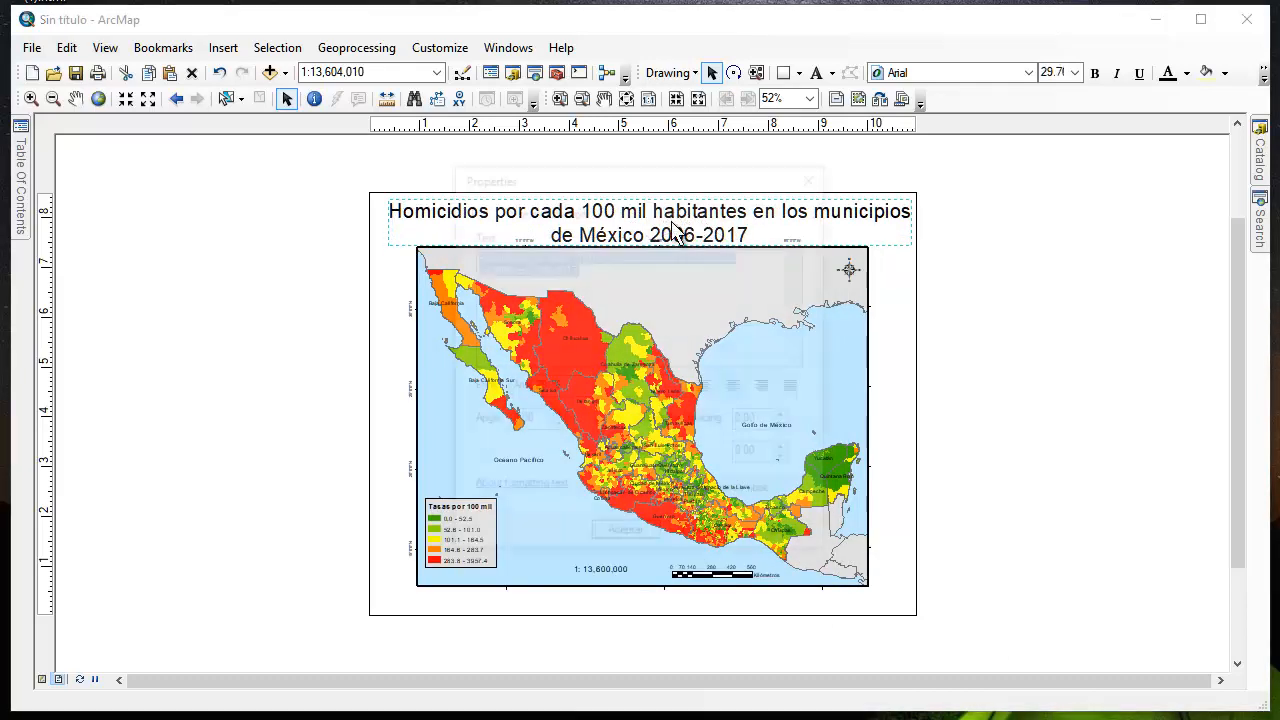
double_click(670, 230)
left_click(757, 497)
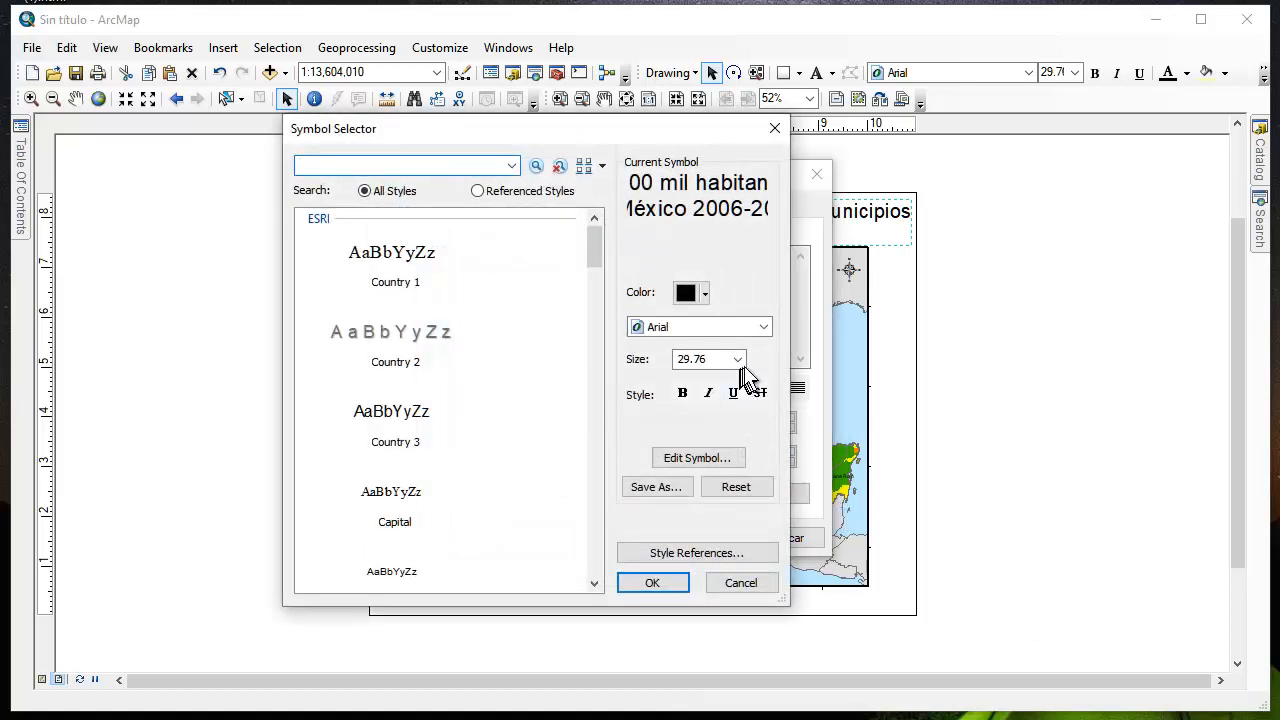
left_click(738, 360)
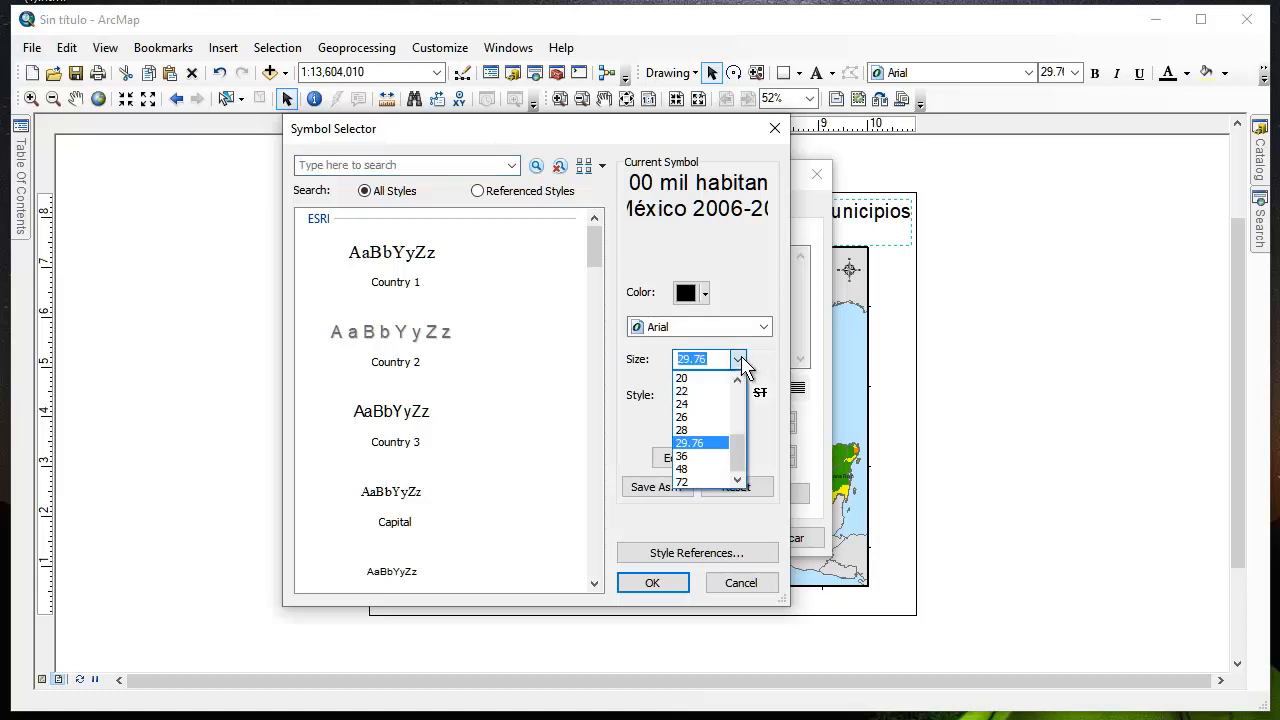
left_click(690, 404)
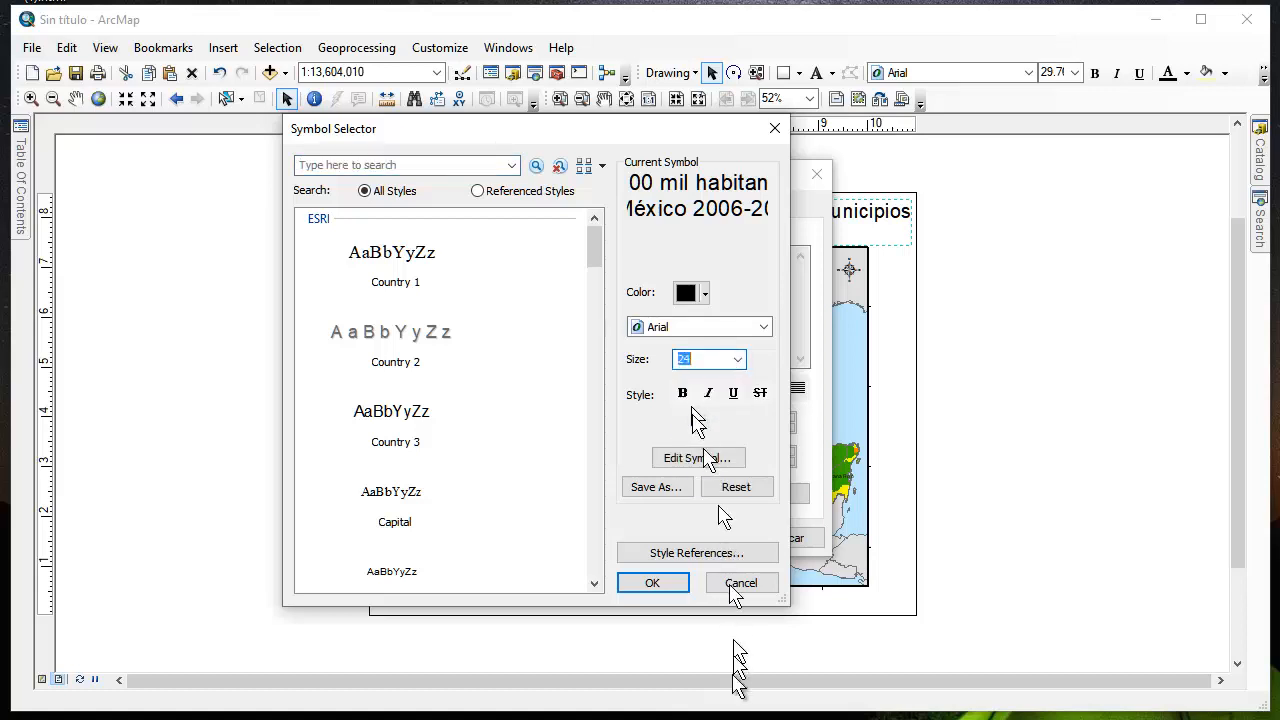
left_click(648, 584)
left_click(786, 540)
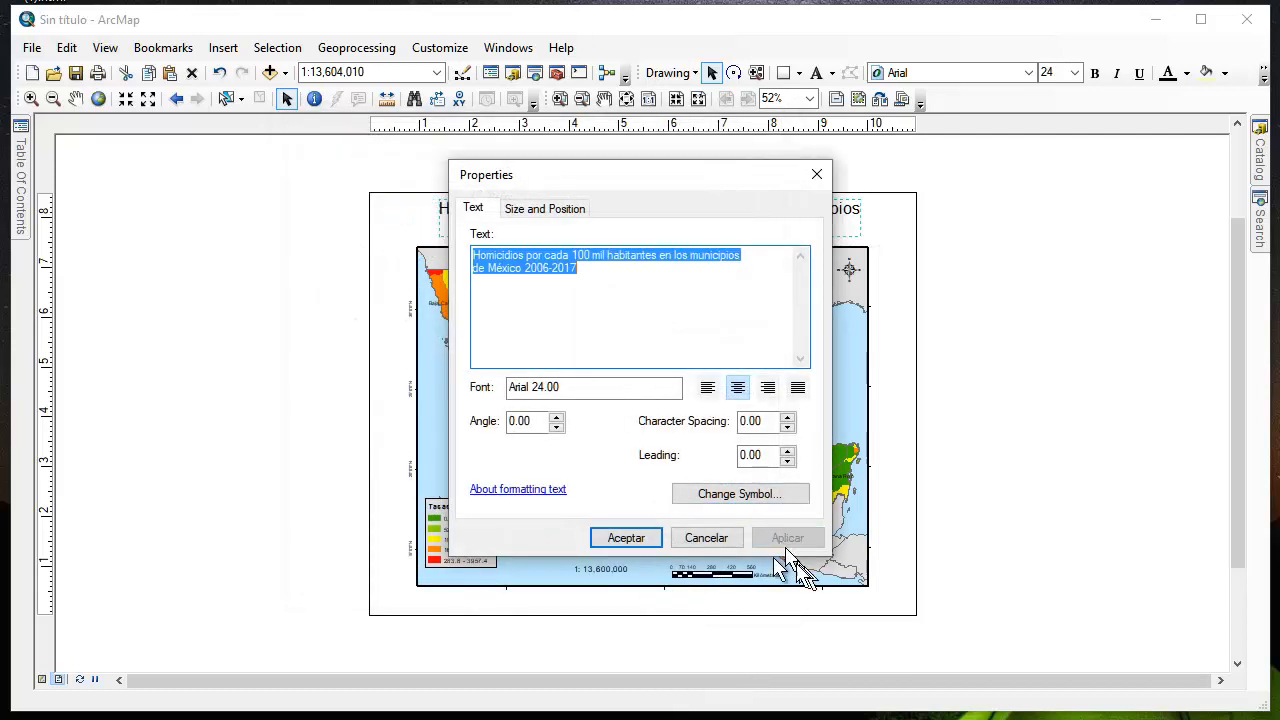
left_click(648, 540)
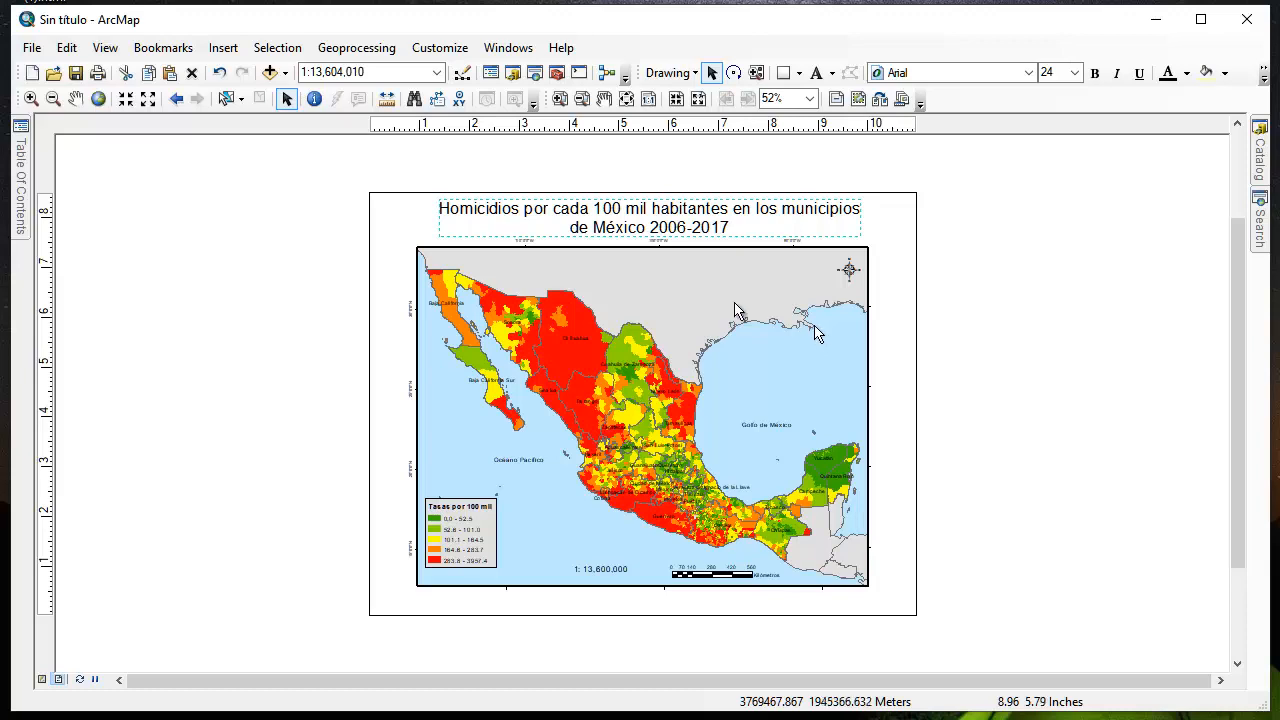
Examine the map export settings for resolution and available file types, and close them without exporting
left_click(38, 52)
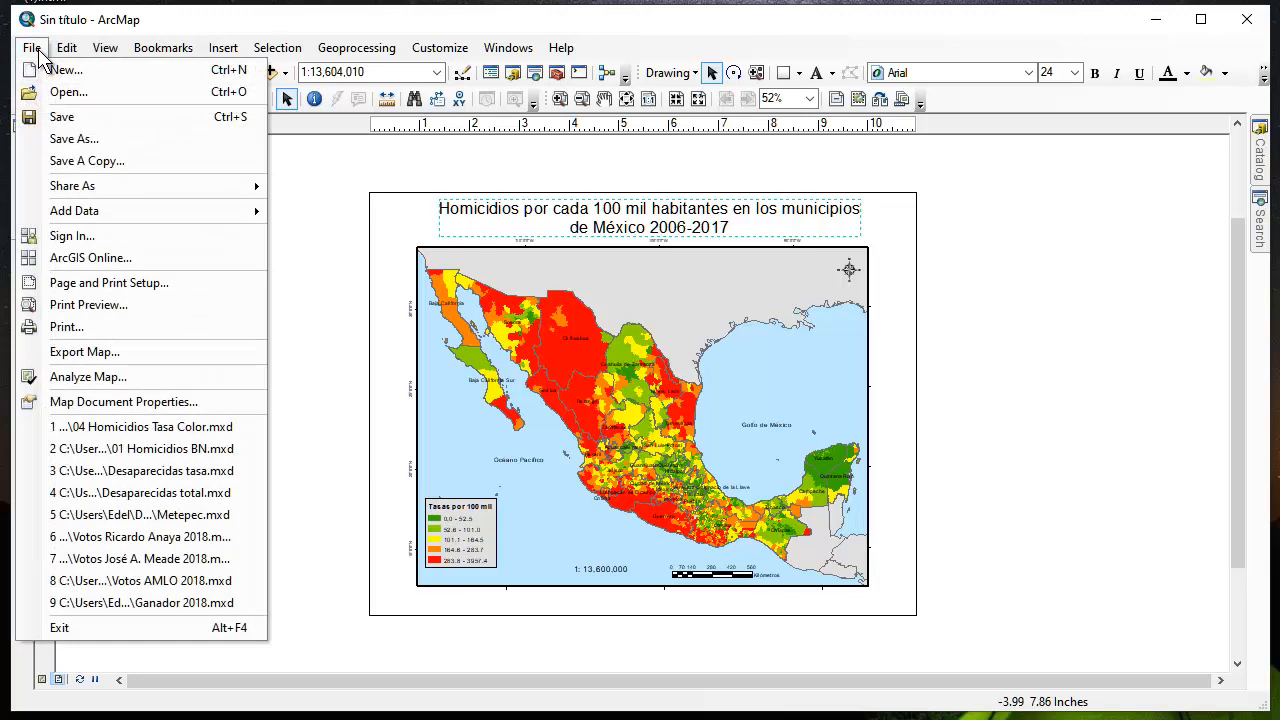
left_click(116, 351)
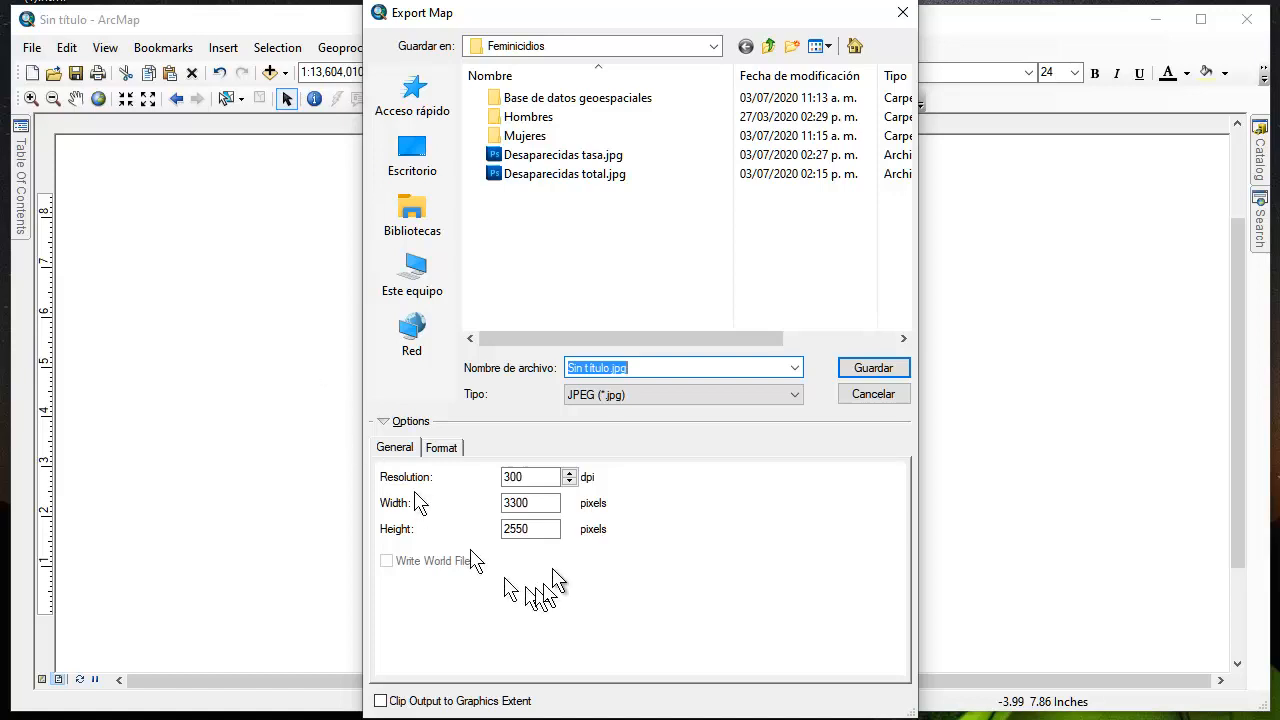
left_click(530, 477)
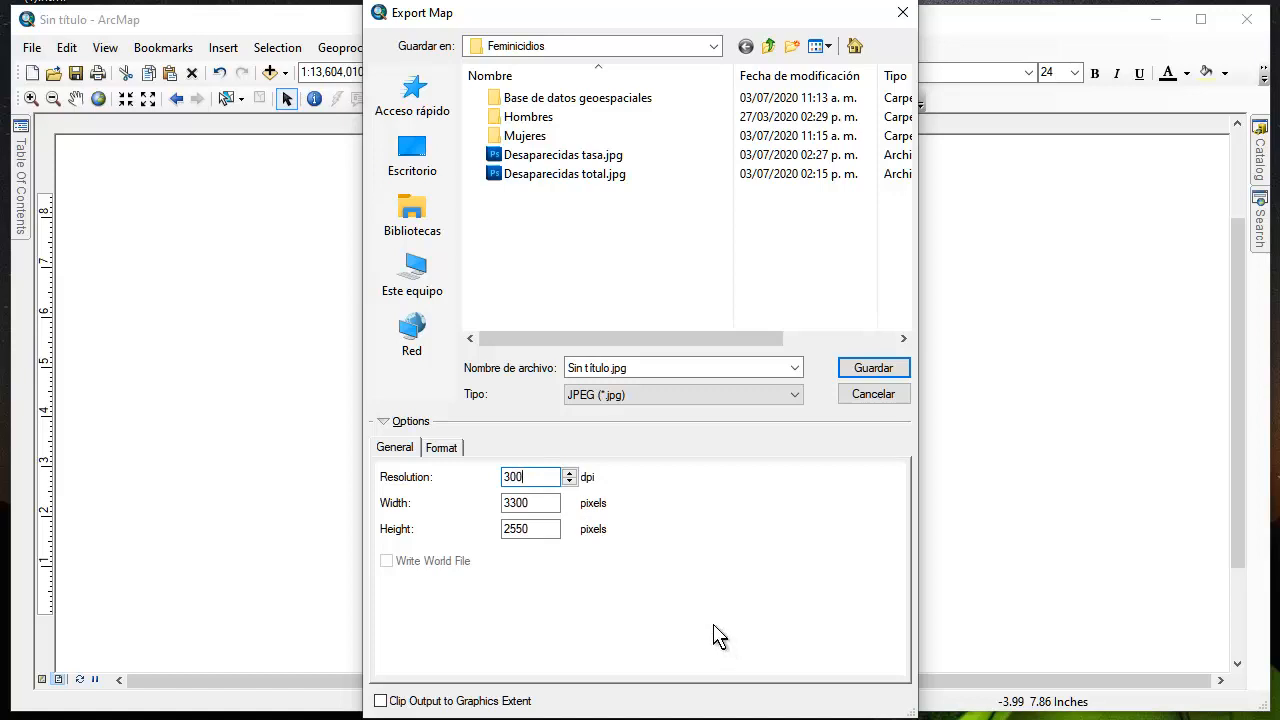
left_click(633, 396)
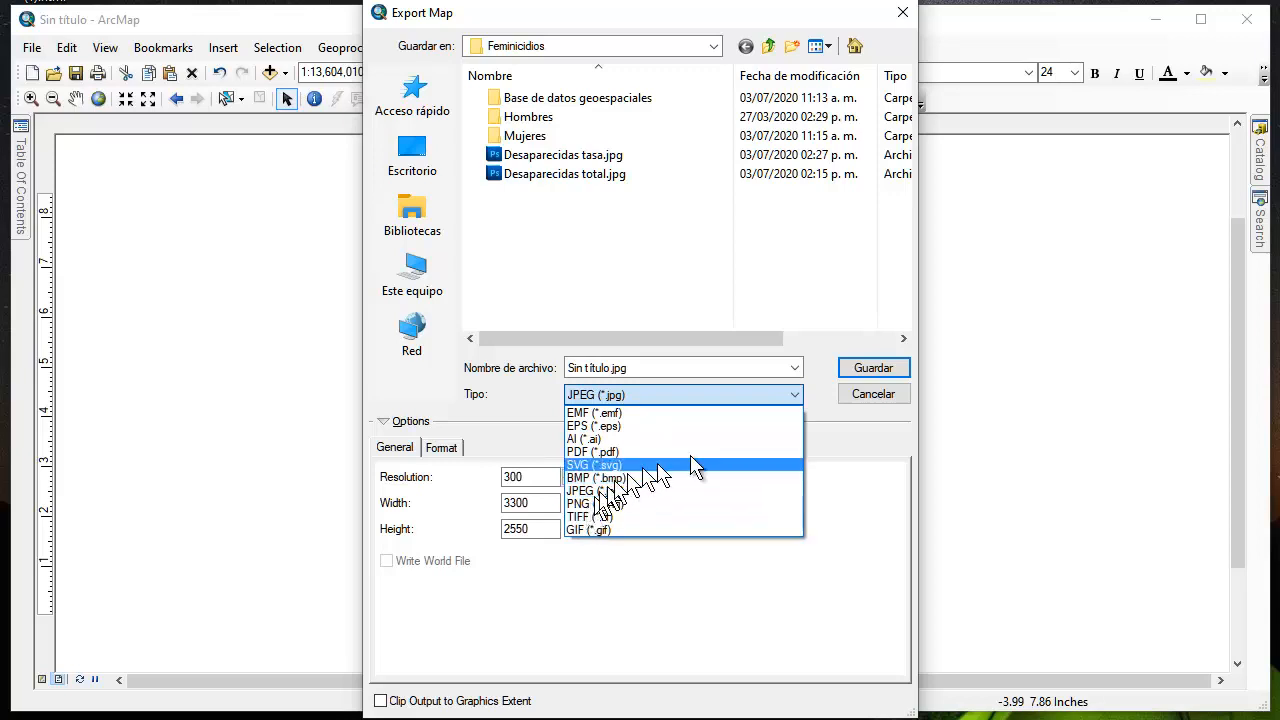
left_click(868, 507)
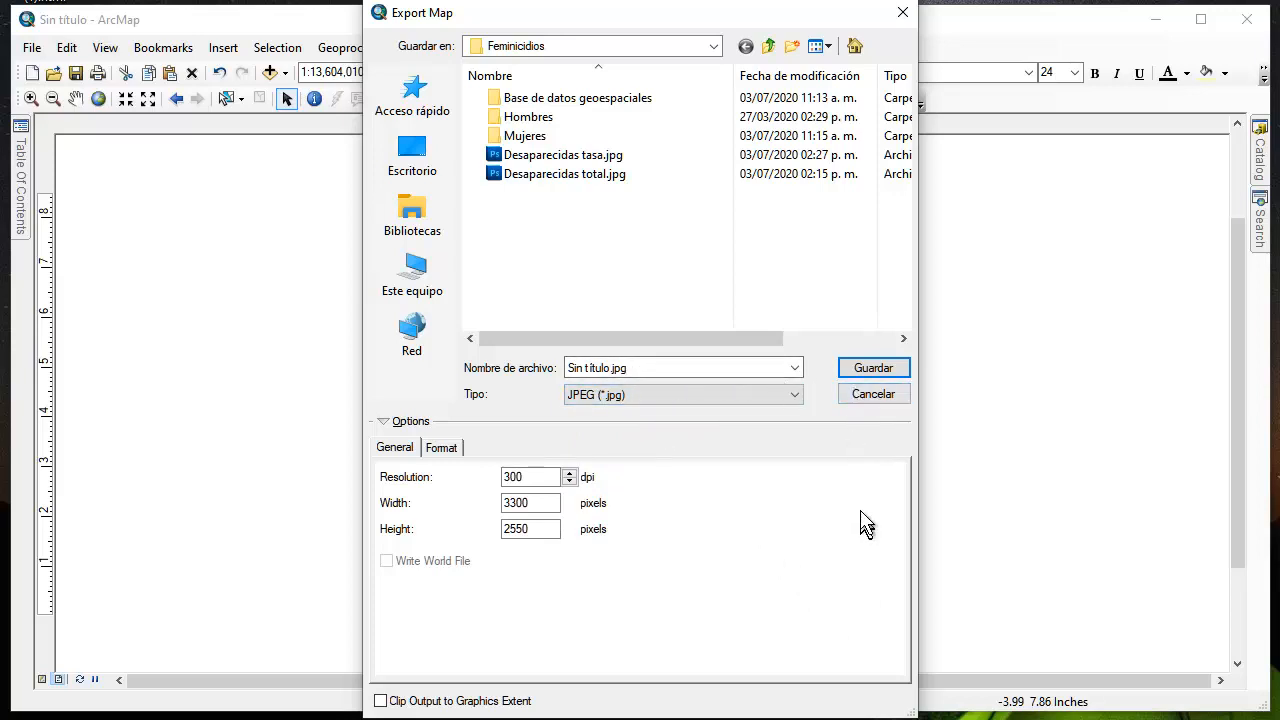
left_click(870, 395)
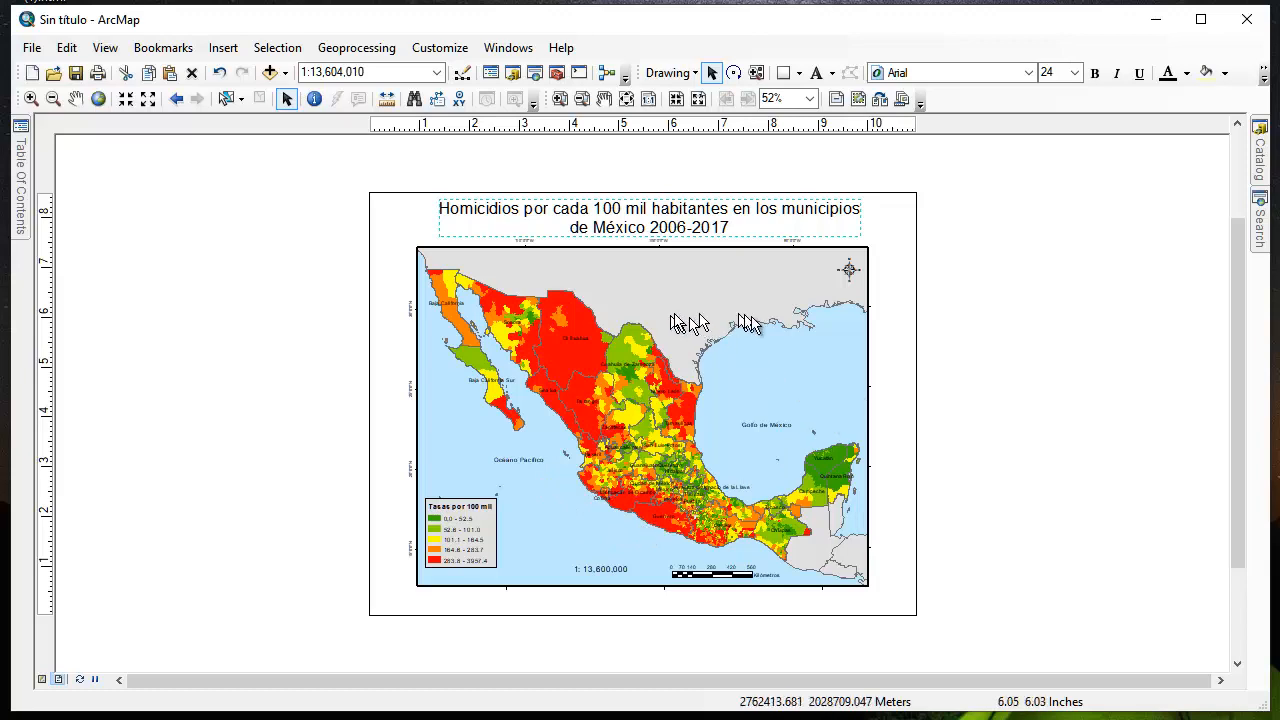
Turn on feature labels for the paises_cercanos layer and apply the change
left_click(22, 135)
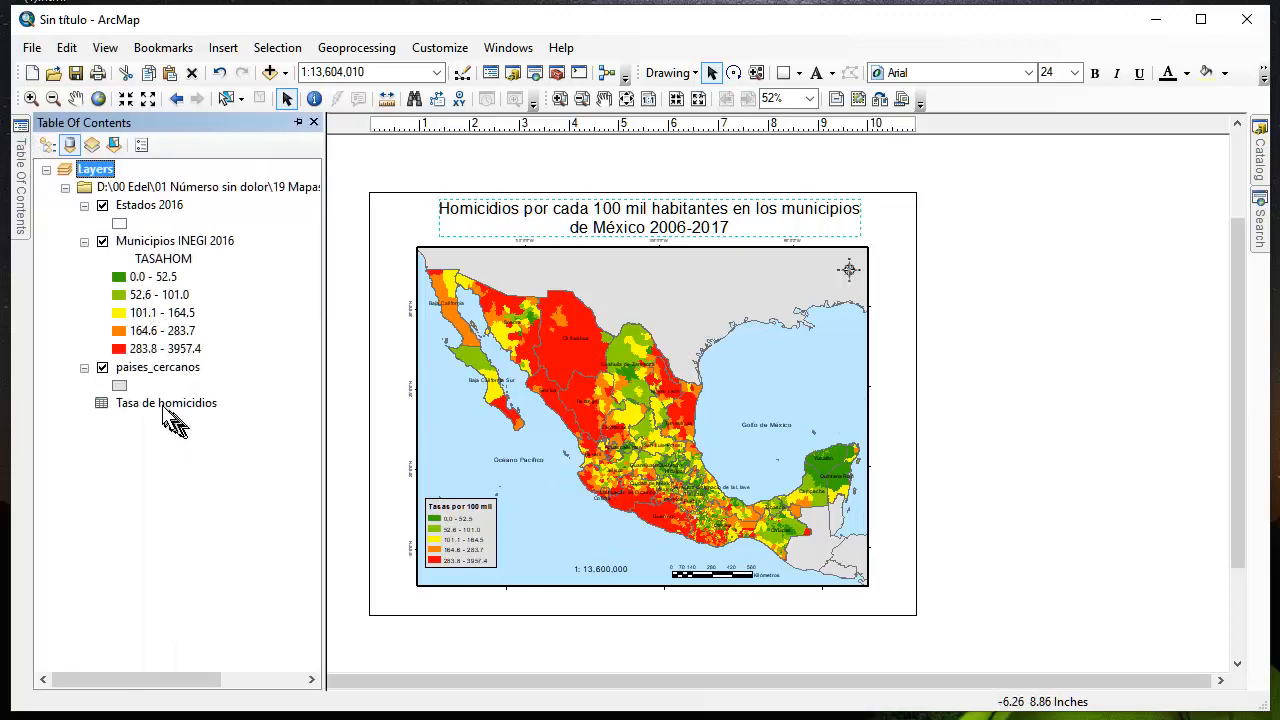
left_click(151, 368)
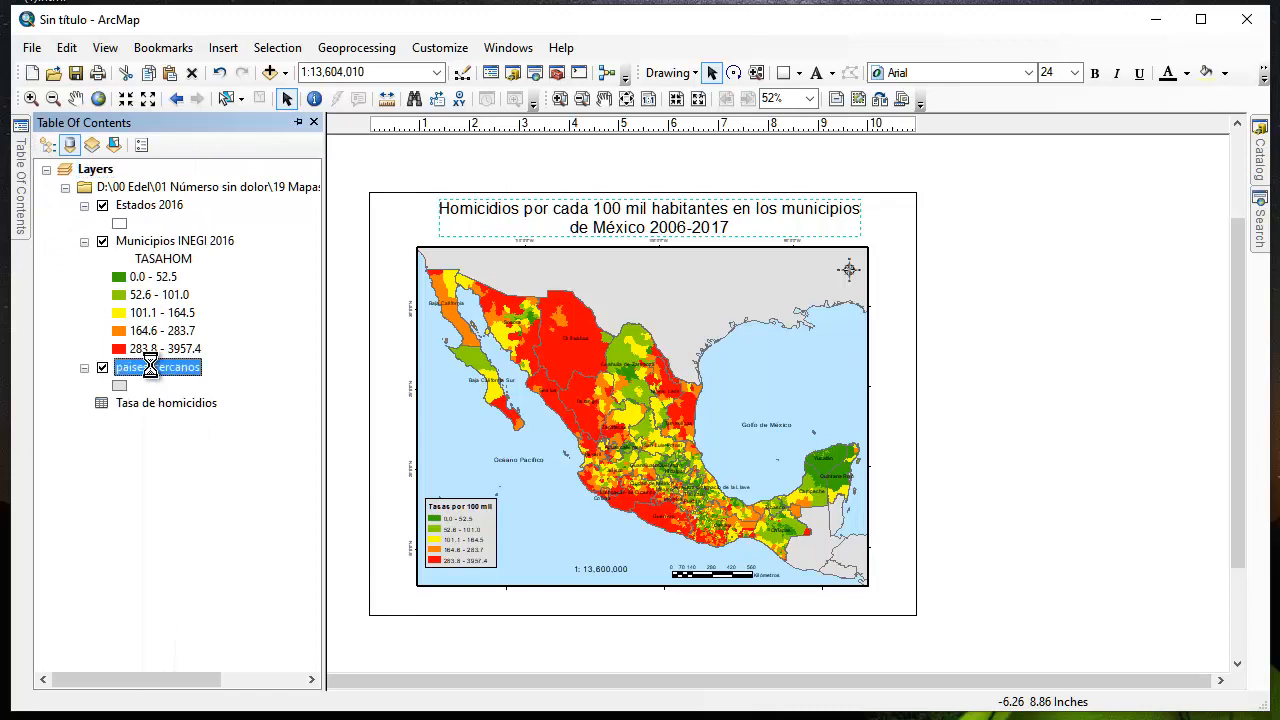
left_click_drag(151, 368, 300, 338)
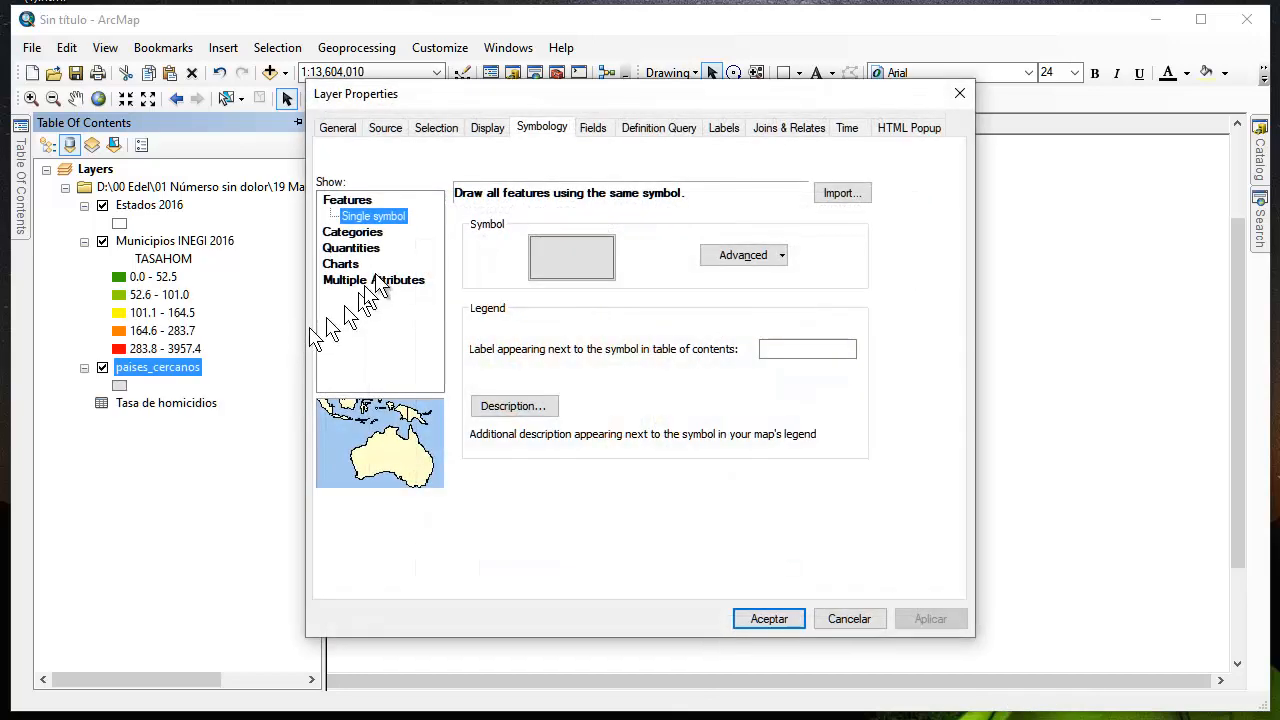
left_click(724, 128)
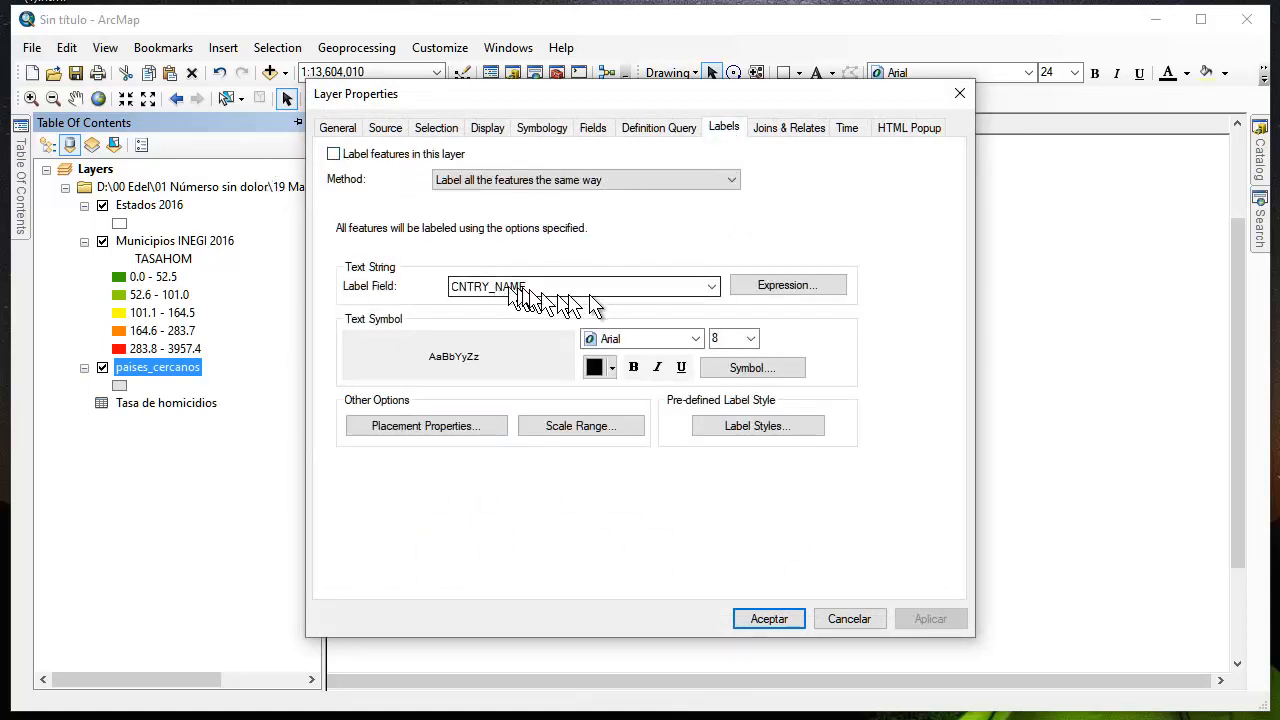
left_click(333, 155)
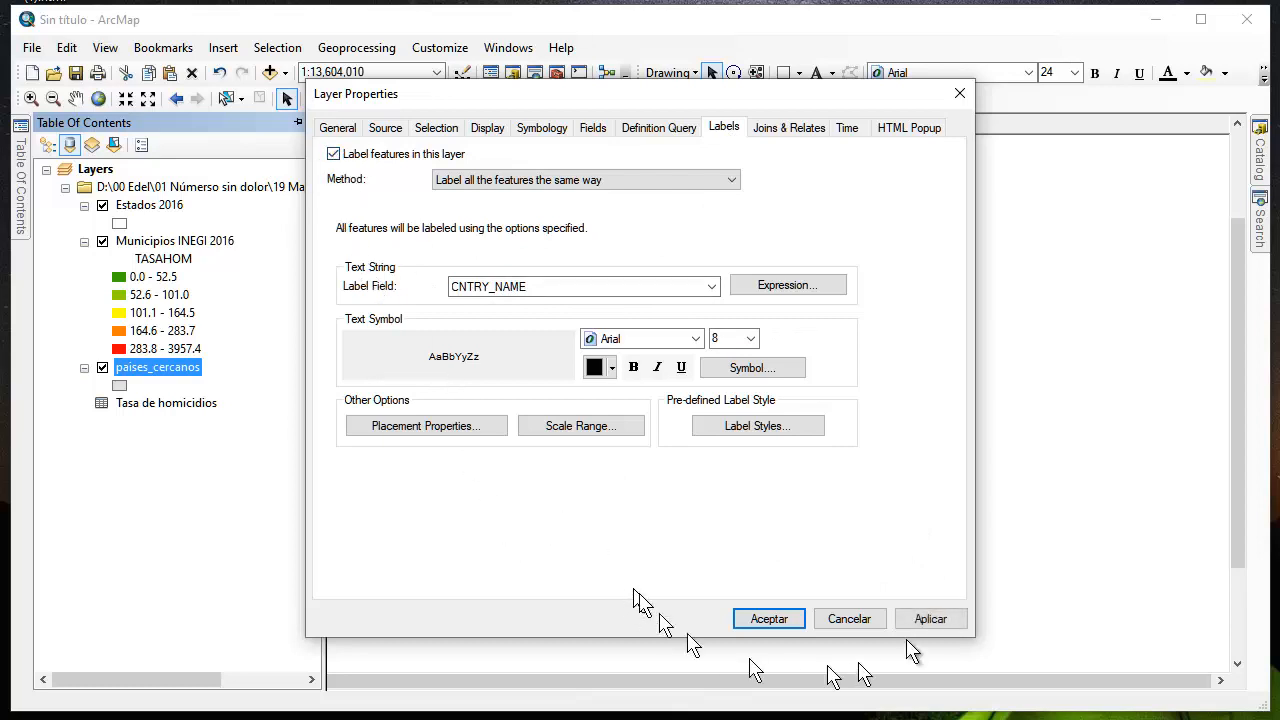
left_click(944, 624)
left_click(769, 618)
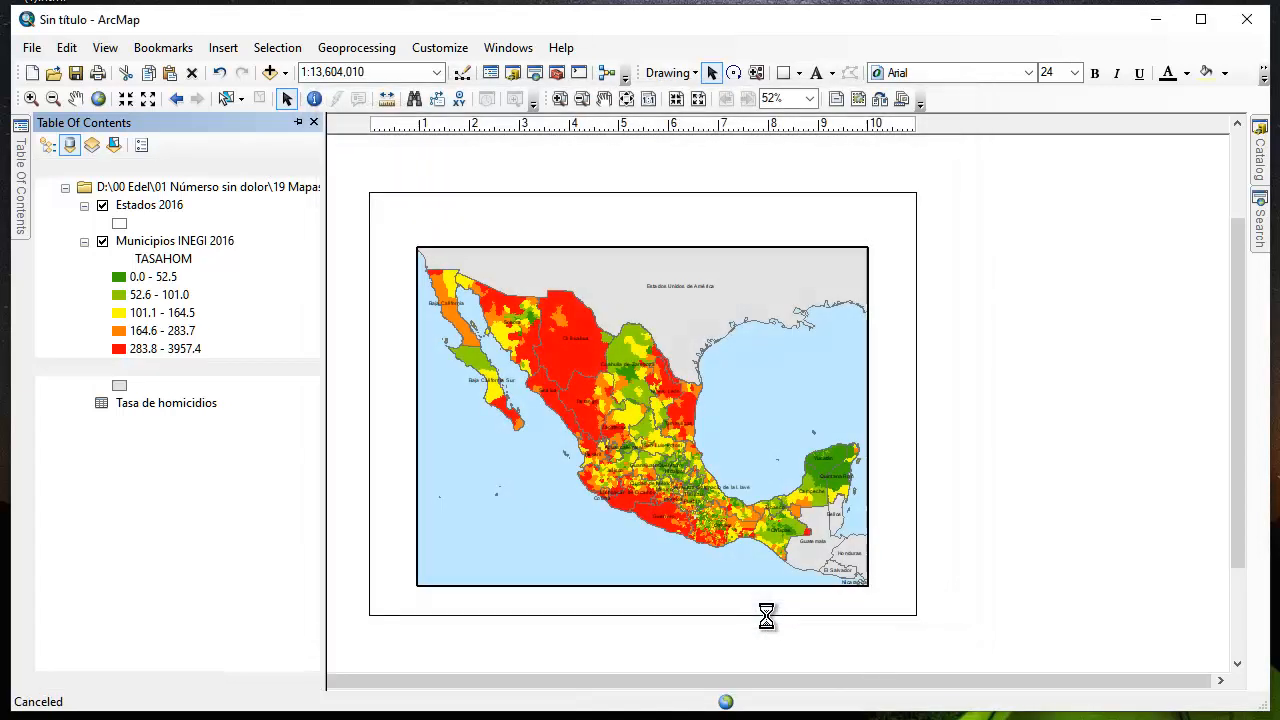